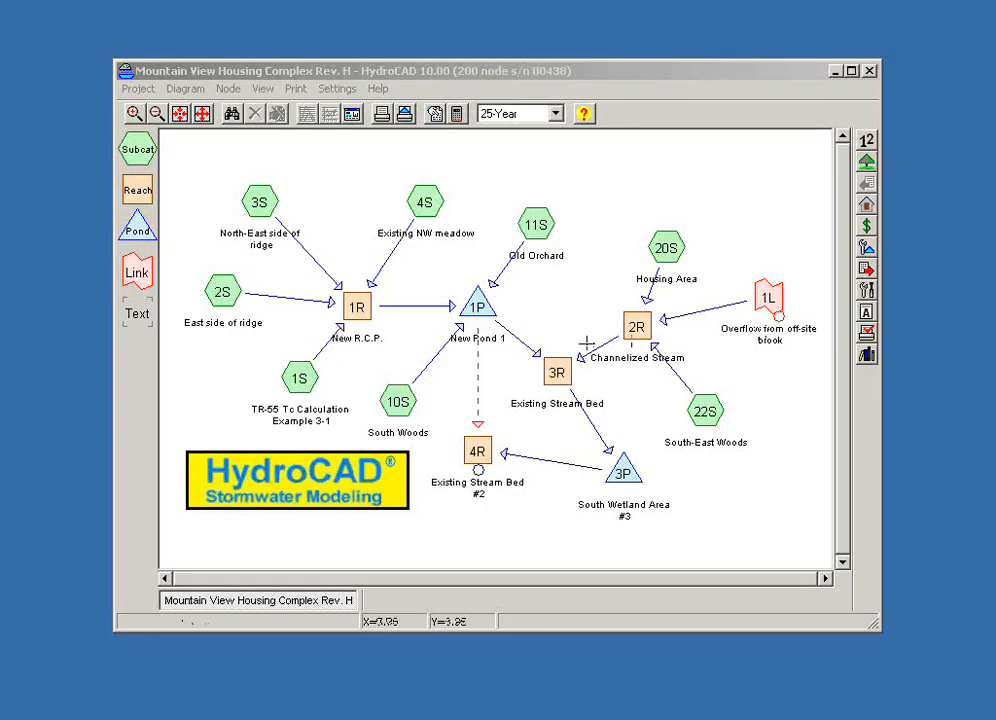
- Examine the outlet devices defined for pond 1P (New Pond 1), then leave its settings unchanged
{"action": "left_click", "coordinate": [477, 307]}
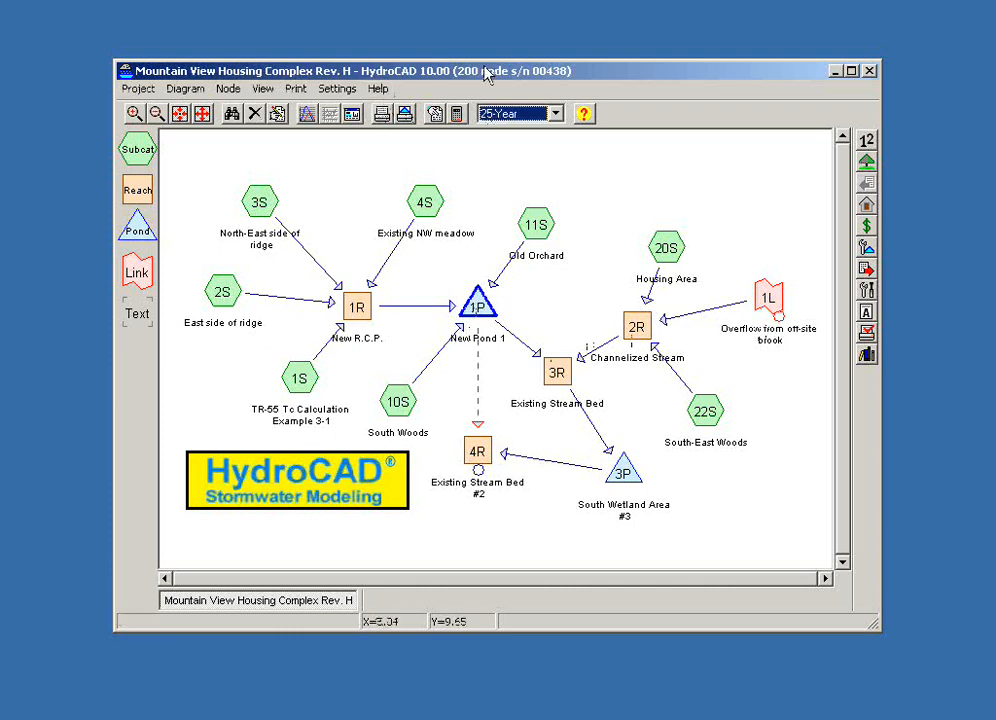
{"action": "left_click_drag", "start_coordinate": [488, 71], "coordinate": [481, 68]}
{"action": "right_click", "coordinate": [478, 303]}
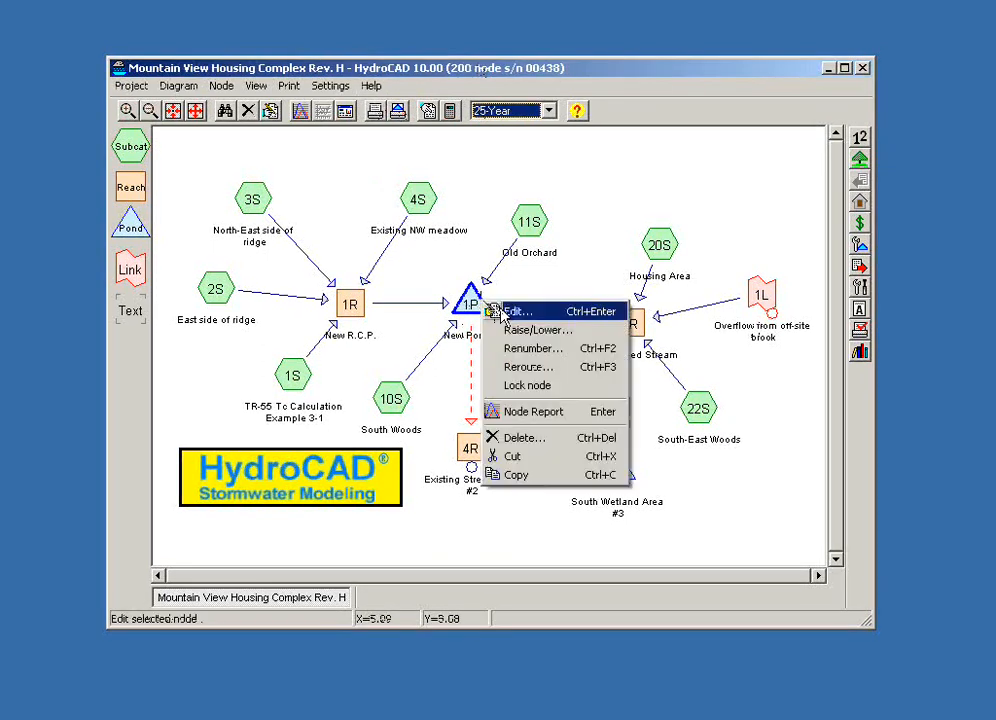
{"action": "left_click", "coordinate": [509, 312]}
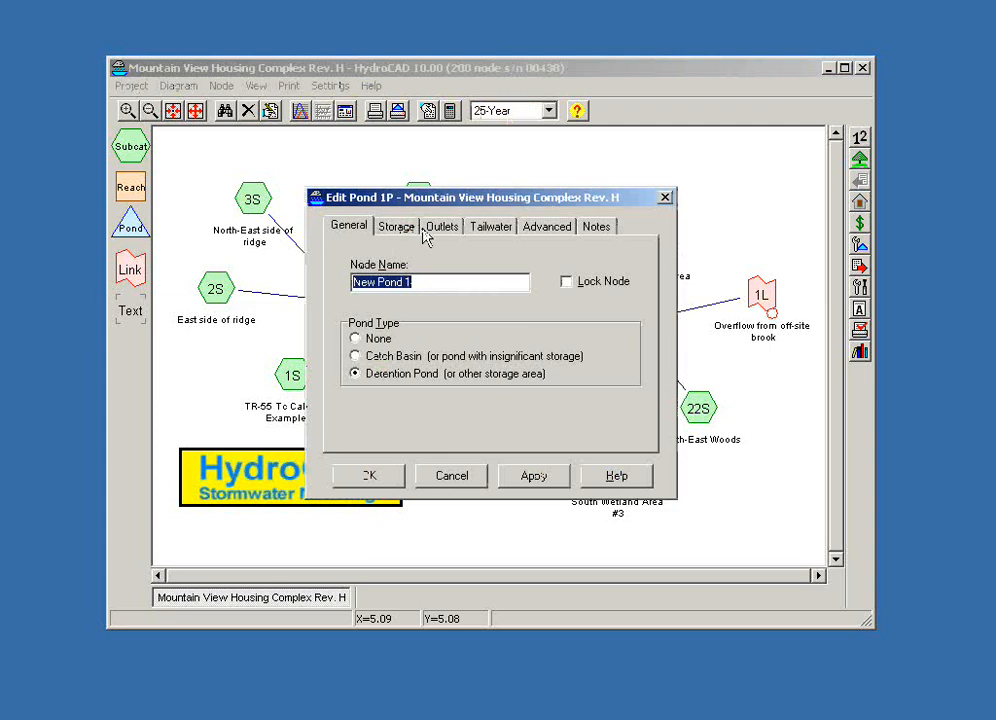
{"action": "left_click", "coordinate": [440, 230]}
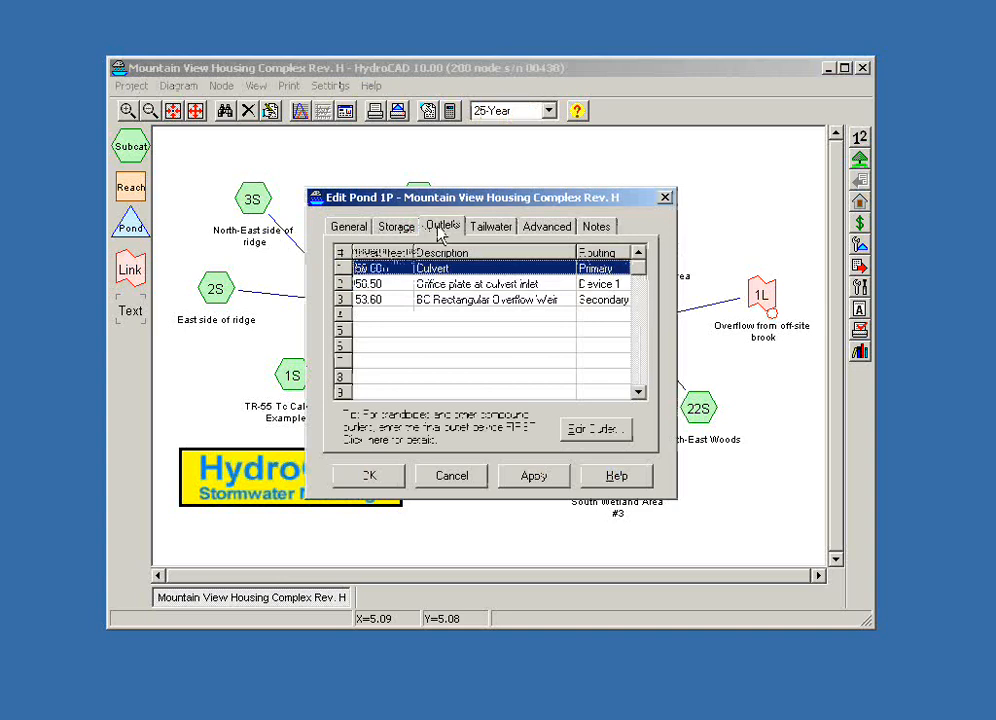
{"action": "left_click", "coordinate": [489, 340]}
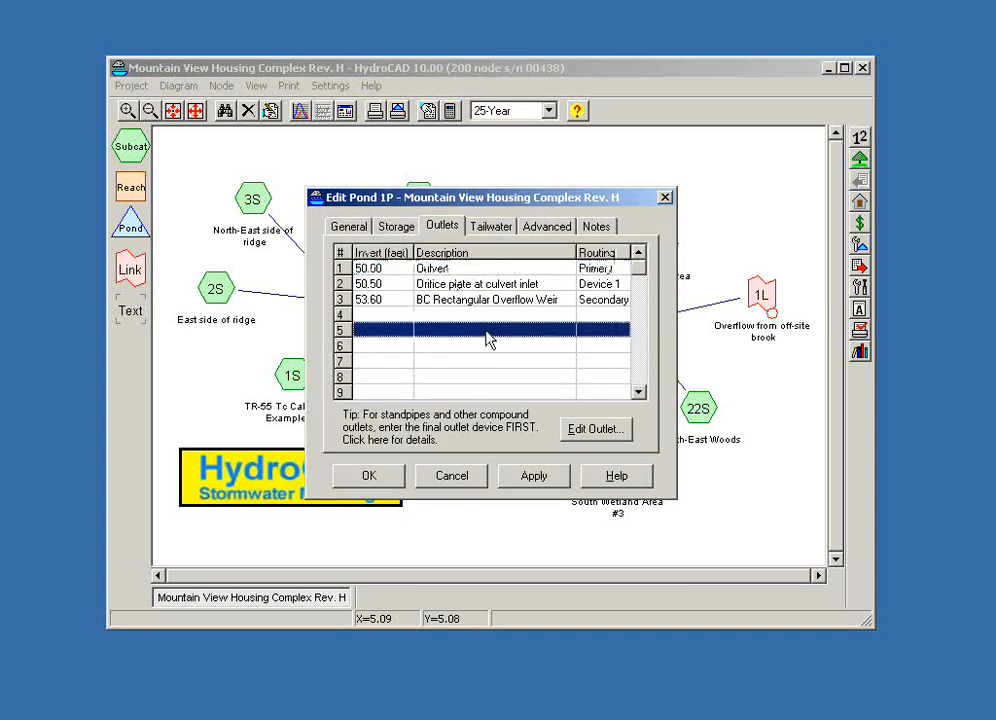
{"action": "left_click", "coordinate": [435, 270]}
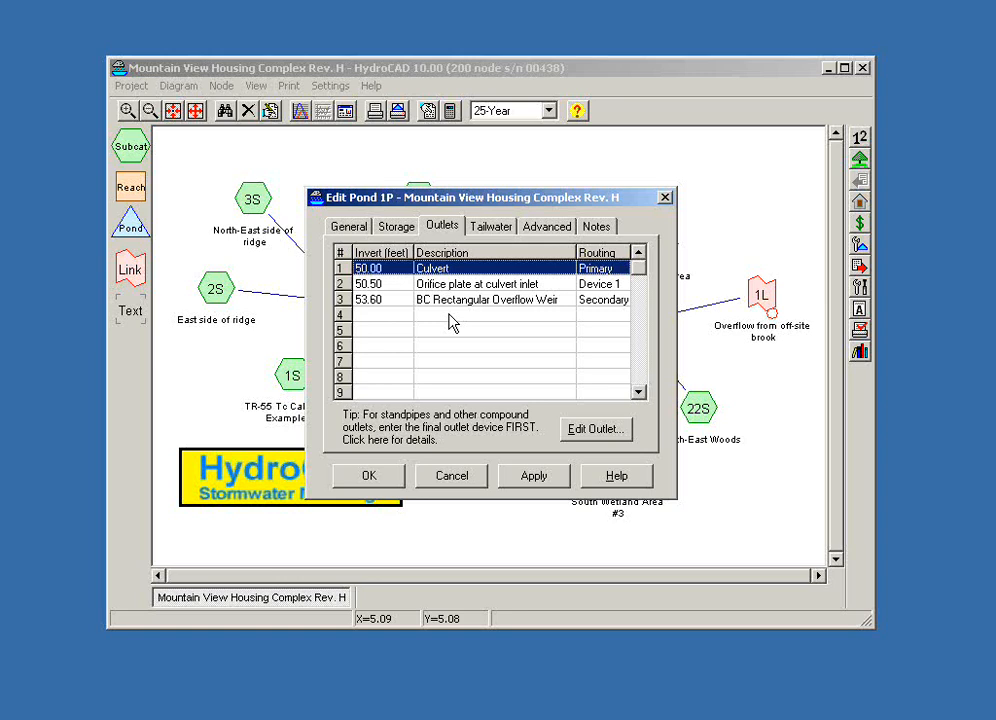
{"action": "left_click", "coordinate": [458, 480]}
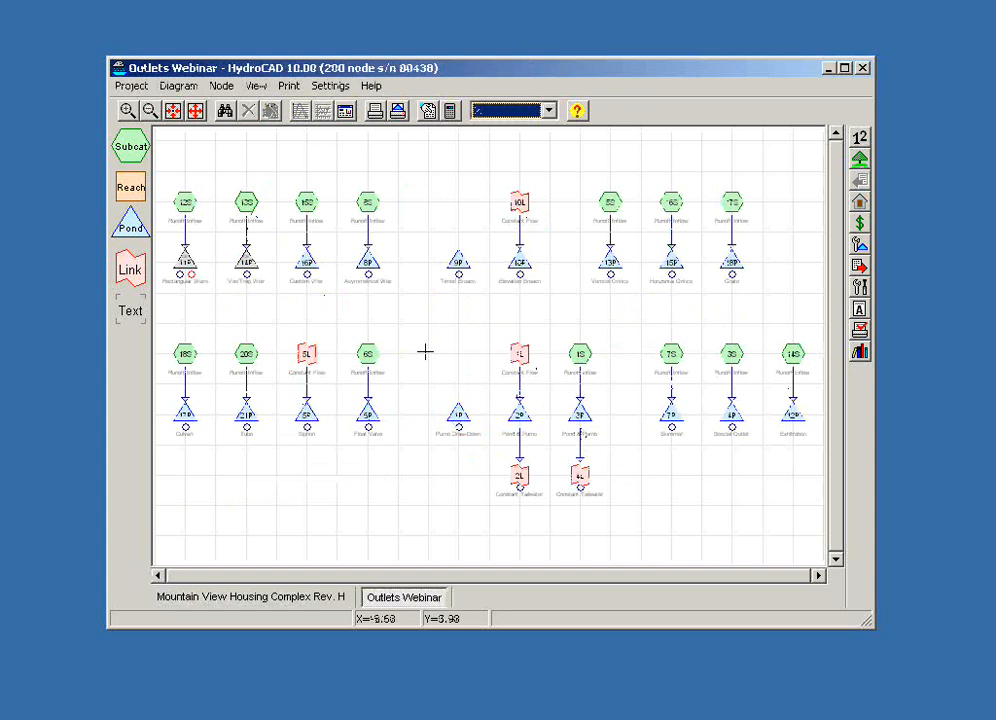
- Add a new pond to the Outlets Webinar diagram, in the empty area beside the Rectangular Weirs pond
{"action": "left_click_drag", "start_coordinate": [418, 357], "coordinate": [588, 428]}
{"action": "scroll", "coordinate": [588, 428], "scroll_direction": "up", "scroll_amount": 5}
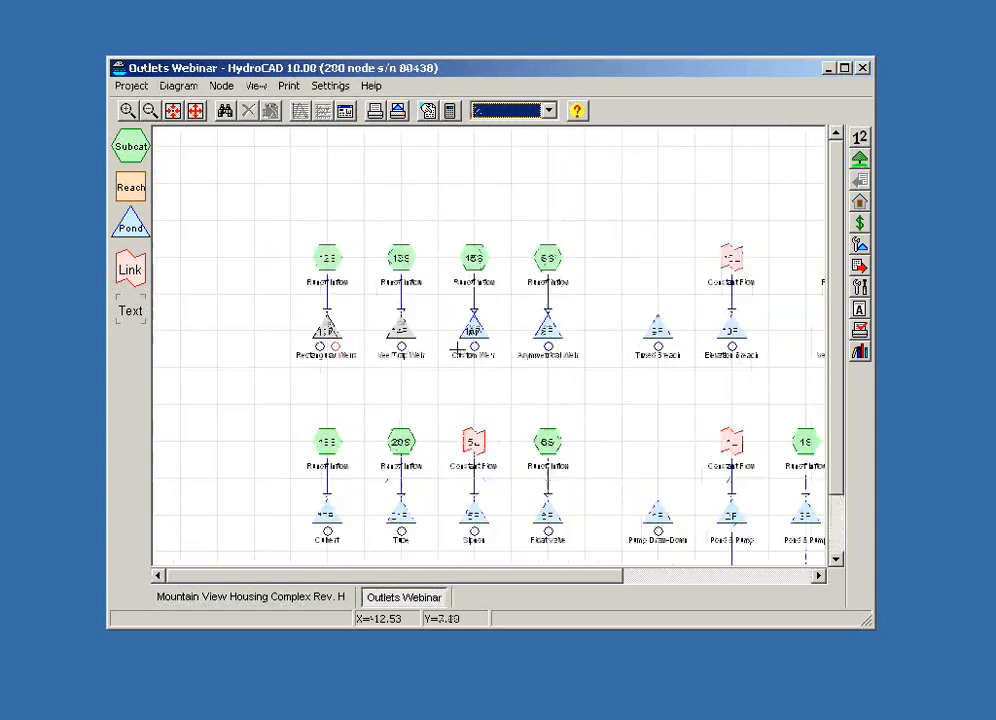
{"action": "left_click_drag", "start_coordinate": [416, 436], "coordinate": [589, 451]}
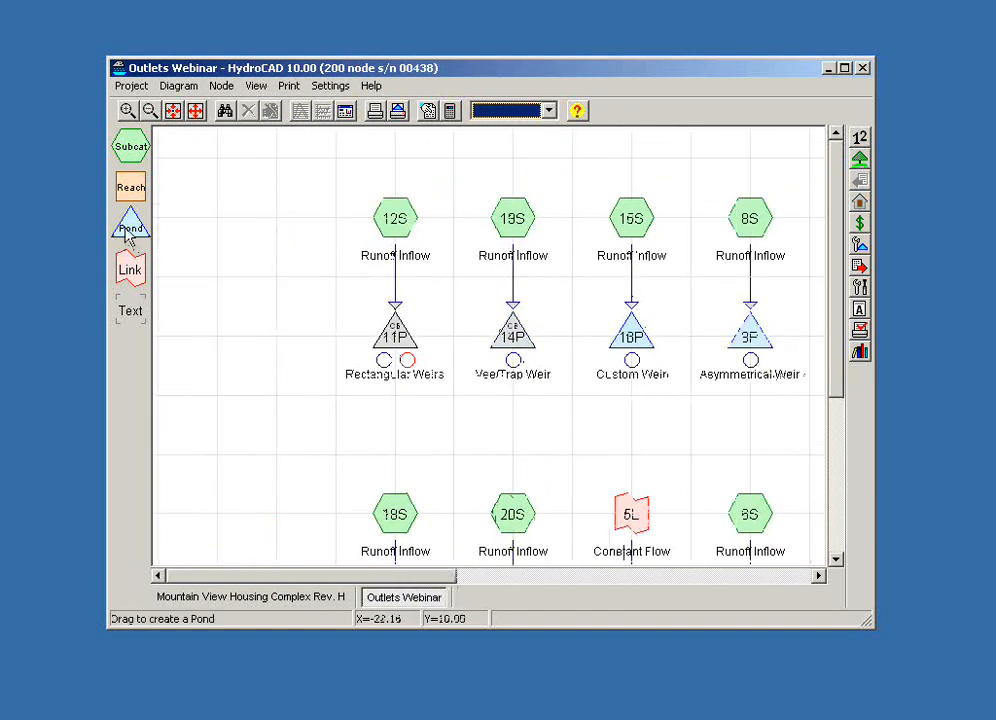
{"action": "left_click_drag", "start_coordinate": [128, 232], "coordinate": [210, 276]}
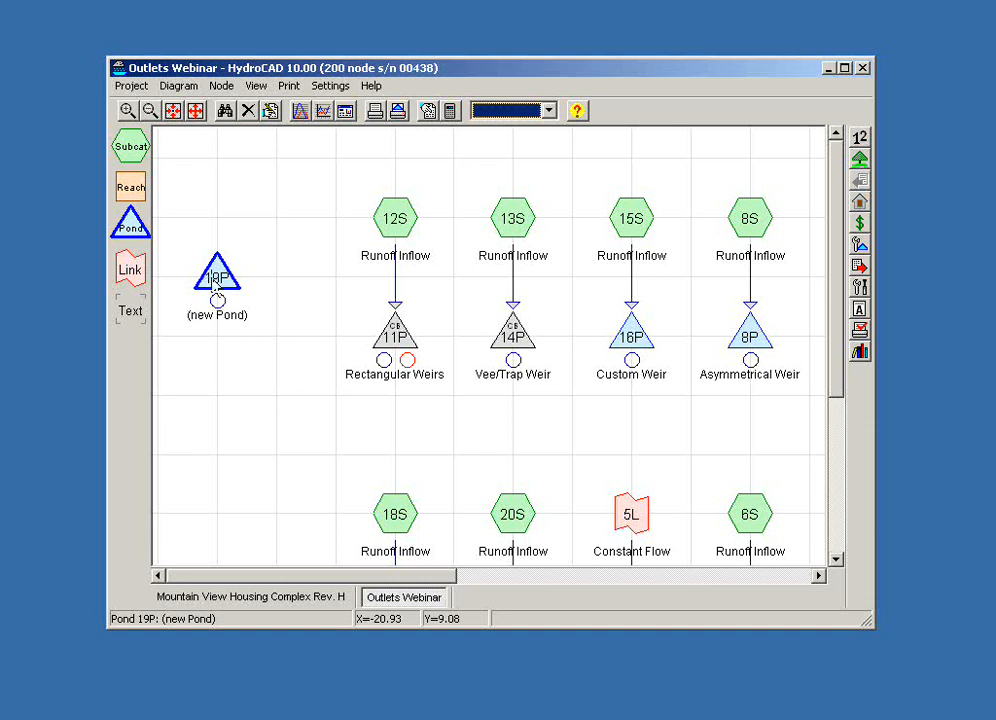
- Edit the new pond and set its pond type to Catch Basin
{"action": "right_click", "coordinate": [216, 278]}
{"action": "left_click", "coordinate": [255, 295]}
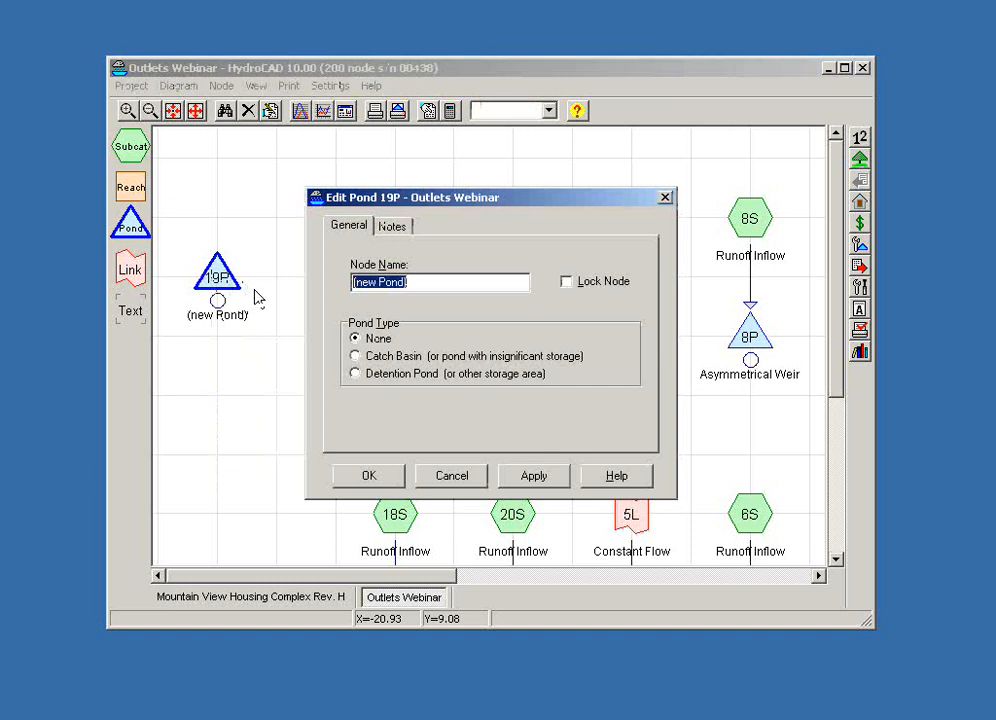
{"action": "left_click", "coordinate": [355, 374]}
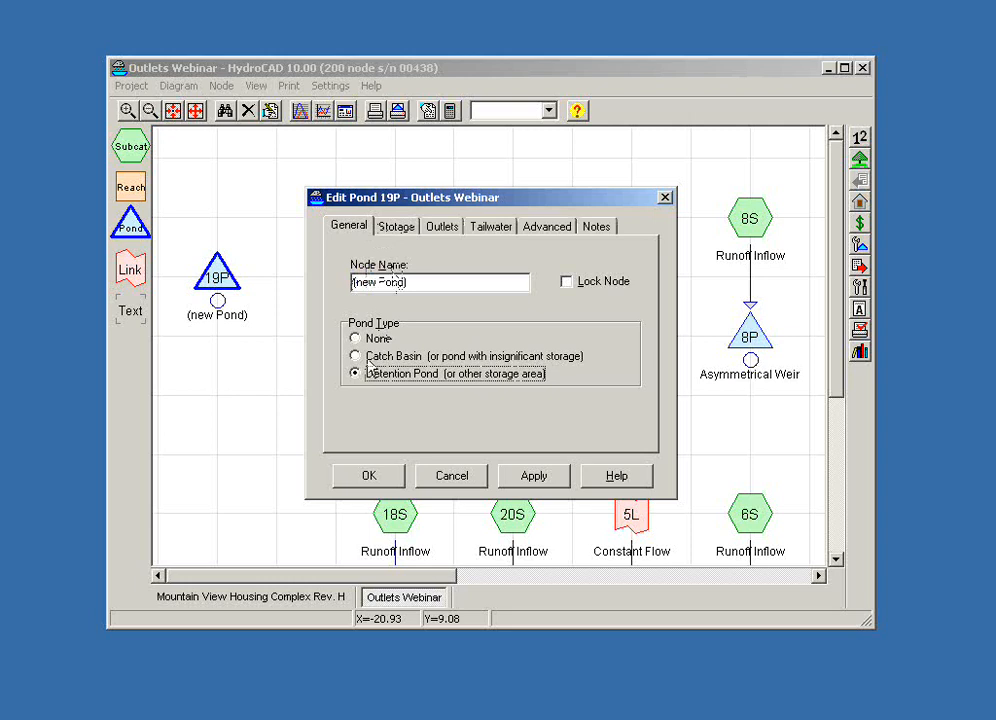
{"action": "left_click", "coordinate": [355, 357]}
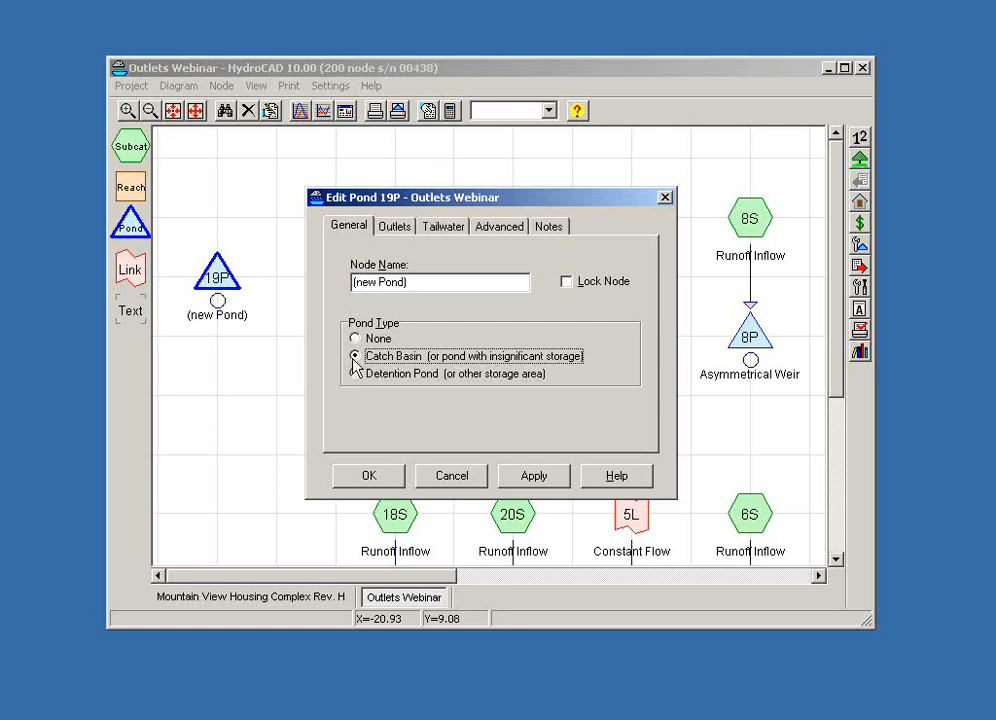
- Begin a new outlet device in row 3 of the new pond's outlets and shift the device selection dialog slightly
{"action": "left_click", "coordinate": [390, 228]}
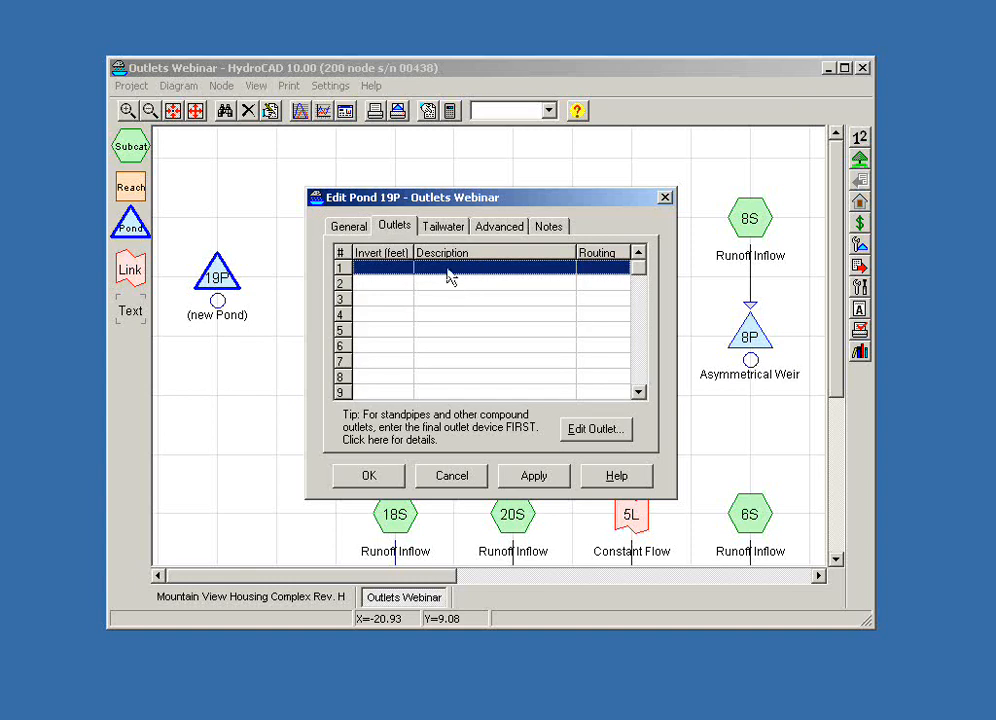
{"action": "left_click", "coordinate": [455, 300]}
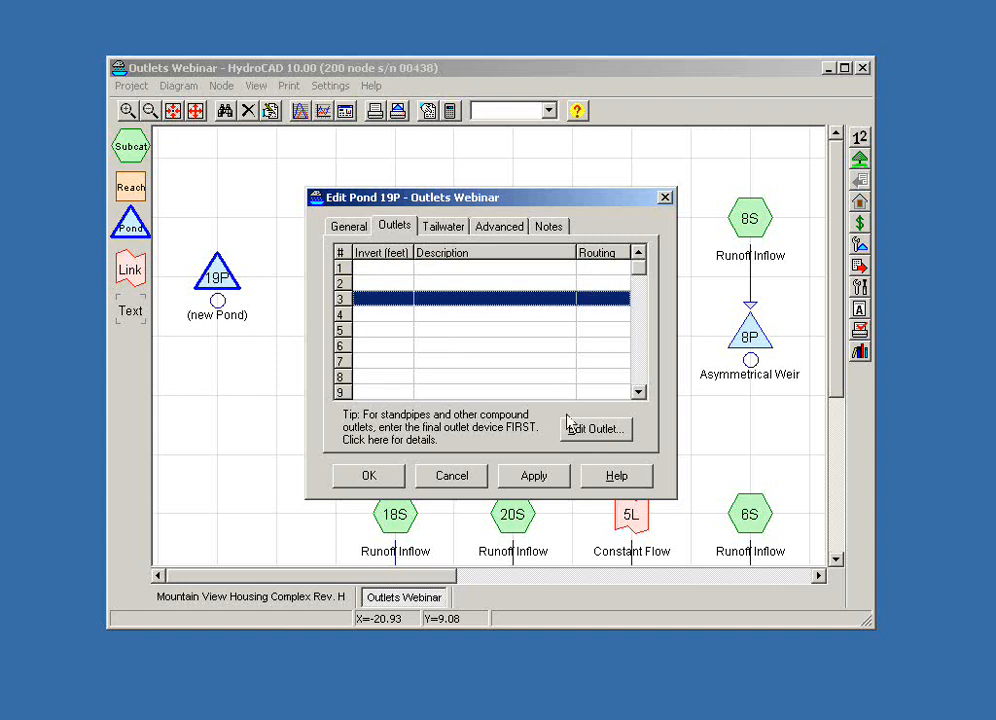
{"action": "left_click", "coordinate": [582, 429]}
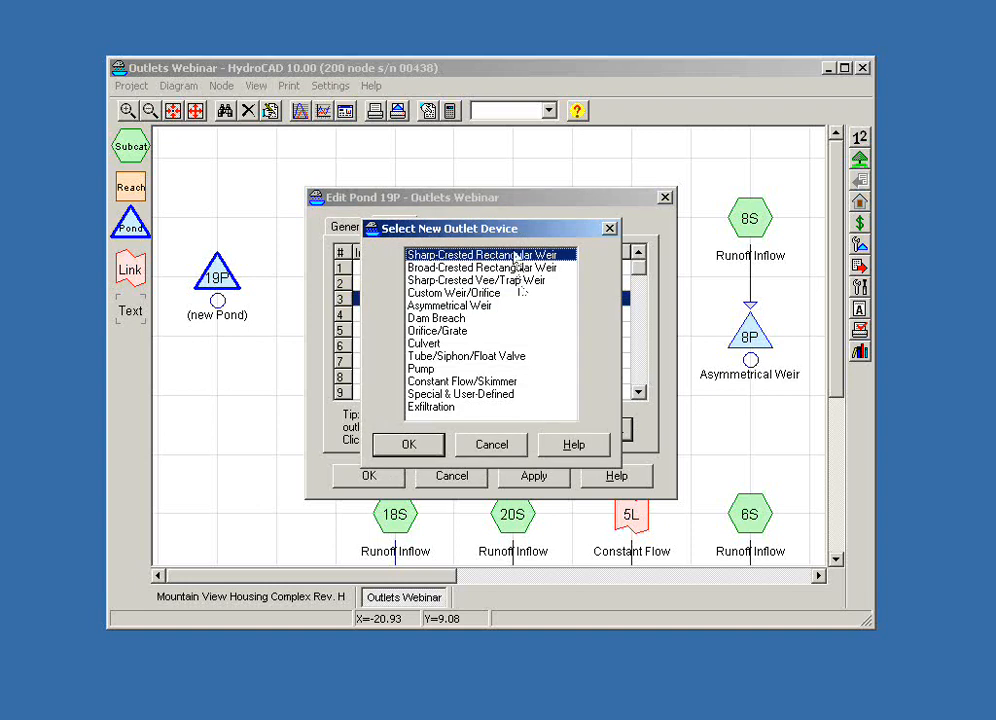
{"action": "left_click_drag", "start_coordinate": [512, 237], "coordinate": [526, 228]}
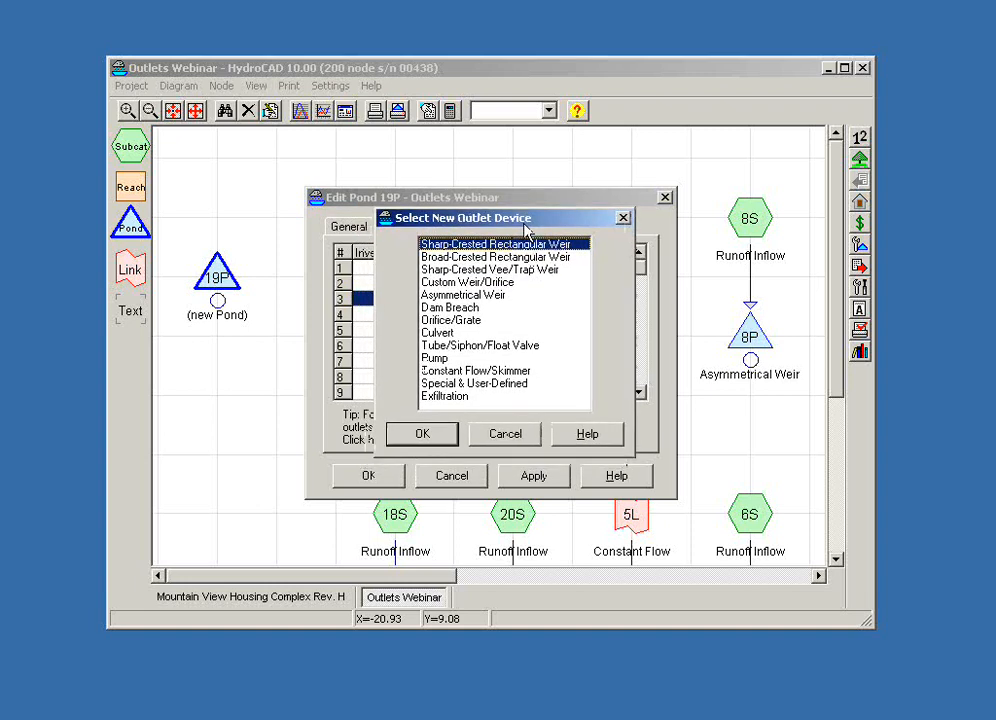
- Read the help topics on the broad-crested rectangular weir and its calculations, then close the help
{"action": "left_click", "coordinate": [588, 434]}
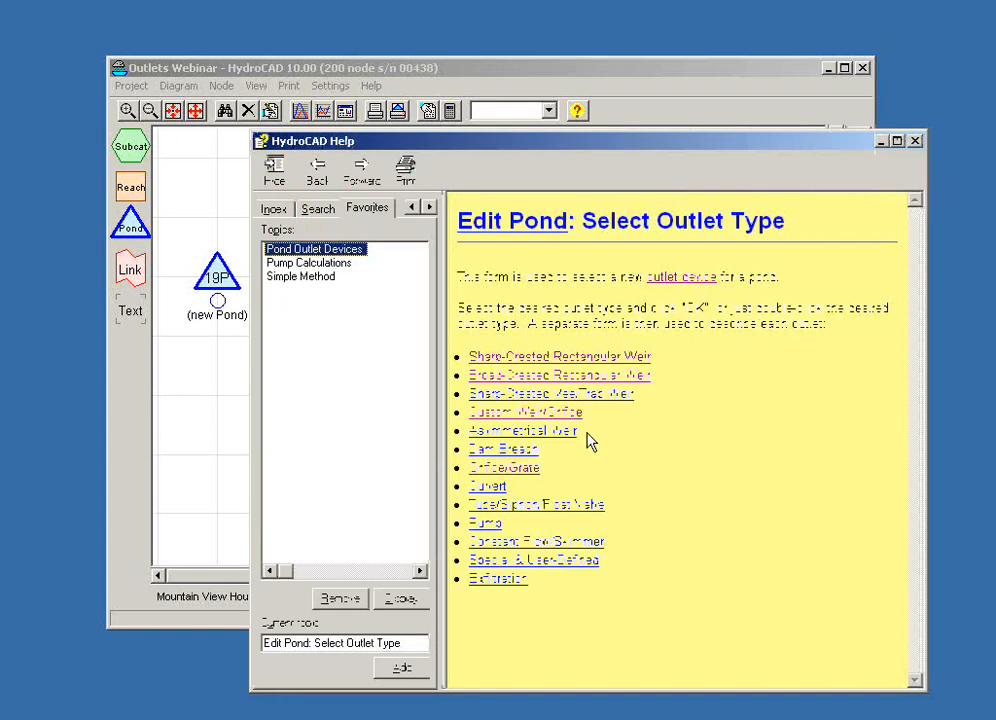
{"action": "left_click", "coordinate": [555, 378]}
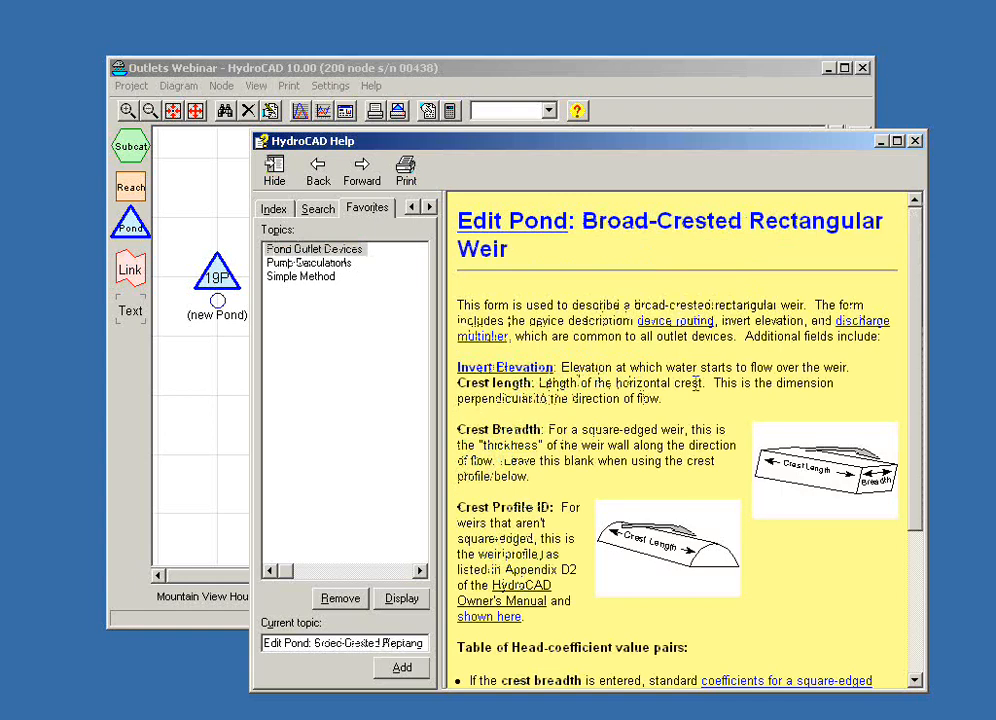
{"action": "scroll", "coordinate": [695, 388], "scroll_direction": "down", "scroll_amount": 5}
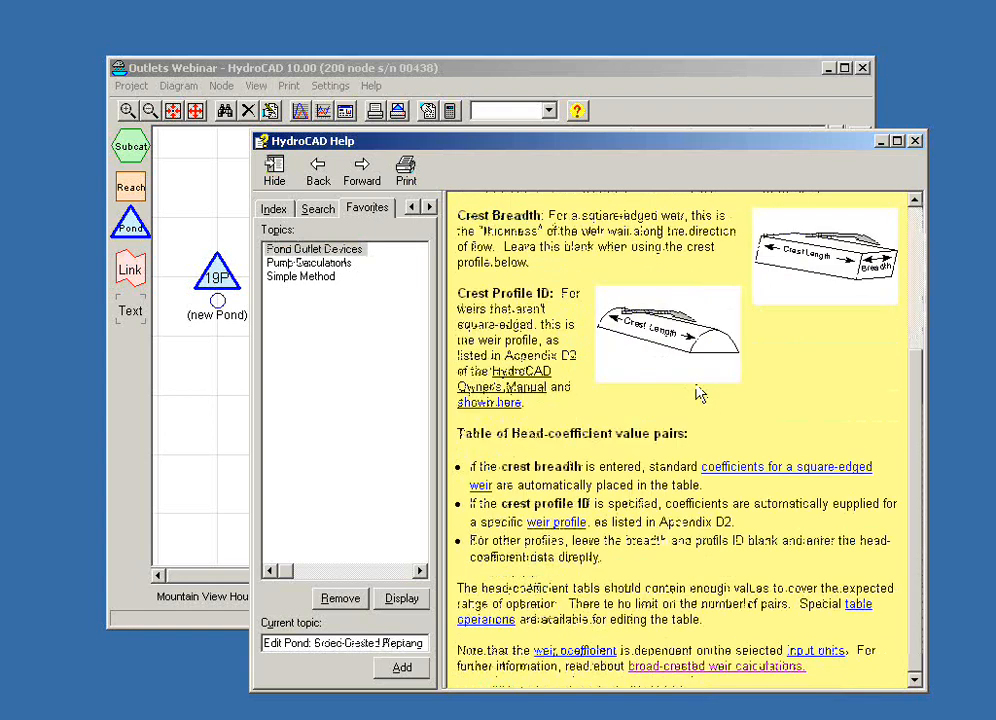
{"action": "left_click", "coordinate": [785, 664]}
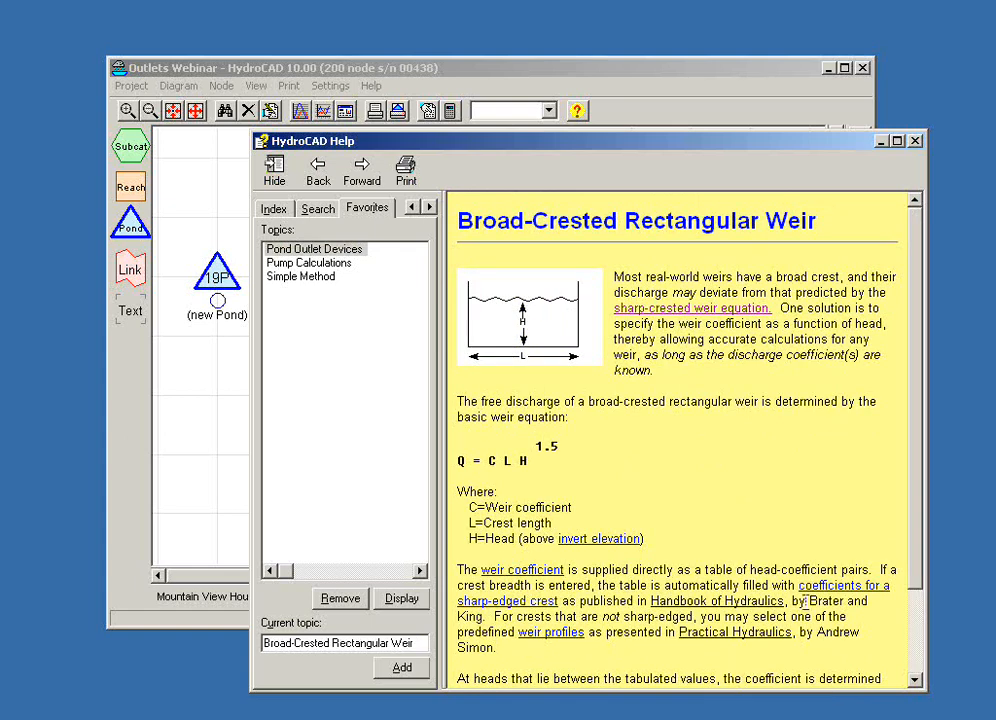
{"action": "left_click", "coordinate": [916, 142]}
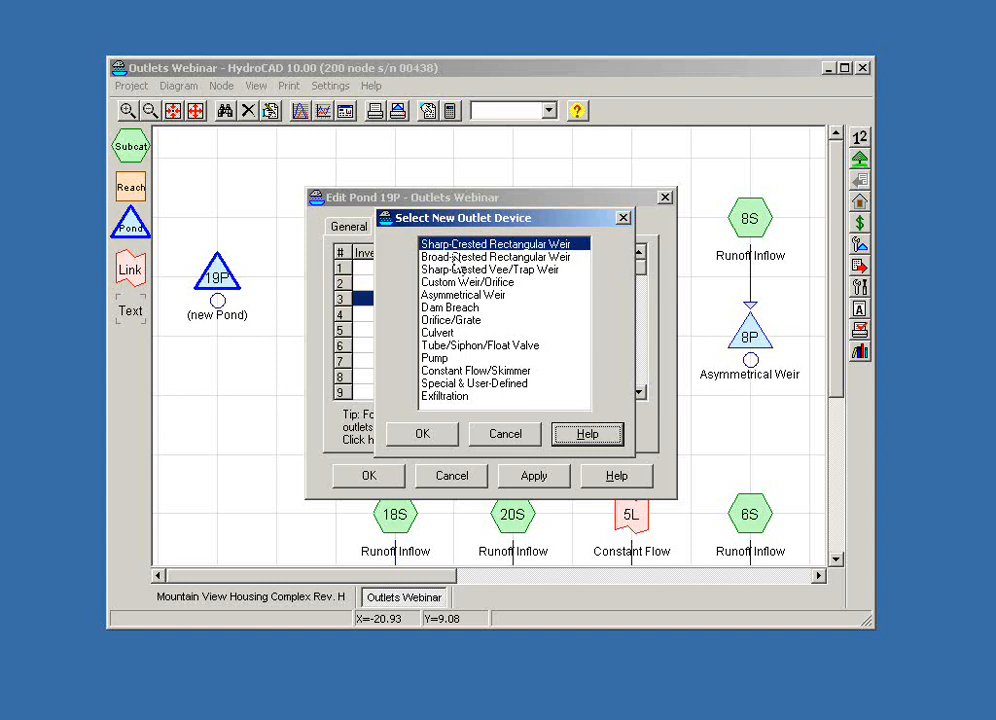
- Choose Sharp-Crested Rectangular Weir as the new outlet device
{"action": "left_click", "coordinate": [454, 258]}
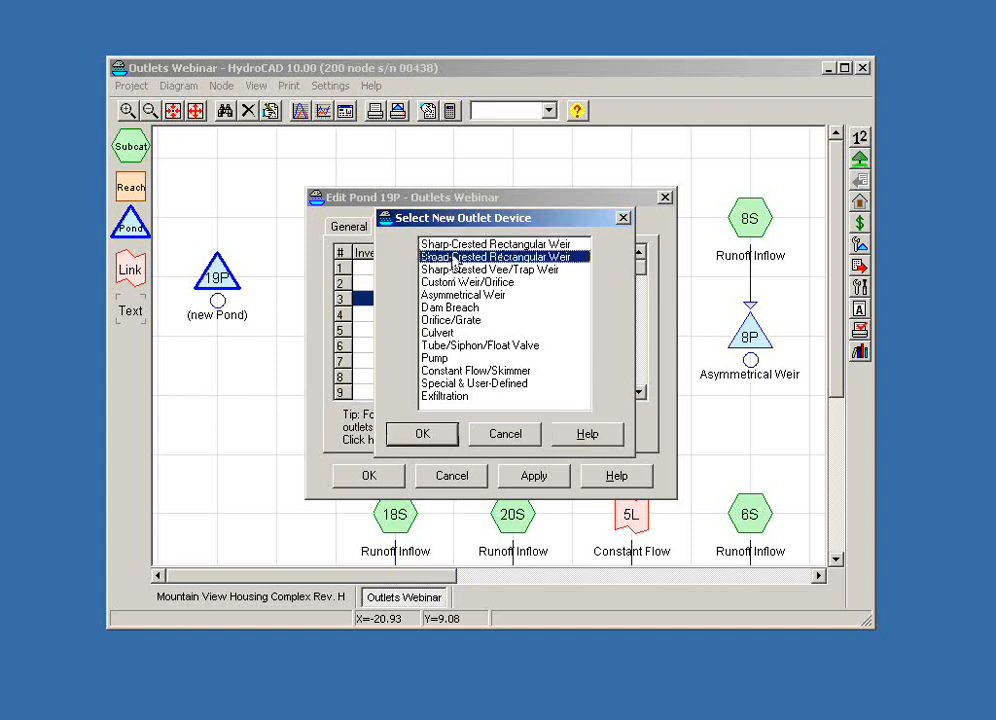
{"action": "left_click", "coordinate": [457, 246]}
{"action": "left_click", "coordinate": [425, 435]}
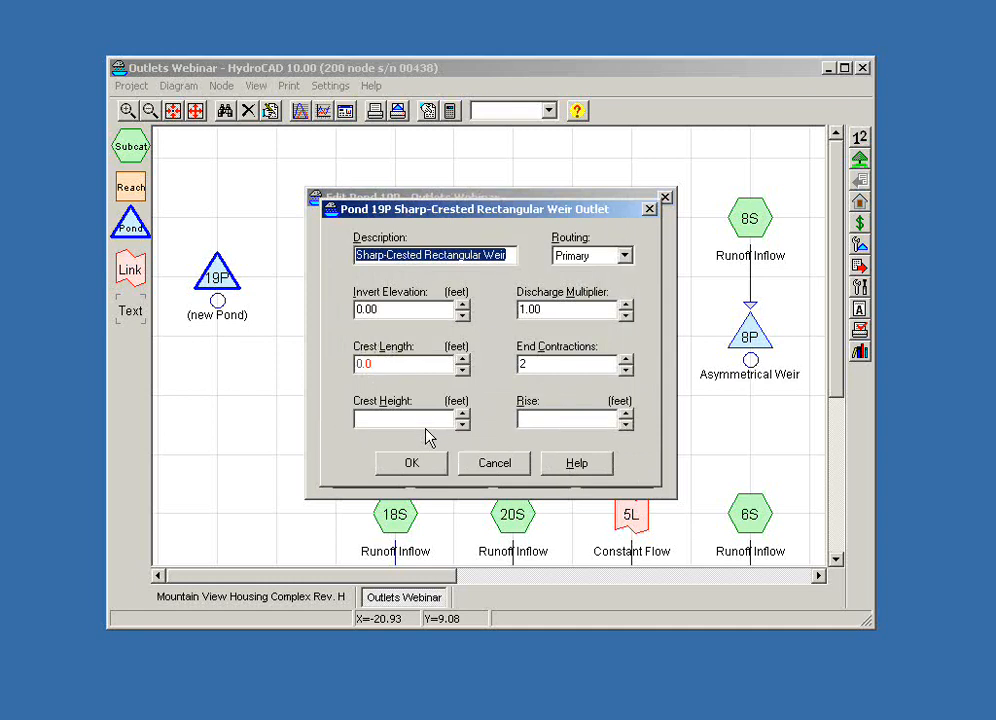
- Set the weir's invert elevation to 100 ft, discharge multiplier to 0.75, crest length to 20 ft and end contractions to 0
{"action": "key", "text": "Tab"}
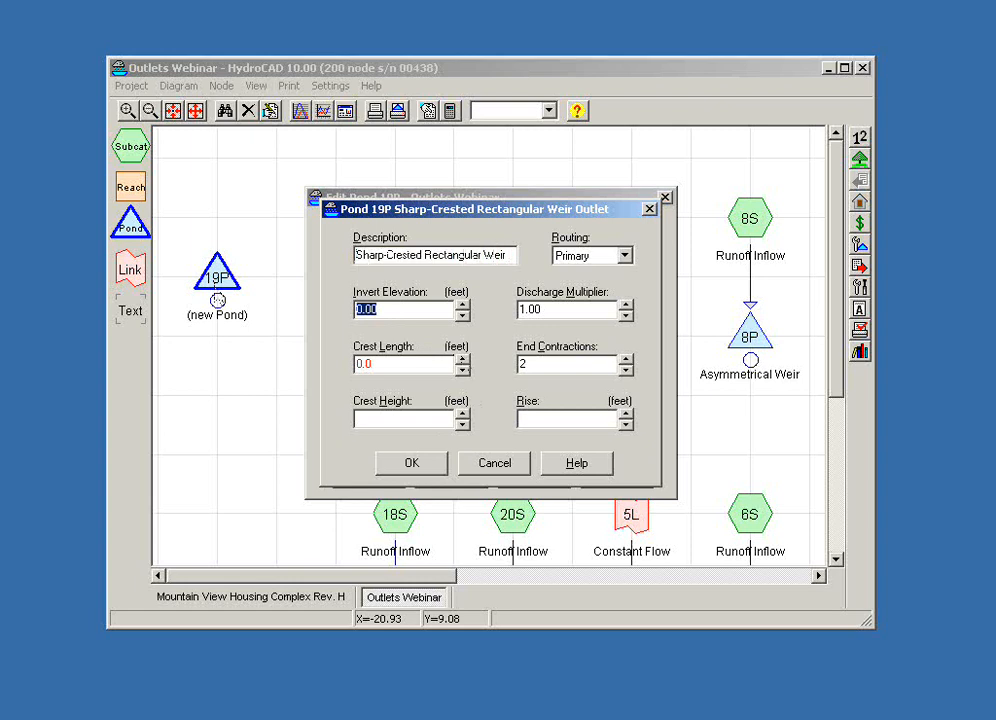
{"action": "type", "text": "1130"}
{"action": "key", "text": "Tab"}
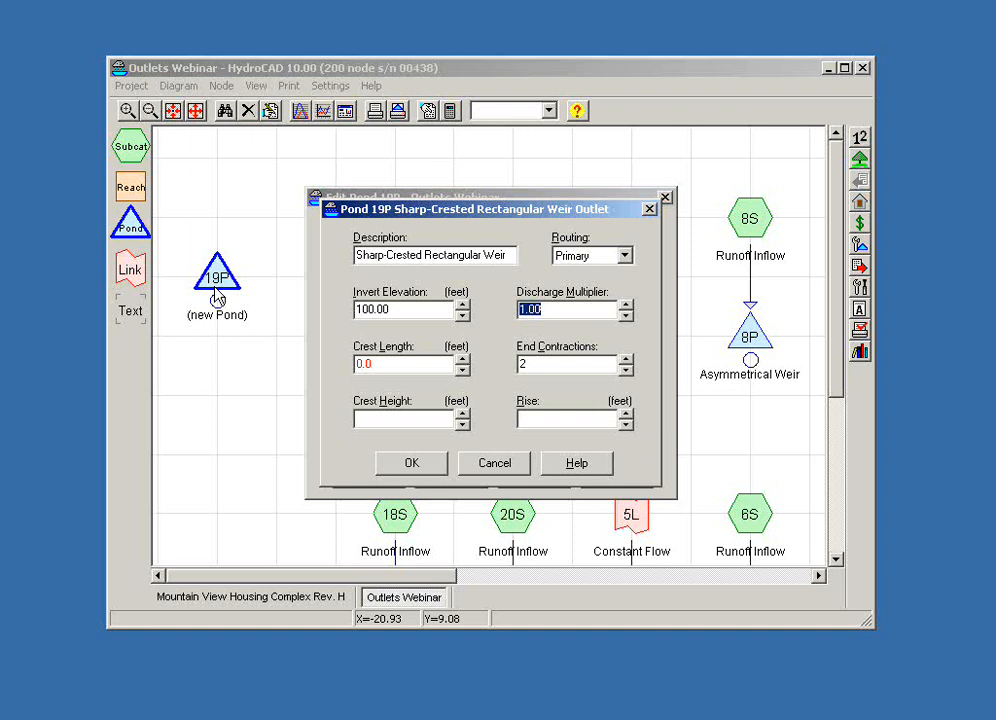
{"action": "type", "text": "0.75"}
{"action": "key", "text": "Tab"}
{"action": "type", "text": "20"}
{"action": "key", "text": "Tab"}
{"action": "left_click", "coordinate": [625, 371]}
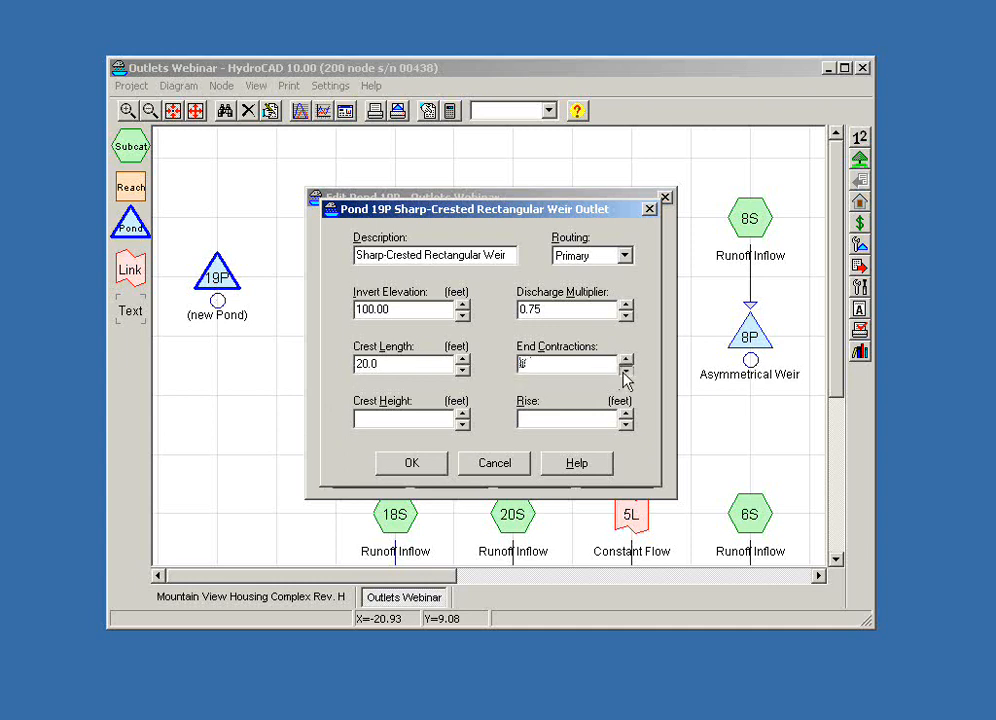
{"action": "left_click", "coordinate": [625, 371]}
{"action": "left_click", "coordinate": [420, 419]}
- Read the help on the sharp-crested rectangular weir and its weir calculations, then close the help
{"action": "left_click", "coordinate": [578, 470]}
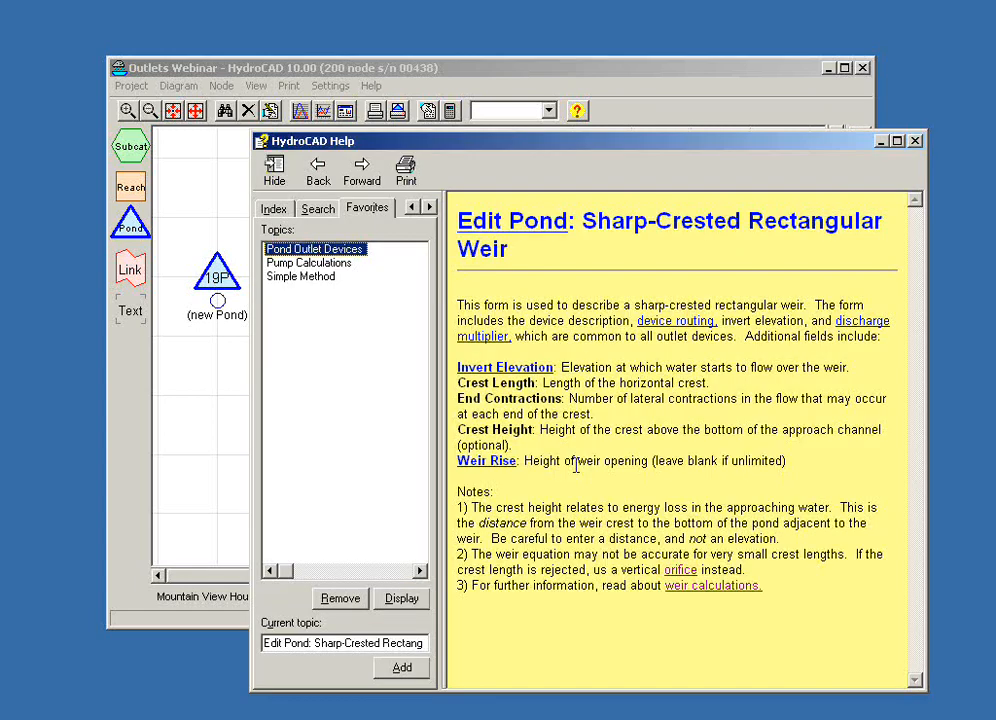
{"action": "left_click", "coordinate": [689, 588]}
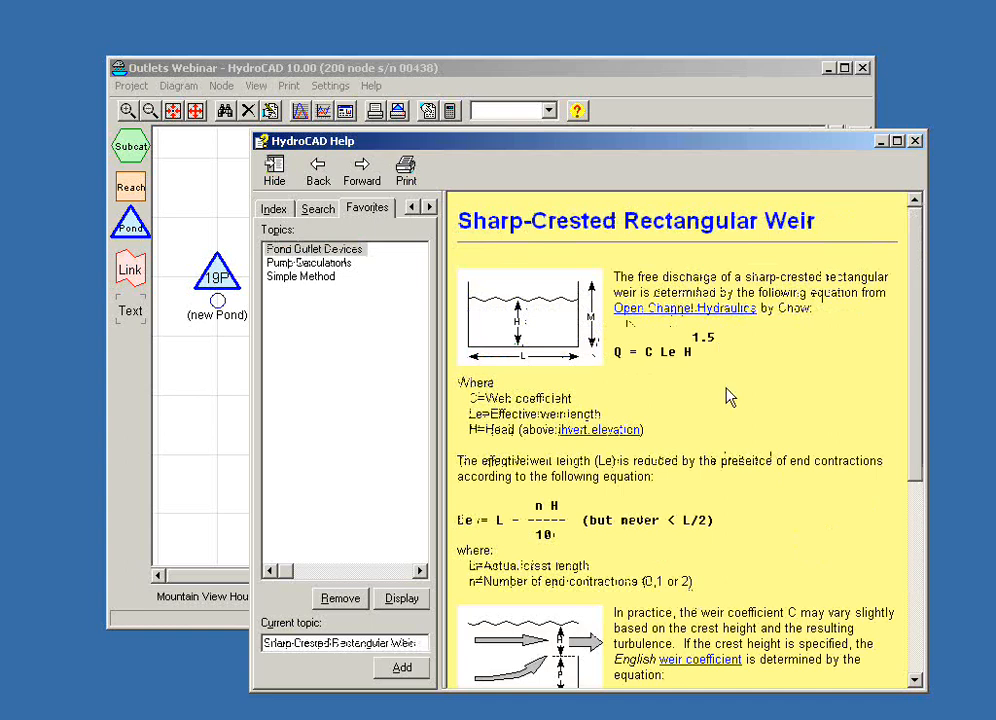
{"action": "scroll", "coordinate": [729, 400], "scroll_direction": "down", "scroll_amount": 4}
{"action": "scroll", "coordinate": [729, 398], "scroll_direction": "down", "scroll_amount": 4}
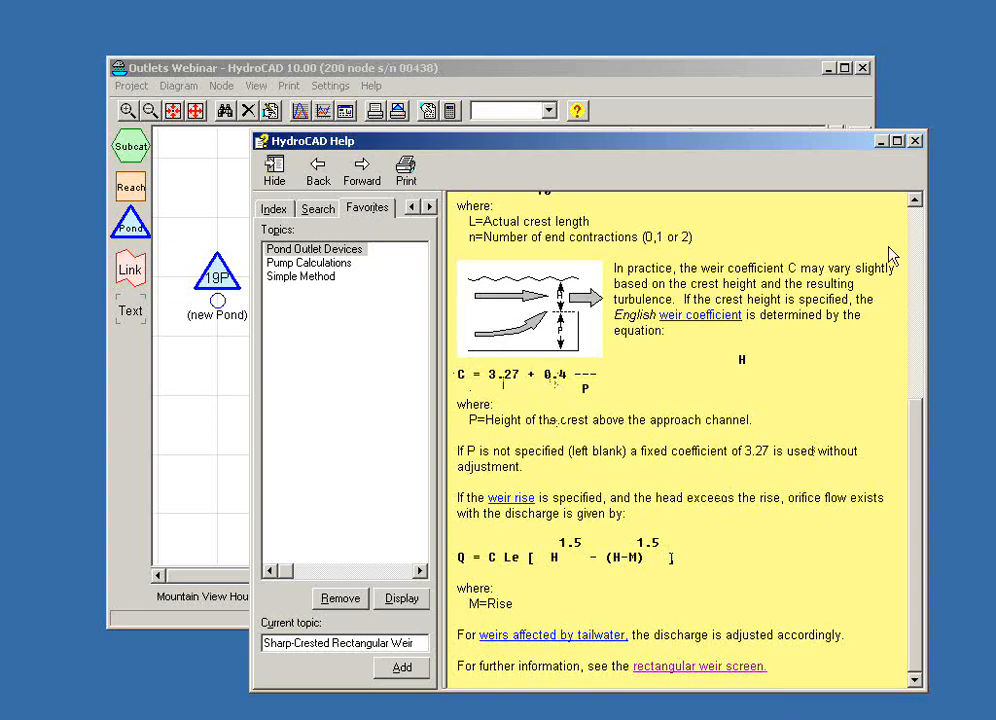
{"action": "left_click", "coordinate": [914, 141]}
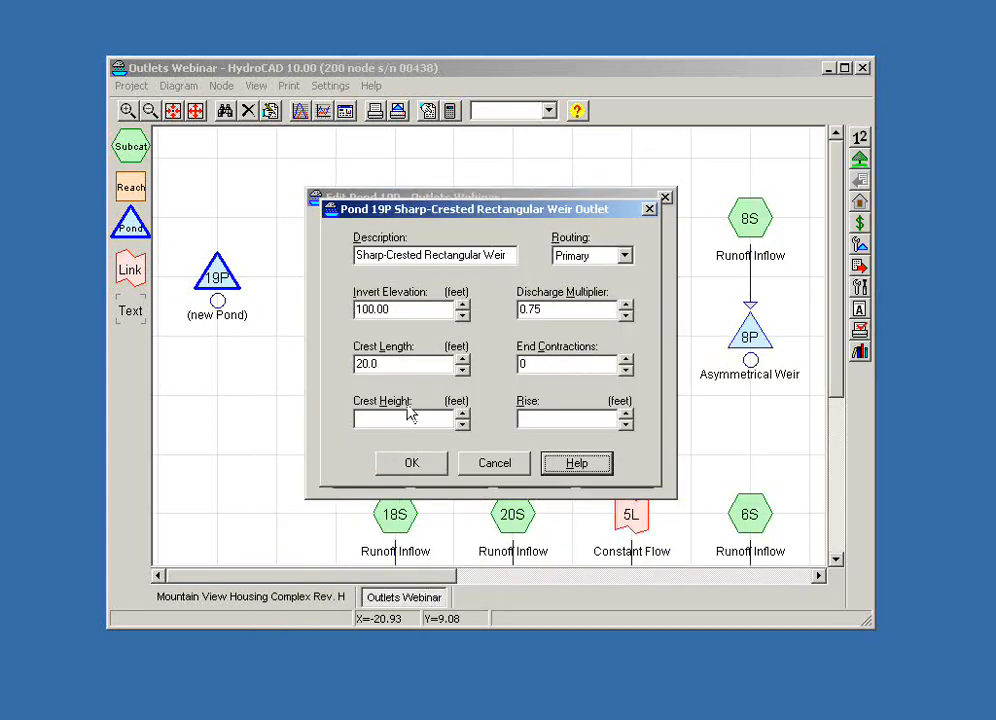
- Set the weir's rise to 2 ft
{"action": "left_click", "coordinate": [549, 422]}
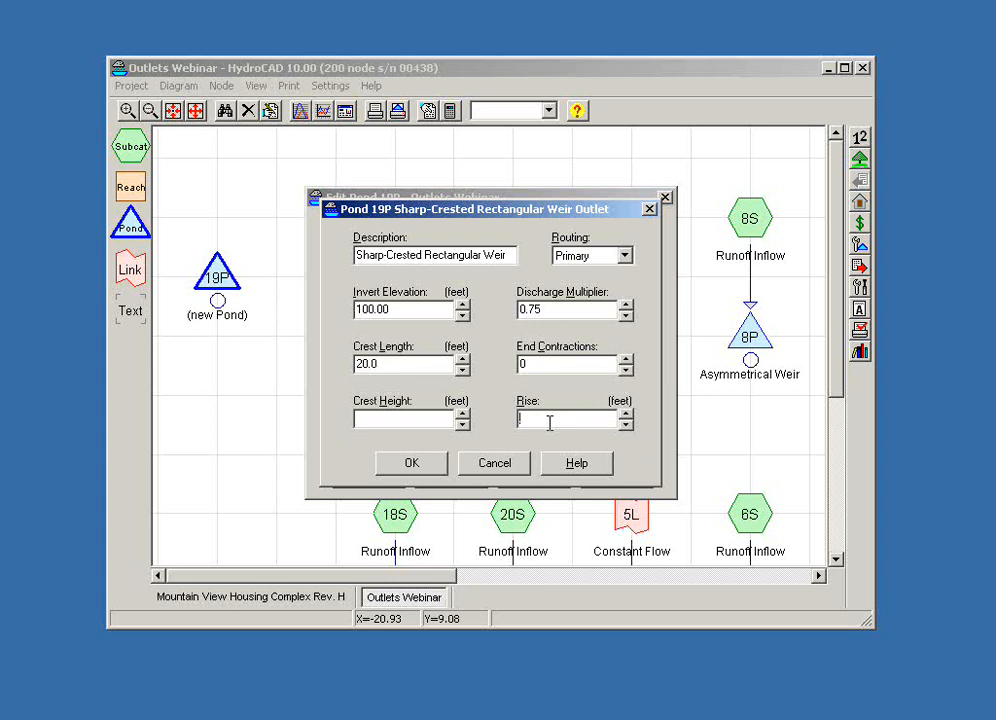
{"action": "type", "text": "0"}
{"action": "key", "text": "Tab"}
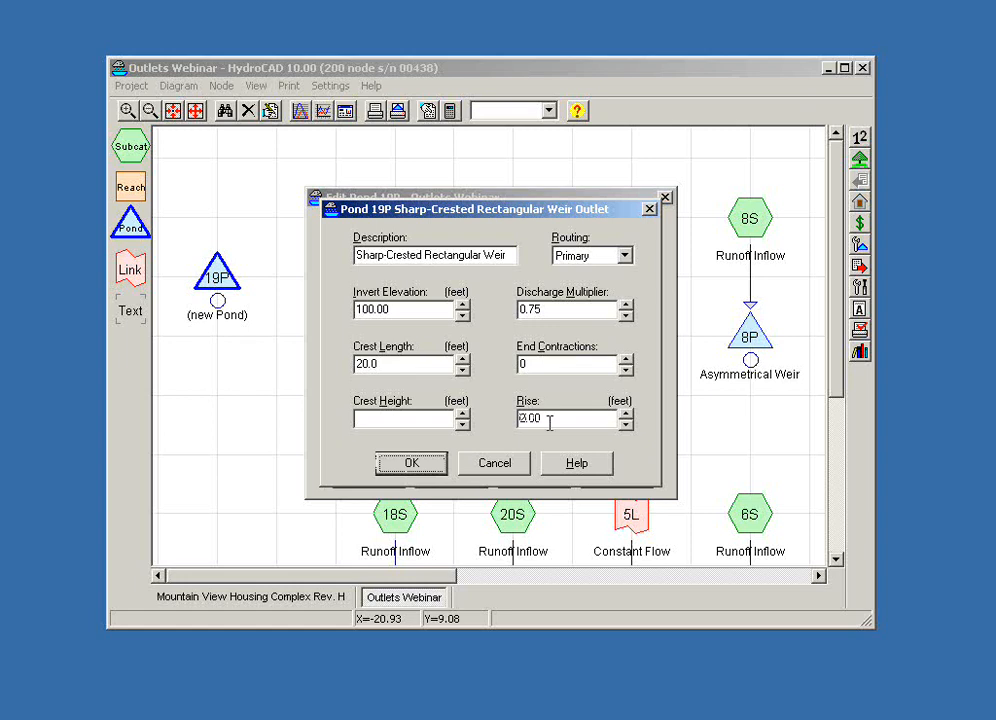
- Clear the weir's rise value and accept the outlet device for the pond
{"action": "left_click_drag", "start_coordinate": [549, 423], "coordinate": [489, 416]}
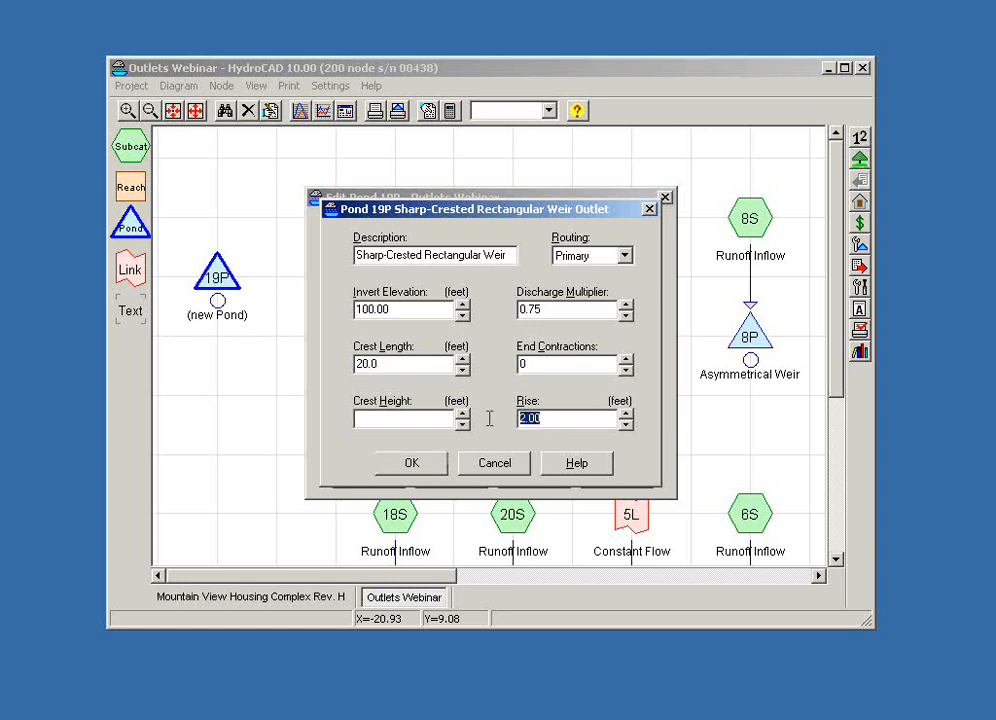
{"action": "key", "text": "Delete"}
{"action": "left_click", "coordinate": [412, 463]}
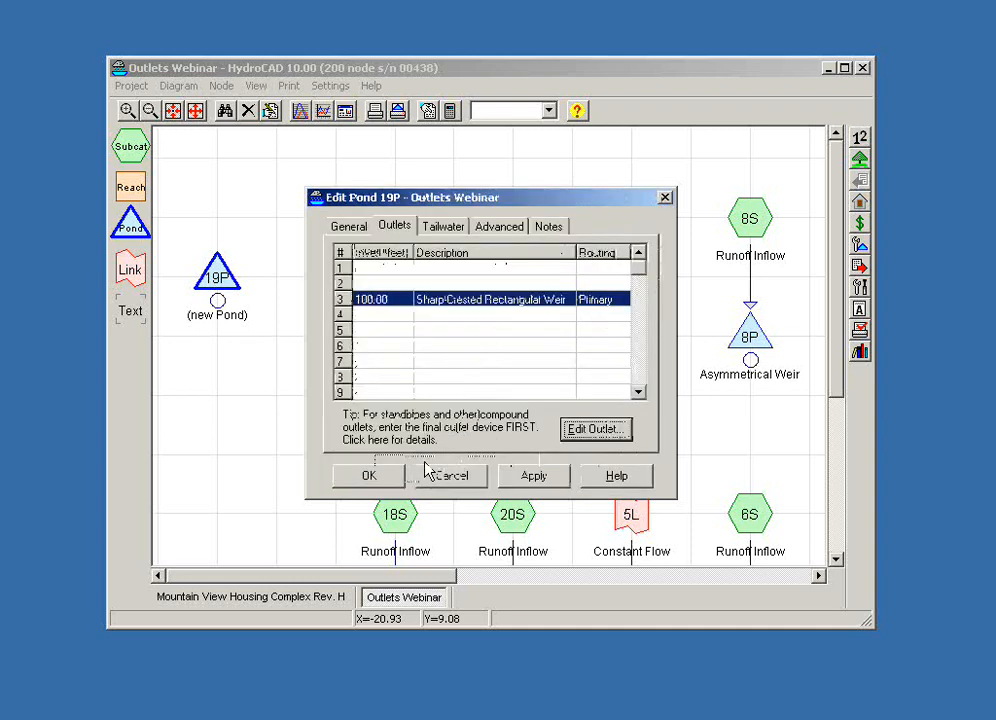
- Accept the pond 19P edits and display the pond's stage-discharge curve in its report
{"action": "left_click", "coordinate": [388, 481]}
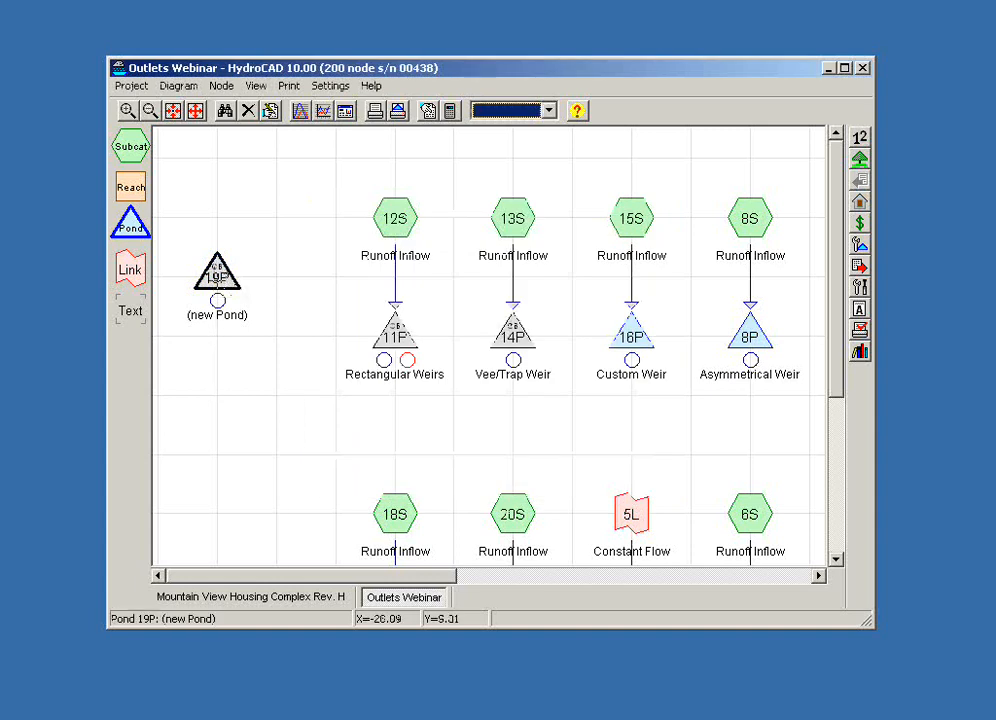
{"action": "left_click", "coordinate": [218, 280]}
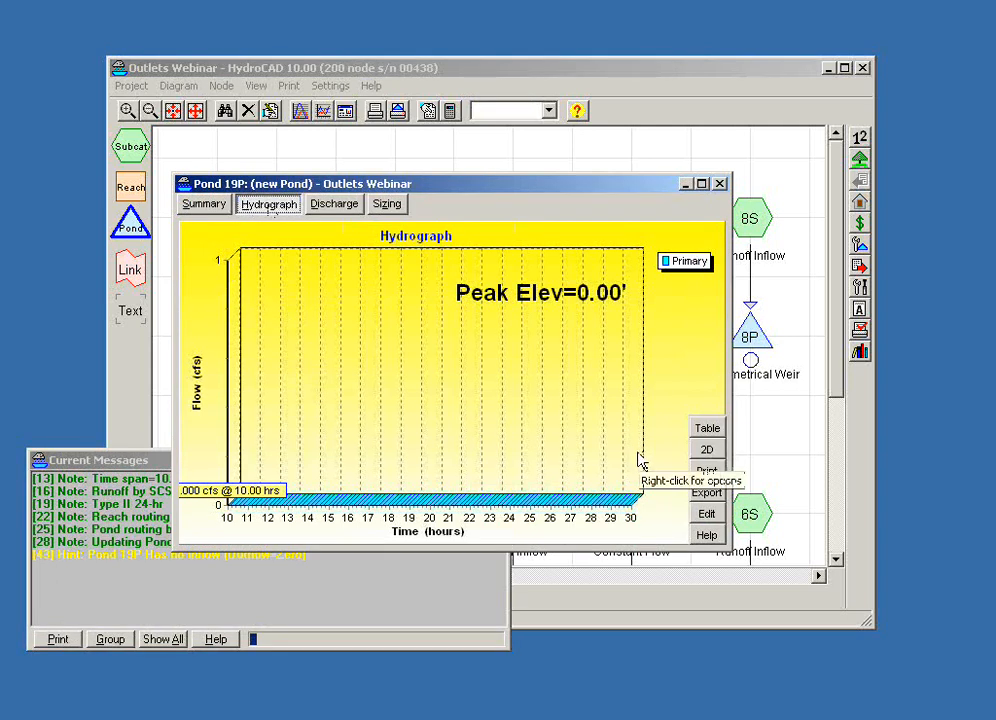
{"action": "left_click_drag", "start_coordinate": [471, 186], "coordinate": [628, 185]}
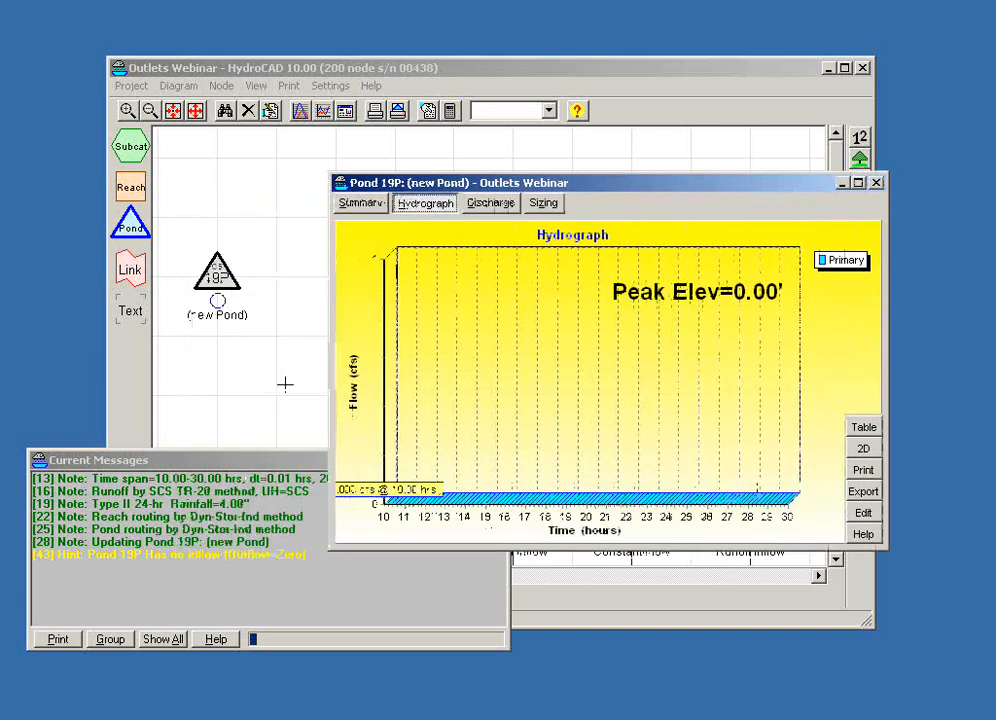
{"action": "left_click", "coordinate": [492, 204]}
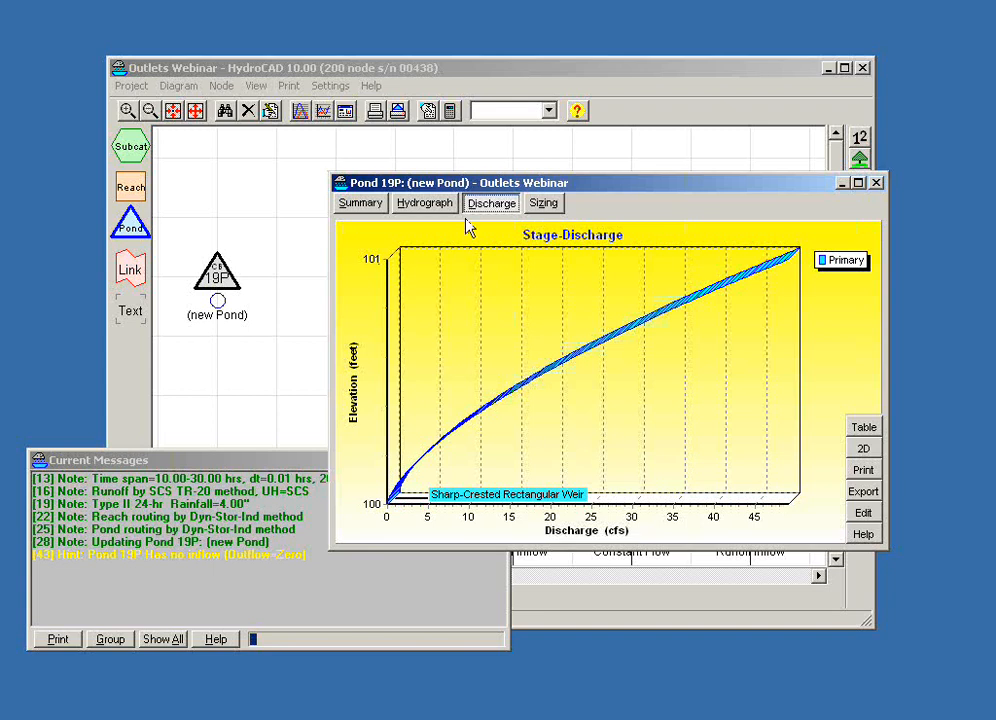
- Set pond 19P's flood elevation to 103 ft in its advanced settings and accept the change
{"action": "left_click_drag", "start_coordinate": [467, 183], "coordinate": [346, 162]}
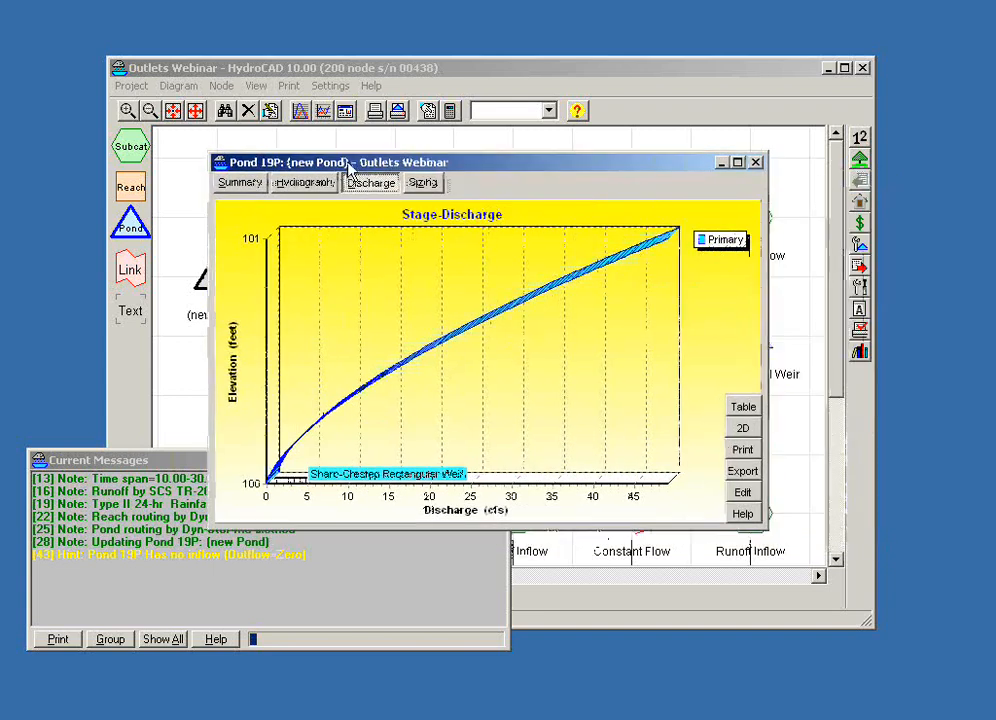
{"action": "left_click", "coordinate": [745, 493]}
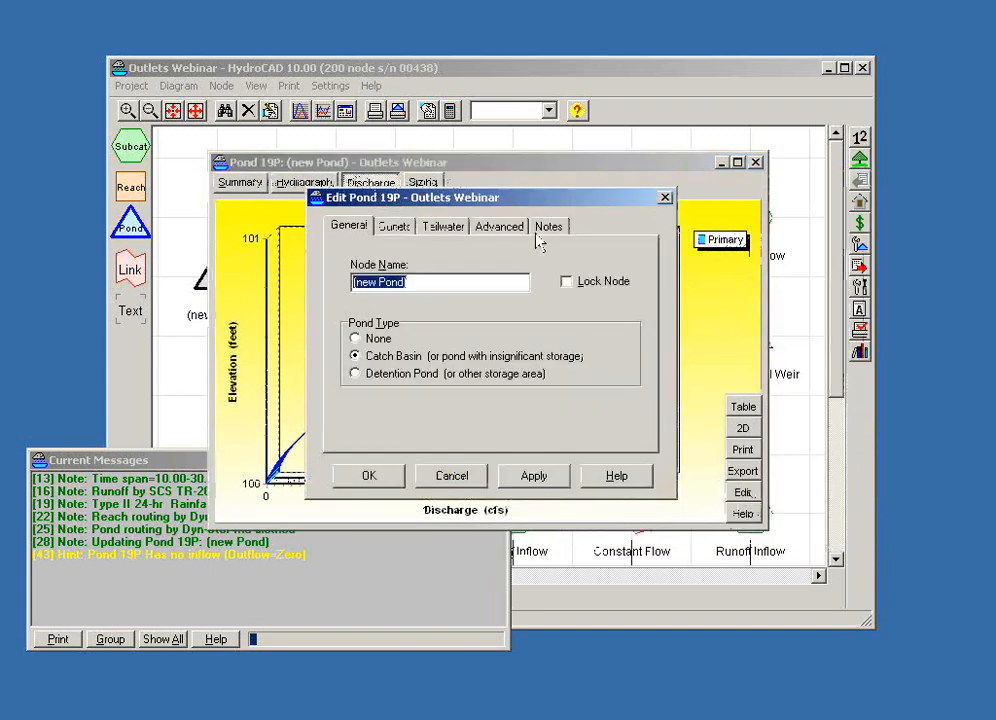
{"action": "left_click_drag", "start_coordinate": [518, 205], "coordinate": [593, 260]}
{"action": "left_click", "coordinate": [589, 285]}
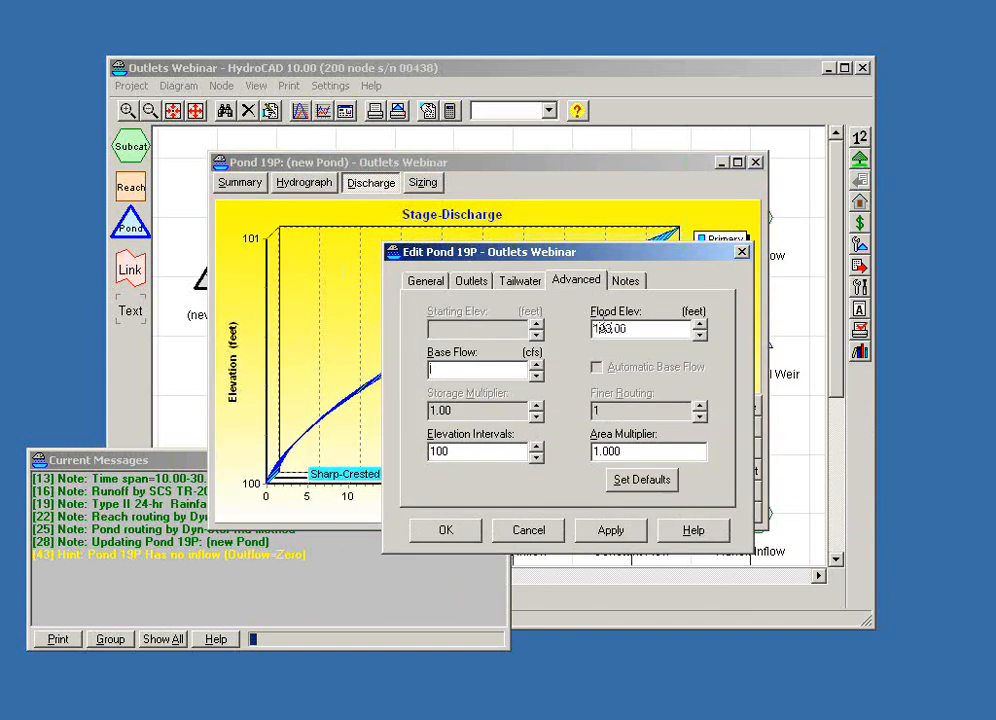
{"action": "left_click", "coordinate": [442, 533]}
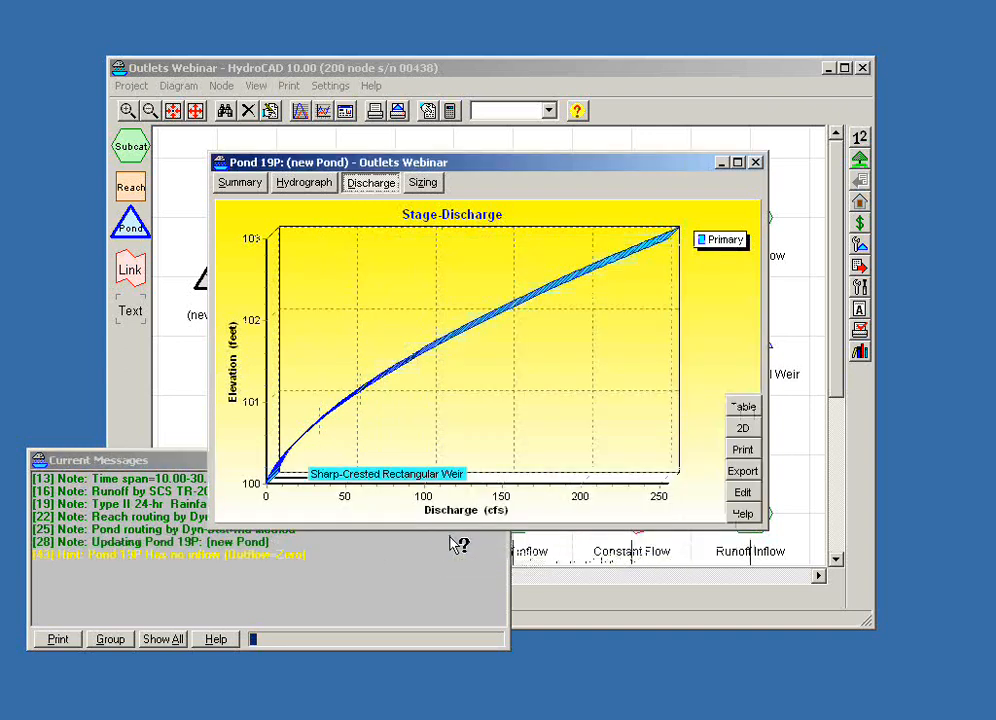
- View pond 19P's stage-discharge data as a table, then return to the graph
{"action": "left_click_drag", "start_coordinate": [490, 172], "coordinate": [576, 177]}
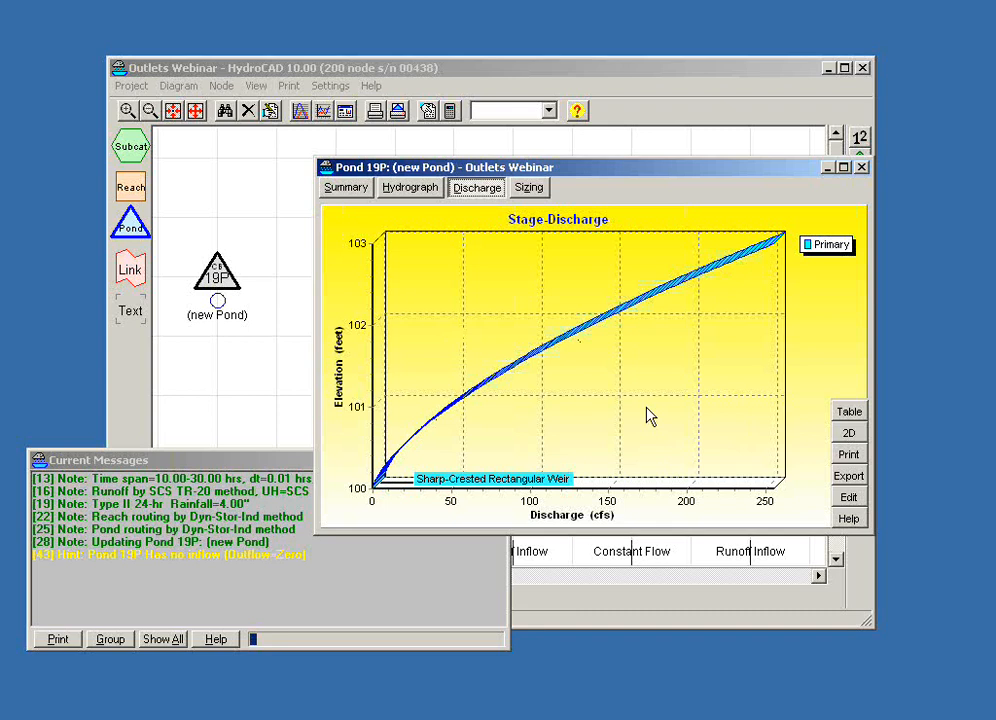
{"action": "left_click", "coordinate": [847, 414]}
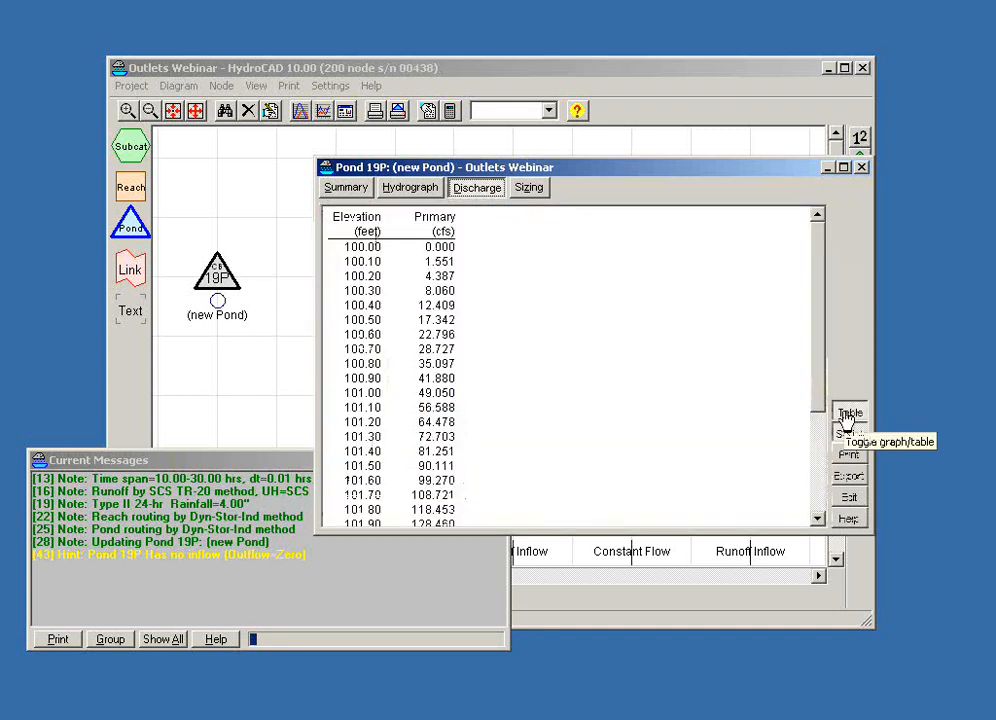
{"action": "left_click", "coordinate": [474, 200]}
{"action": "left_click", "coordinate": [470, 195]}
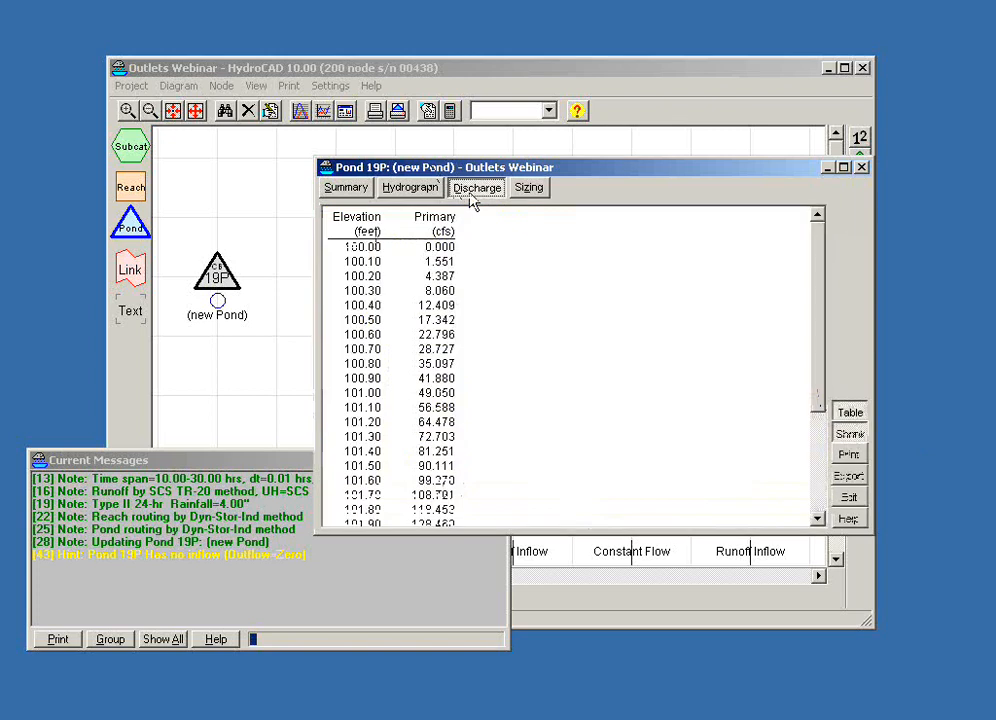
{"action": "left_click", "coordinate": [472, 198]}
{"action": "left_click", "coordinate": [470, 196]}
{"action": "left_click", "coordinate": [472, 198]}
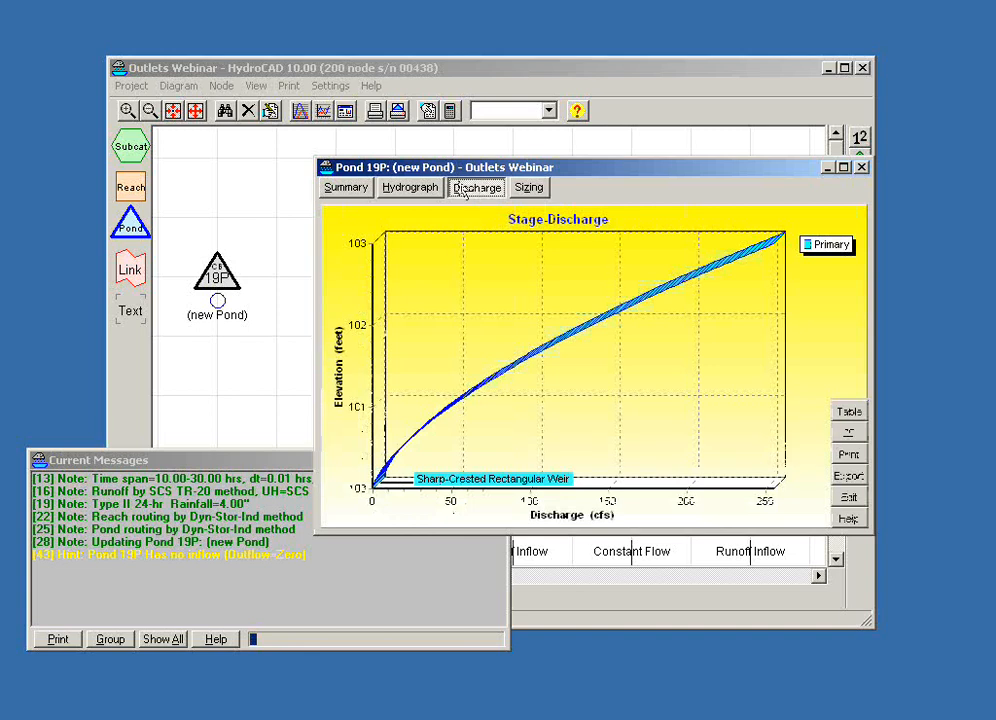
- Compare pond 19P's hydrograph with its stage-discharge curve, then close the pond report
{"action": "left_click", "coordinate": [409, 194]}
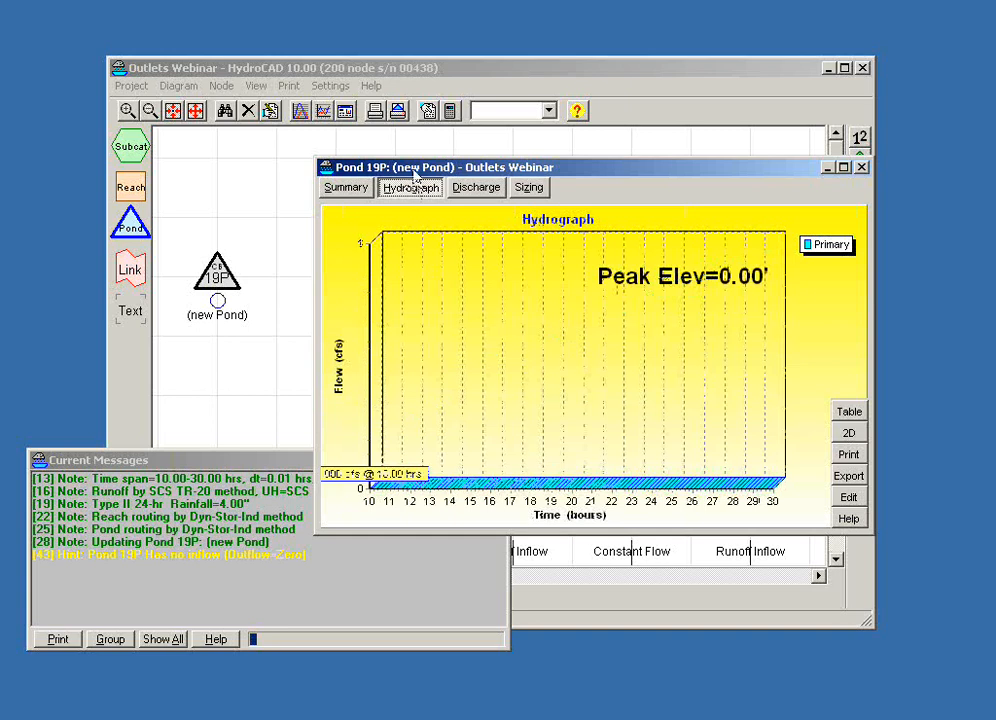
{"action": "left_click_drag", "start_coordinate": [413, 169], "coordinate": [404, 177]}
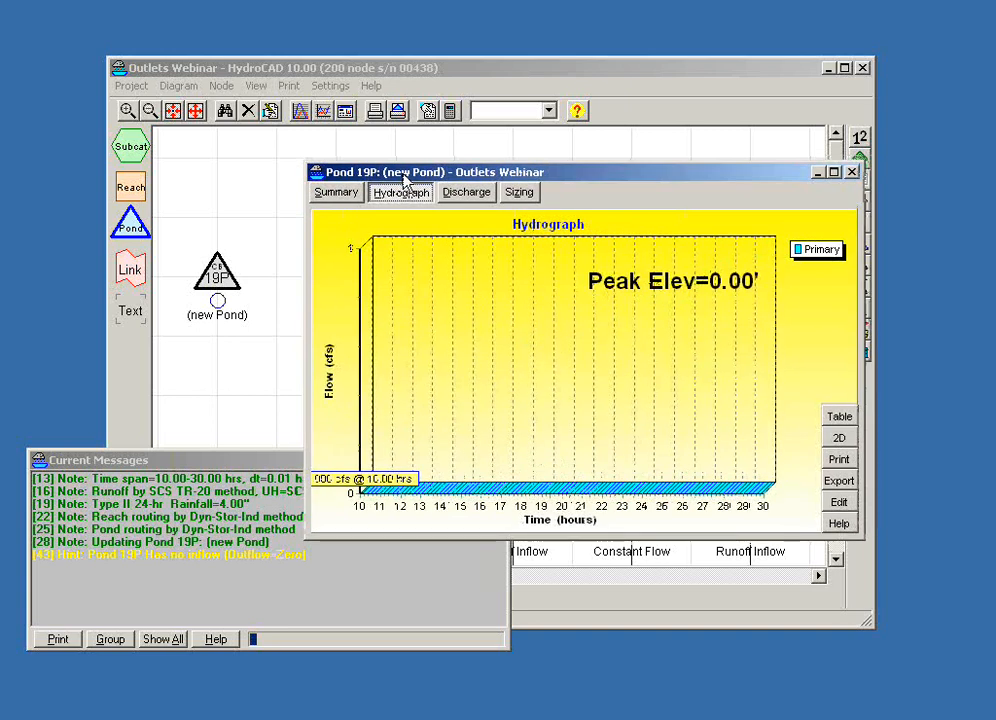
{"action": "left_click", "coordinate": [470, 197]}
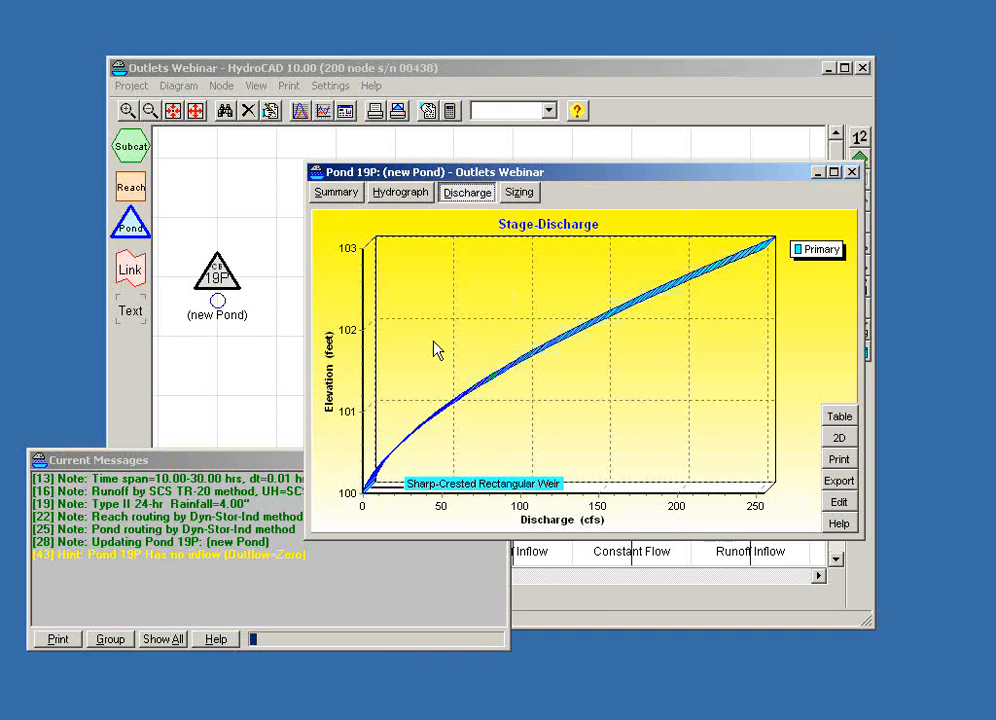
{"action": "left_click", "coordinate": [851, 172]}
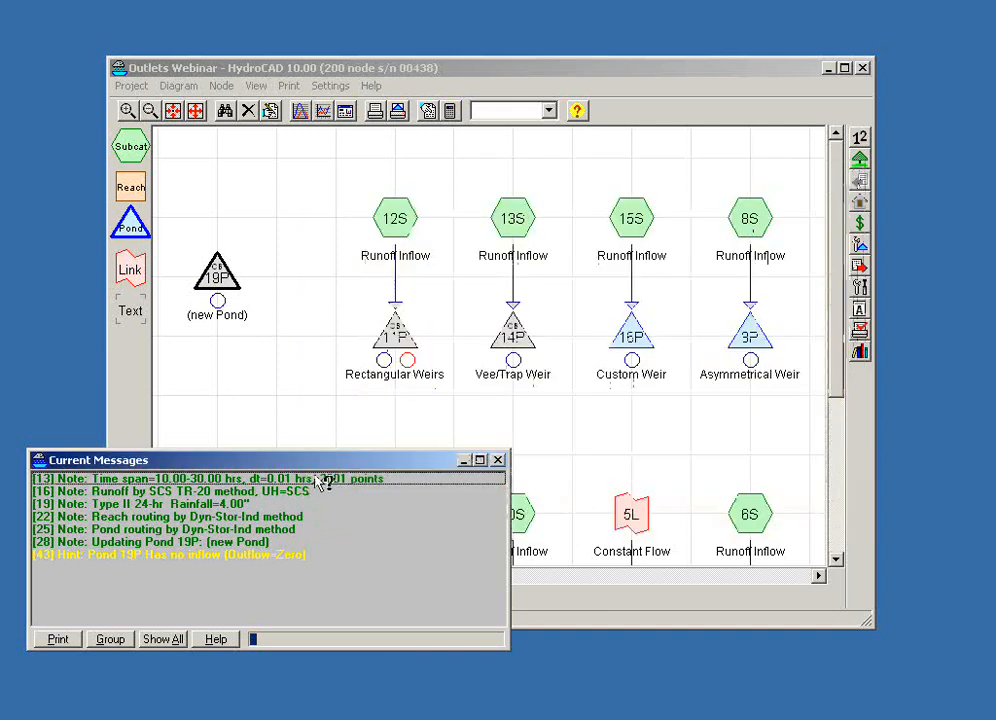
- Examine the stage-discharge curves of the Rectangular Weirs pond 11P, then close its report
{"action": "left_click", "coordinate": [329, 387]}
{"action": "double_click", "coordinate": [390, 333]}
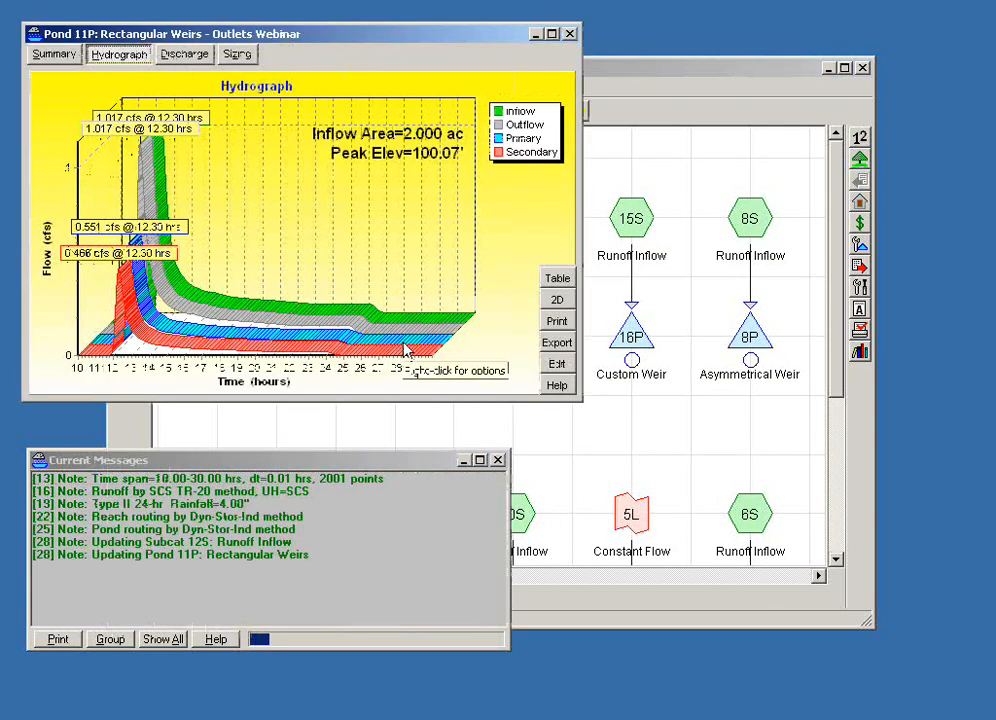
{"action": "left_click", "coordinate": [201, 59]}
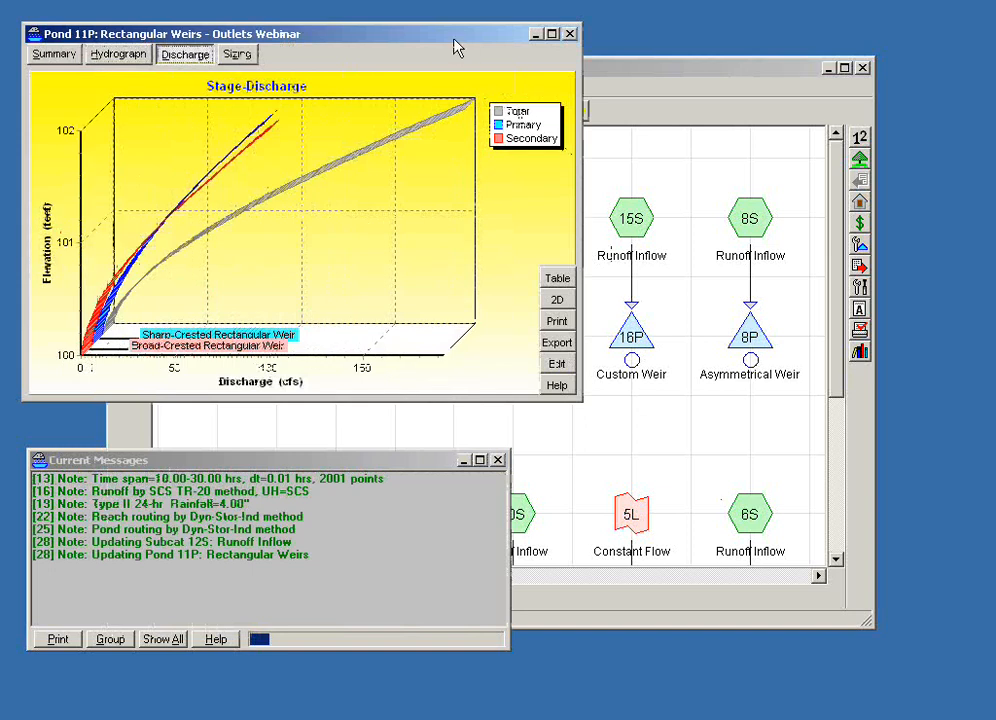
{"action": "left_click_drag", "start_coordinate": [455, 48], "coordinate": [623, 110]}
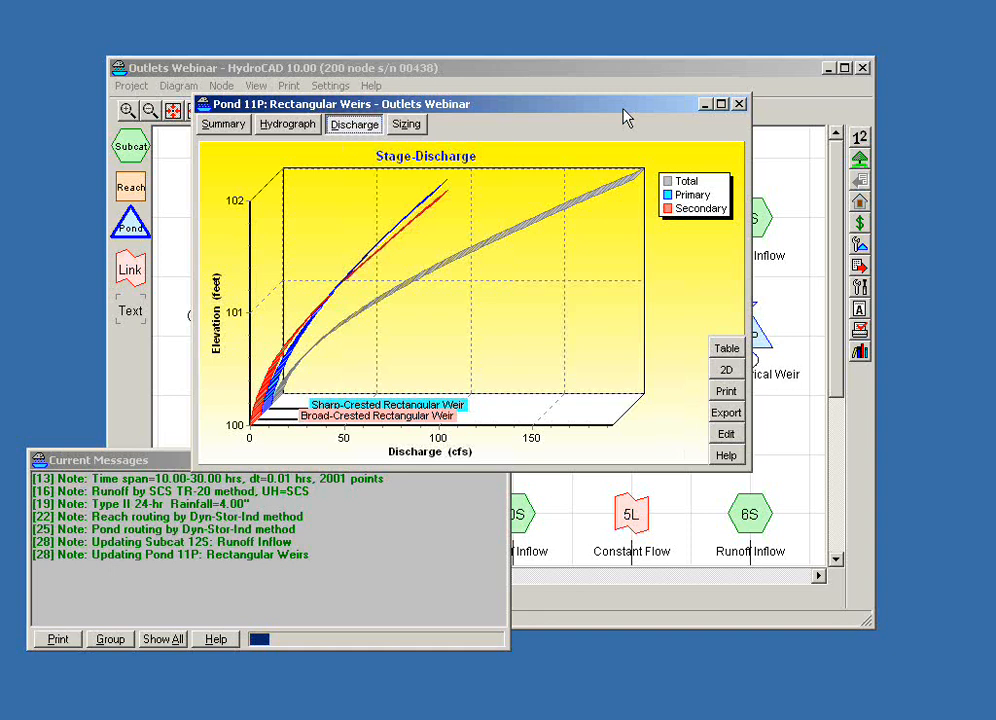
{"action": "left_click", "coordinate": [740, 104]}
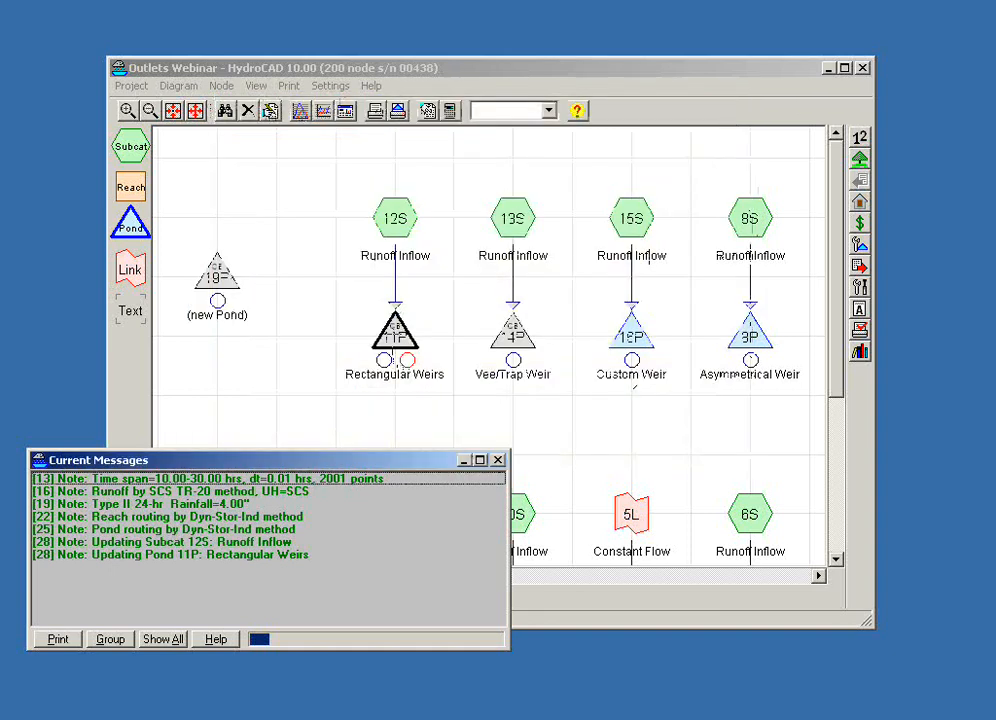
- Open the secondary Broad-Crested Rectangular Weir outlet of pond 11P for editing
{"action": "left_click", "coordinate": [393, 332]}
{"action": "right_click", "coordinate": [393, 332]}
{"action": "left_click", "coordinate": [420, 346]}
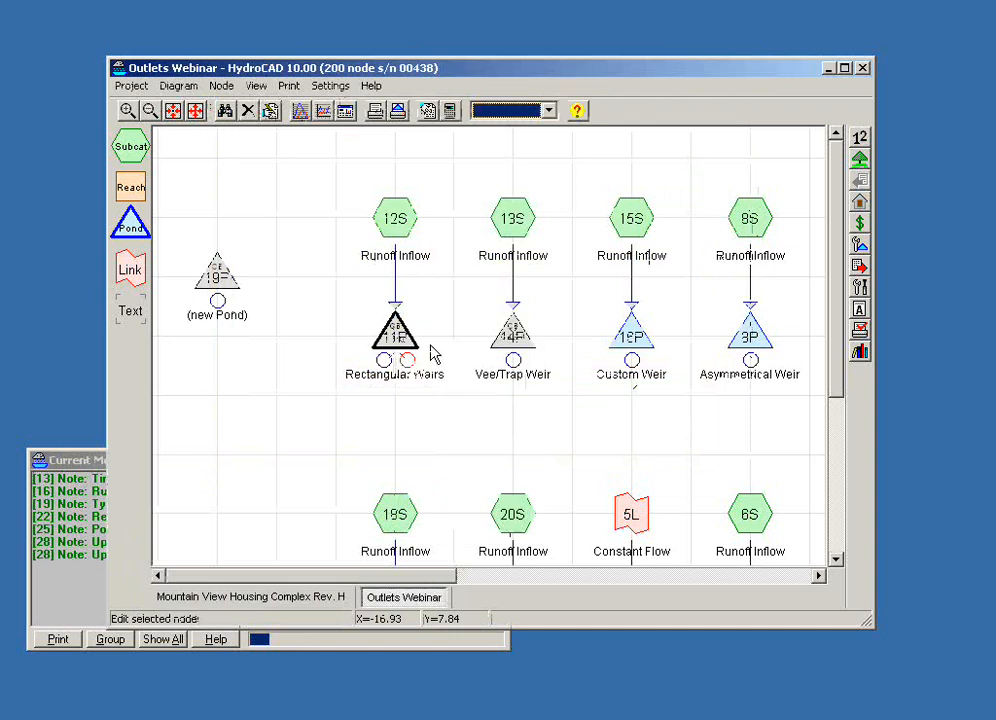
{"action": "left_click", "coordinate": [395, 228]}
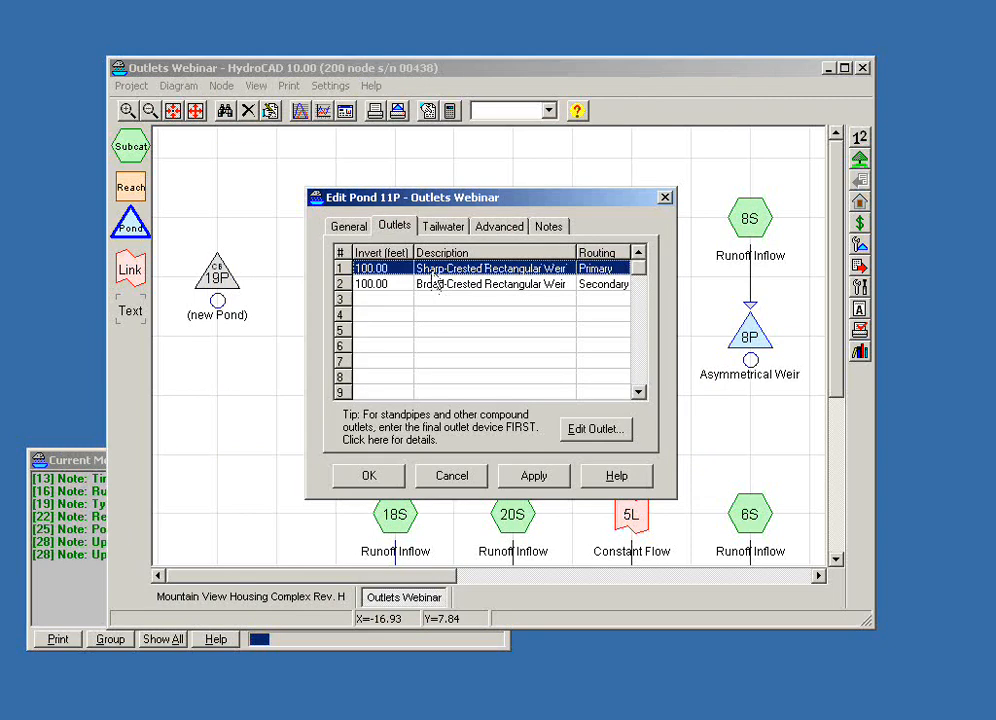
{"action": "double_click", "coordinate": [432, 285]}
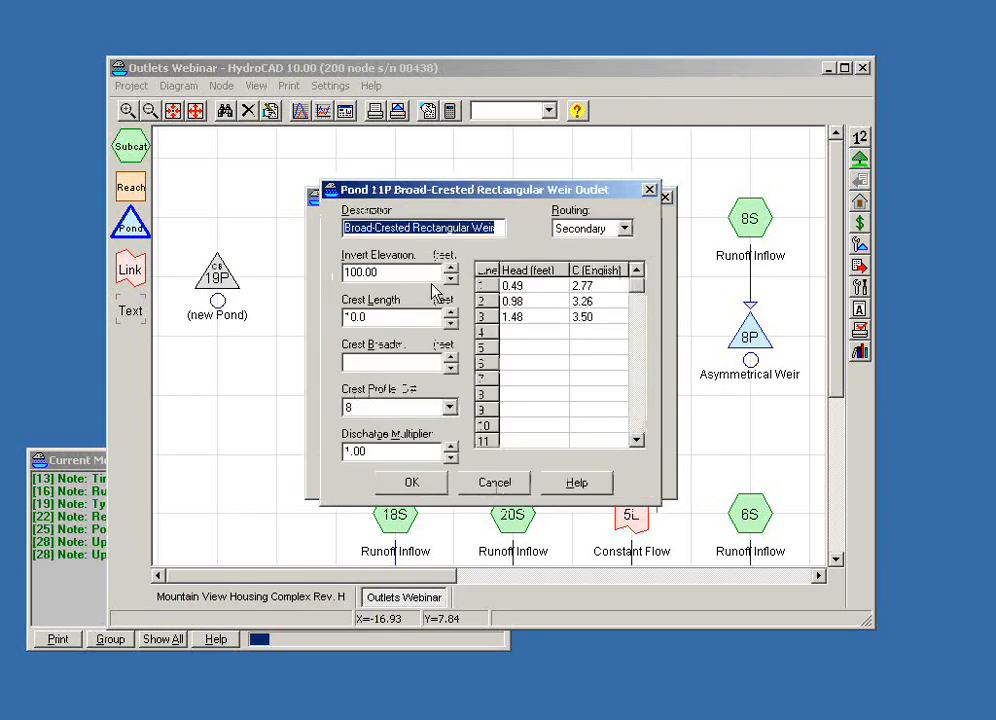
{"action": "left_click_drag", "start_coordinate": [440, 190], "coordinate": [489, 177]}
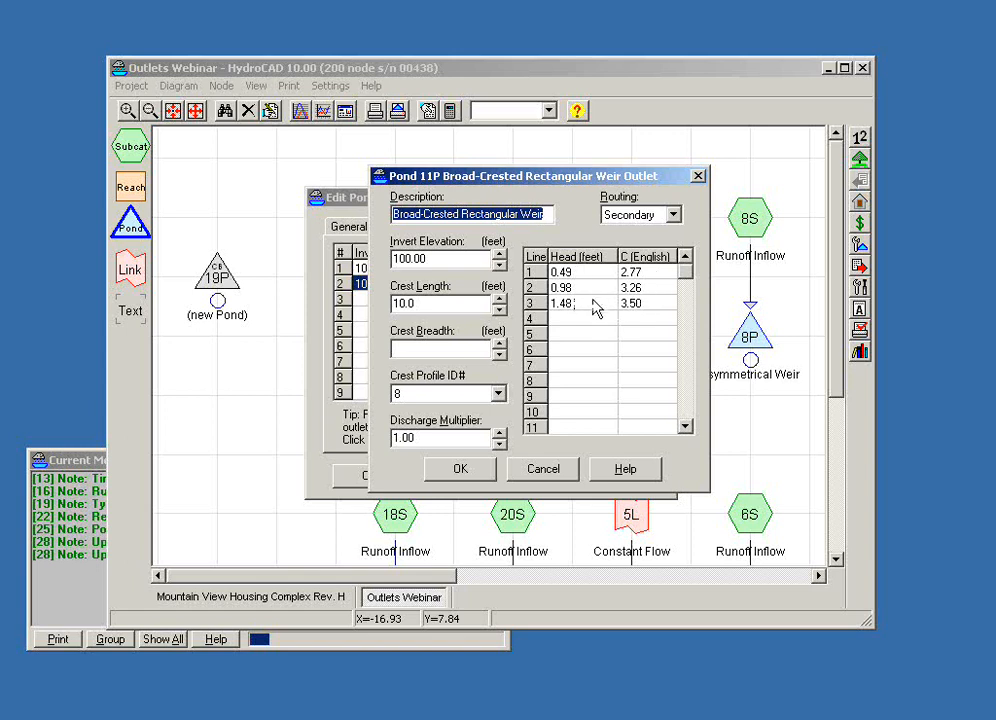
- Review the available crest profile IDs and read the help on broad-crested weir profiles, then close the help
{"action": "left_click", "coordinate": [498, 394]}
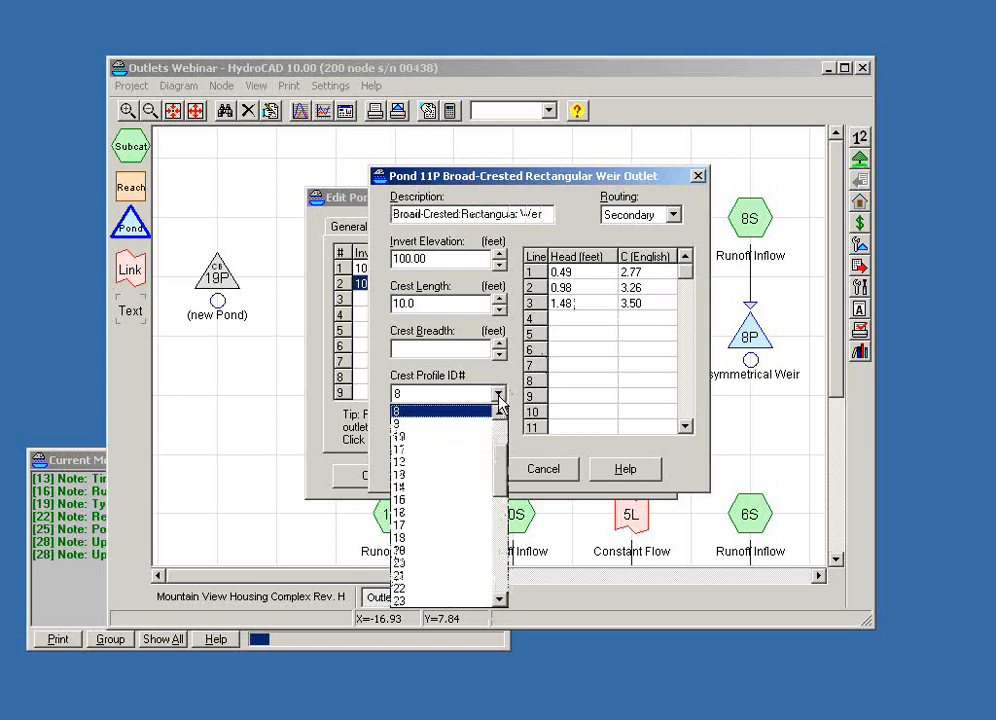
{"action": "left_click", "coordinate": [499, 399]}
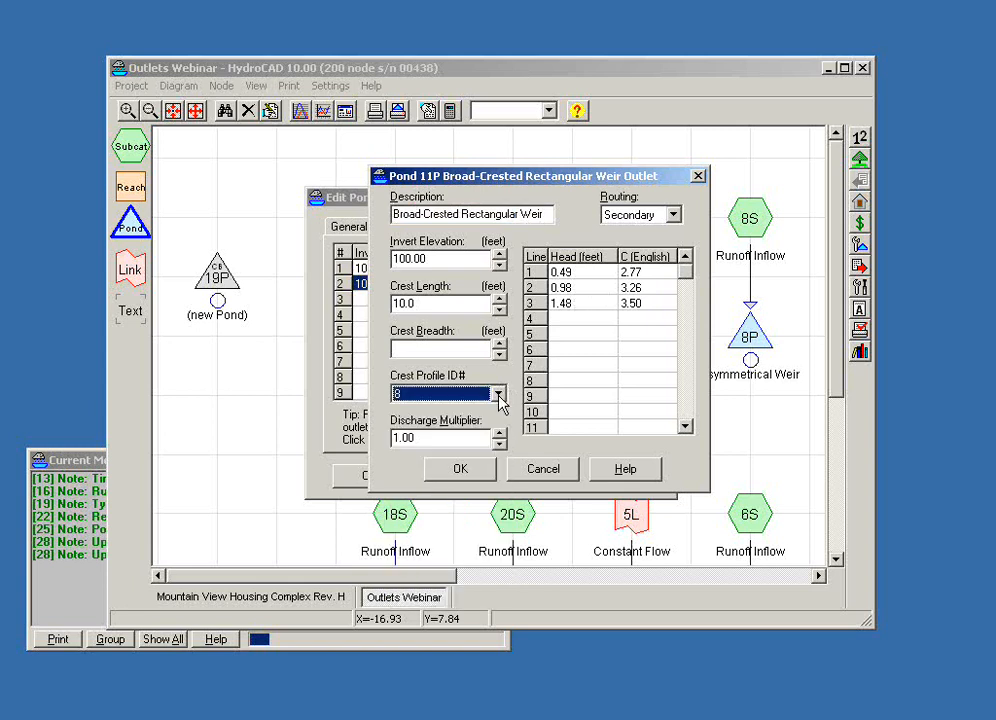
{"action": "left_click", "coordinate": [606, 473]}
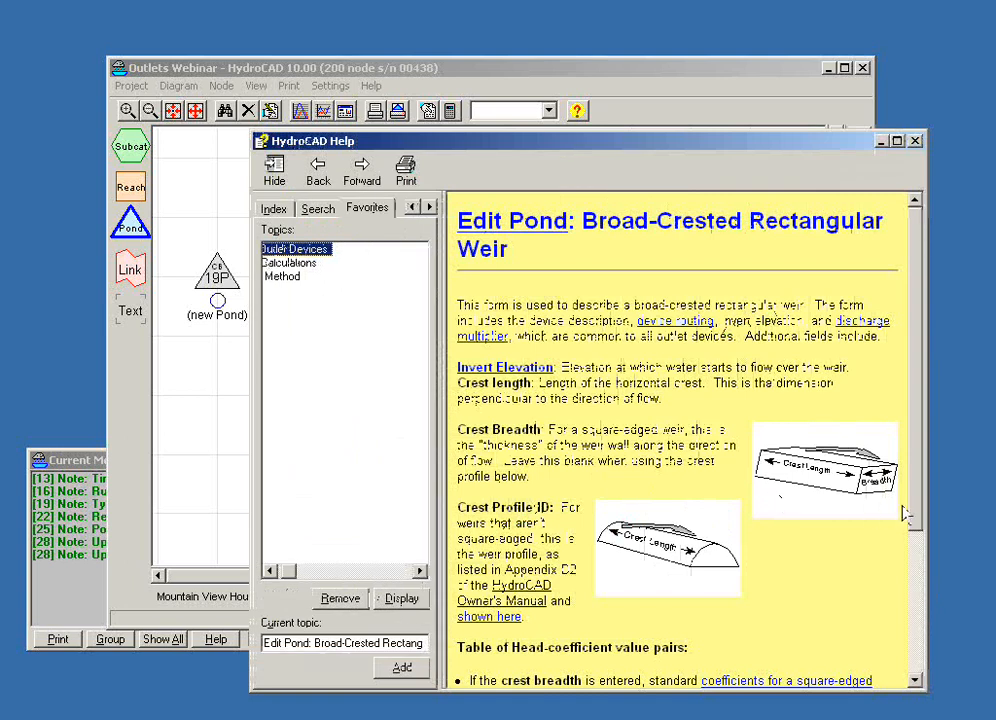
{"action": "left_click_drag", "start_coordinate": [916, 516], "coordinate": [921, 637]}
{"action": "left_click", "coordinate": [557, 551]}
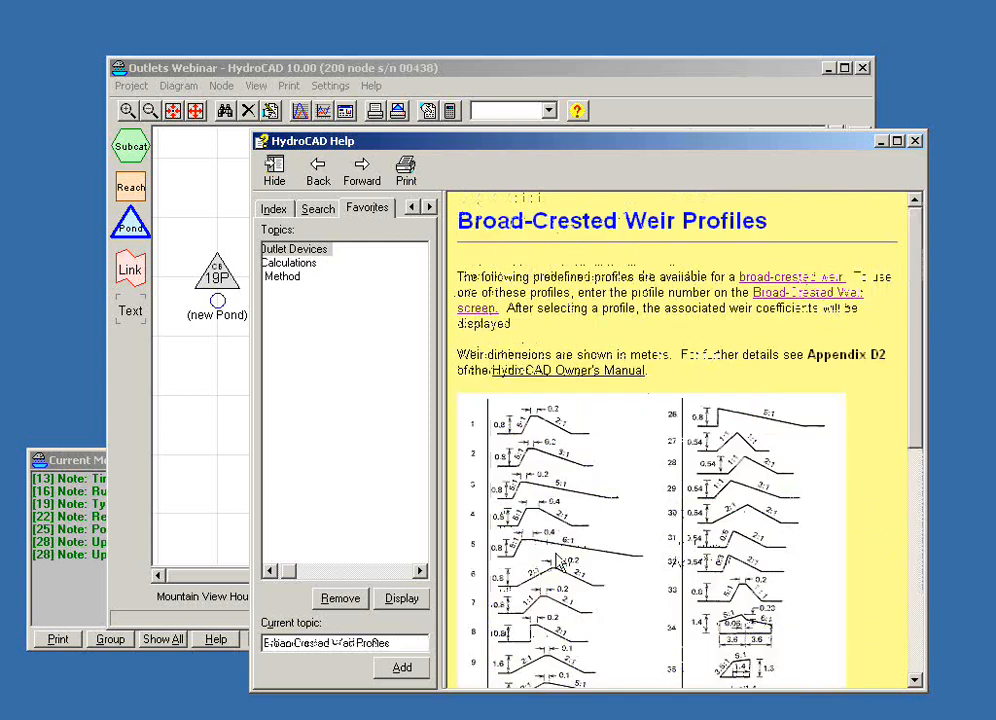
{"action": "left_click_drag", "start_coordinate": [916, 389], "coordinate": [916, 513]}
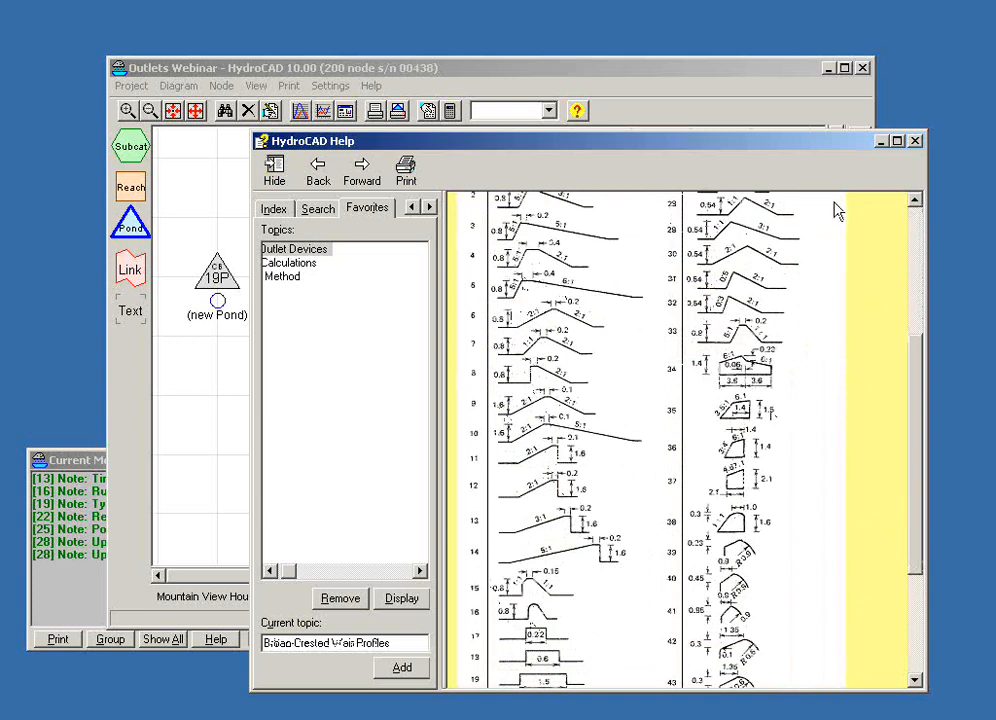
{"action": "left_click", "coordinate": [914, 142]}
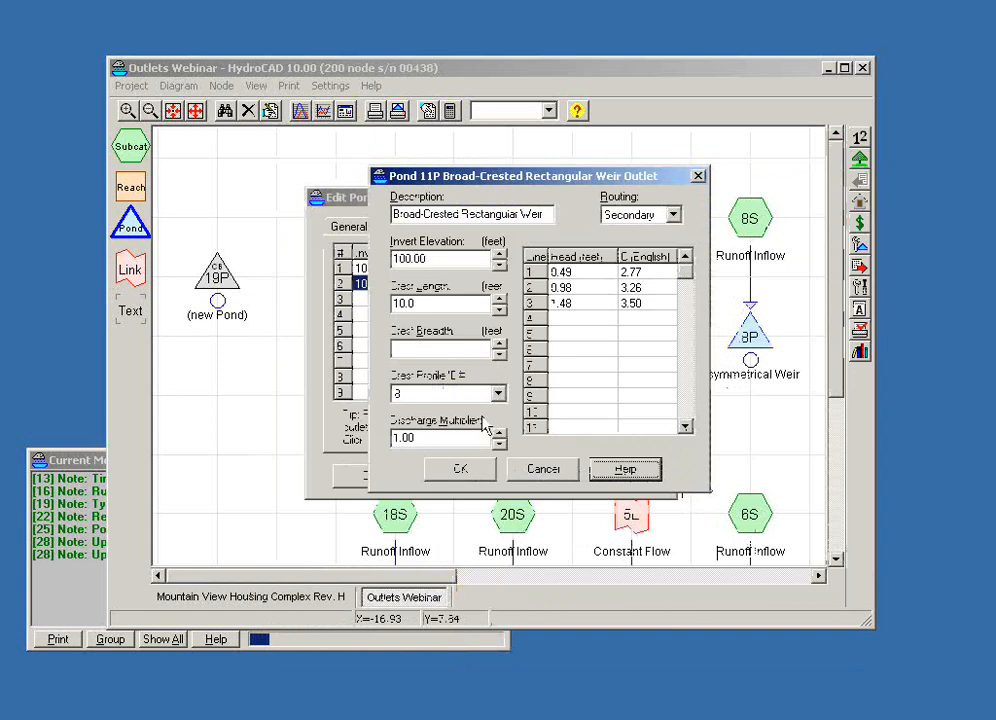
- Set the broad-crested weir's crest breadth to 3 ft and look through the updated head-coefficient table
{"action": "left_click", "coordinate": [421, 349]}
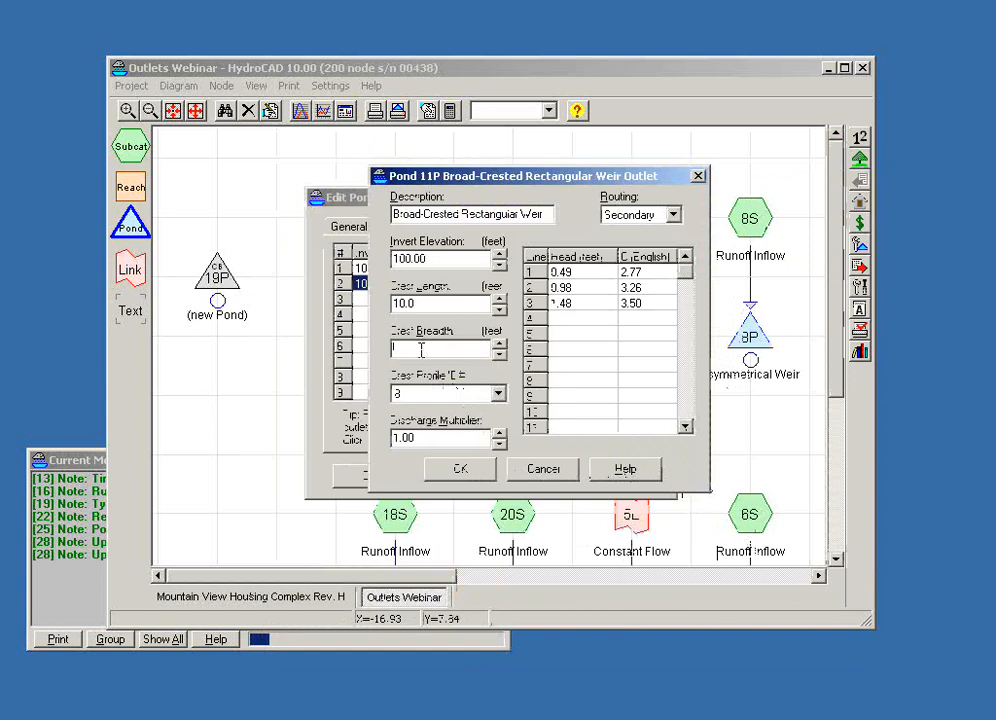
{"action": "type", "text": "1"}
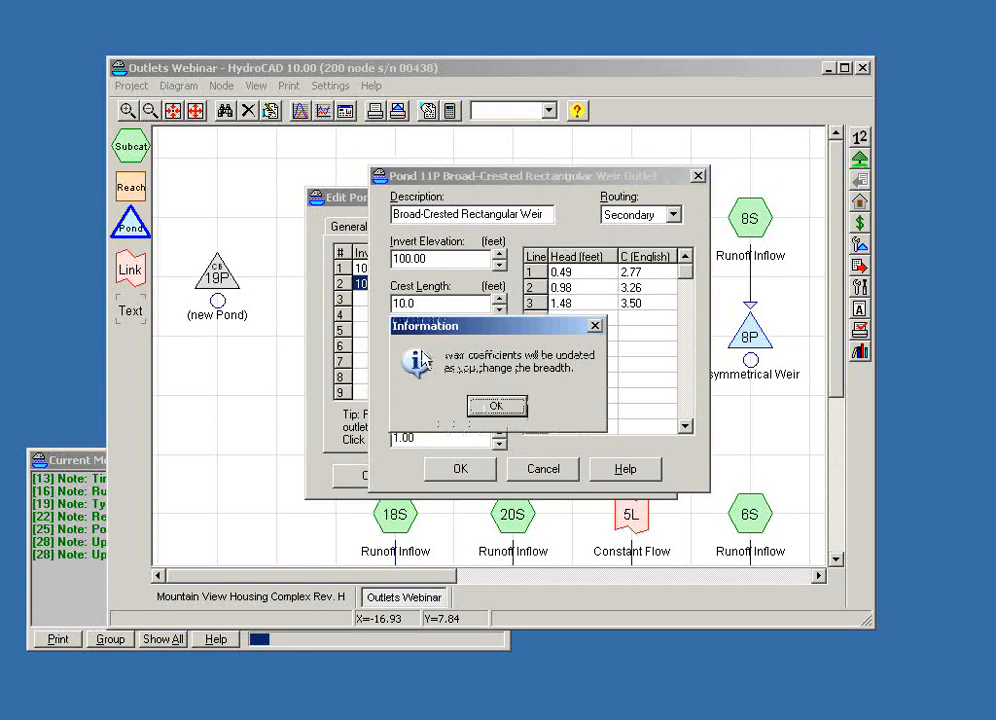
{"action": "left_click_drag", "start_coordinate": [443, 329], "coordinate": [578, 344]}
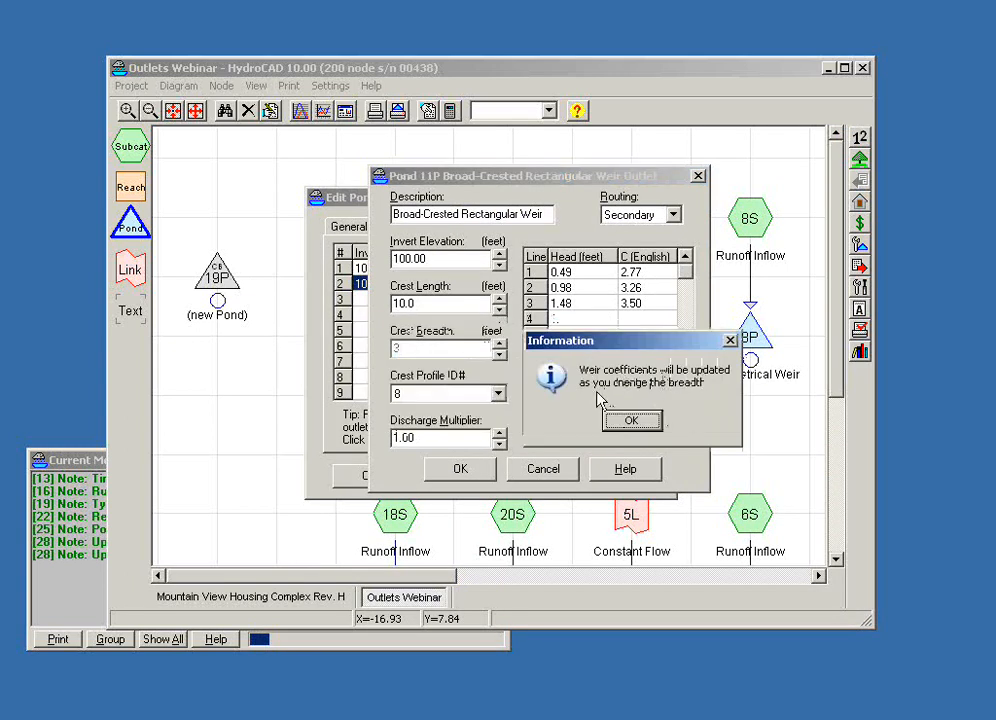
{"action": "left_click", "coordinate": [627, 421]}
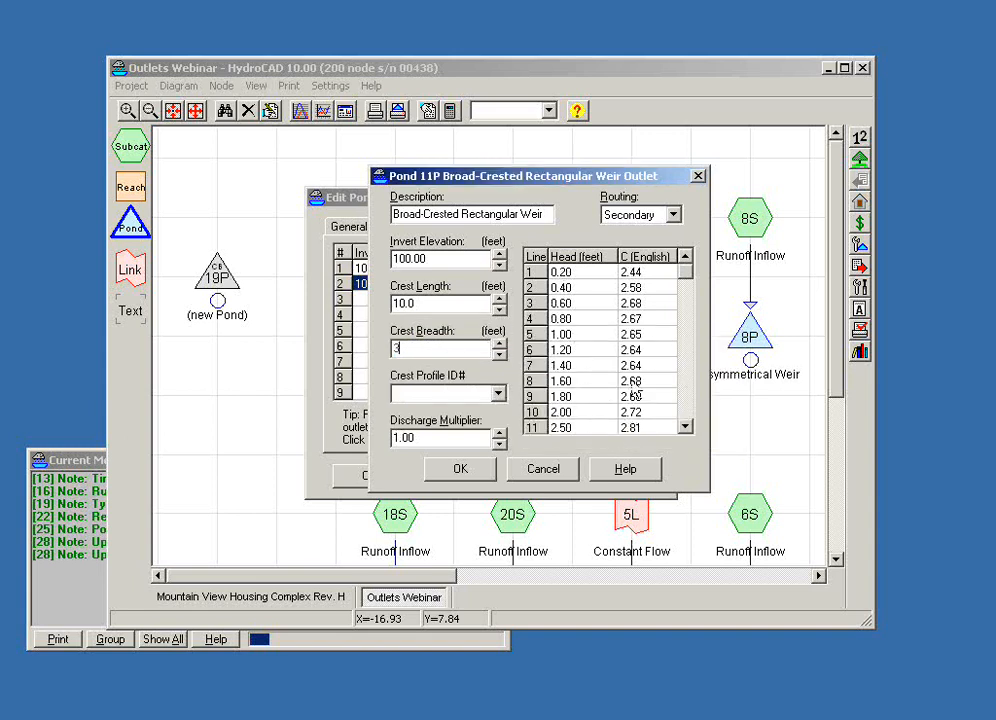
{"action": "left_click_drag", "start_coordinate": [686, 276], "coordinate": [689, 316]}
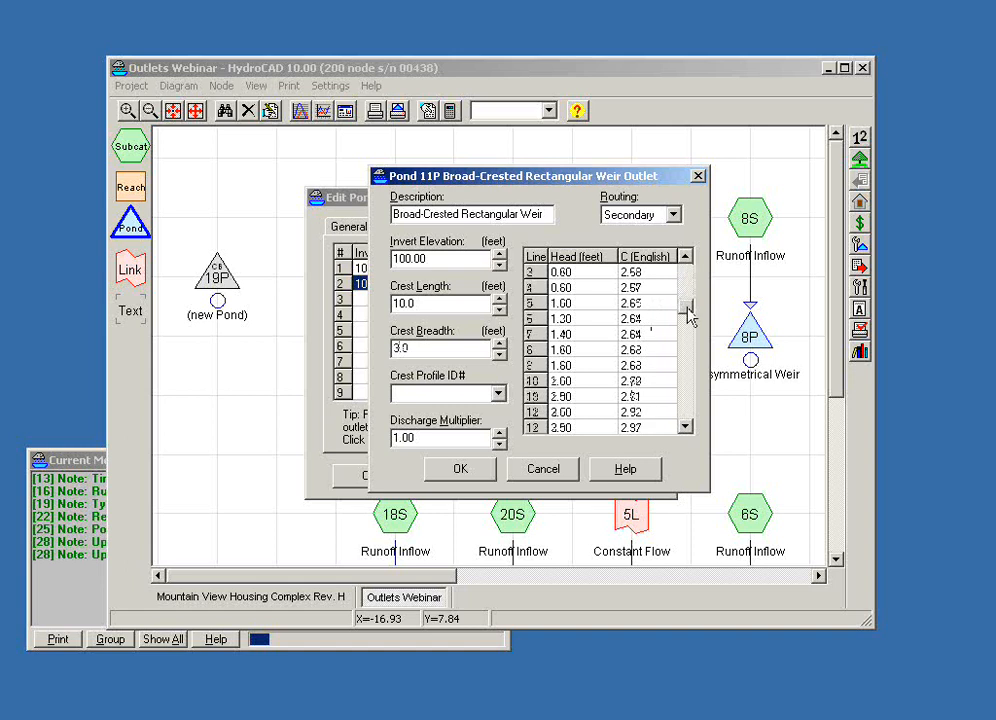
- Read the help on coefficients for square-edged broad-crested weirs, widening it to view the full table, then close the help
{"action": "left_click", "coordinate": [598, 474]}
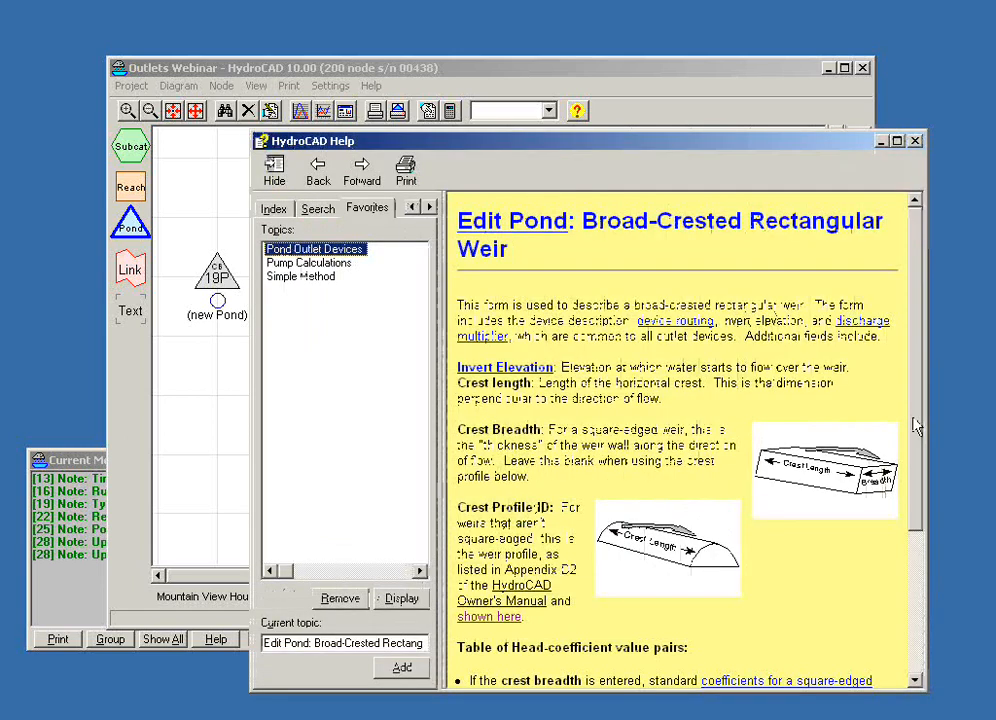
{"action": "scroll", "coordinate": [915, 460], "scroll_direction": "down", "scroll_amount": 2}
{"action": "scroll", "coordinate": [915, 485], "scroll_direction": "down", "scroll_amount": 1}
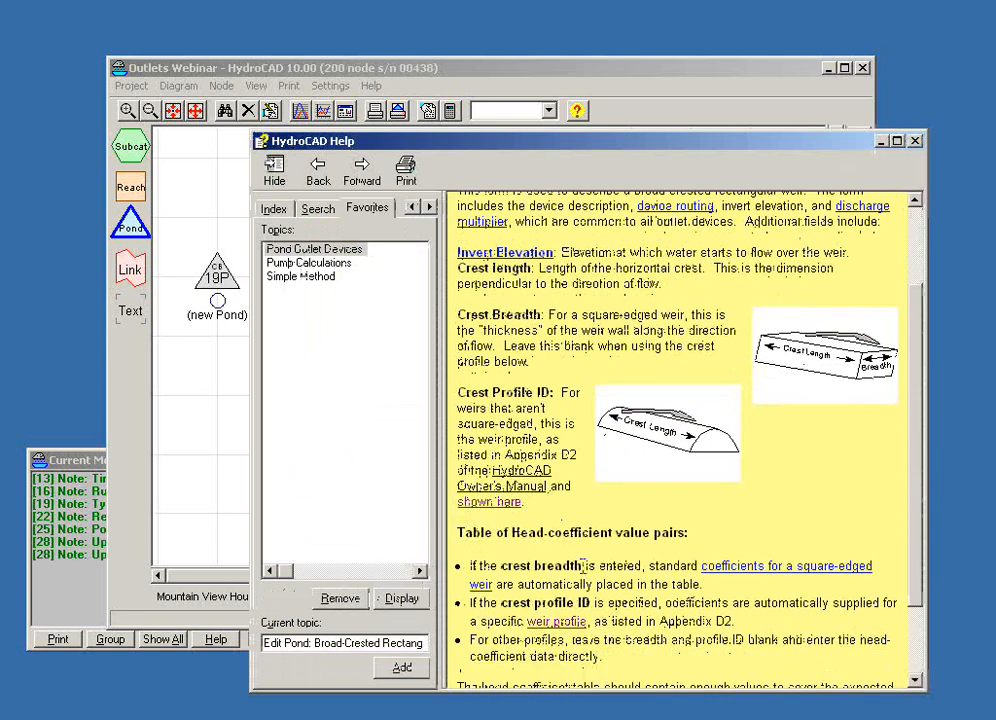
{"action": "left_click", "coordinate": [712, 560]}
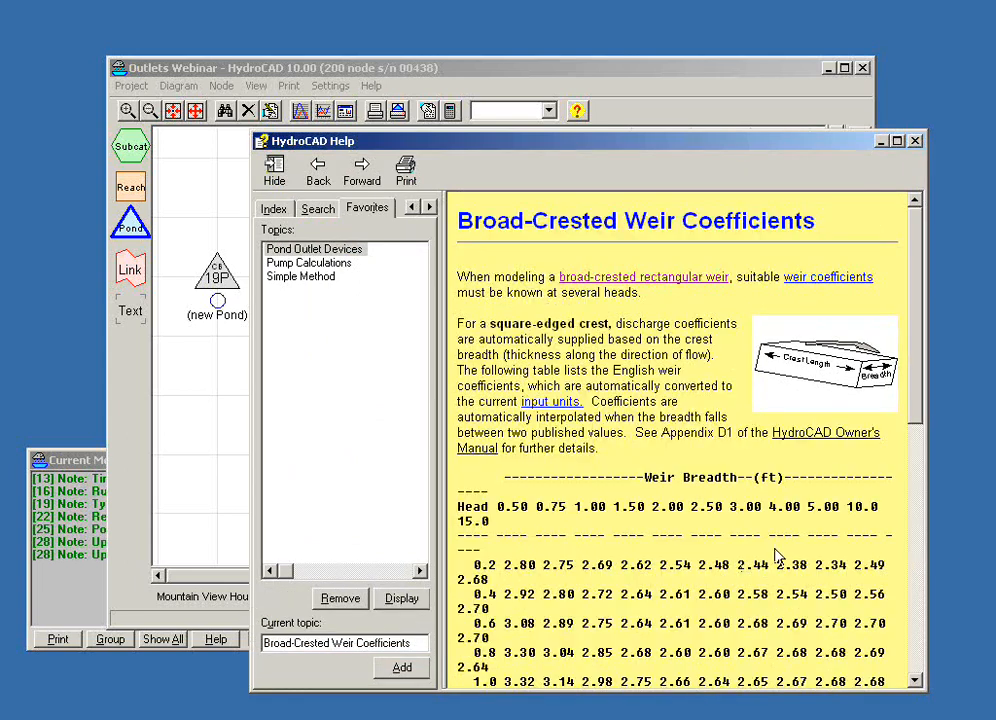
{"action": "left_click_drag", "start_coordinate": [926, 580], "coordinate": [992, 576]}
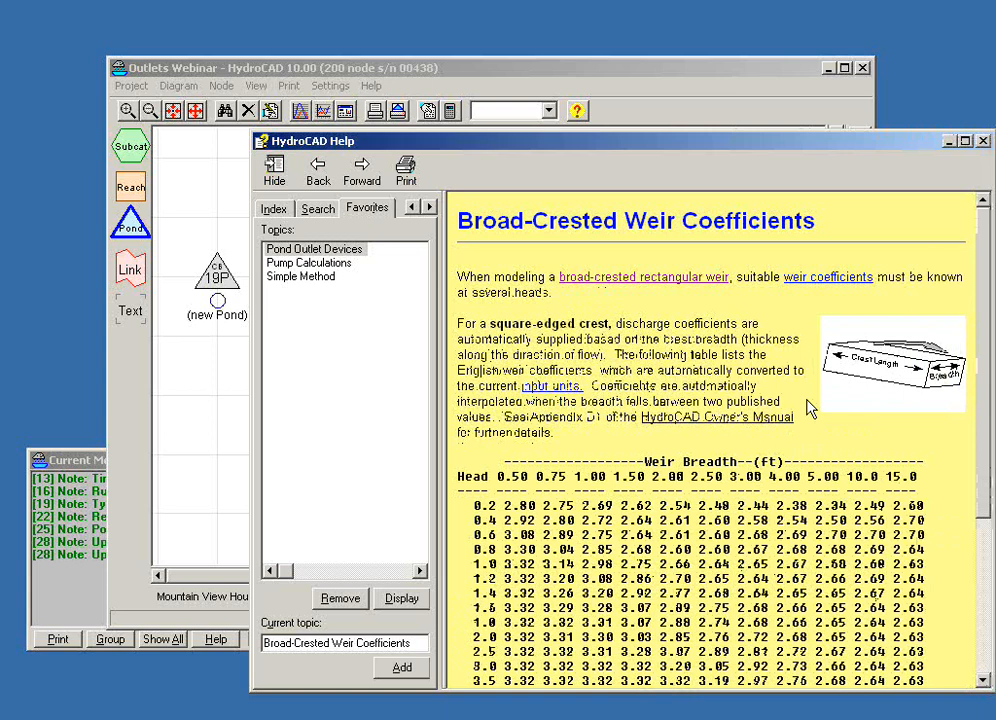
{"action": "scroll", "coordinate": [806, 404], "scroll_direction": "down", "scroll_amount": 3}
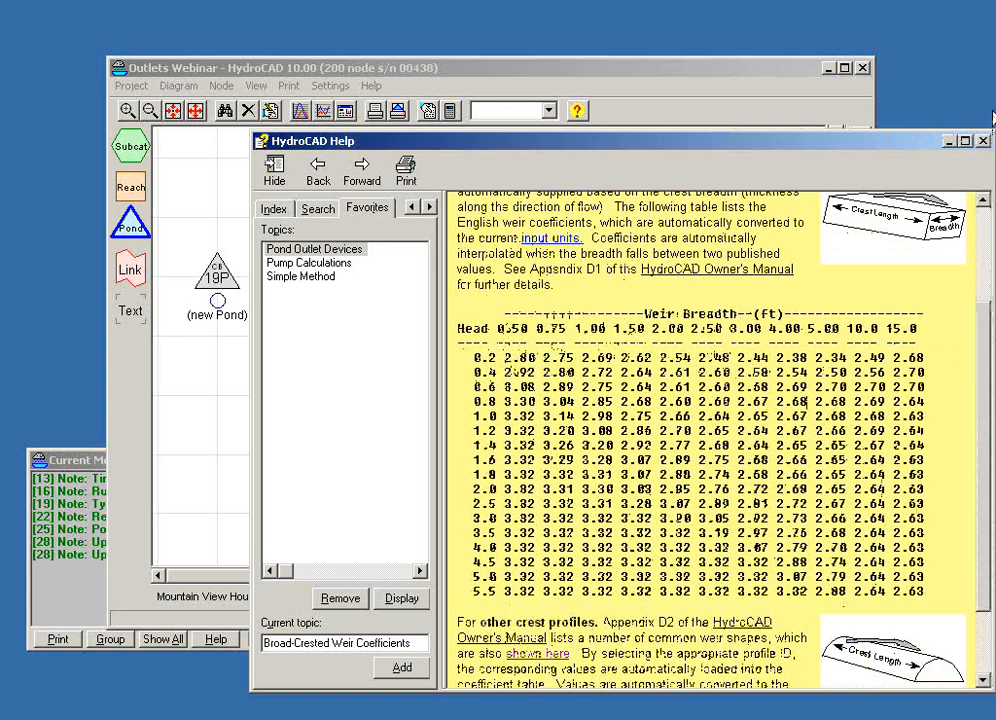
{"action": "left_click", "coordinate": [983, 141]}
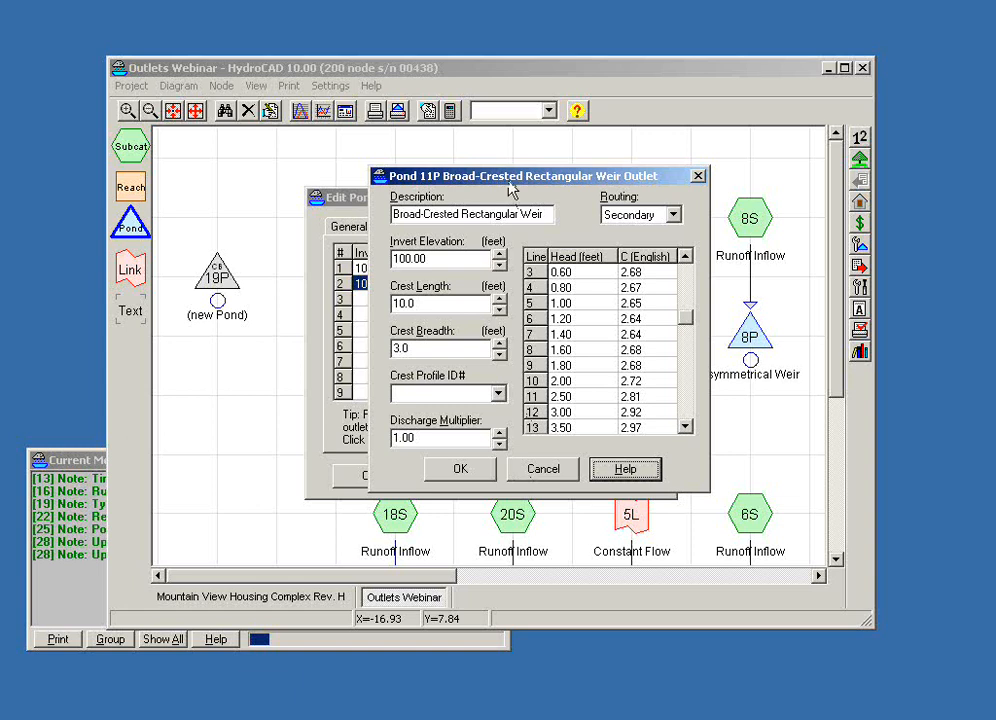
- Discard the edits to the broad-crested weir outlet and return to pond 11P's outlet list
{"action": "left_click_drag", "start_coordinate": [507, 177], "coordinate": [540, 153]}
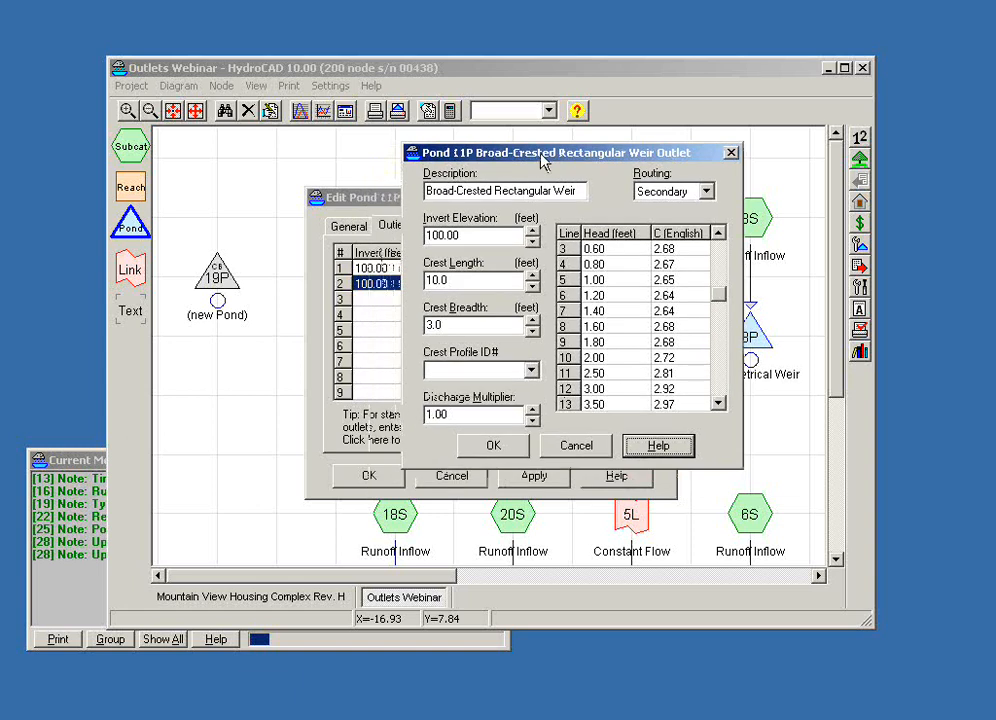
{"action": "left_click", "coordinate": [576, 448]}
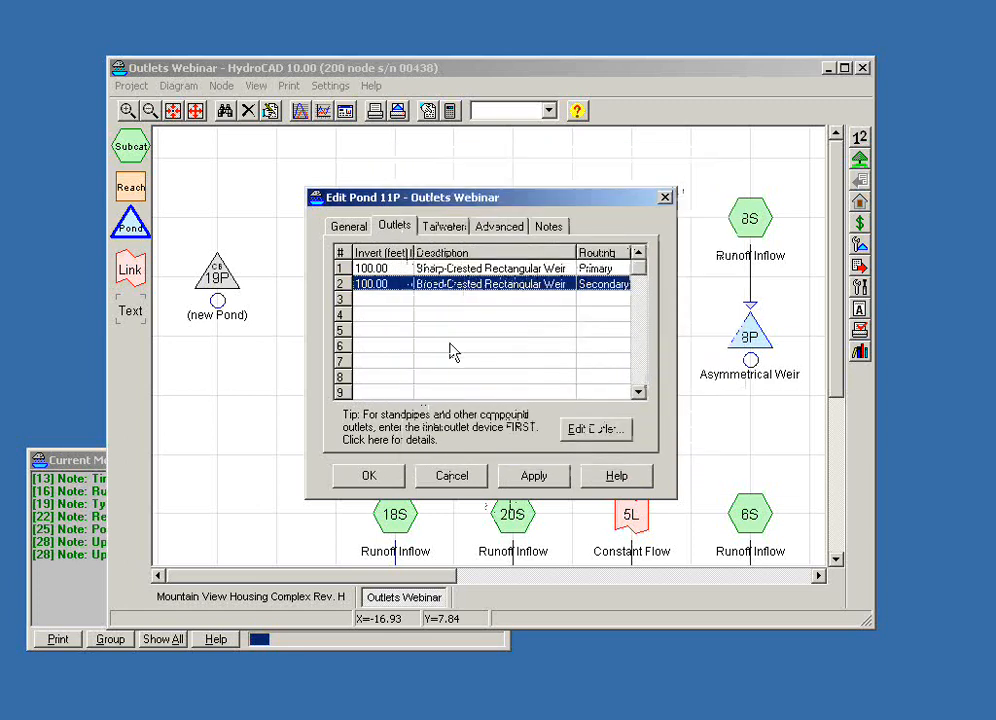
{"action": "key", "text": "Up"}
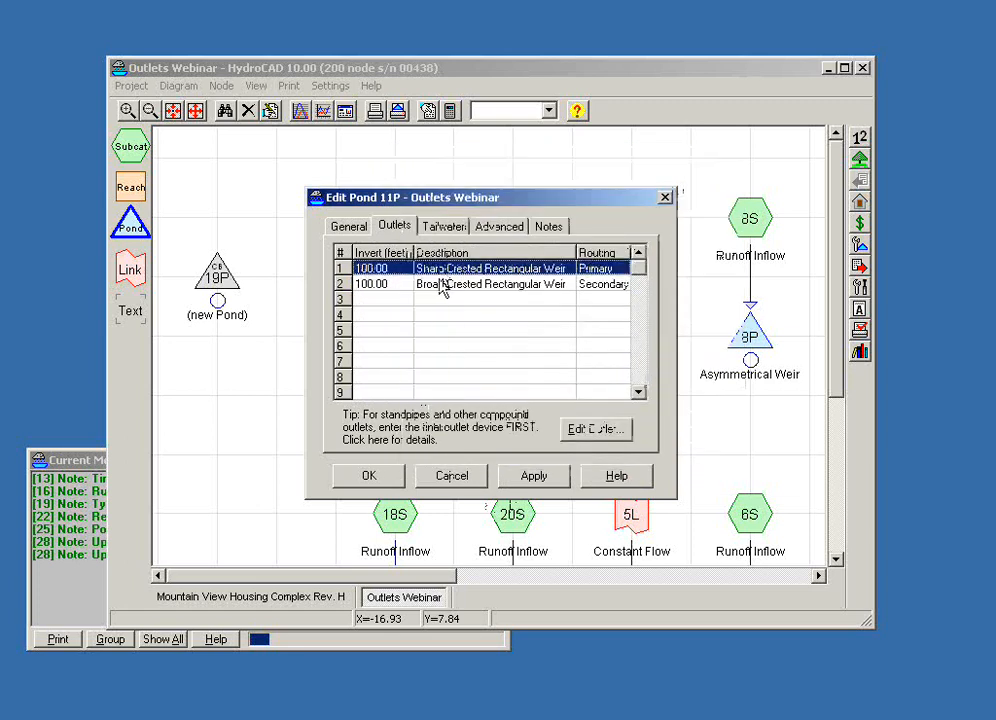
{"action": "left_click", "coordinate": [442, 285]}
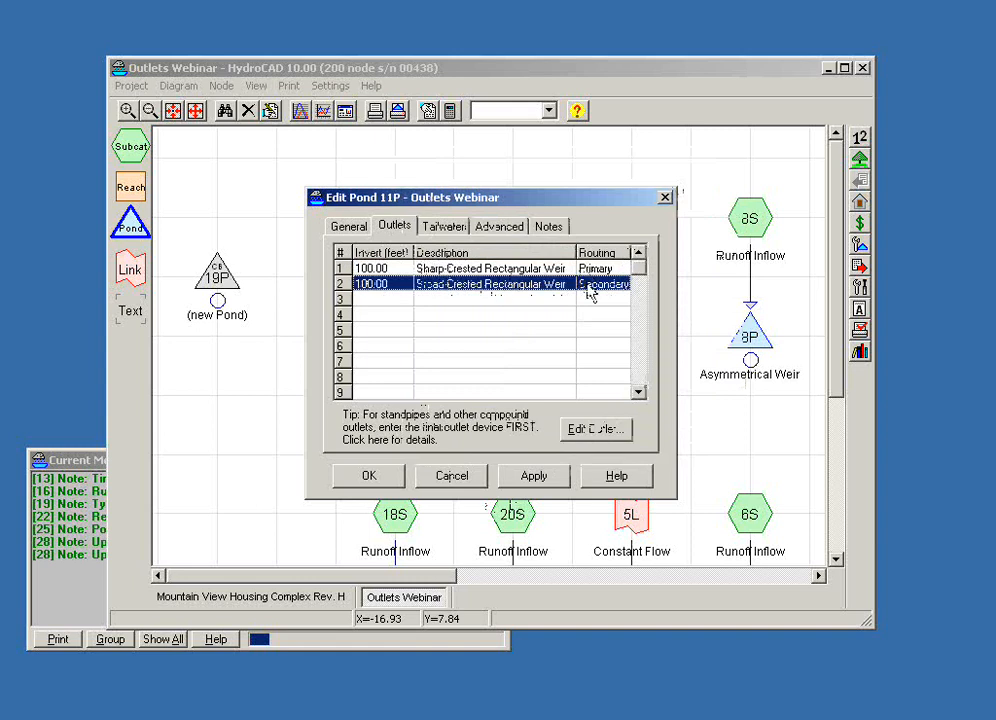
- Check the routing of pond 11P's sharp-crested and broad-crested weir outlets, then close the pond editor without saving
{"action": "double_click", "coordinate": [540, 270]}
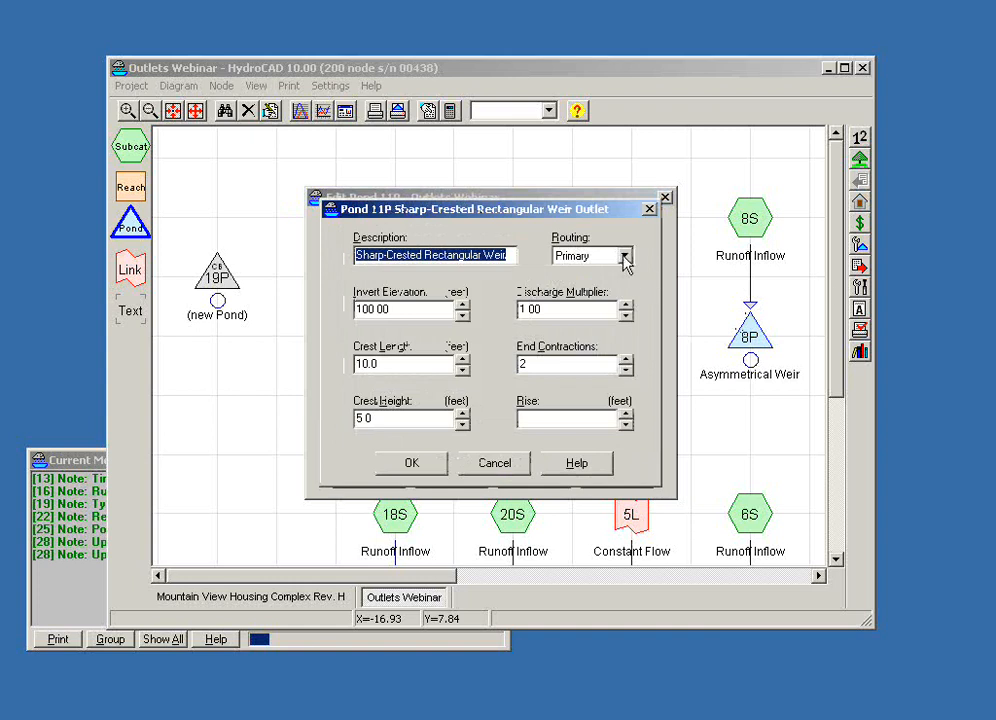
{"action": "left_click", "coordinate": [586, 263]}
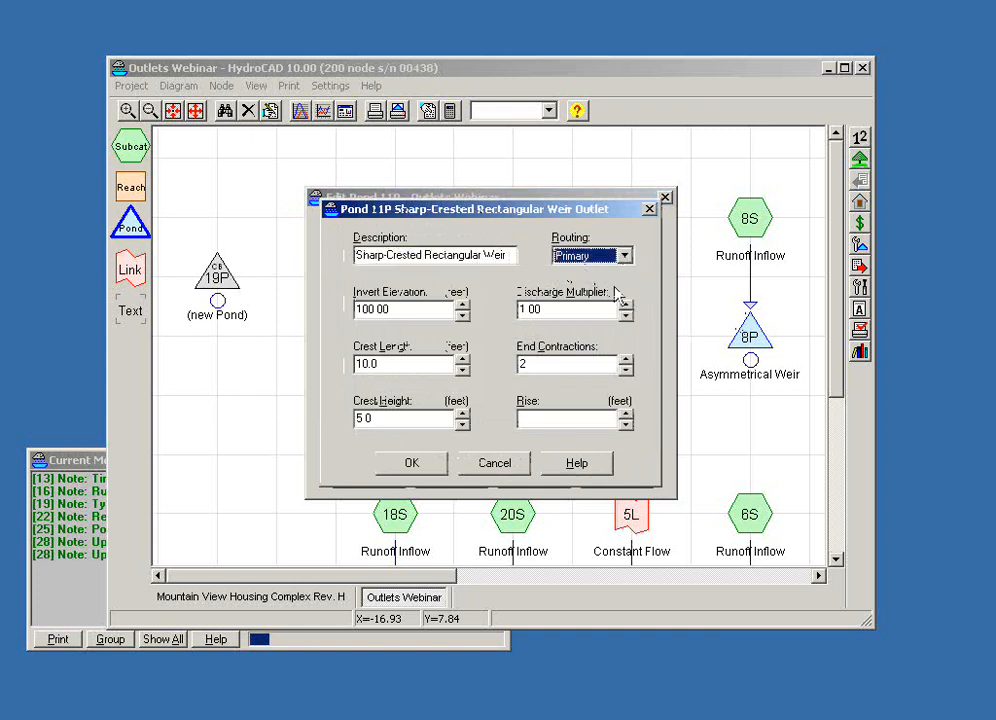
{"action": "left_click", "coordinate": [410, 472]}
{"action": "left_click", "coordinate": [513, 288]}
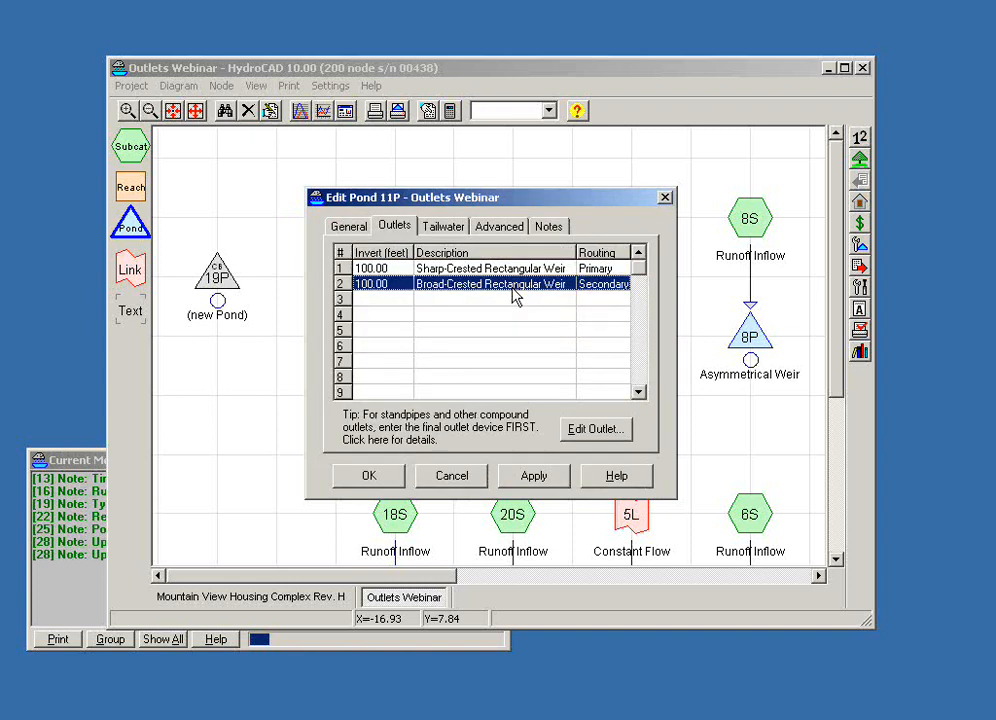
{"action": "double_click", "coordinate": [513, 288]}
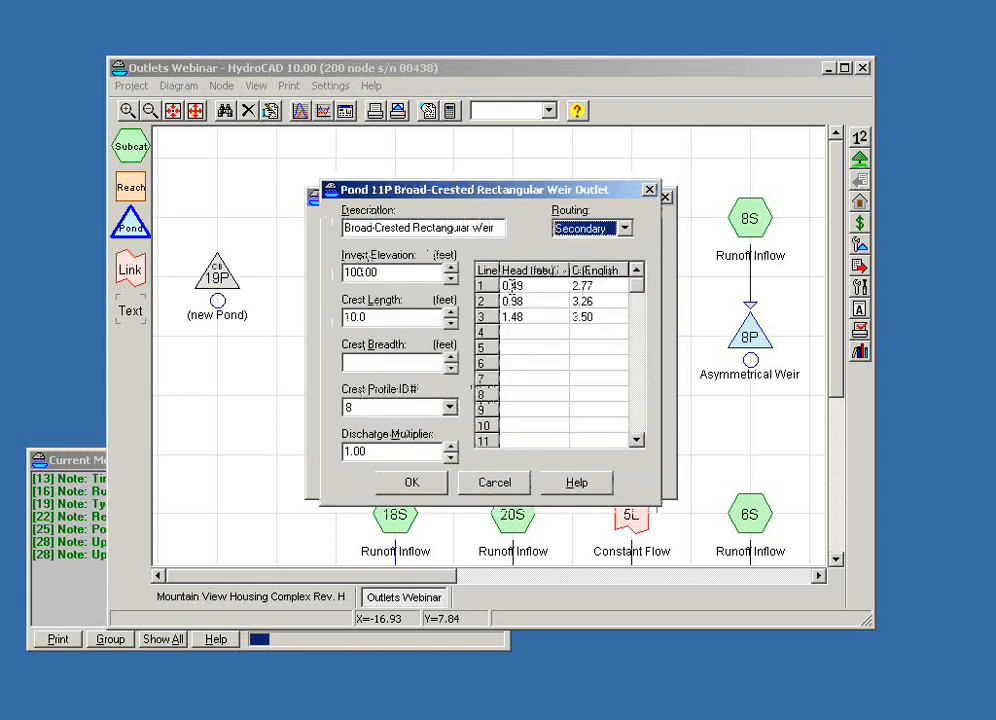
{"action": "left_click", "coordinate": [505, 484]}
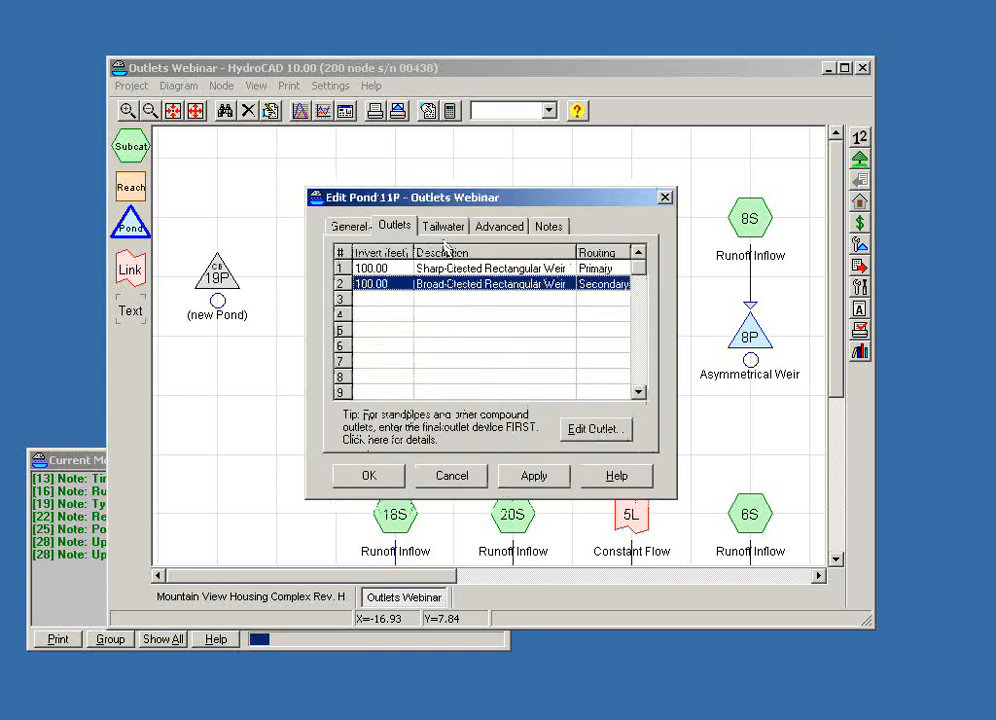
{"action": "left_click", "coordinate": [442, 479]}
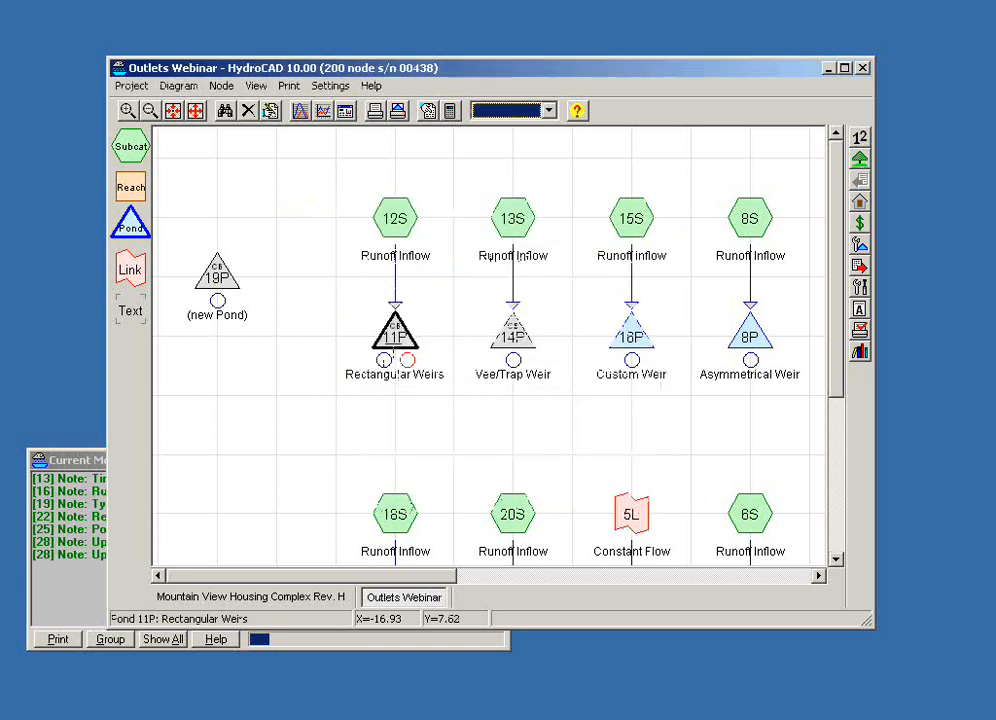
- Open pond 11P's hydrograph and move it aside to inspect the pond's primary and secondary outflow handles on the diagram
{"action": "left_click", "coordinate": [393, 340]}
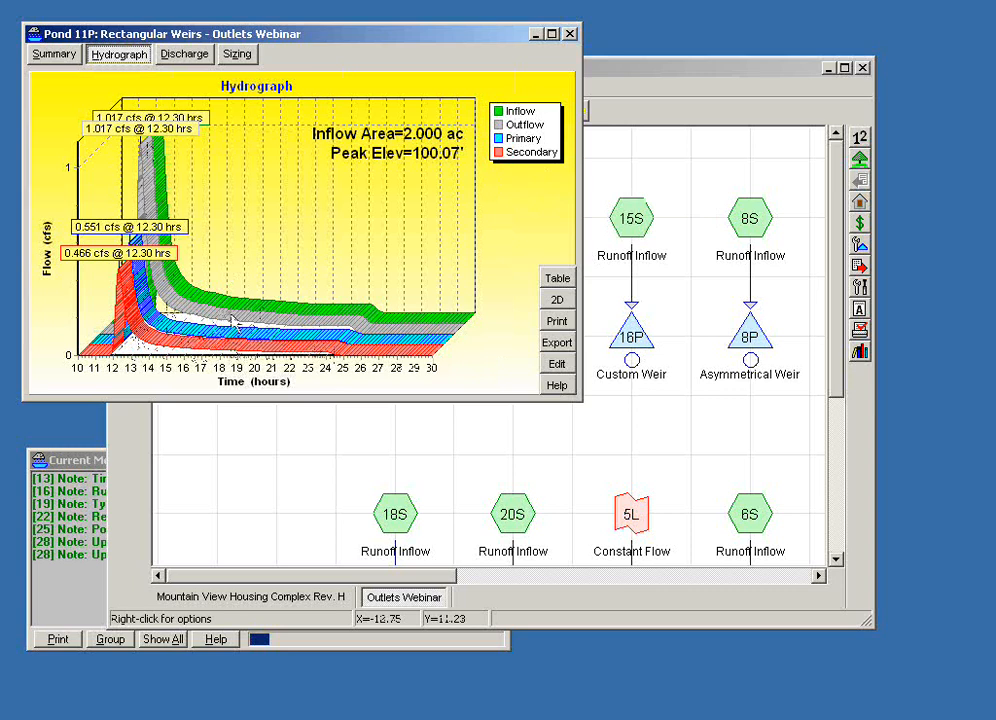
{"action": "left_click_drag", "start_coordinate": [382, 40], "coordinate": [485, 439]}
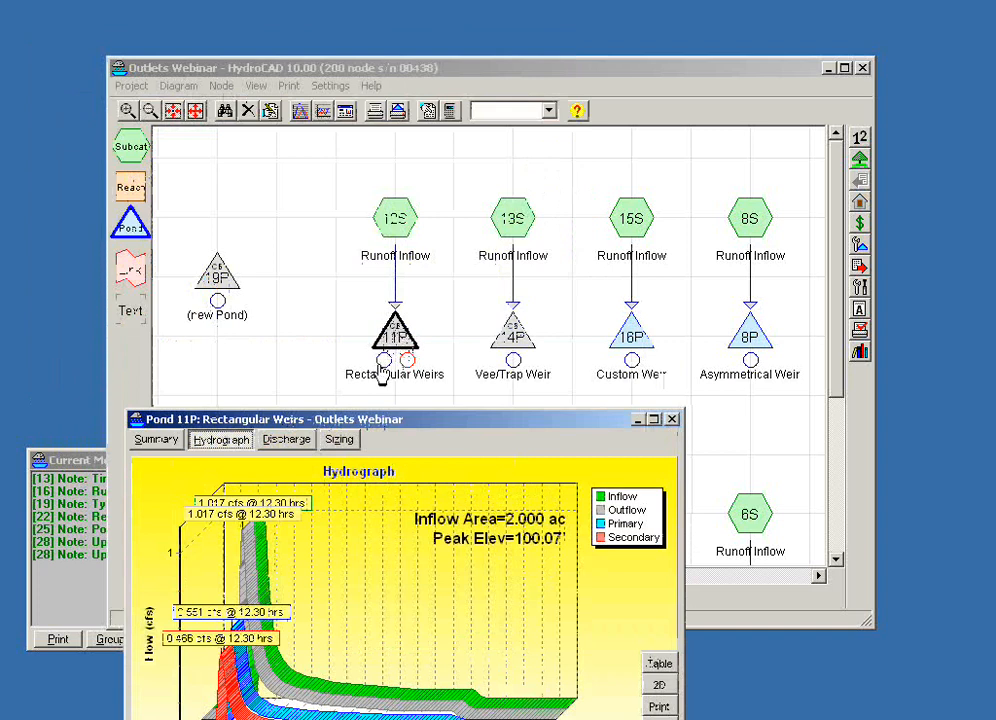
{"action": "mouse_move", "coordinate": [383, 367]}
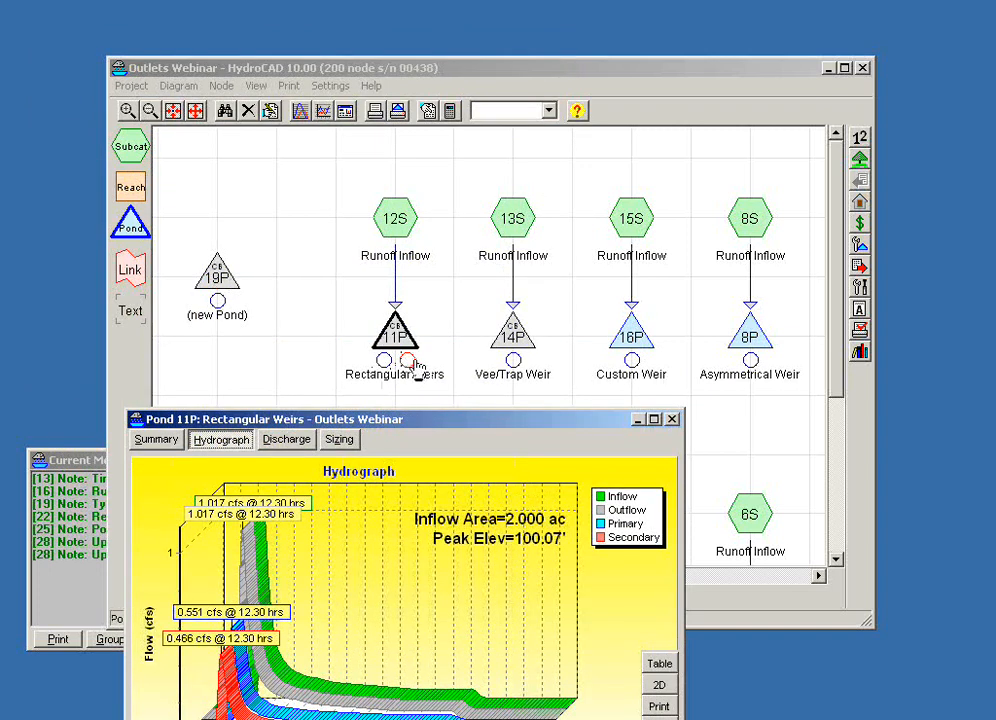
{"action": "left_click", "coordinate": [407, 366]}
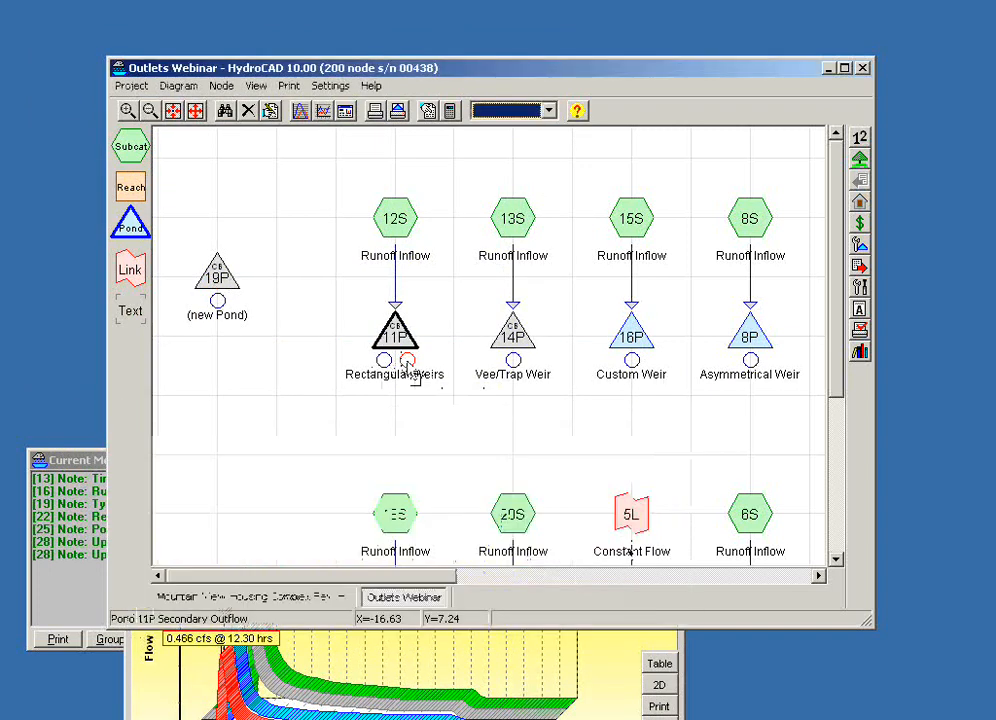
{"action": "mouse_move", "coordinate": [462, 363]}
{"action": "left_mouse_down"}
{"action": "mouse_move", "coordinate": [507, 352]}
{"action": "mouse_move", "coordinate": [412, 358]}
{"action": "mouse_move", "coordinate": [471, 347]}
{"action": "mouse_move", "coordinate": [500, 343]}
{"action": "mouse_move", "coordinate": [389, 361]}
{"action": "mouse_move", "coordinate": [392, 371]}
{"action": "left_mouse_up"}
{"action": "left_click", "coordinate": [388, 366]}
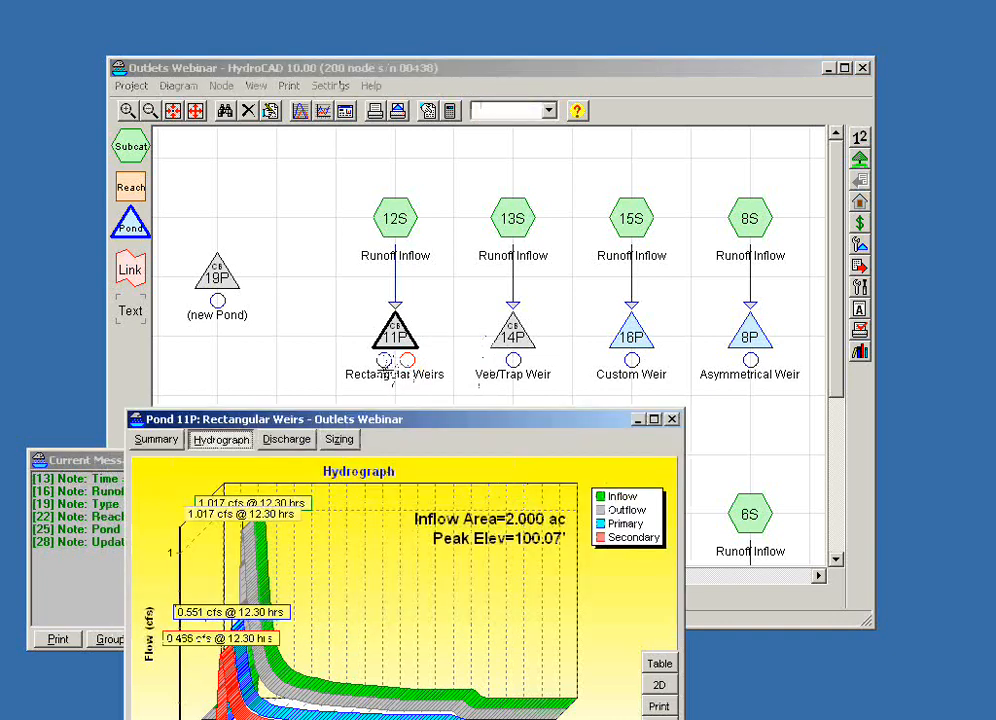
{"action": "left_click", "coordinate": [308, 365]}
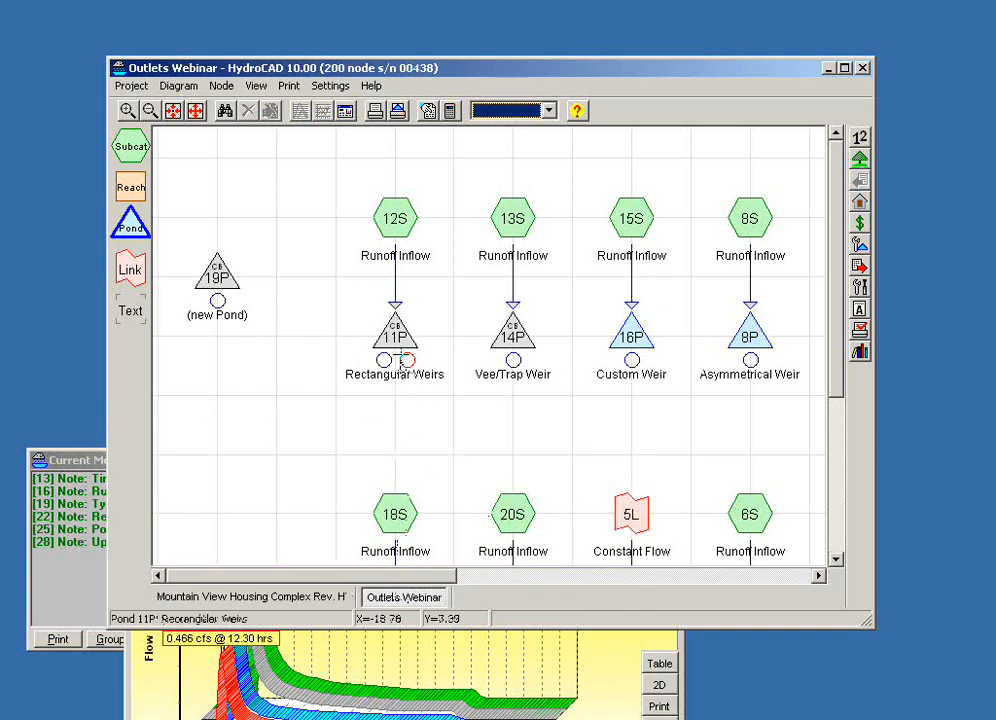
- Examine pond 11P's stage-discharge curves in an enlarged 2D graph, then close the report
{"action": "left_click", "coordinate": [395, 330]}
{"action": "left_click_drag", "start_coordinate": [389, 422], "coordinate": [370, 252]}
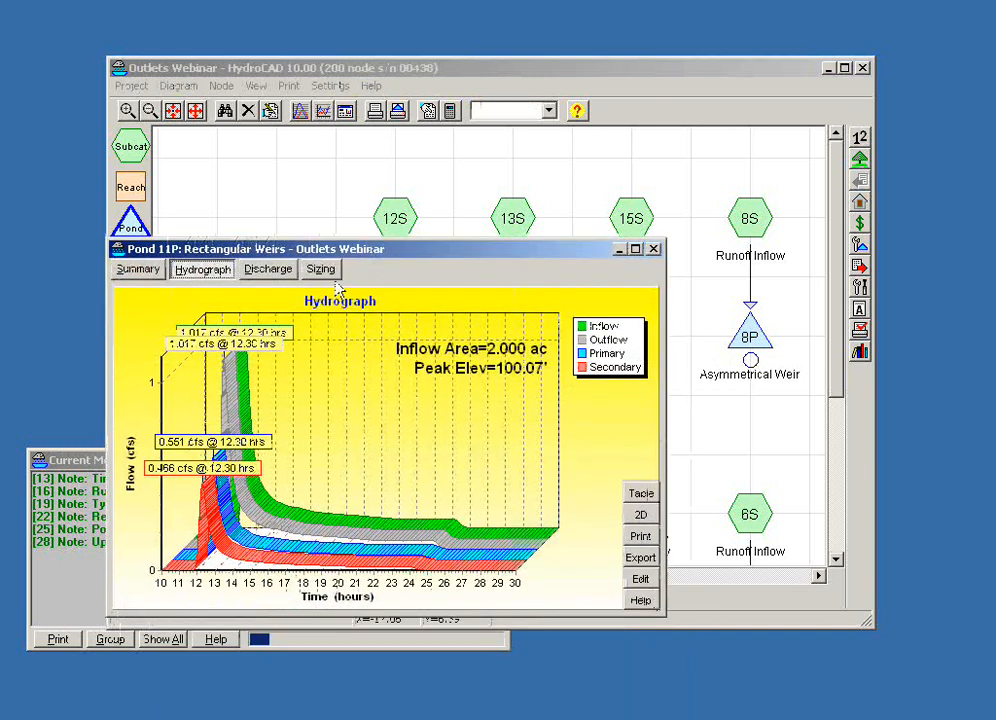
{"action": "left_click", "coordinate": [259, 278]}
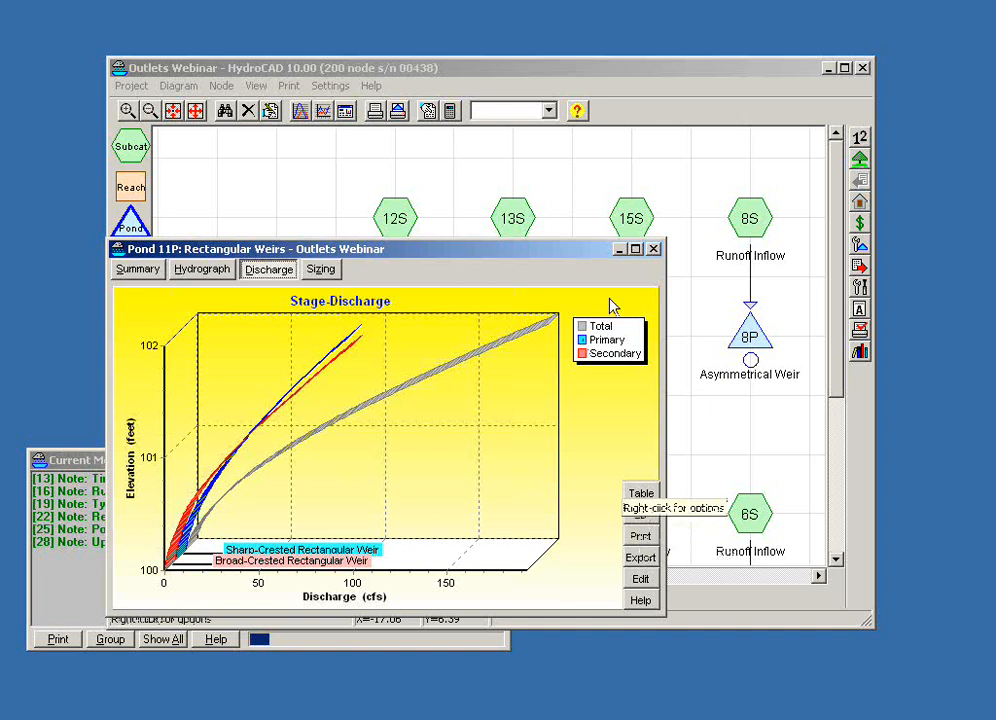
{"action": "left_click", "coordinate": [636, 249]}
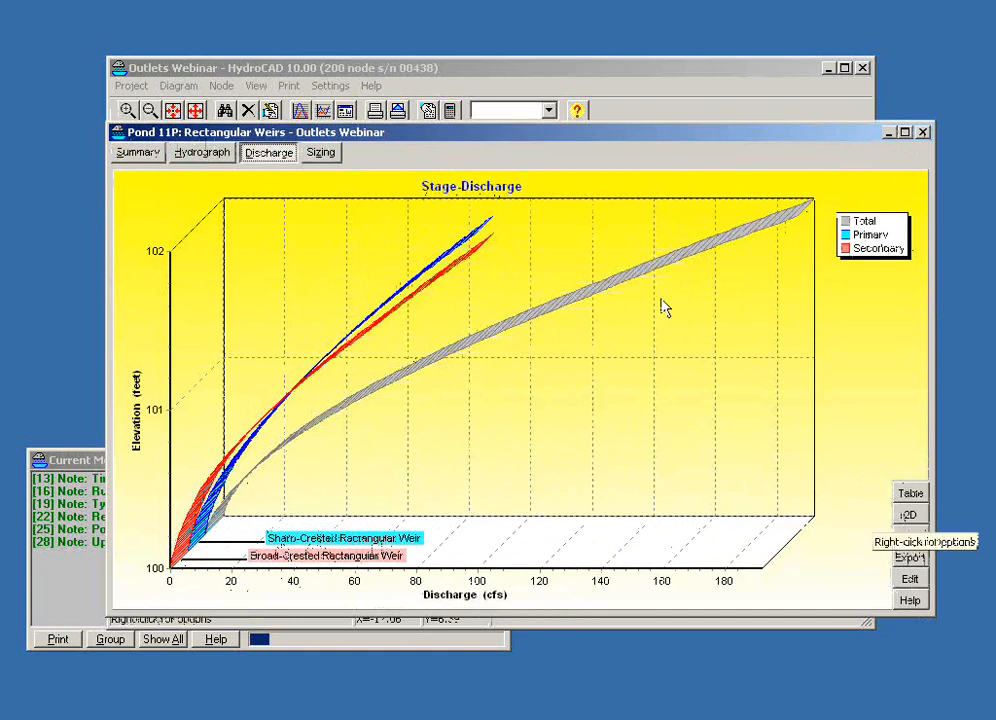
{"action": "left_click", "coordinate": [910, 518]}
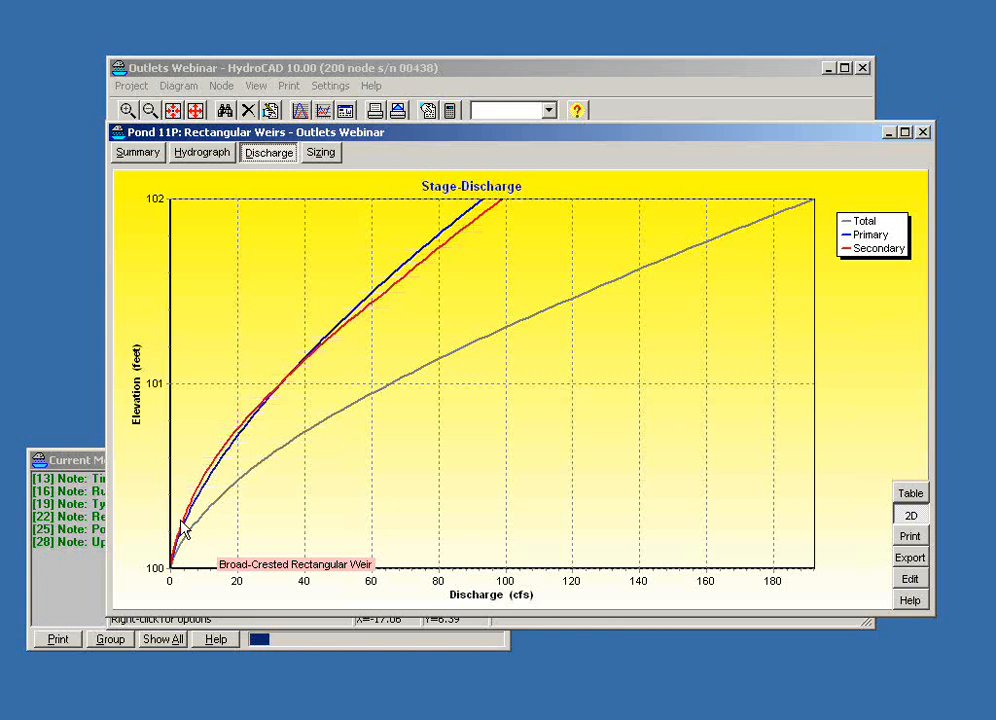
{"action": "left_click", "coordinate": [921, 132]}
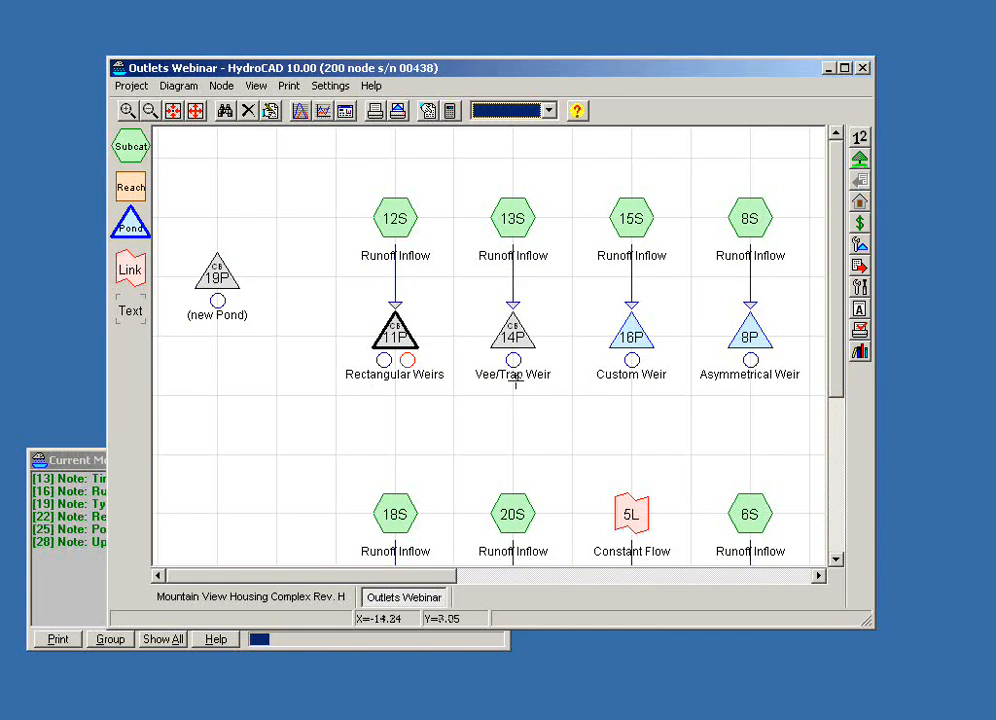
- Open the Sharp-Crested Vee weir outlet of the Vee/Trap Weir pond 14P for editing
{"action": "left_click", "coordinate": [513, 330]}
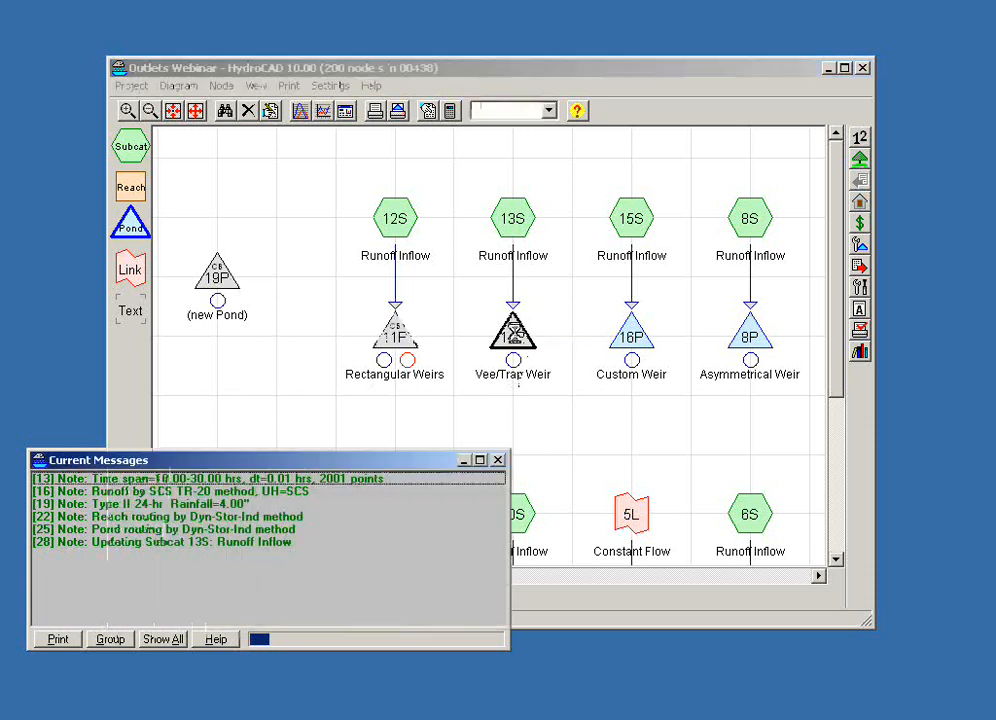
{"action": "left_click", "coordinate": [583, 396]}
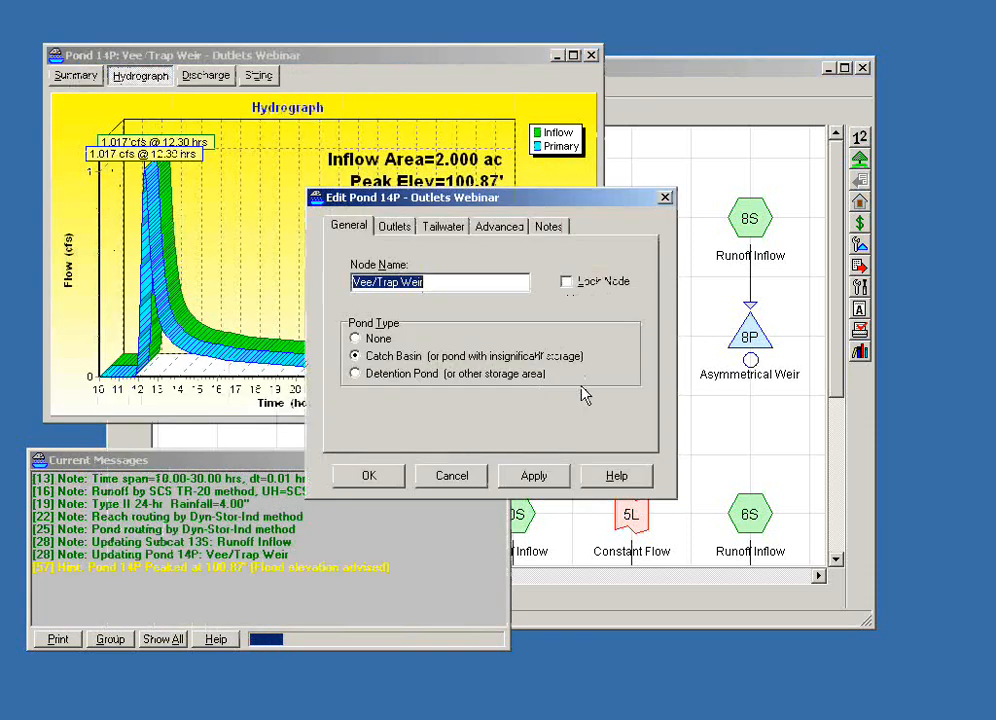
{"action": "left_click", "coordinate": [404, 228]}
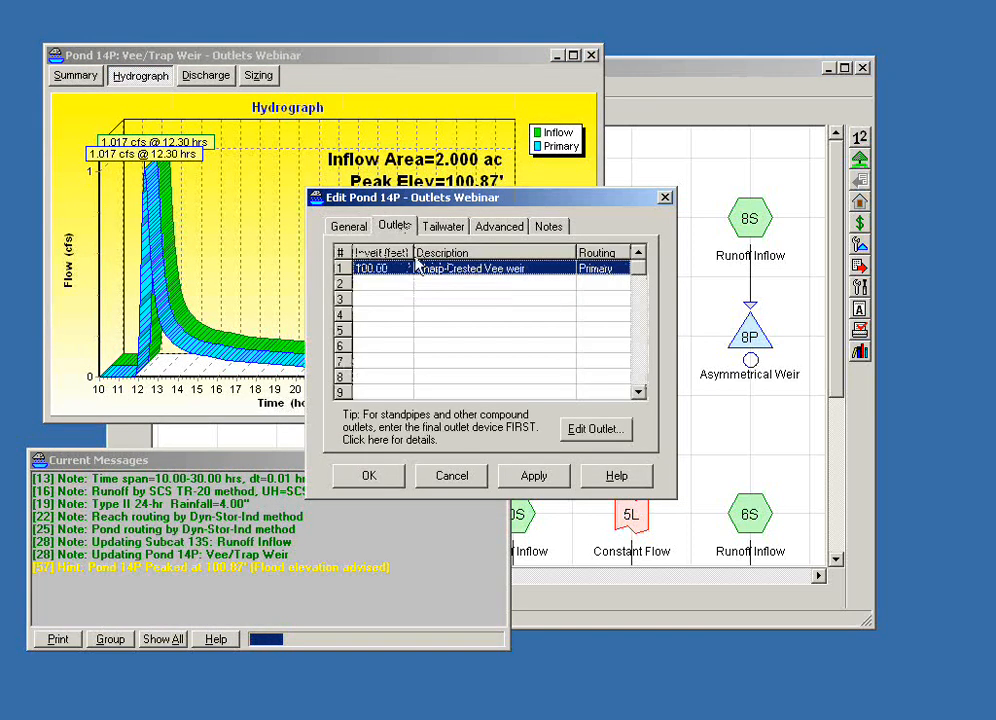
{"action": "double_click", "coordinate": [421, 269]}
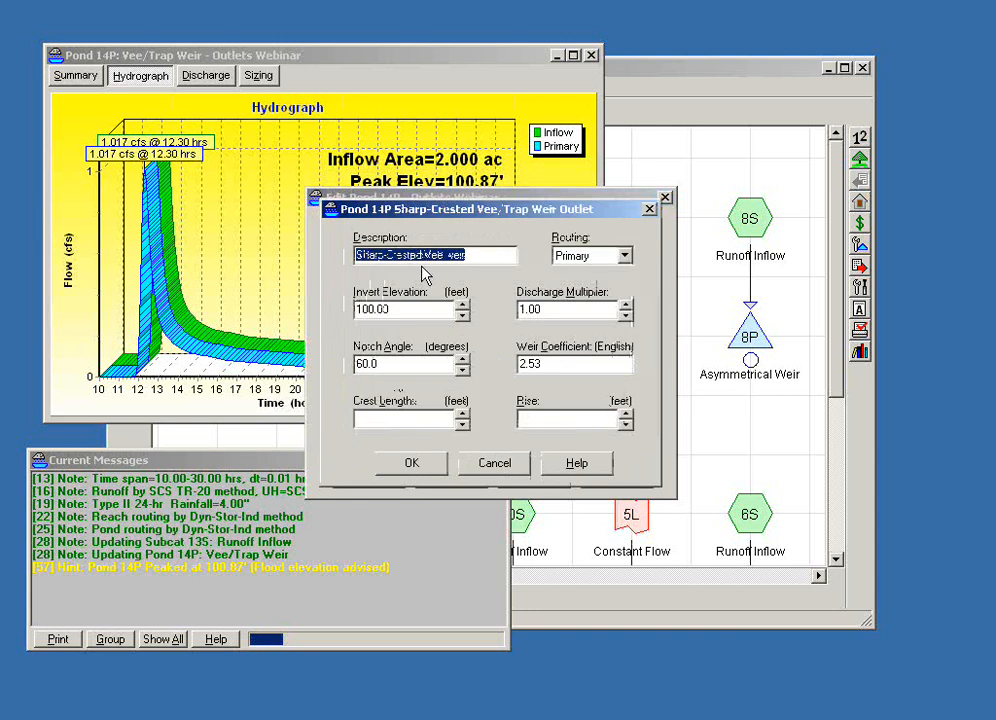
- Try a crest length of 1.0 ft on the sharp-crested vee weir
{"action": "left_click", "coordinate": [400, 365]}
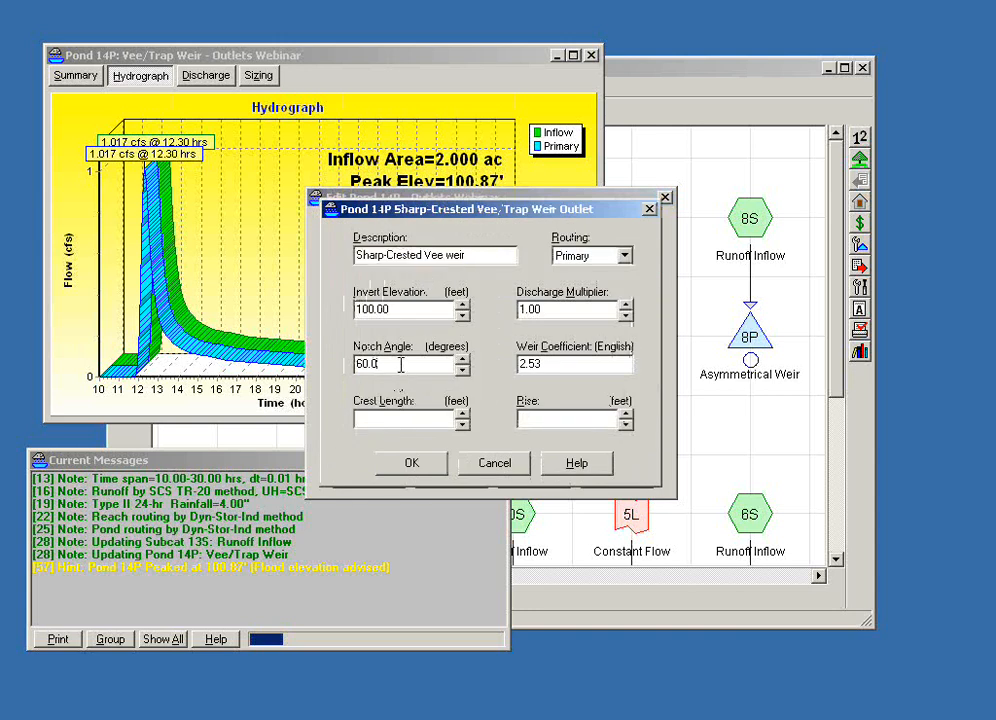
{"action": "left_click_drag", "start_coordinate": [400, 365], "coordinate": [340, 362]}
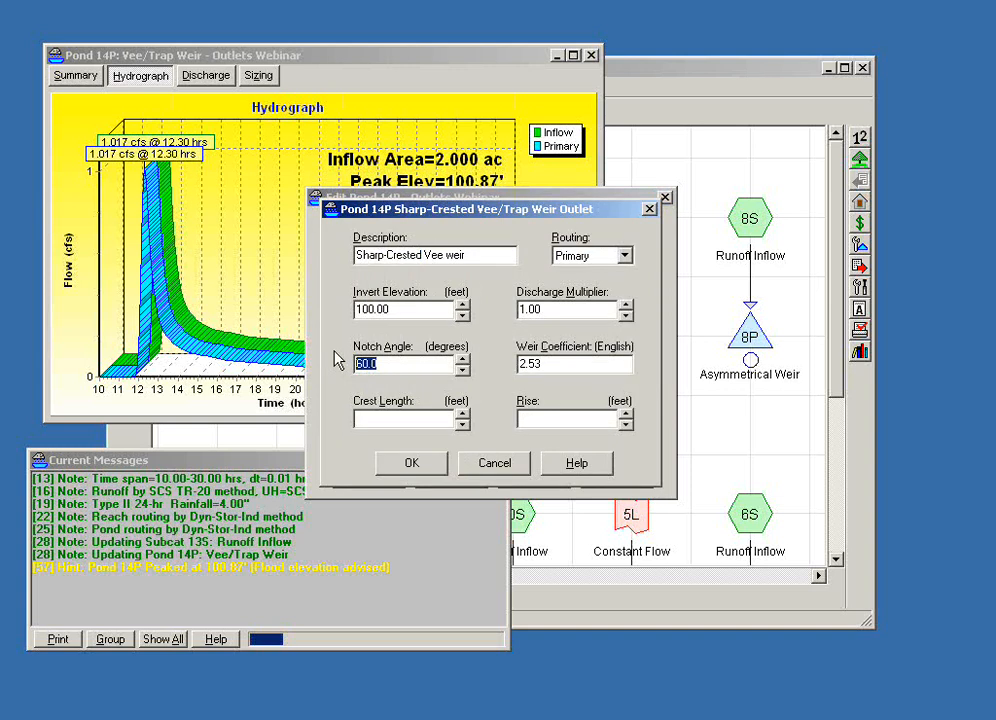
{"action": "left_click", "coordinate": [413, 421]}
{"action": "type", "text": "1.0"}
{"action": "key", "text": "Tab"}
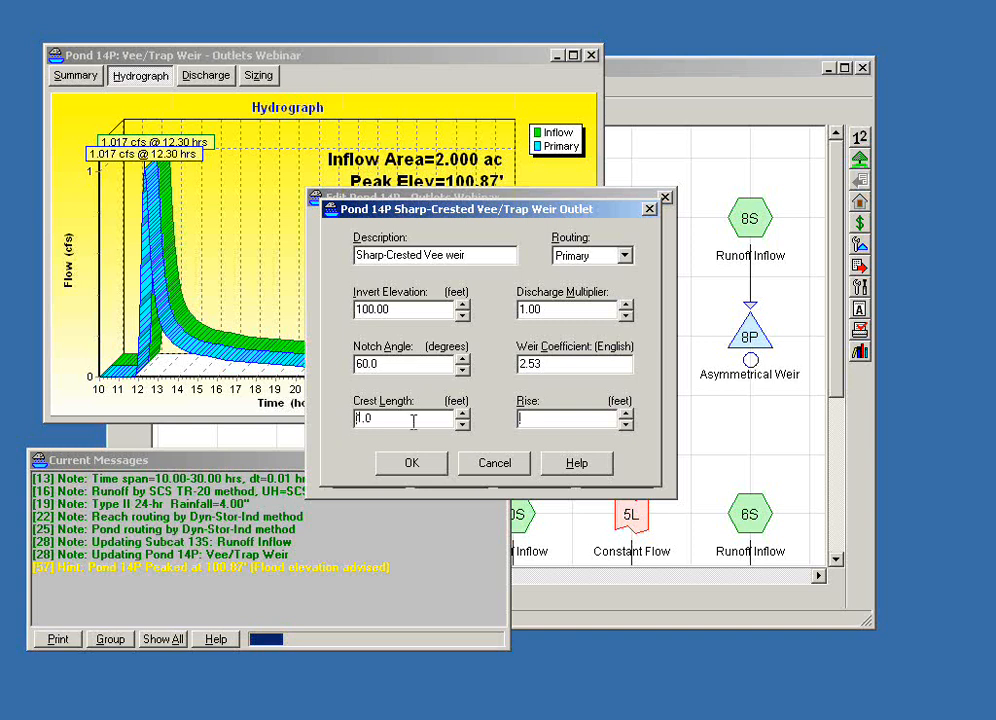
- Try a notch angle of 45 degrees on the vee weir, then discard the outlet edits
{"action": "double_click", "coordinate": [357, 366]}
{"action": "left_click_drag", "start_coordinate": [552, 366], "coordinate": [522, 366]}
{"action": "left_click", "coordinate": [420, 360]}
{"action": "left_click", "coordinate": [462, 360]}
{"action": "left_click_drag", "start_coordinate": [406, 365], "coordinate": [323, 369]}
{"action": "type", "text": "45"}
{"action": "left_click", "coordinate": [478, 465]}
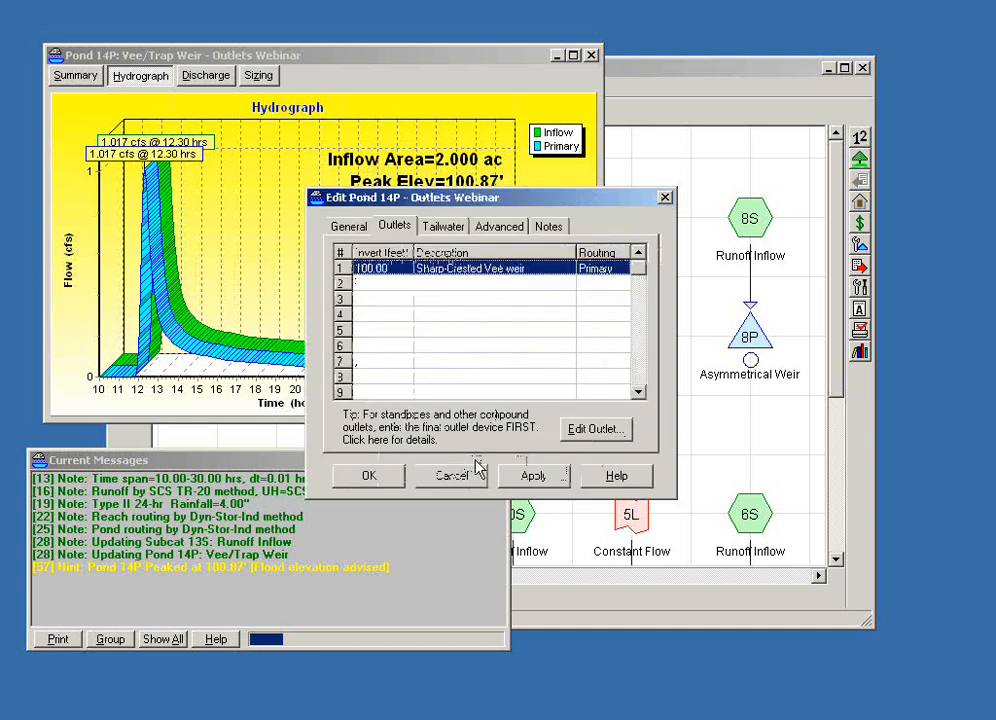
- Accept pond 14P's settings and close its report window
{"action": "left_click", "coordinate": [372, 477]}
{"action": "left_click", "coordinate": [624, 85]}
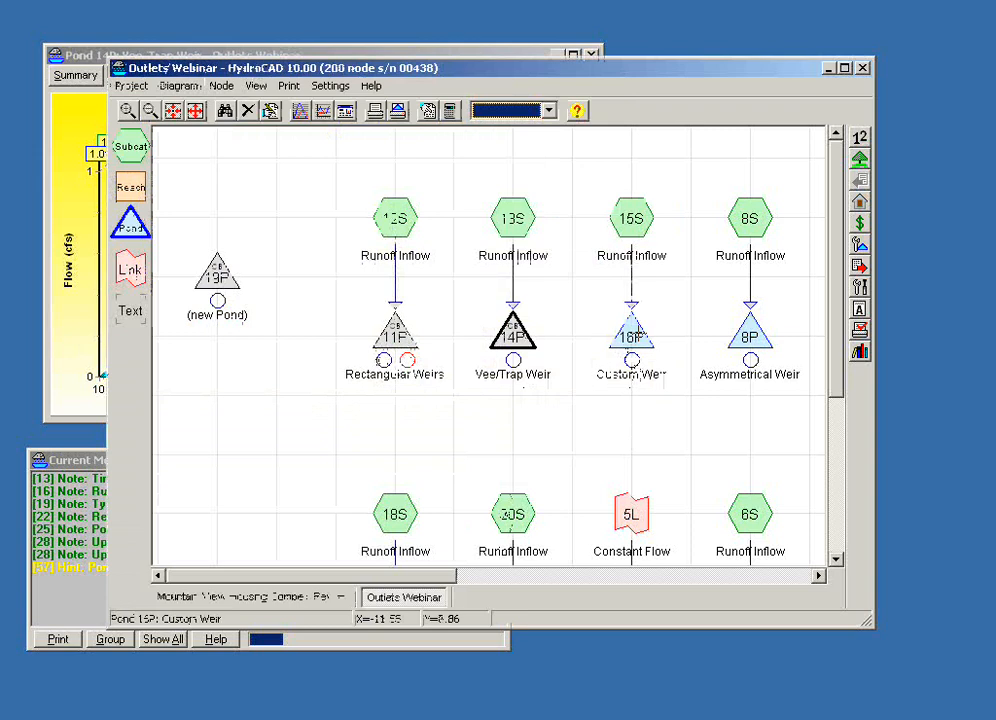
{"action": "left_click", "coordinate": [592, 56]}
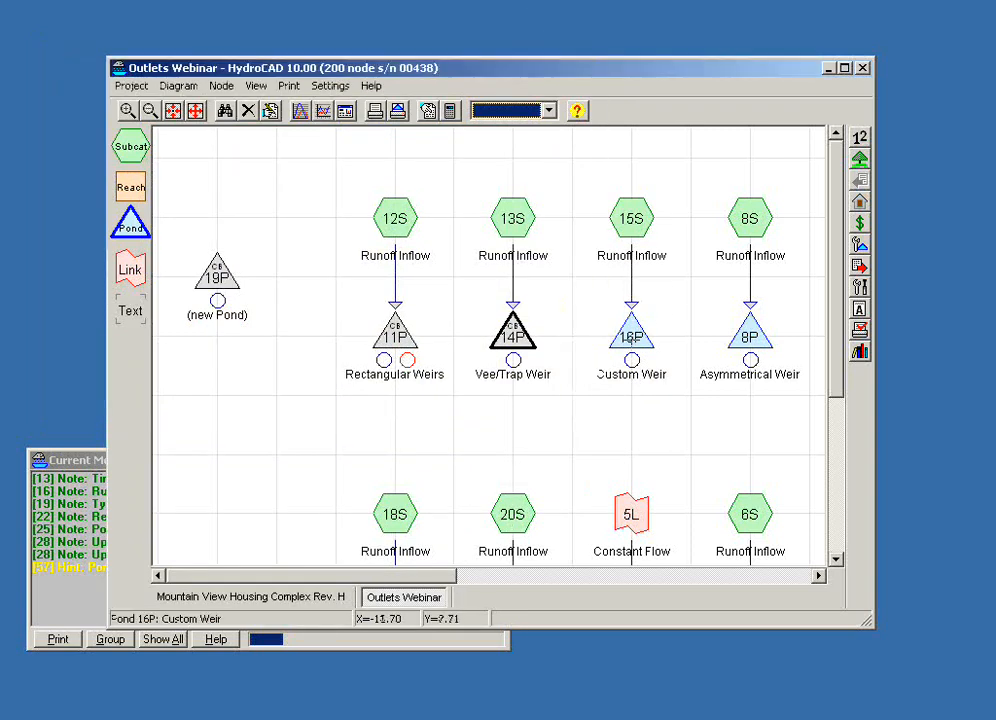
- Open the Custom Weir/Orifice outlet of the Custom Weir pond 16P for editing
{"action": "double_click", "coordinate": [631, 337]}
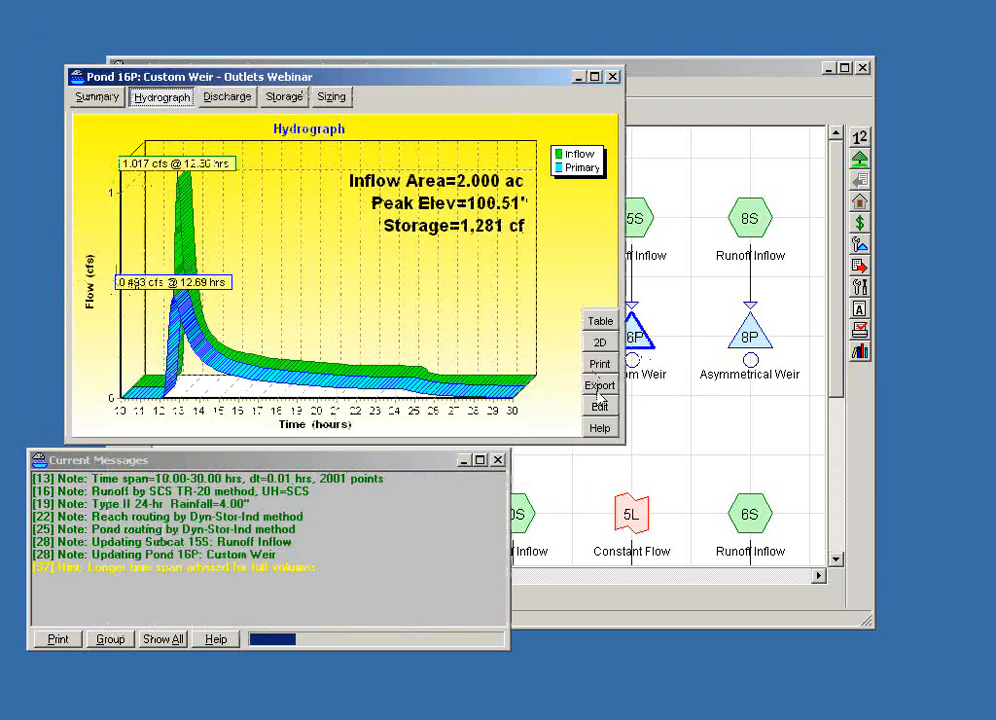
{"action": "left_click", "coordinate": [599, 406]}
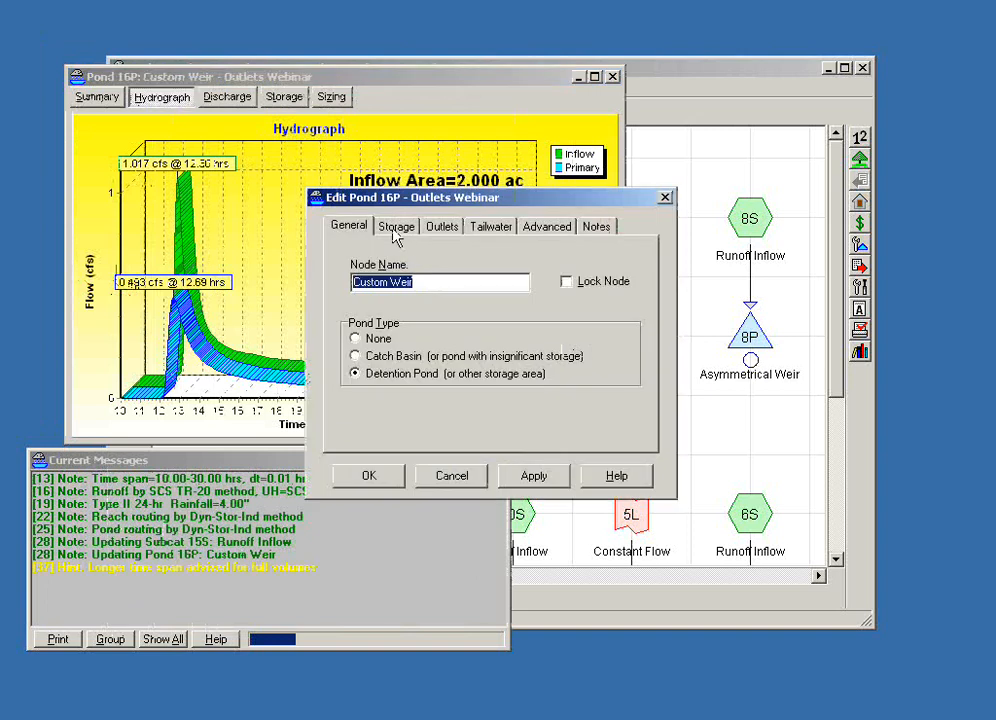
{"action": "left_click", "coordinate": [443, 227]}
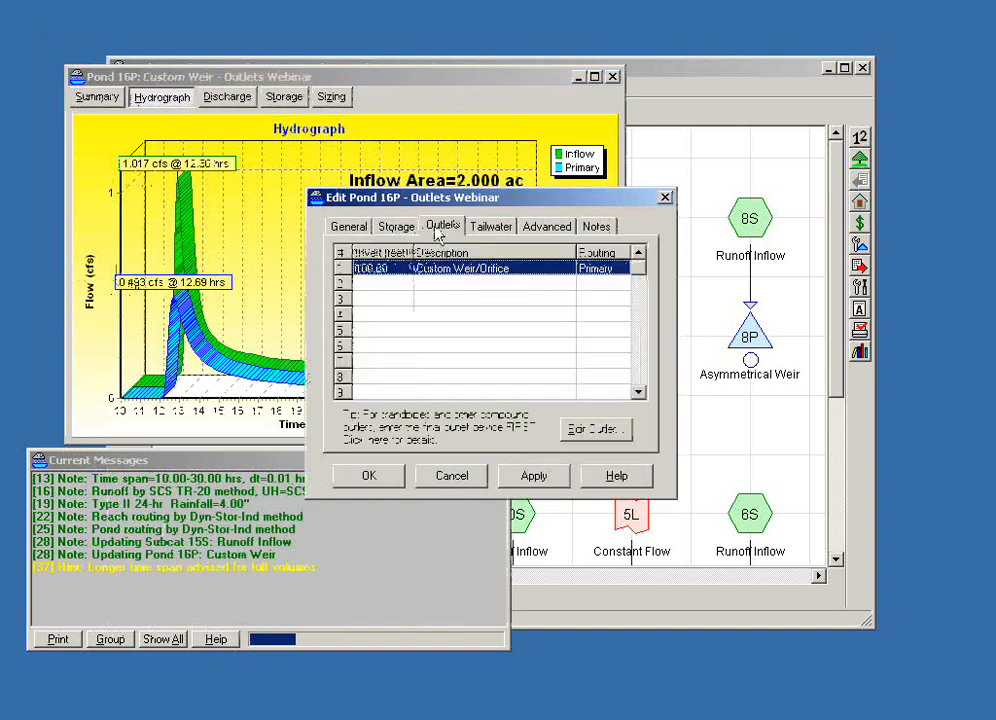
{"action": "double_click", "coordinate": [455, 272]}
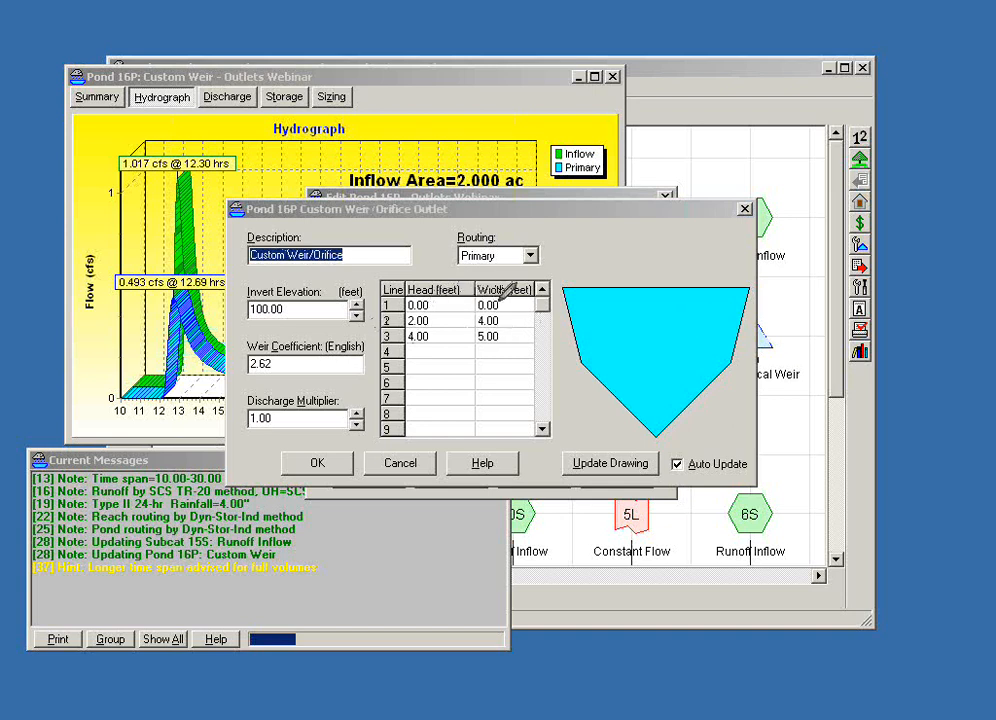
- Examine the custom weir's first head and width entries and how the invert elevation relates to the lowest point of the sketch
{"action": "mouse_move", "coordinate": [408, 299]}
{"action": "left_mouse_down"}
{"action": "mouse_move", "coordinate": [441, 301]}
{"action": "mouse_move", "coordinate": [406, 301]}
{"action": "left_mouse_up"}
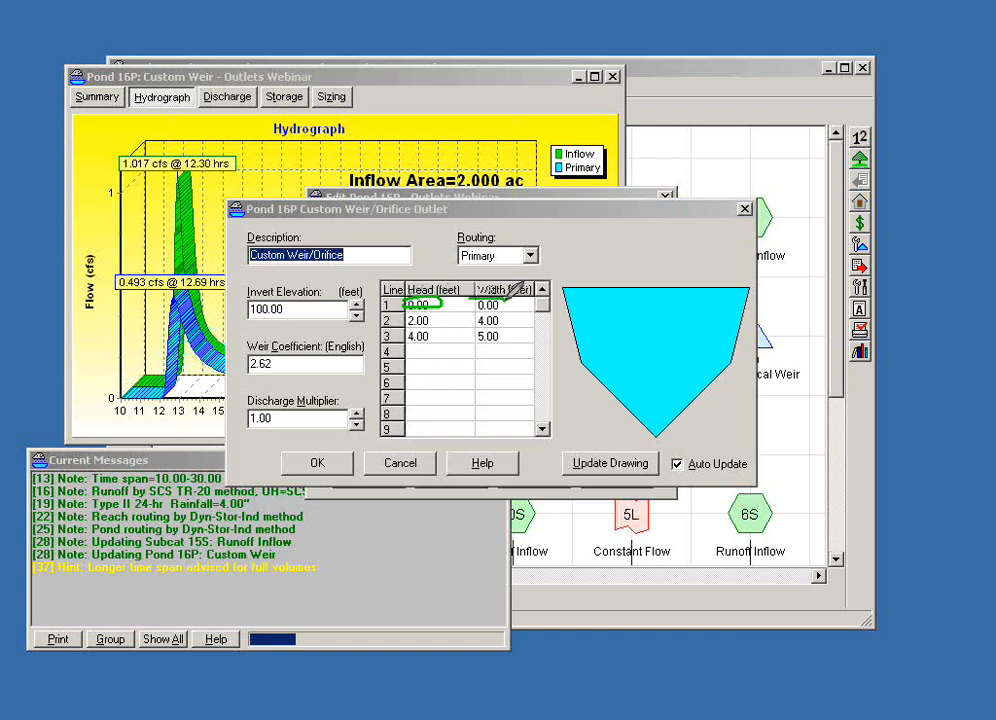
{"action": "mouse_move", "coordinate": [472, 298]}
{"action": "left_mouse_down"}
{"action": "mouse_move", "coordinate": [495, 308]}
{"action": "mouse_move", "coordinate": [501, 296]}
{"action": "left_mouse_up"}
{"action": "mouse_move", "coordinate": [646, 428]}
{"action": "left_mouse_down"}
{"action": "mouse_move", "coordinate": [664, 436]}
{"action": "mouse_move", "coordinate": [652, 427]}
{"action": "left_mouse_up"}
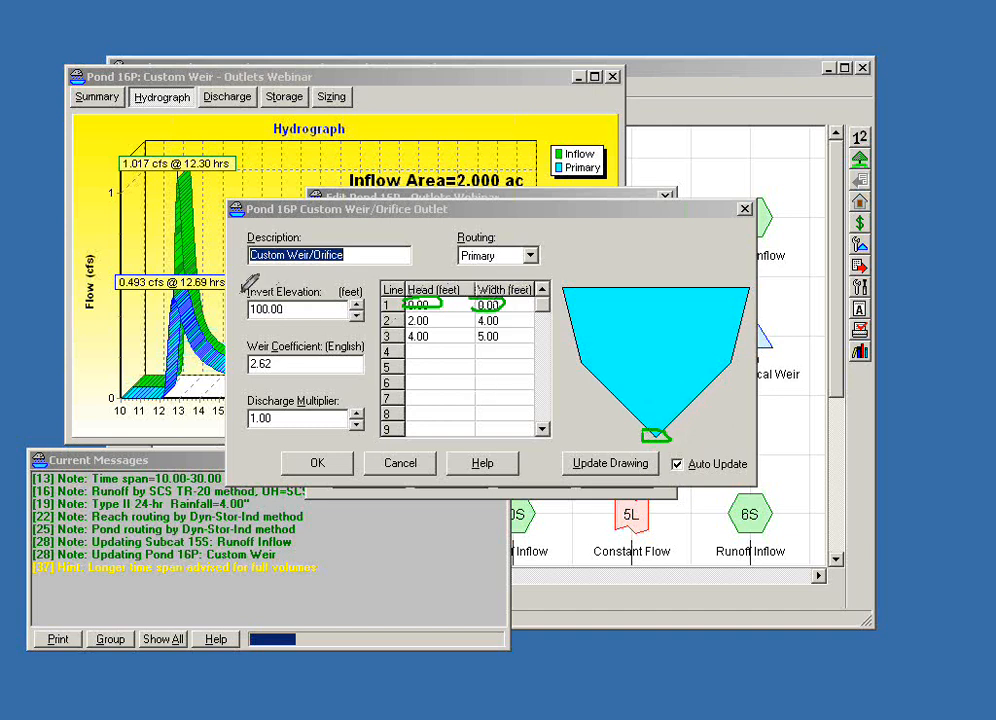
{"action": "mouse_move", "coordinate": [238, 299]}
{"action": "left_mouse_down"}
{"action": "mouse_move", "coordinate": [303, 306]}
{"action": "mouse_move", "coordinate": [285, 297]}
{"action": "left_mouse_up"}
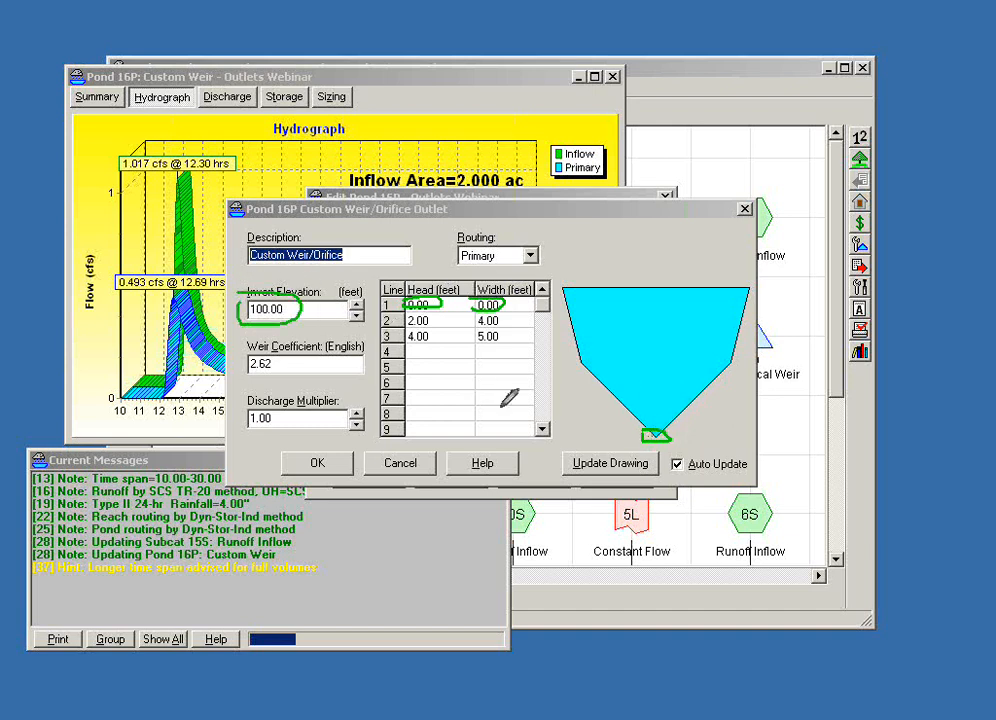
{"action": "left_click_drag", "start_coordinate": [322, 315], "coordinate": [640, 420]}
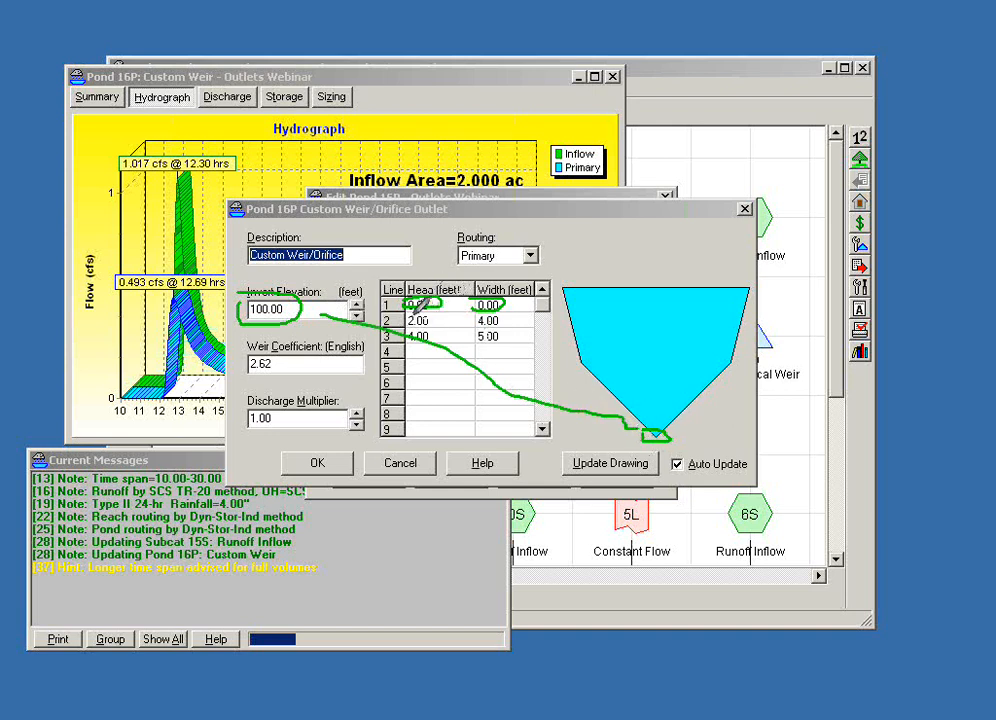
- Compare the second and third head and width entries of the custom weir with its sketch
{"action": "left_click_drag", "start_coordinate": [434, 320], "coordinate": [410, 318]}
{"action": "left_click_drag", "start_coordinate": [504, 318], "coordinate": [478, 320]}
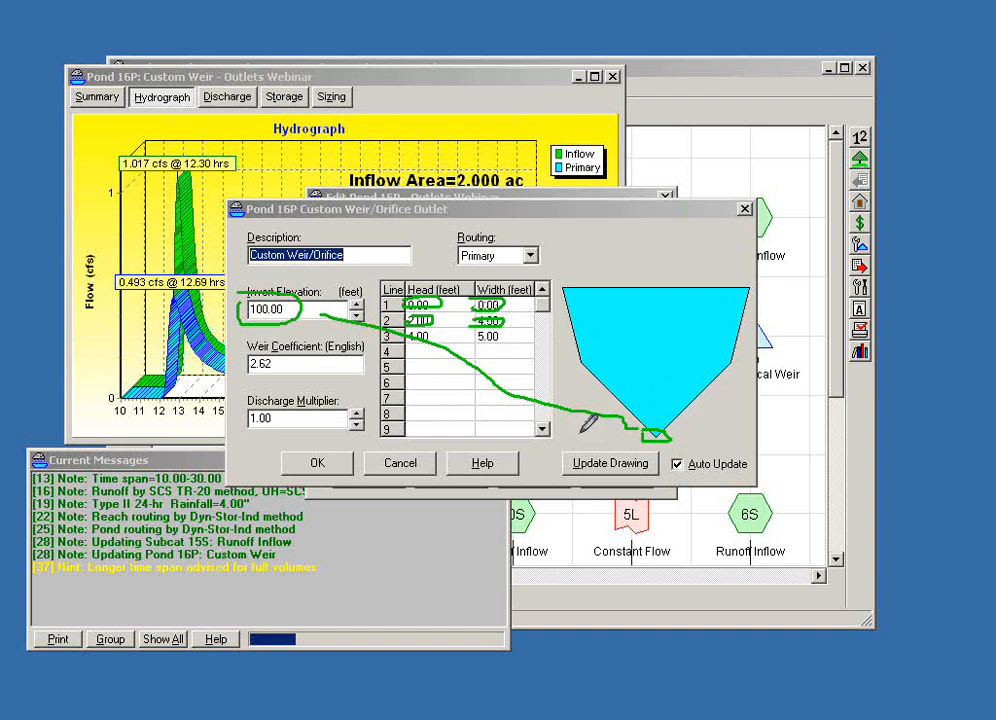
{"action": "mouse_move", "coordinate": [655, 432]}
{"action": "left_mouse_down"}
{"action": "mouse_move", "coordinate": [655, 367]}
{"action": "mouse_move", "coordinate": [643, 360]}
{"action": "mouse_move", "coordinate": [727, 360]}
{"action": "left_mouse_up"}
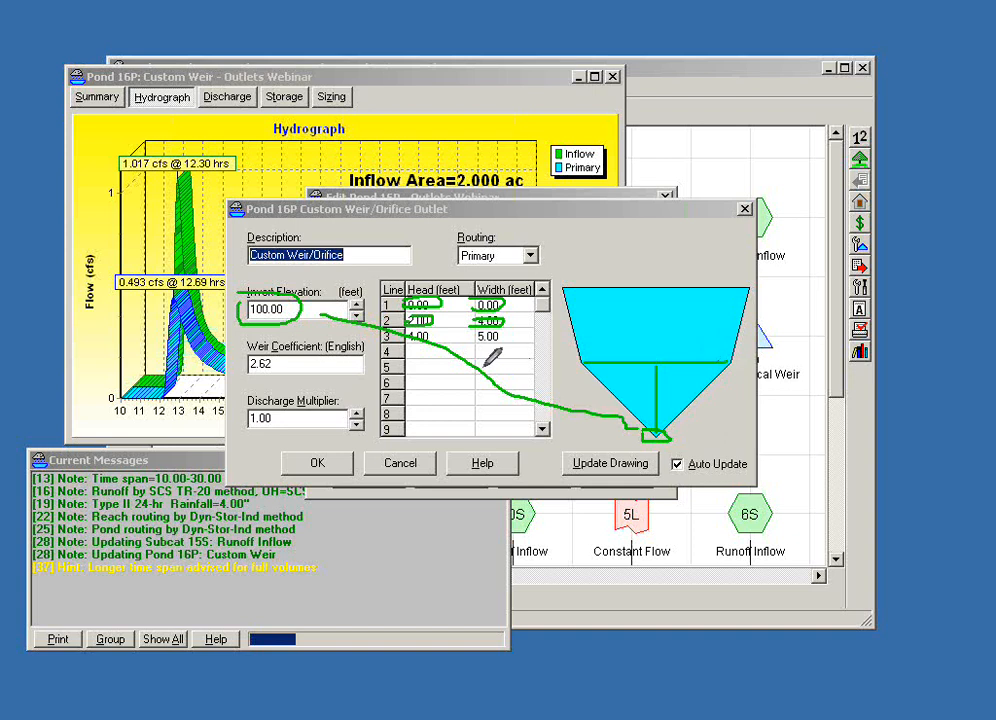
{"action": "left_click_drag", "start_coordinate": [410, 334], "coordinate": [407, 341]}
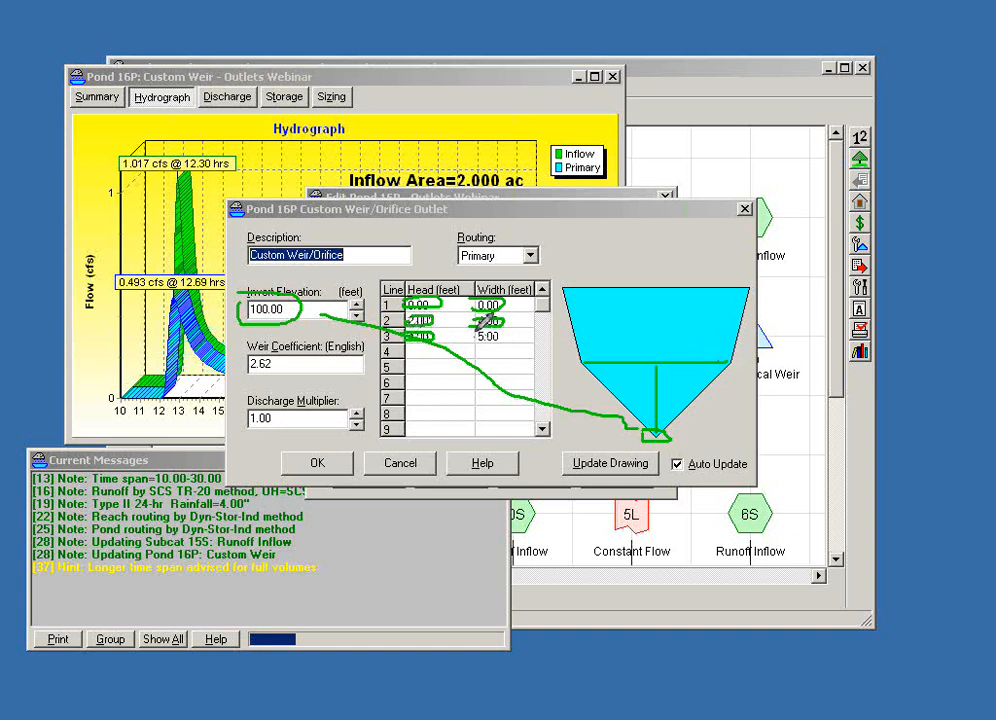
{"action": "mouse_move", "coordinate": [490, 325]}
{"action": "left_mouse_down"}
{"action": "mouse_move", "coordinate": [516, 328]}
{"action": "mouse_move", "coordinate": [484, 328]}
{"action": "left_mouse_up"}
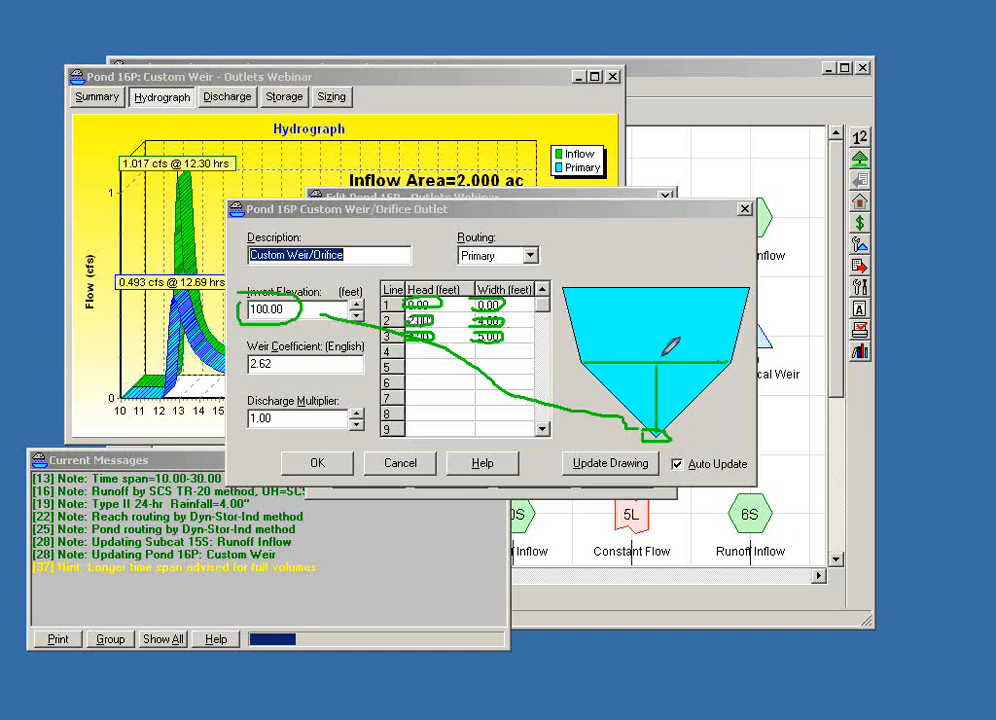
{"action": "left_click_drag", "start_coordinate": [657, 310], "coordinate": [657, 291]}
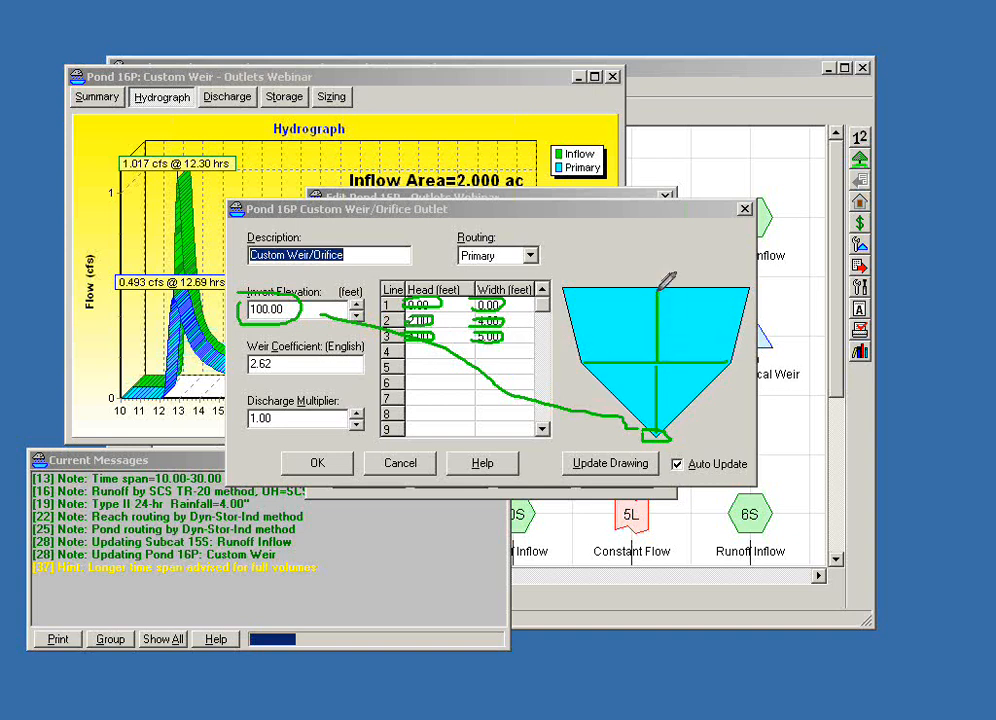
{"action": "left_click_drag", "start_coordinate": [565, 291], "coordinate": [748, 289]}
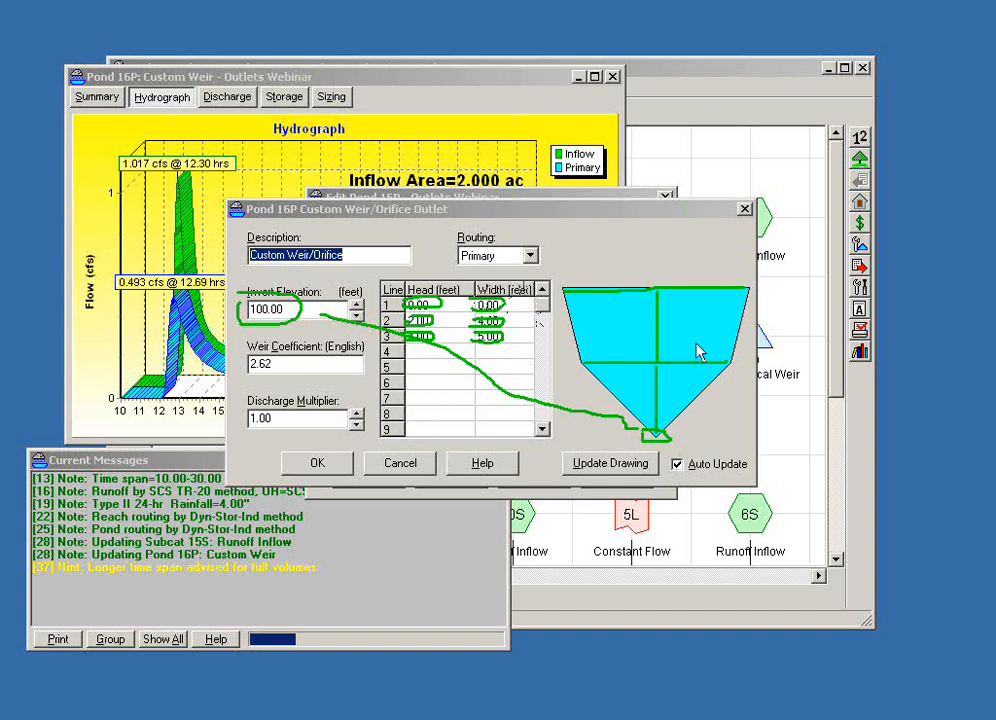
- Try extending the custom weir's table with 0.00 ft widths at heads of 6.00 ft and 8.00 ft
{"action": "left_click_drag", "start_coordinate": [585, 215], "coordinate": [615, 204]}
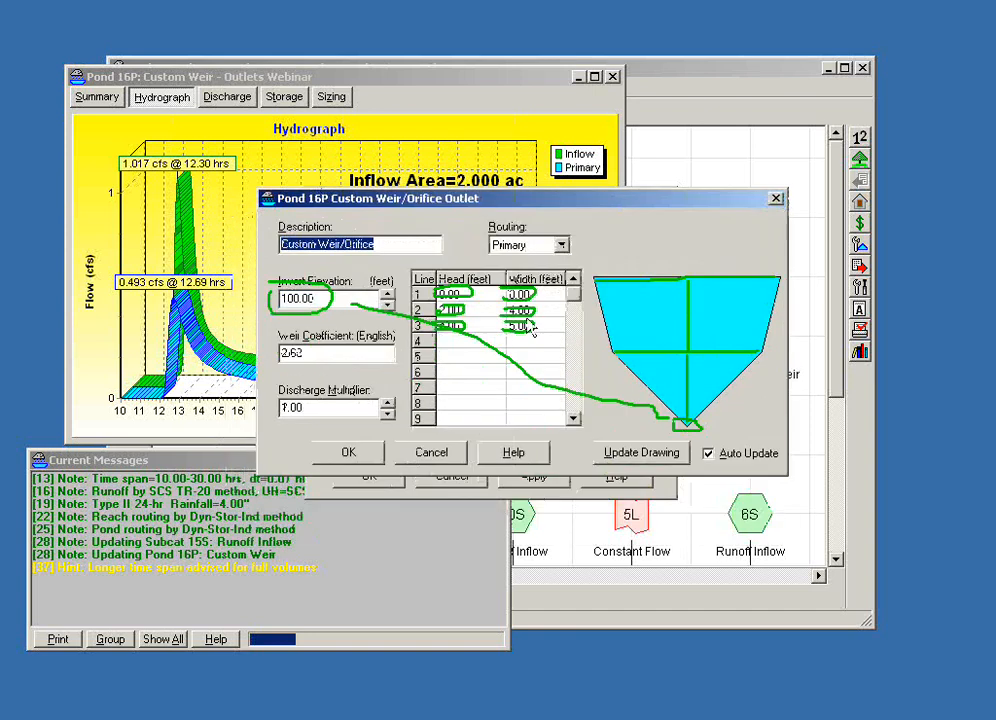
{"action": "left_click", "coordinate": [464, 343]}
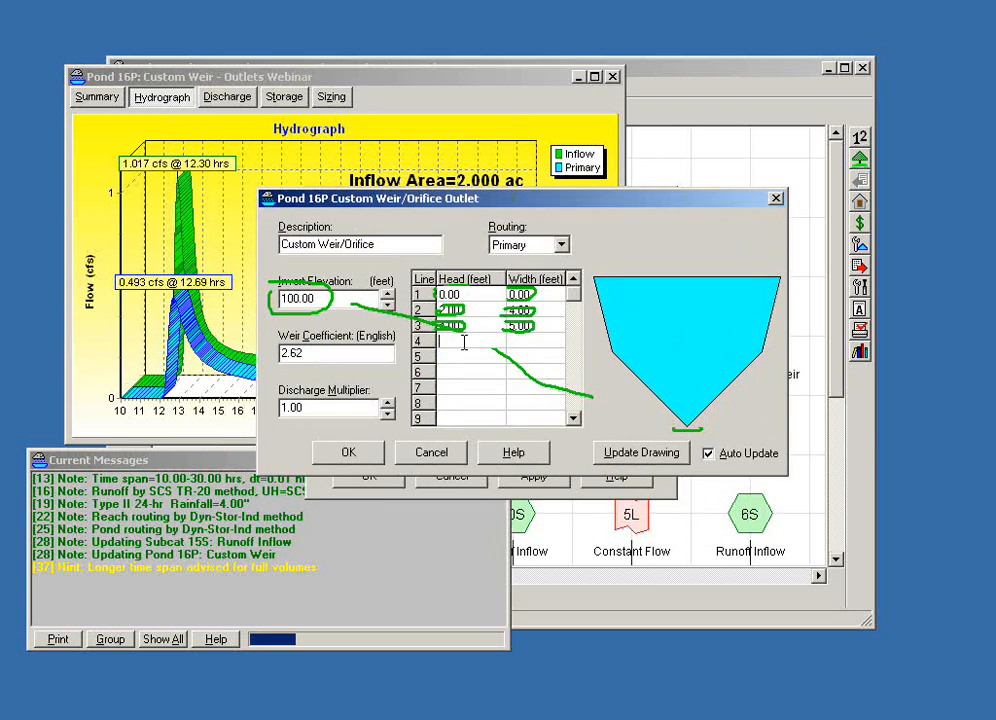
{"action": "type", "text": "6.00"}
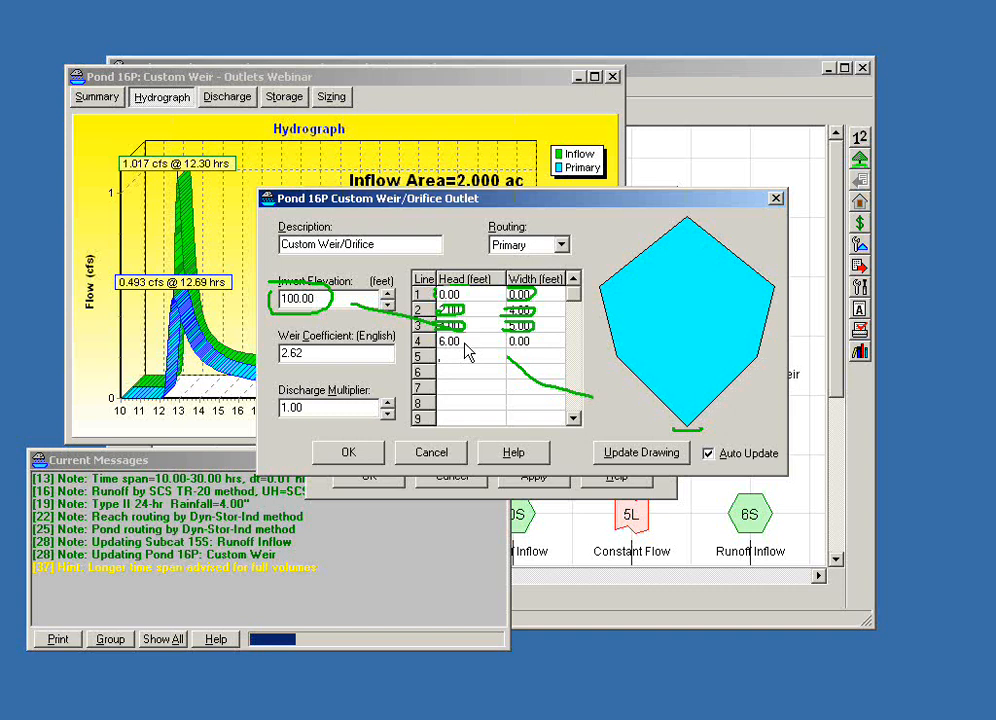
{"action": "type", "text": "7"}
{"action": "key", "text": "Tab"}
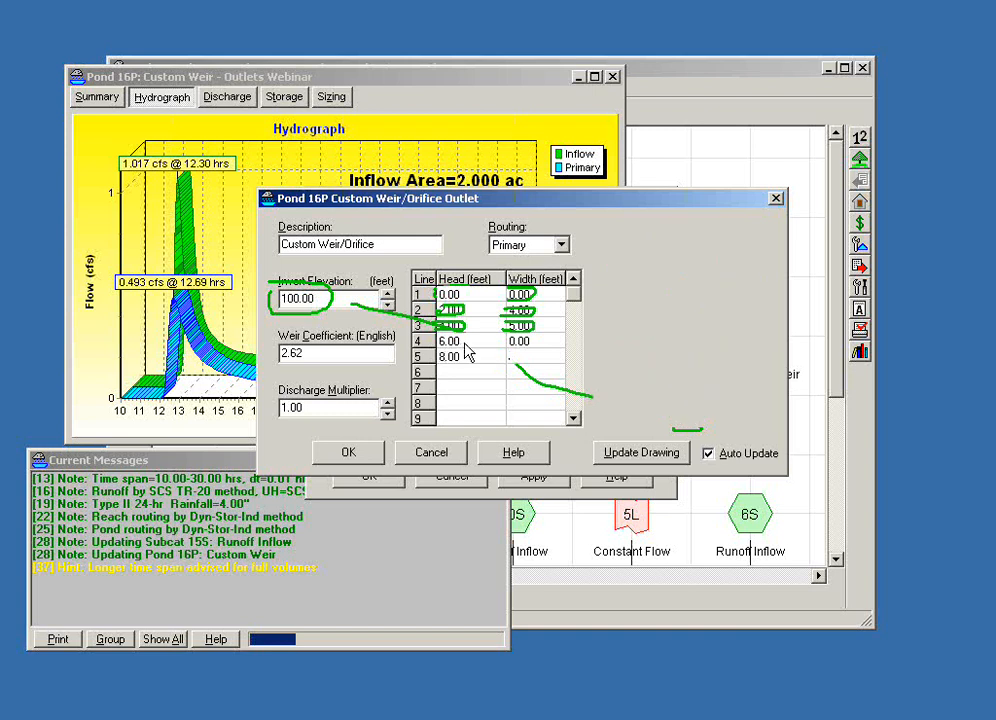
{"action": "type", "text": "0"}
{"action": "key", "text": "Tab"}
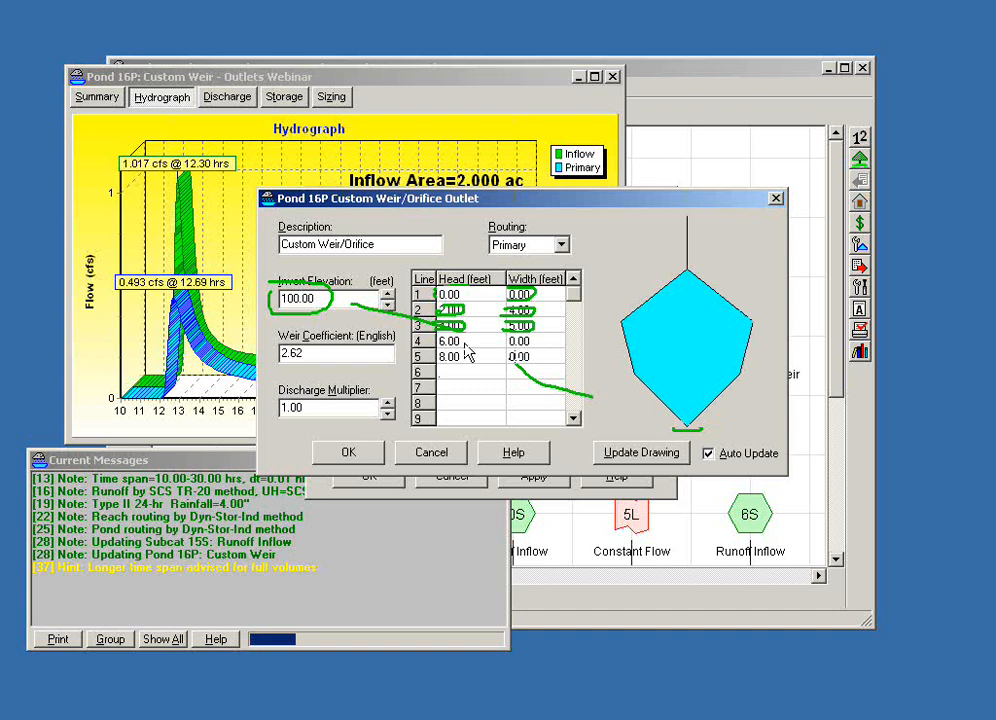
- Try adding an upper opening to the custom weir: width 1.00 ft at head 9.00 ft and width 0.00 ft at head 10.00 ft
{"action": "type", "text": "9"}
{"action": "key", "text": "Tab"}
{"action": "type", "text": "1"}
{"action": "key", "text": "Tab"}
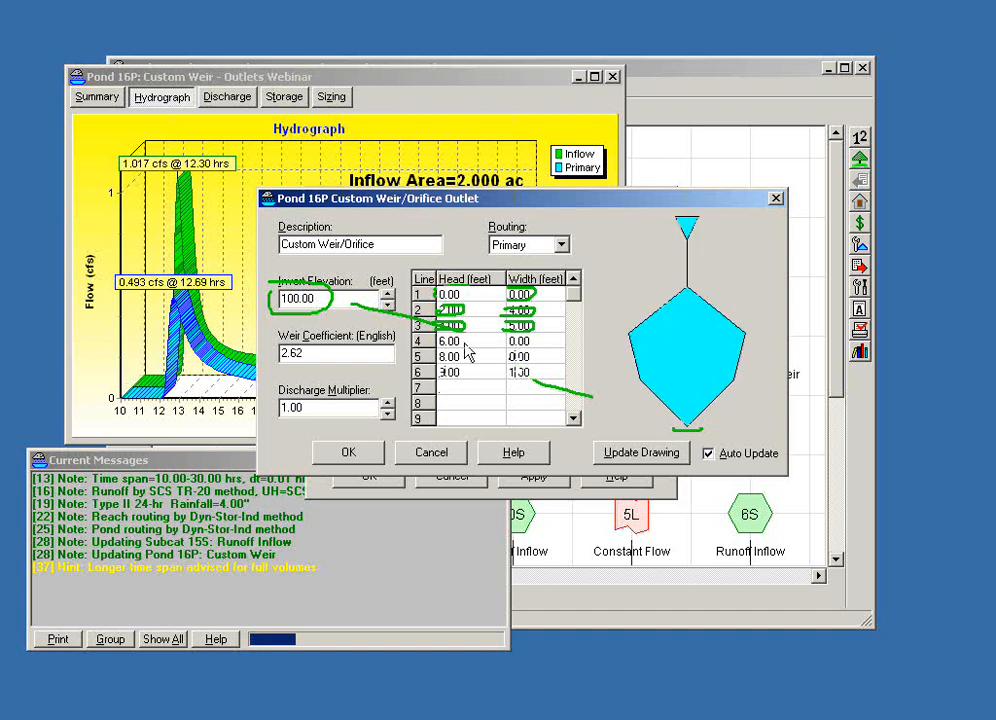
{"action": "type", "text": "10"}
{"action": "key", "text": "Tab"}
{"action": "type", "text": "0"}
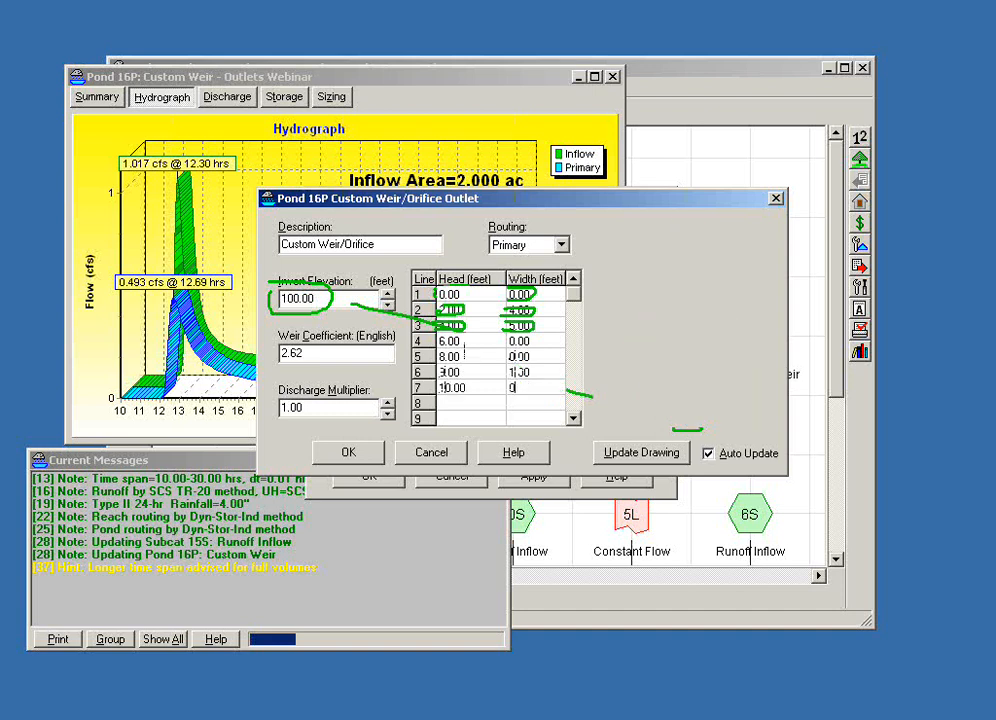
{"action": "key", "text": "Tab"}
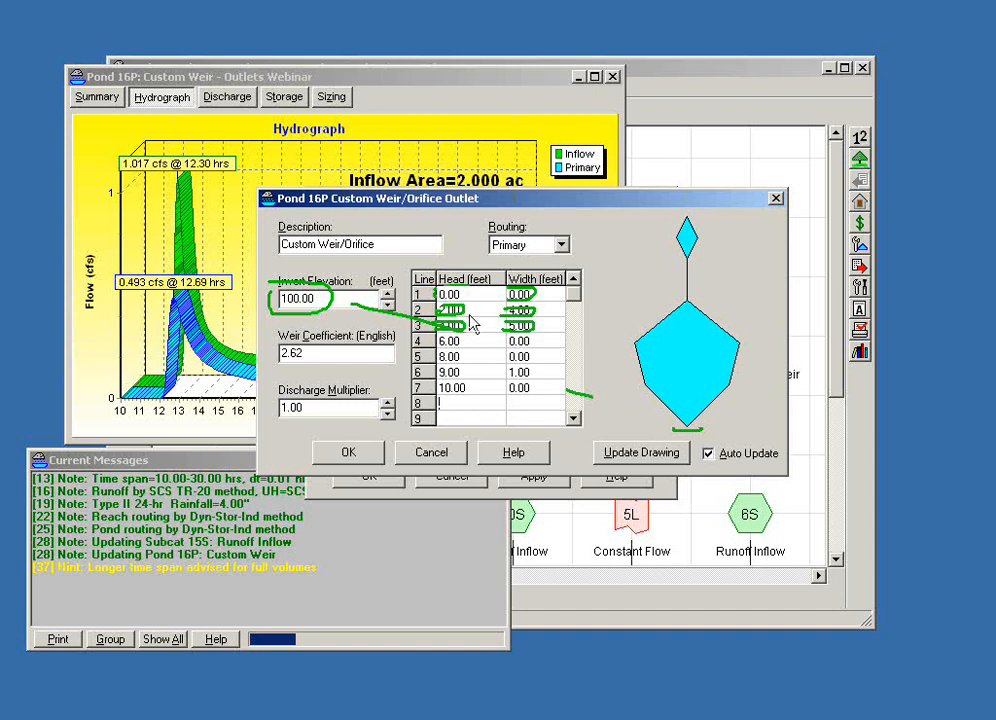
- Discard the custom weir outlet edits and close pond 16P's editor and report
{"action": "left_click_drag", "start_coordinate": [551, 203], "coordinate": [549, 183]}
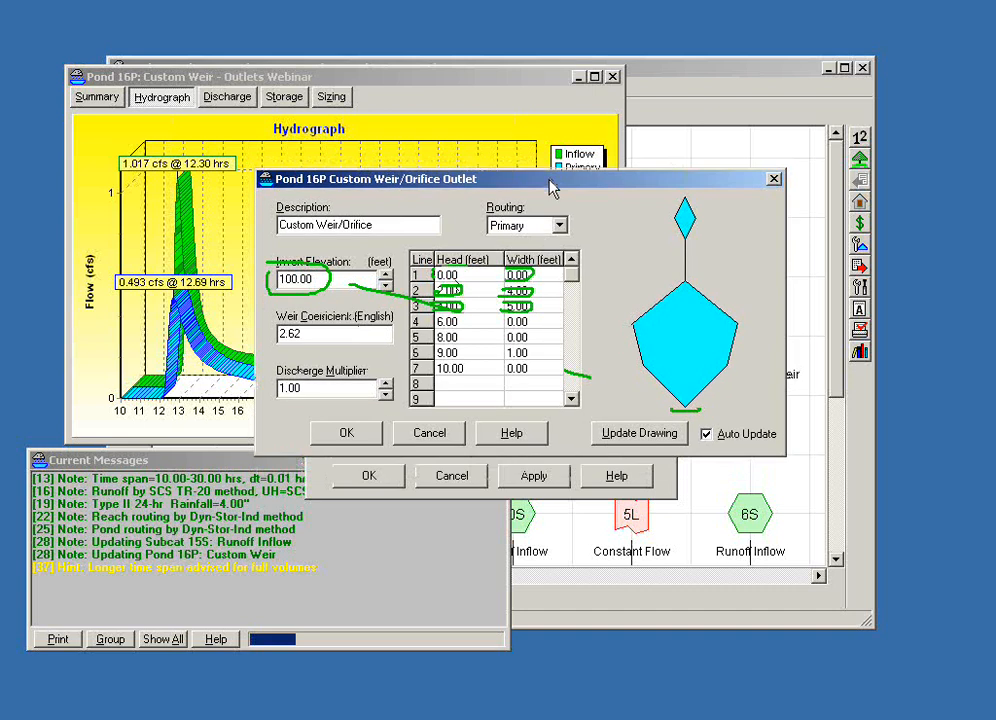
{"action": "left_click", "coordinate": [432, 438]}
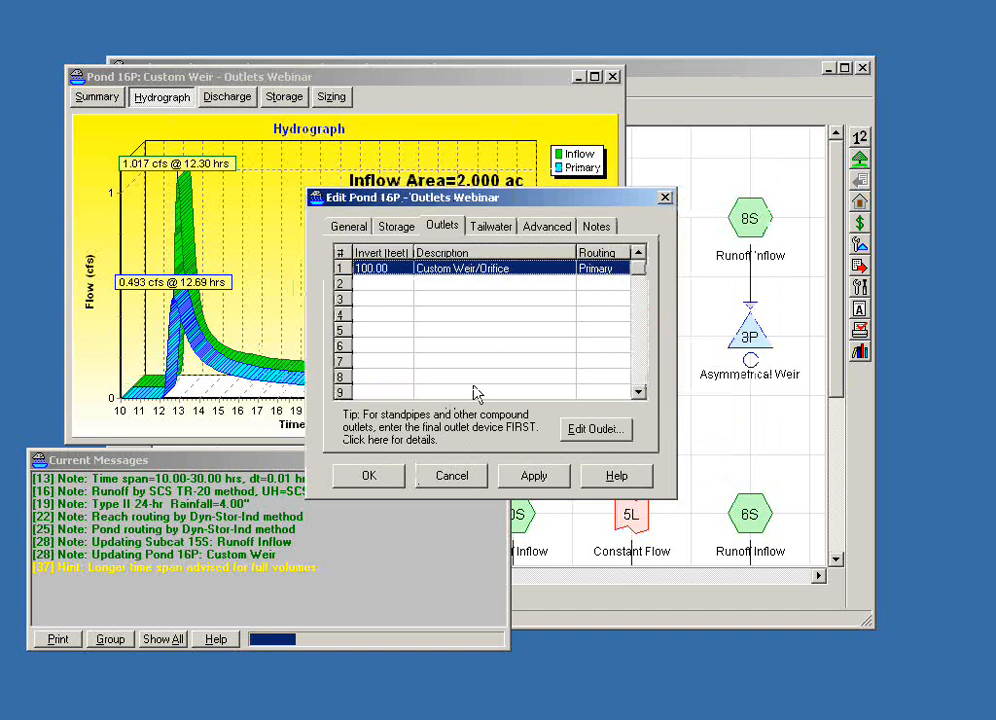
{"action": "left_click", "coordinate": [450, 478]}
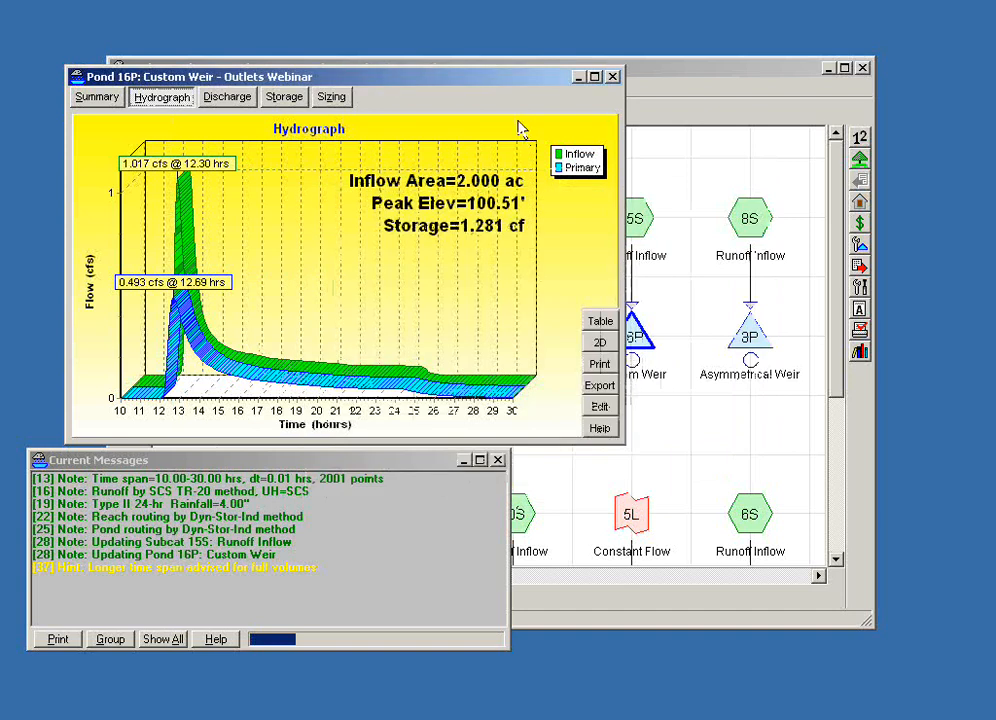
{"action": "left_click", "coordinate": [613, 77]}
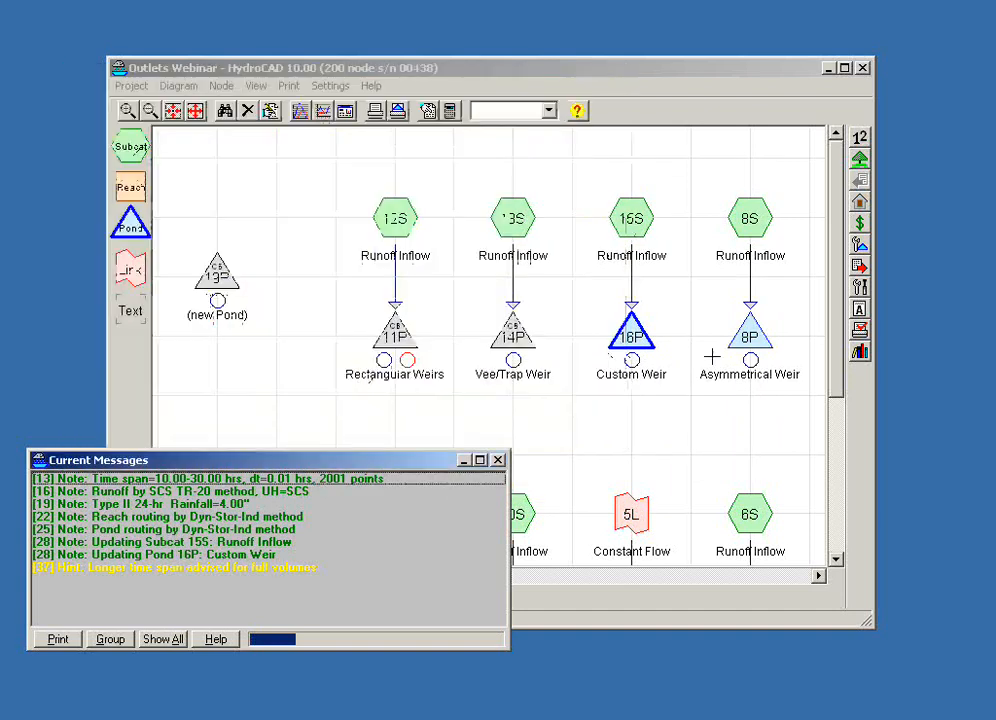
- Open the outlet device of the Asymmetrical Weir pond 8P for editing
{"action": "left_click", "coordinate": [667, 405]}
{"action": "left_click_drag", "start_coordinate": [667, 405], "coordinate": [536, 390]}
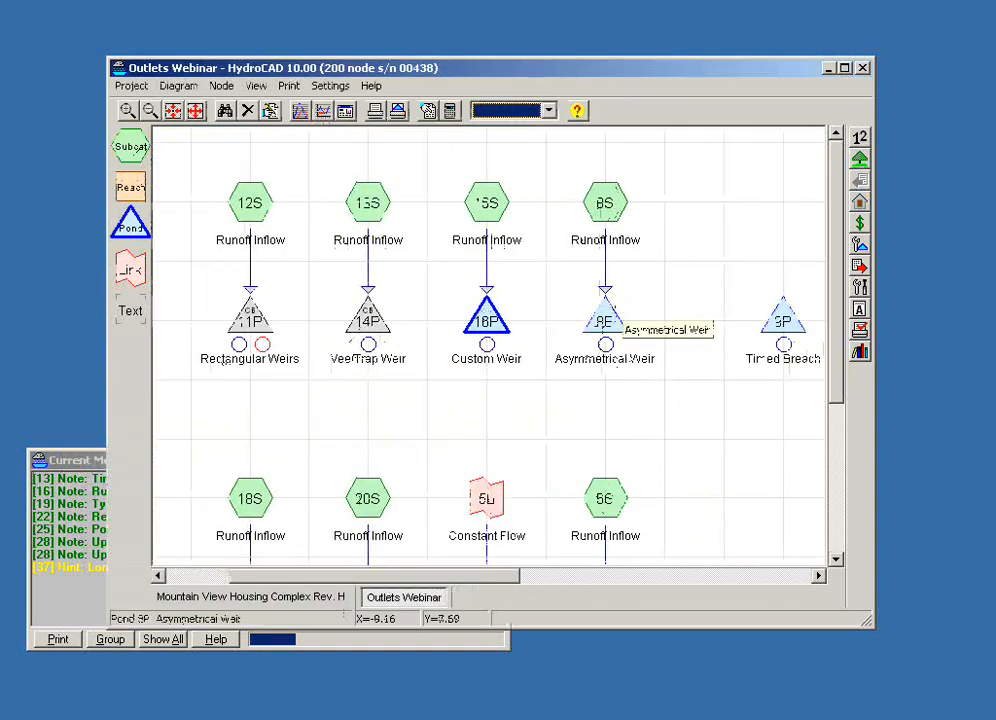
{"action": "left_click", "coordinate": [603, 320]}
{"action": "right_click", "coordinate": [605, 322]}
{"action": "left_click", "coordinate": [634, 338]}
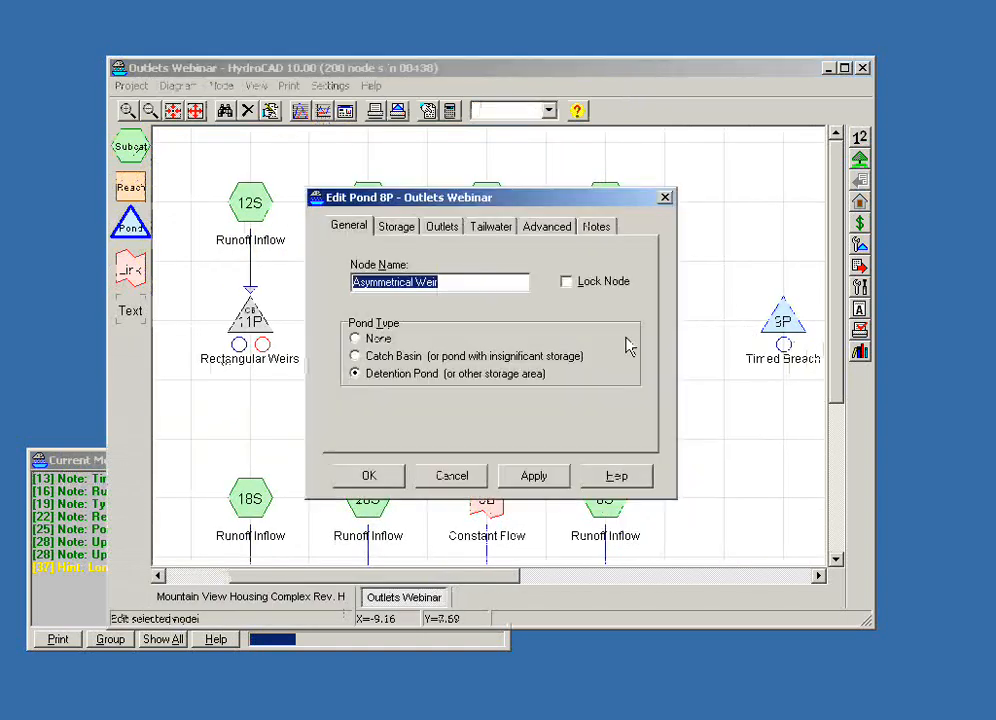
{"action": "left_click", "coordinate": [437, 227]}
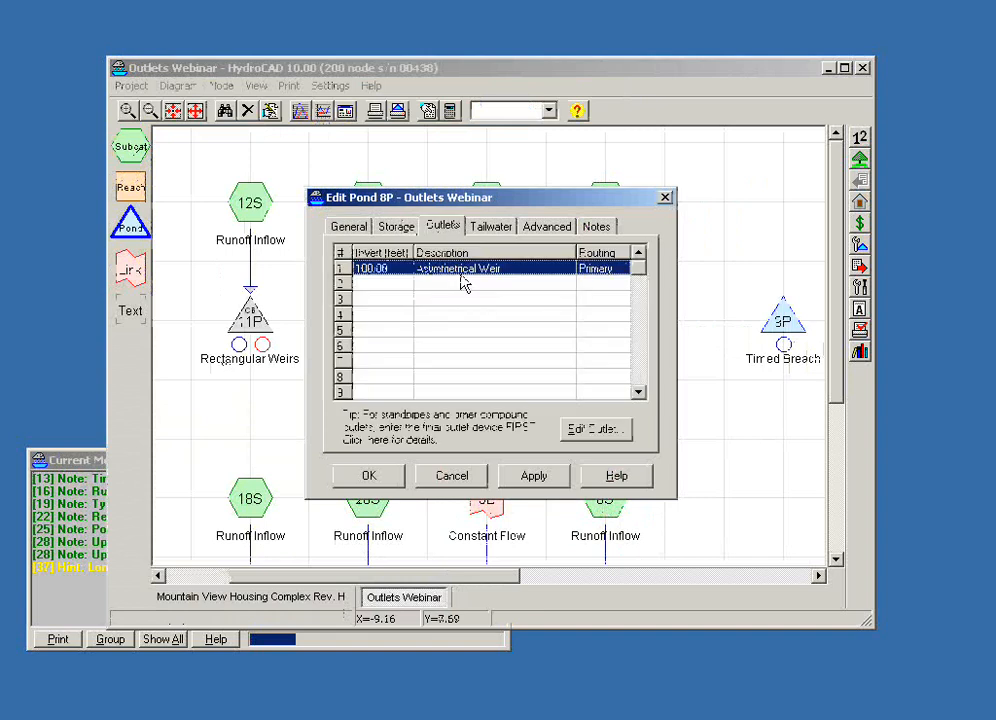
{"action": "double_click", "coordinate": [460, 270]}
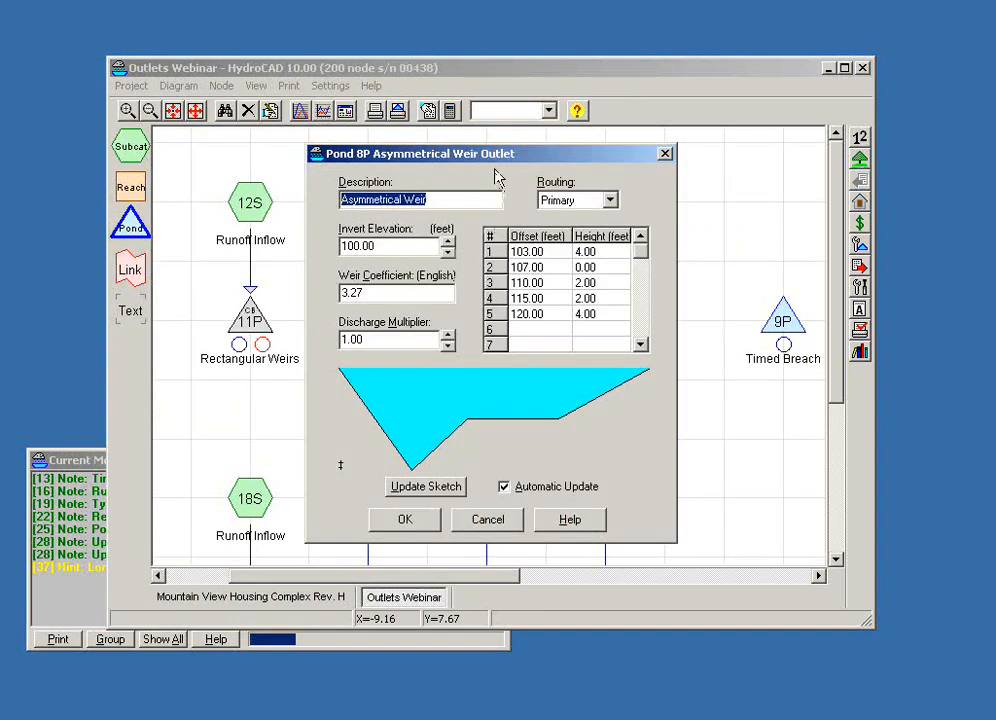
- Examine the asymmetrical weir's offset and height points, invert elevation and weir coefficient, and close pond 8P's outlet and pond editors
{"action": "left_click_drag", "start_coordinate": [497, 166], "coordinate": [463, 166]}
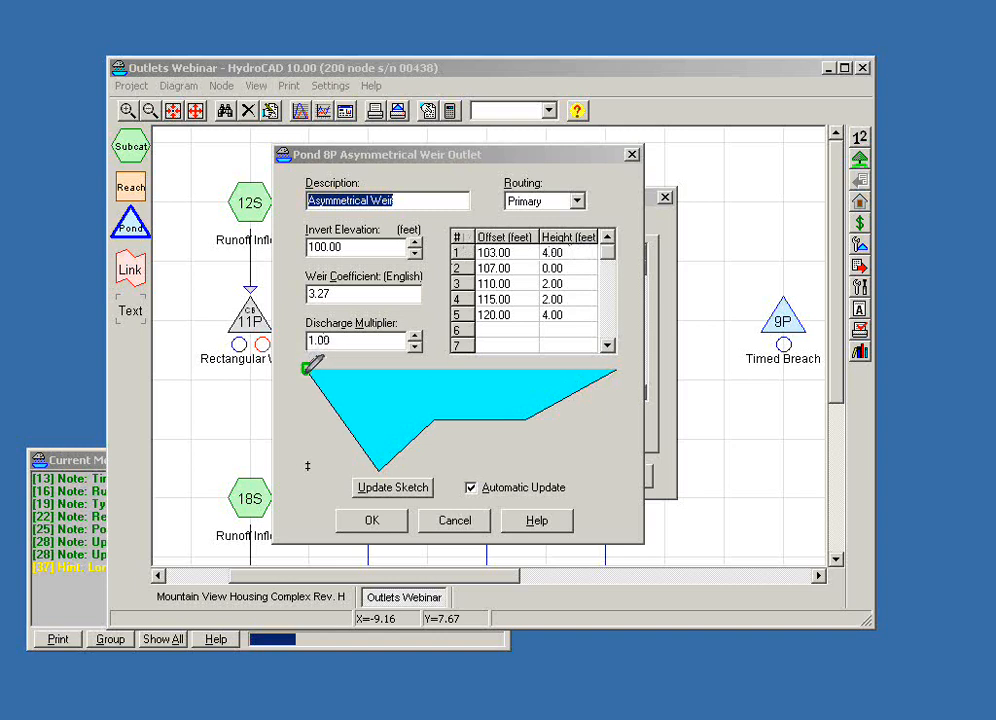
{"action": "left_click_drag", "start_coordinate": [35, 378], "coordinate": [289, 372]}
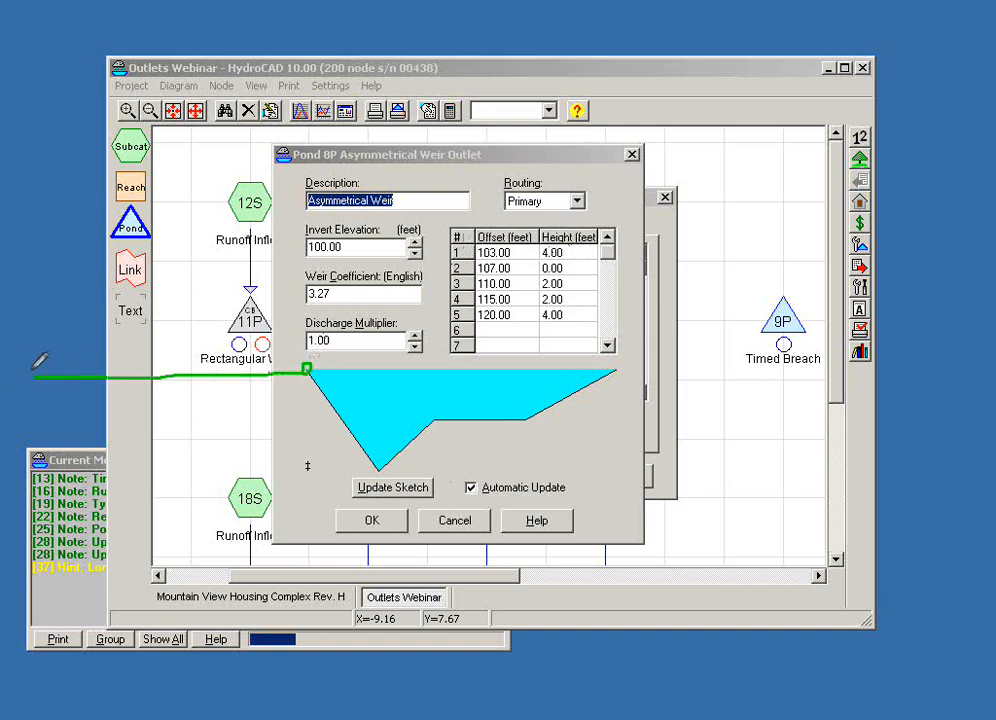
{"action": "left_click_drag", "start_coordinate": [31, 400], "coordinate": [31, 362]}
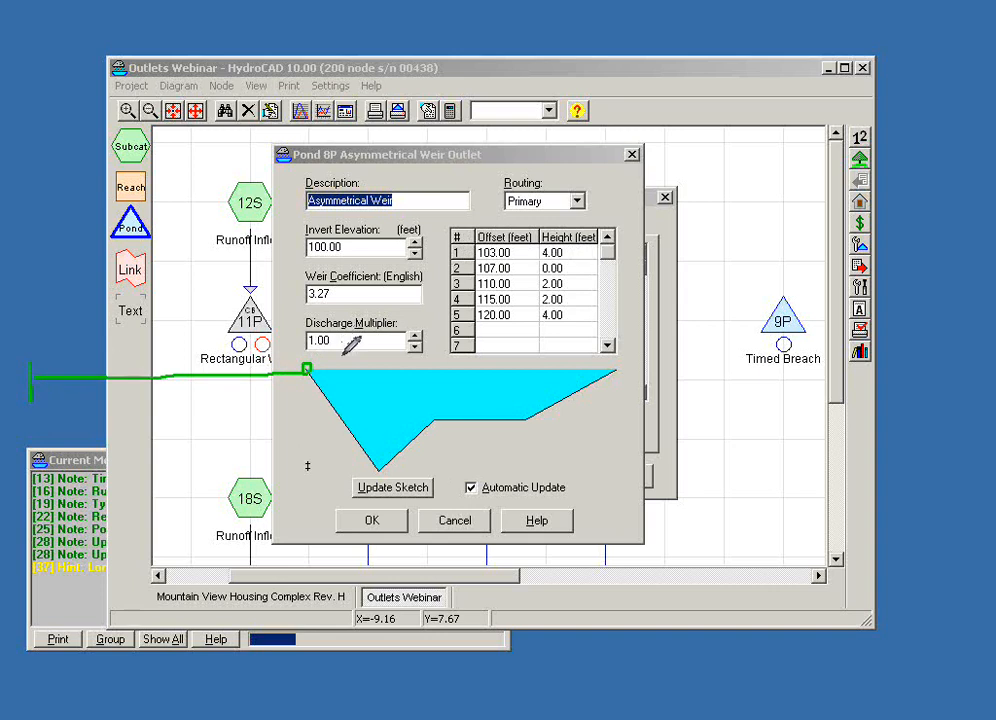
{"action": "left_click_drag", "start_coordinate": [307, 371], "coordinate": [307, 469]}
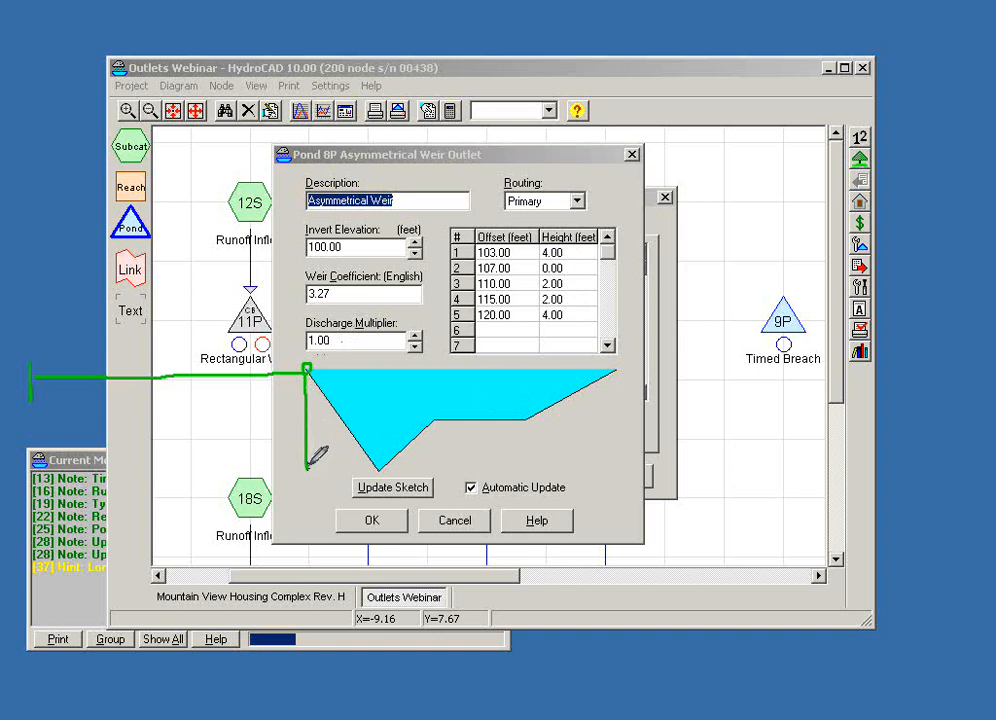
{"action": "mouse_move", "coordinate": [350, 465]}
{"action": "left_mouse_down"}
{"action": "mouse_move", "coordinate": [322, 460]}
{"action": "mouse_move", "coordinate": [276, 271]}
{"action": "mouse_move", "coordinate": [322, 216]}
{"action": "mouse_move", "coordinate": [335, 248]}
{"action": "mouse_move", "coordinate": [309, 237]}
{"action": "left_mouse_up"}
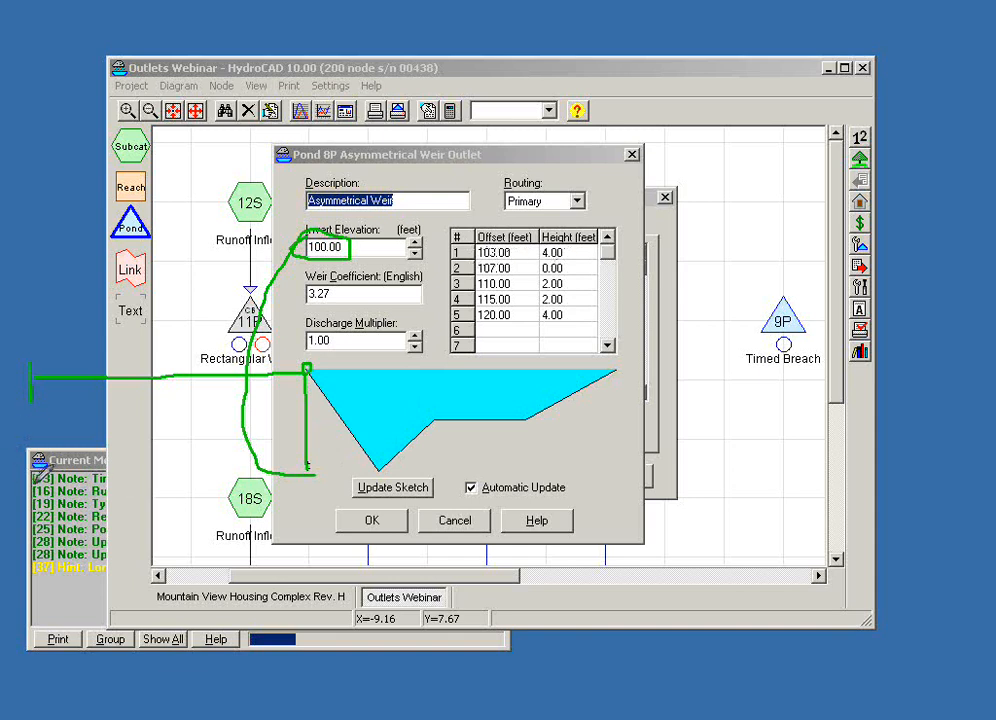
{"action": "mouse_move", "coordinate": [33, 484]}
{"action": "left_mouse_down"}
{"action": "mouse_move", "coordinate": [356, 482]}
{"action": "mouse_move", "coordinate": [376, 466]}
{"action": "left_mouse_up"}
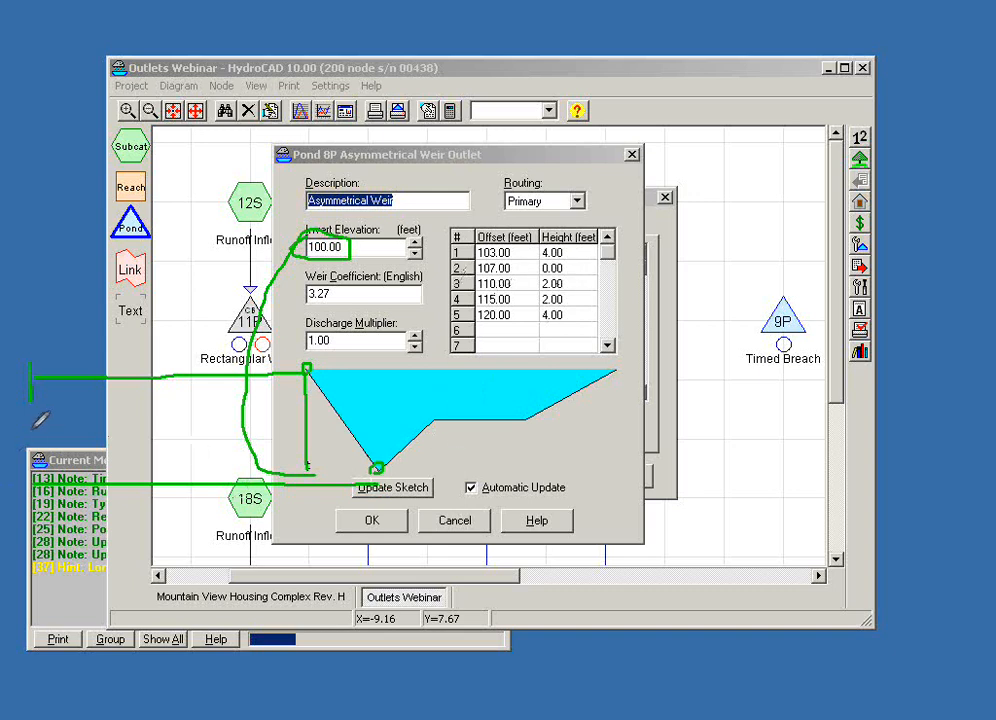
{"action": "mouse_move", "coordinate": [36, 428]}
{"action": "left_mouse_down"}
{"action": "mouse_move", "coordinate": [434, 420]}
{"action": "mouse_move", "coordinate": [432, 412]}
{"action": "mouse_move", "coordinate": [434, 422]}
{"action": "left_mouse_up"}
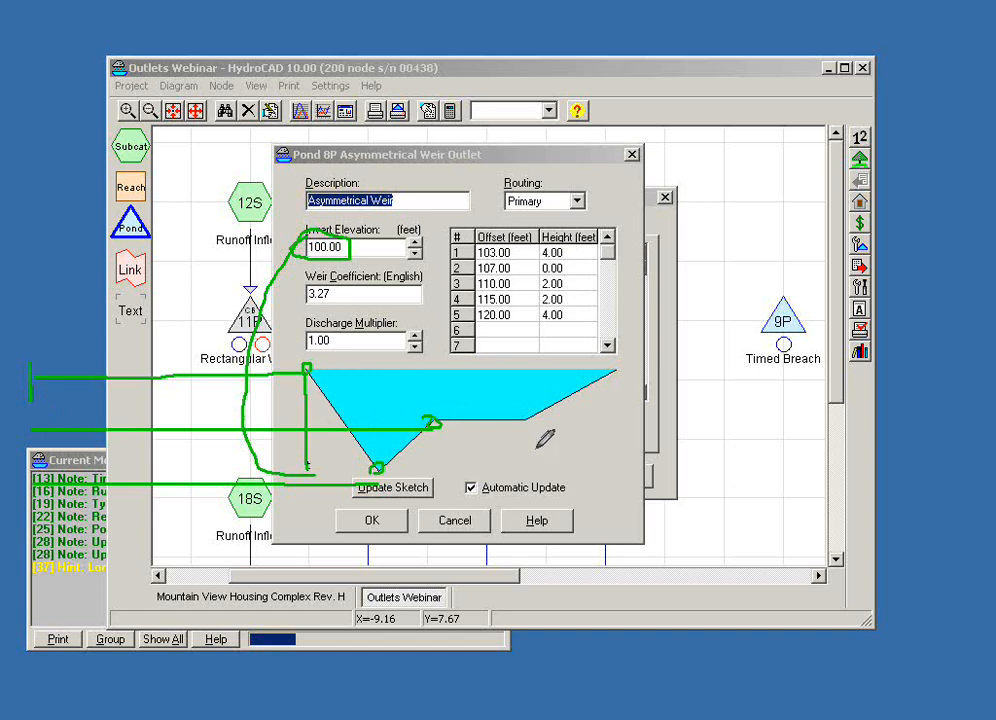
{"action": "left_click_drag", "start_coordinate": [517, 420], "coordinate": [519, 425]}
{"action": "mouse_move", "coordinate": [609, 367]}
{"action": "left_mouse_down"}
{"action": "mouse_move", "coordinate": [615, 376]}
{"action": "mouse_move", "coordinate": [609, 366]}
{"action": "left_mouse_up"}
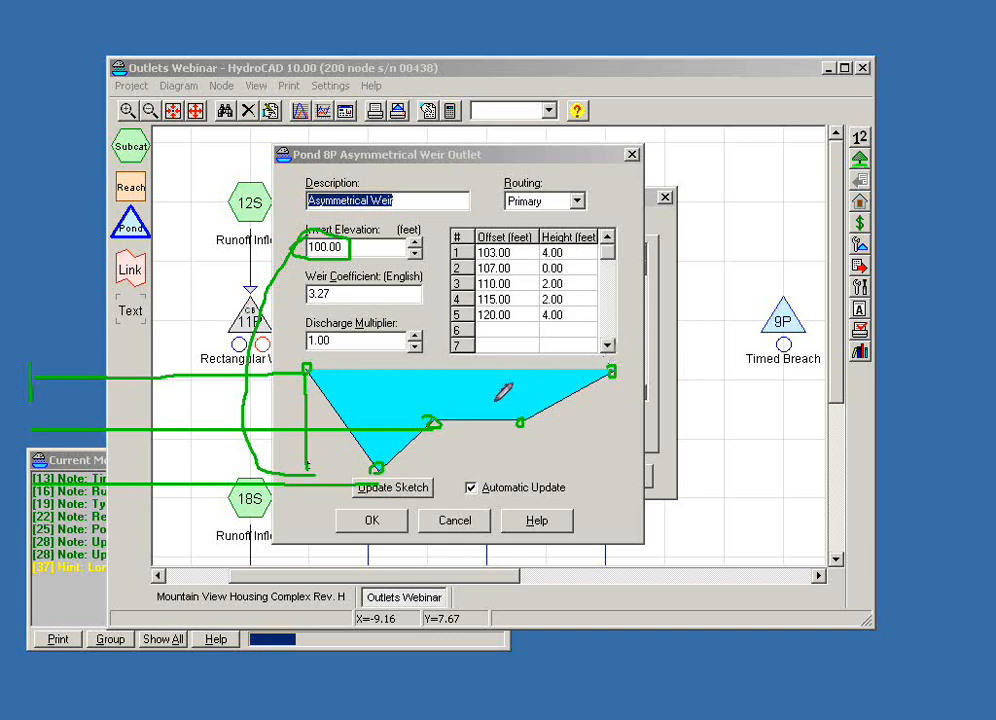
{"action": "left_click_drag", "start_coordinate": [436, 421], "coordinate": [440, 374]}
{"action": "left_click_drag", "start_coordinate": [520, 418], "coordinate": [524, 375]}
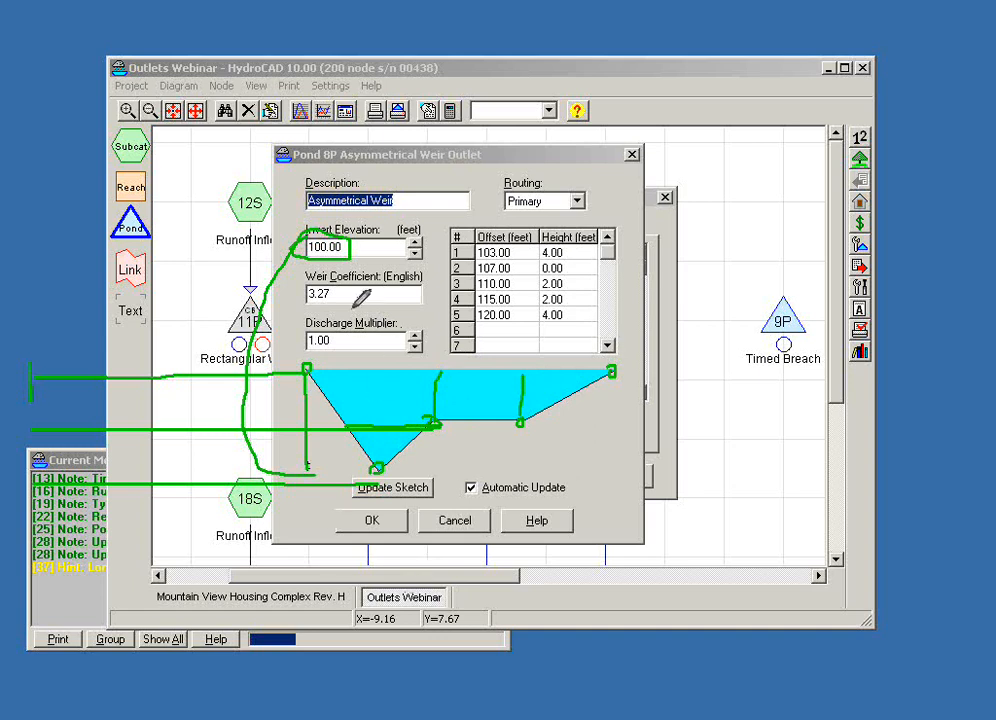
{"action": "mouse_move", "coordinate": [345, 280]}
{"action": "left_mouse_down"}
{"action": "mouse_move", "coordinate": [335, 305]}
{"action": "mouse_move", "coordinate": [300, 272]}
{"action": "left_mouse_up"}
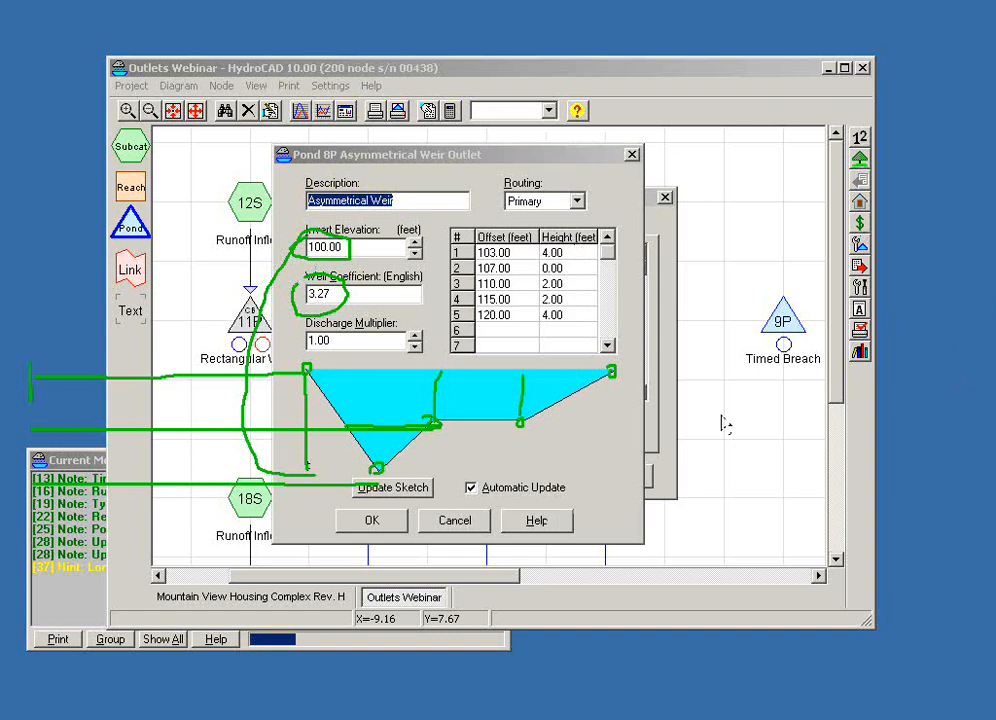
{"action": "left_click", "coordinate": [452, 527]}
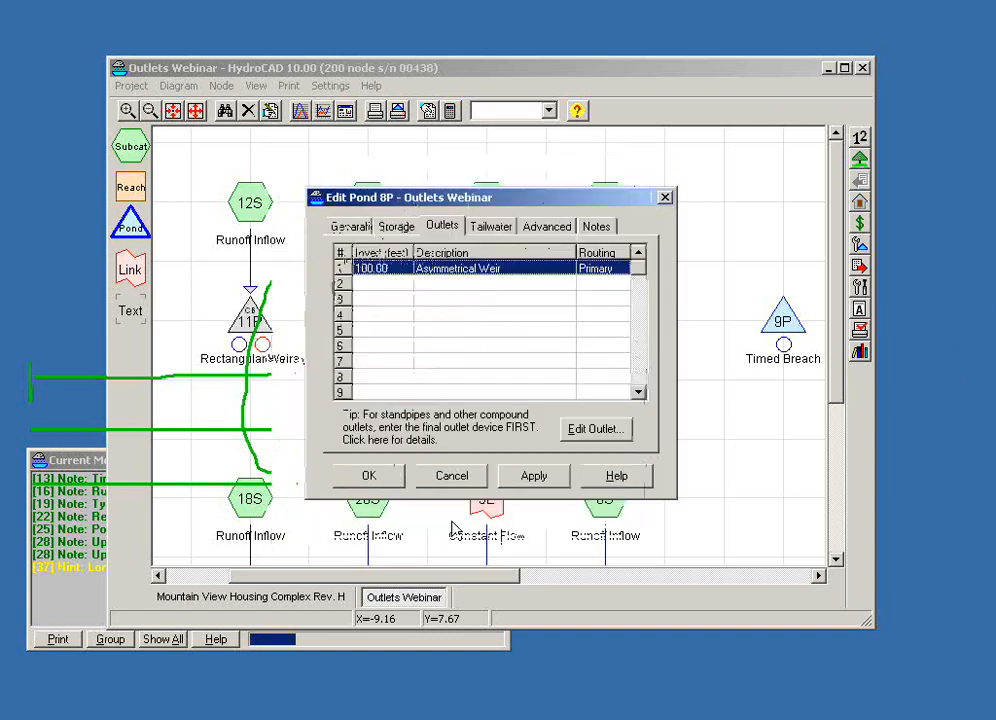
{"action": "left_click", "coordinate": [373, 477]}
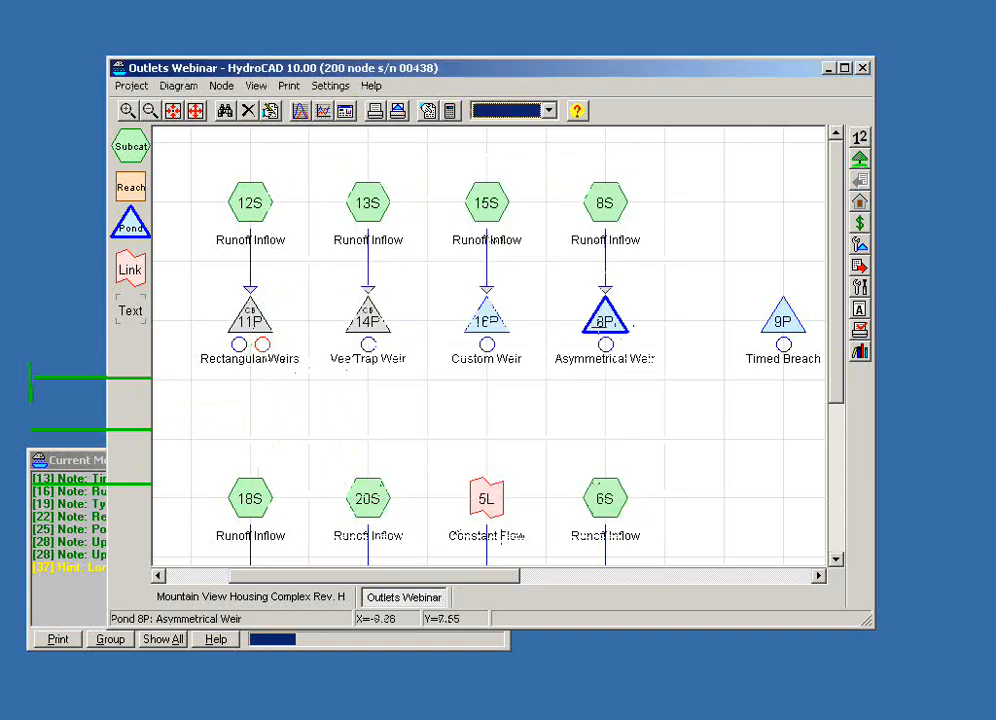
- View the stage-discharge curve of the Asymmetrical Weir pond 8P and close its report
{"action": "left_click", "coordinate": [604, 318]}
{"action": "left_click", "coordinate": [247, 122]}
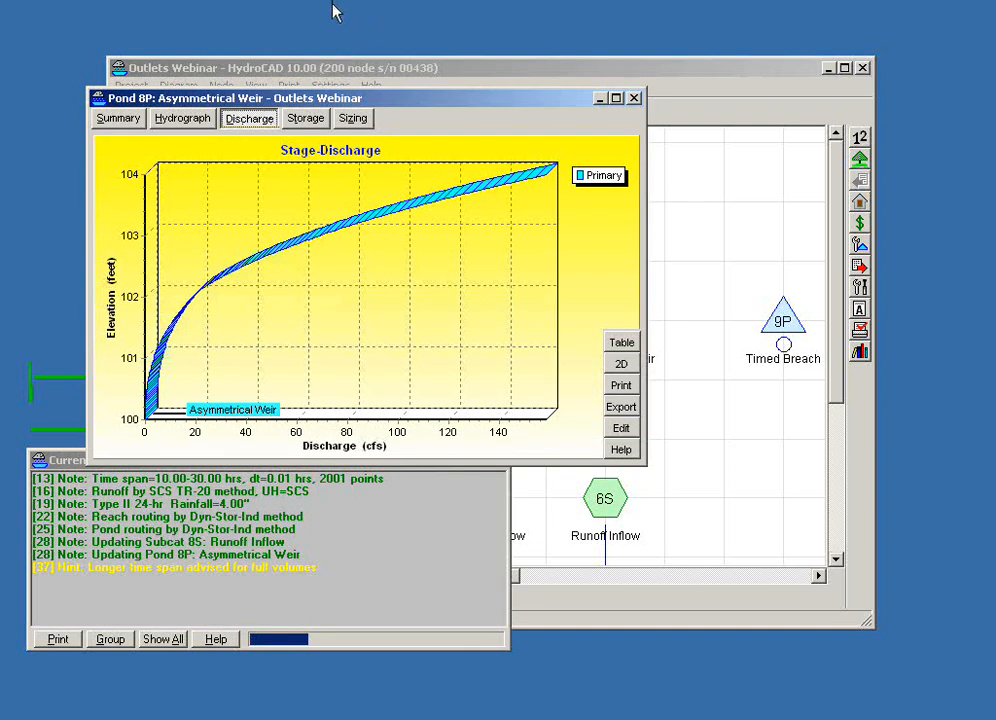
{"action": "left_click", "coordinate": [635, 99]}
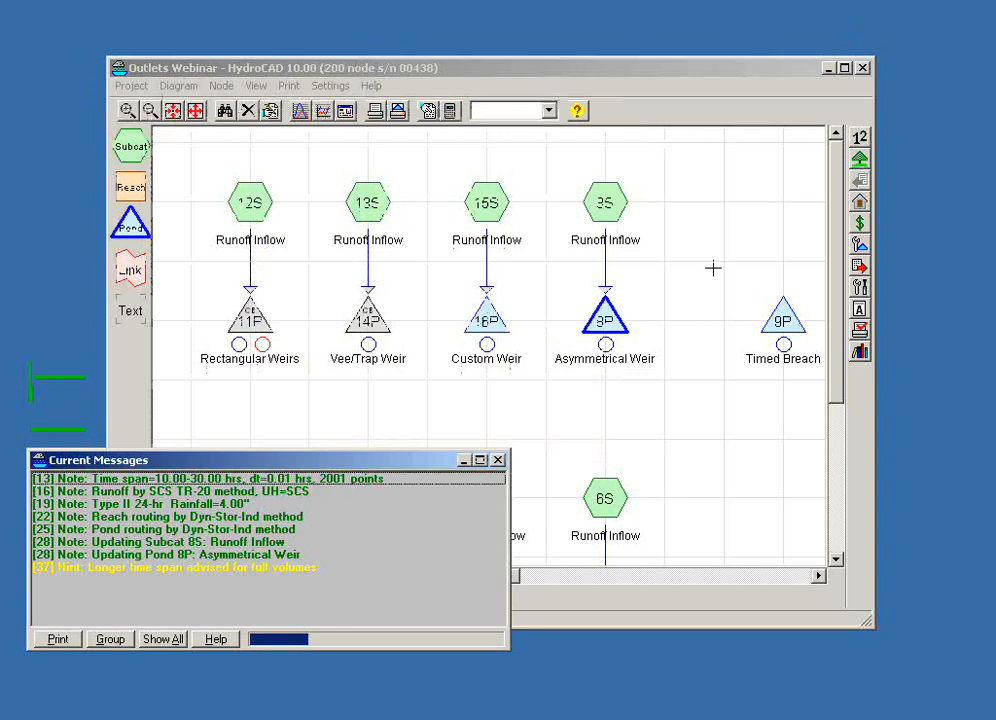
- Open the Timed Breach pond 9P for editing and show its outlet devices
{"action": "left_click_drag", "start_coordinate": [736, 393], "coordinate": [403, 412]}
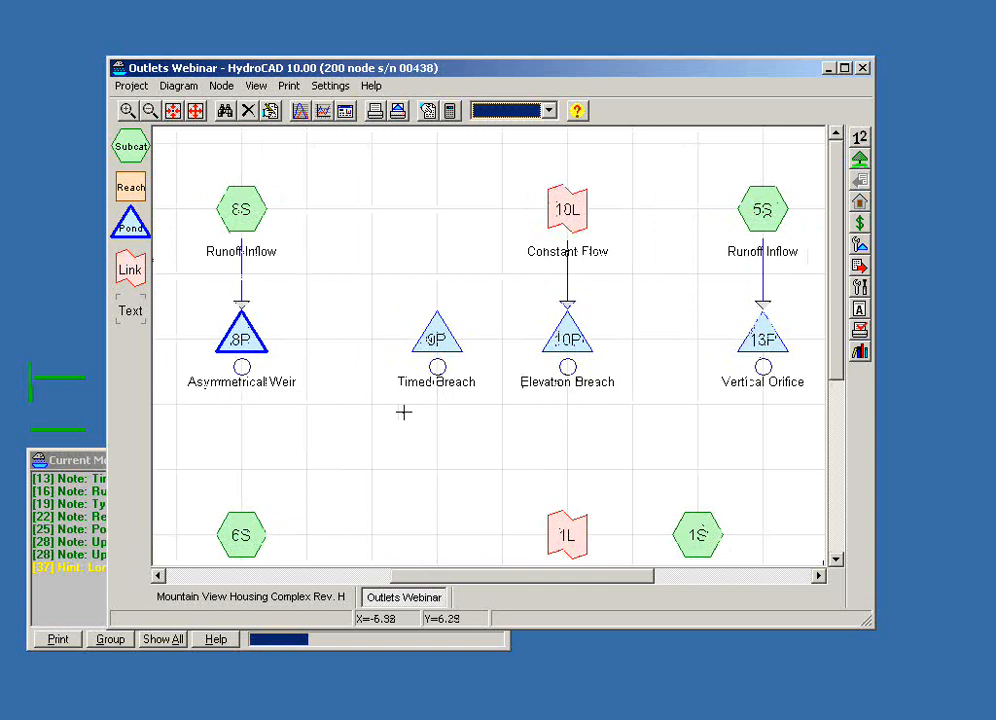
{"action": "scroll", "coordinate": [404, 412], "scroll_direction": "up", "scroll_amount": 1}
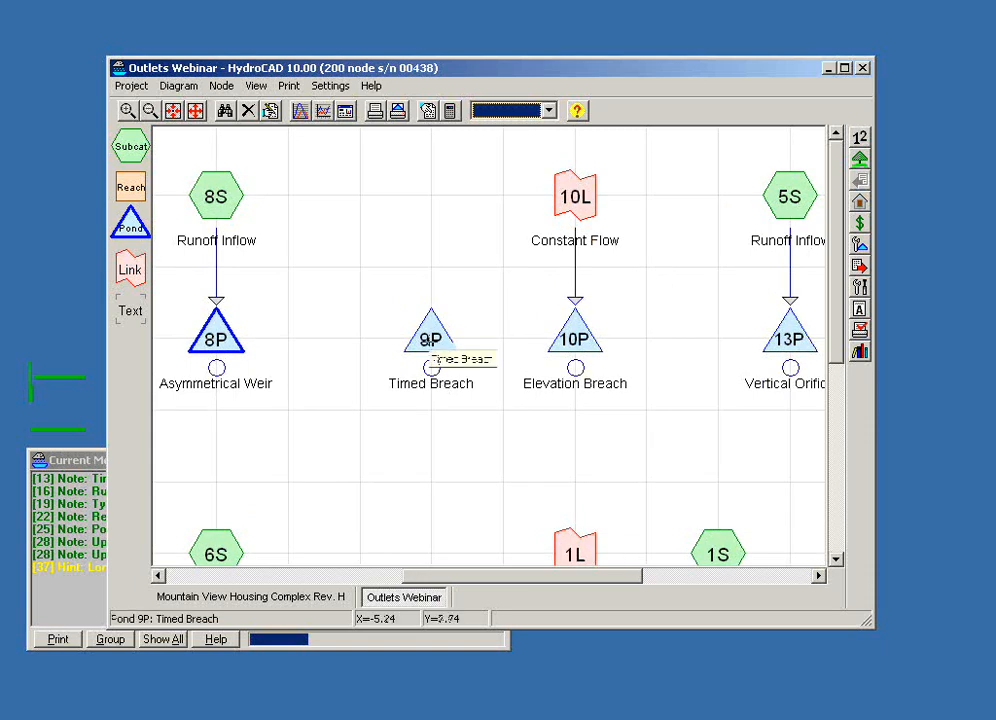
{"action": "right_click", "coordinate": [430, 344]}
{"action": "left_click", "coordinate": [468, 352]}
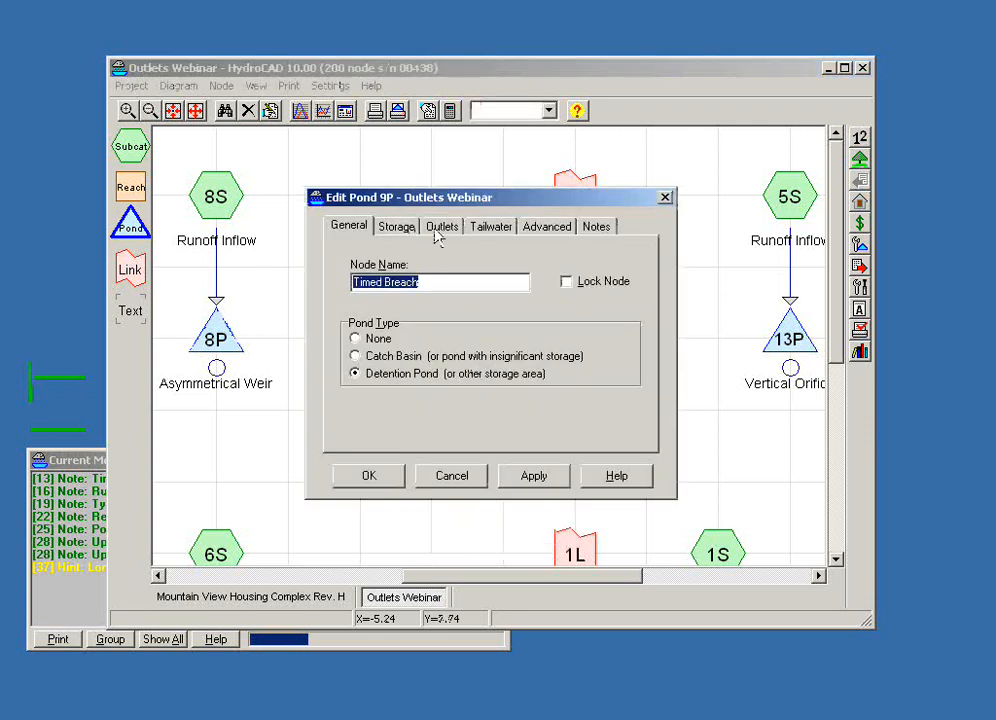
{"action": "left_click", "coordinate": [439, 229]}
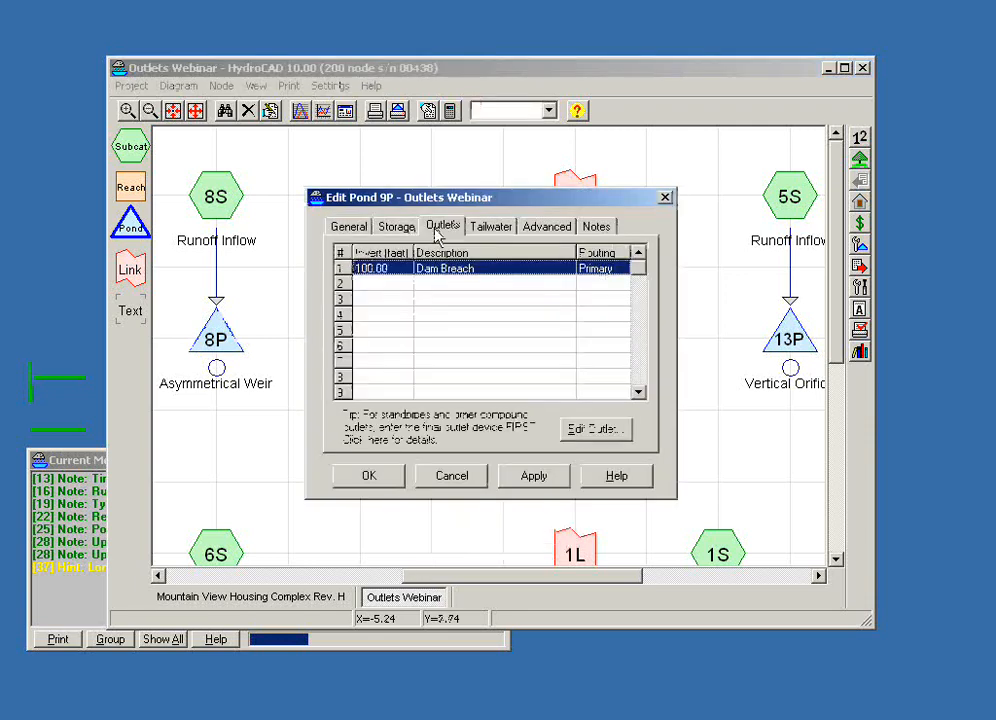
{"action": "double_click", "coordinate": [444, 334]}
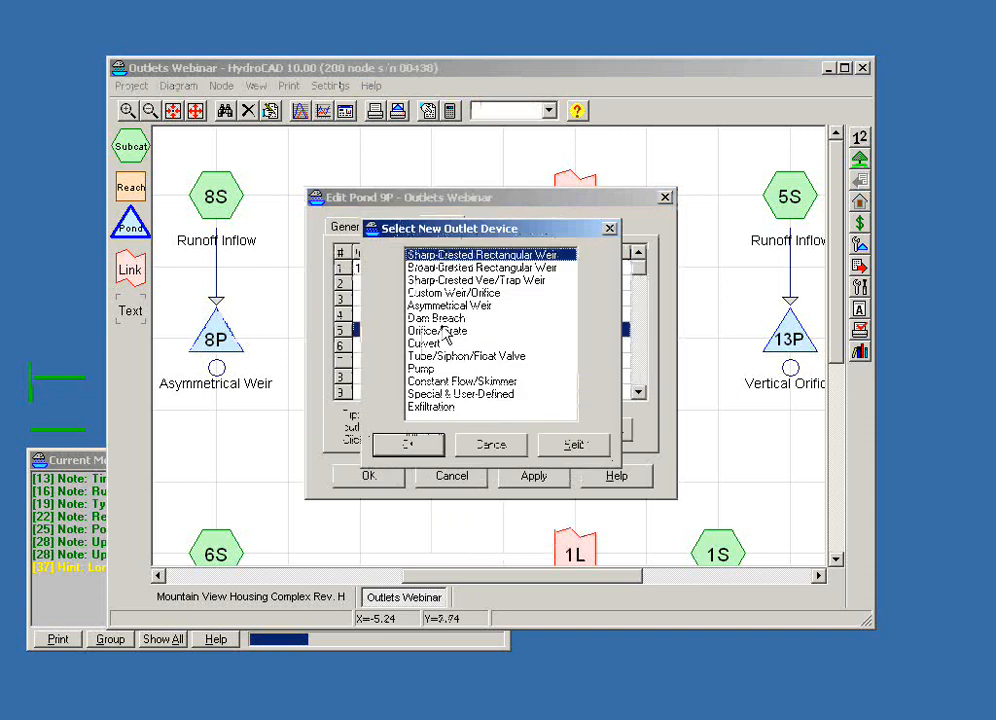
{"action": "left_click", "coordinate": [448, 319]}
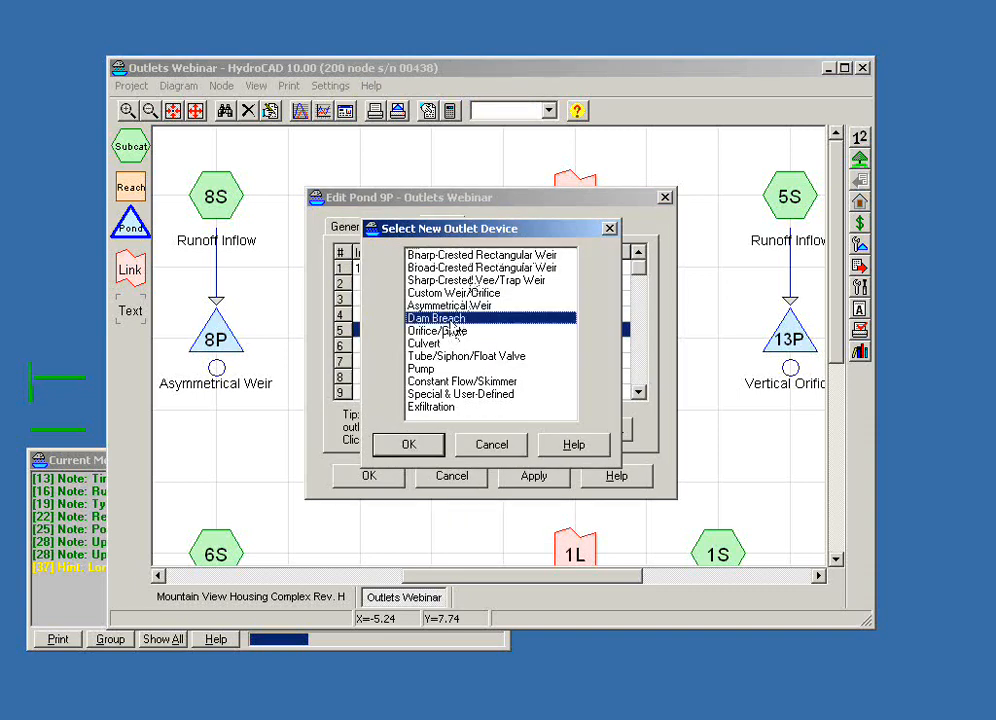
{"action": "left_click", "coordinate": [489, 443]}
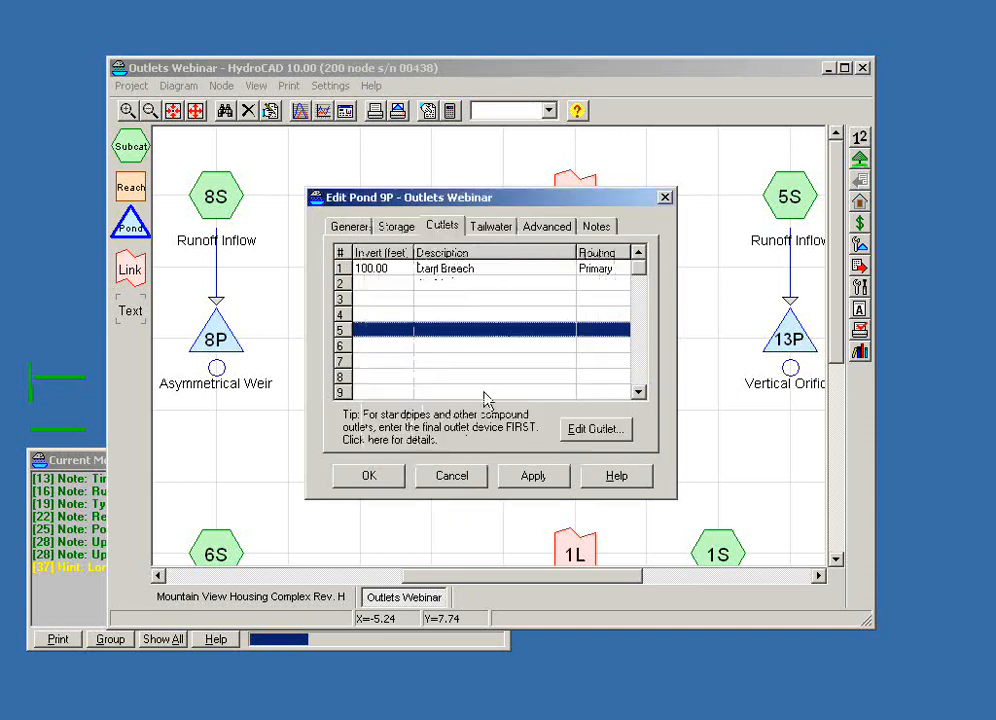
- Open pond 9P's Dam Breach outlet and examine its notch angle, bottom width and start elevation settings
{"action": "left_click", "coordinate": [448, 268]}
{"action": "double_click", "coordinate": [448, 268]}
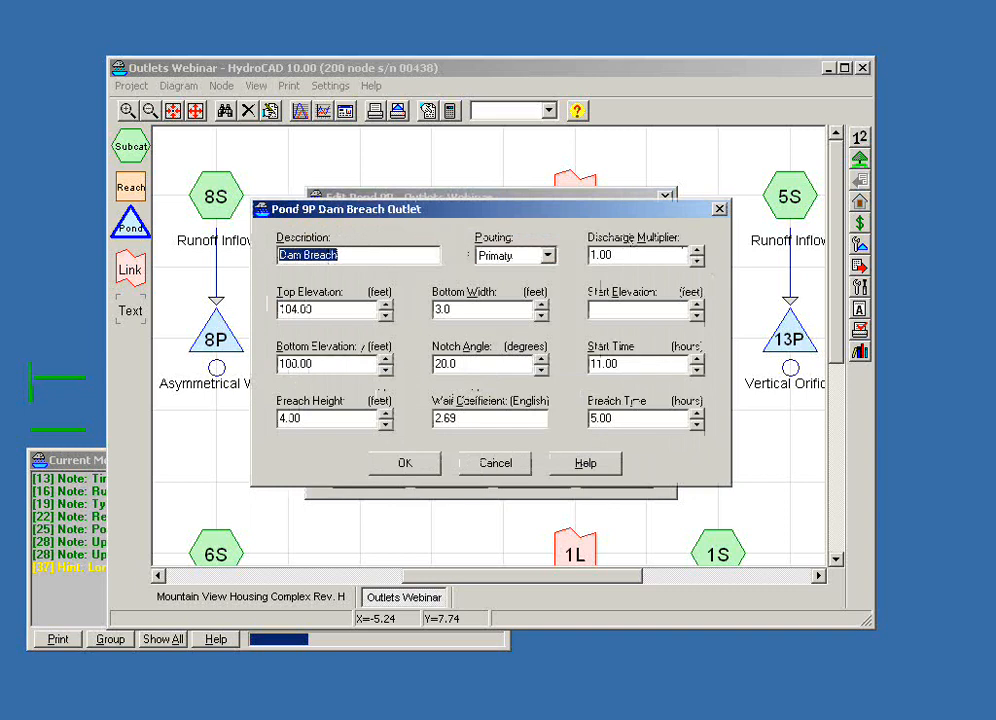
{"action": "key", "text": "alt+Tab"}
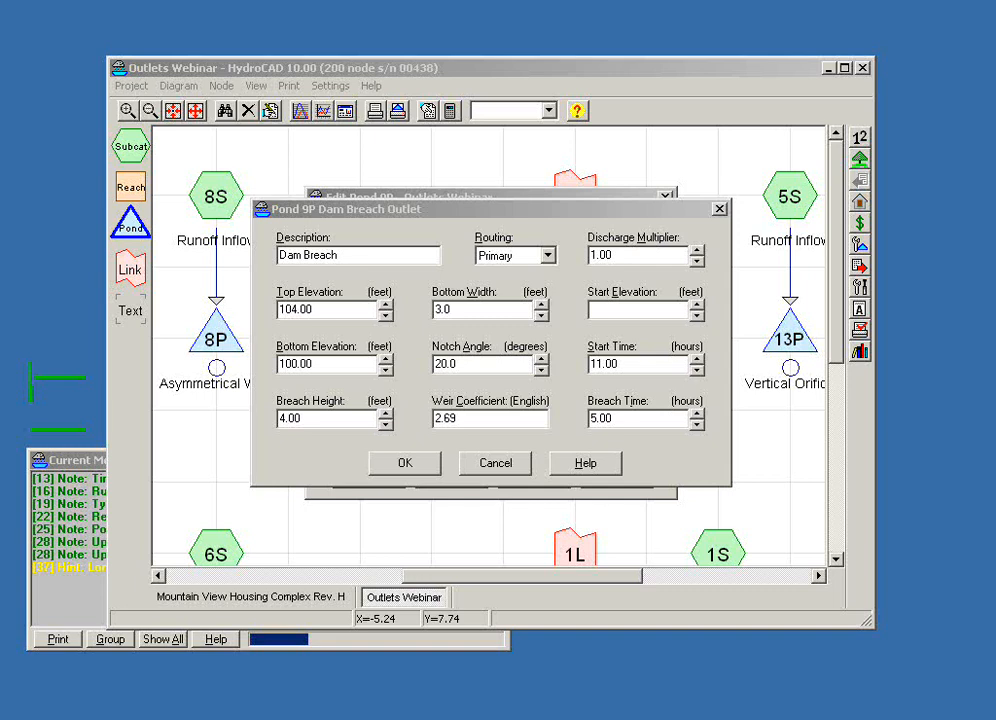
{"action": "key", "text": "alt+Tab"}
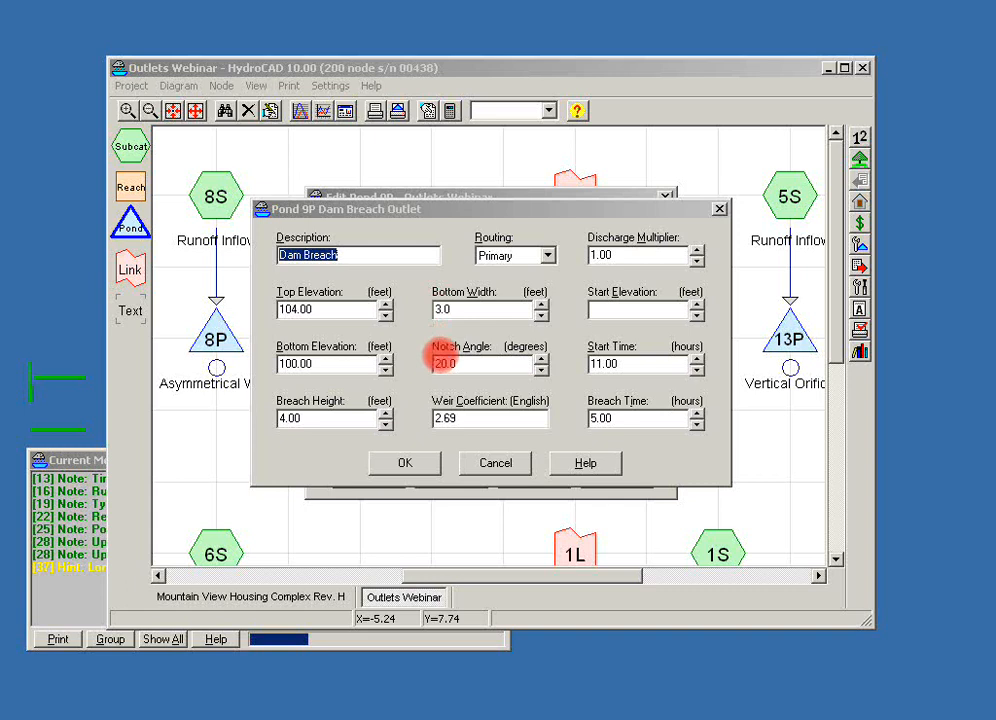
{"action": "left_click", "coordinate": [441, 364]}
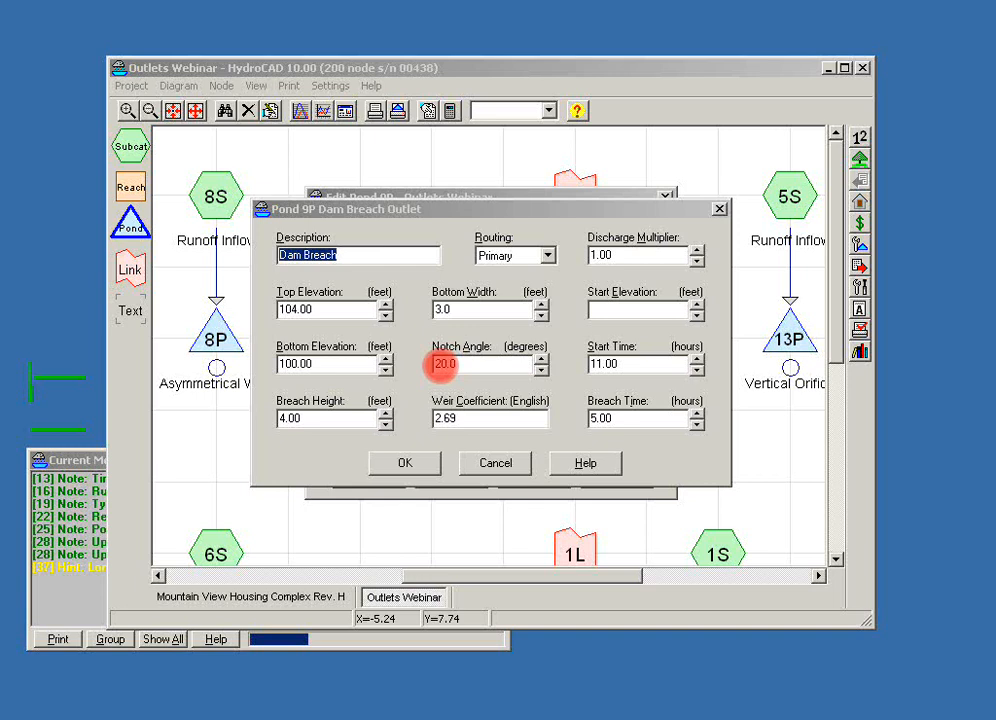
{"action": "left_click", "coordinate": [436, 307]}
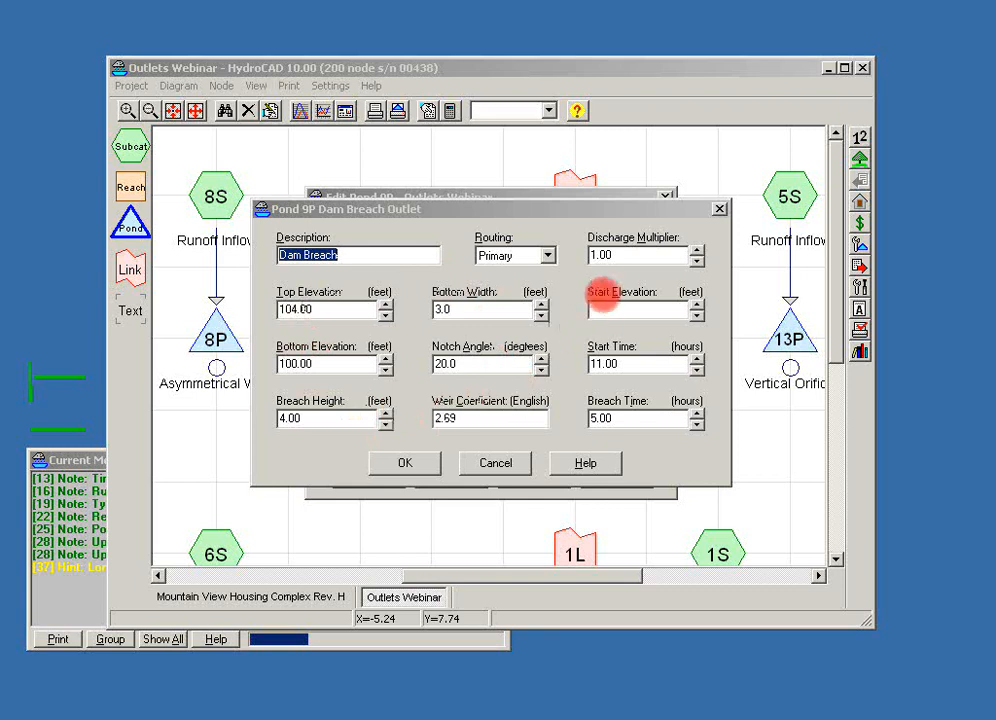
{"action": "left_click", "coordinate": [615, 311]}
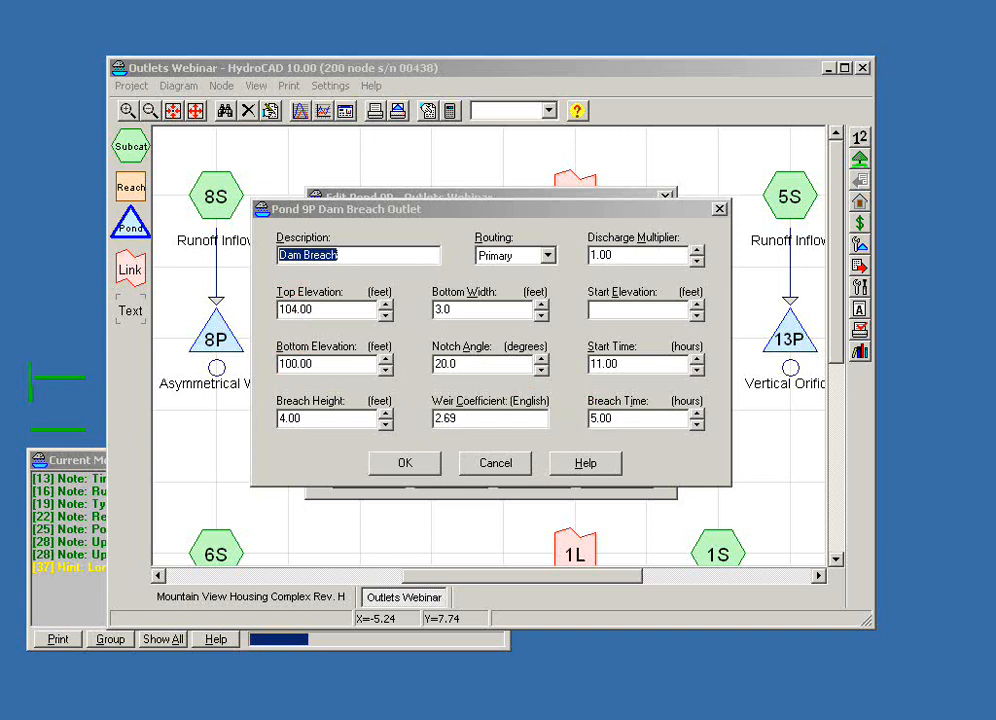
- Show the help topic for the Dam Breach outlet and trace the three breach development stages on its diagram
{"action": "left_click", "coordinate": [596, 462]}
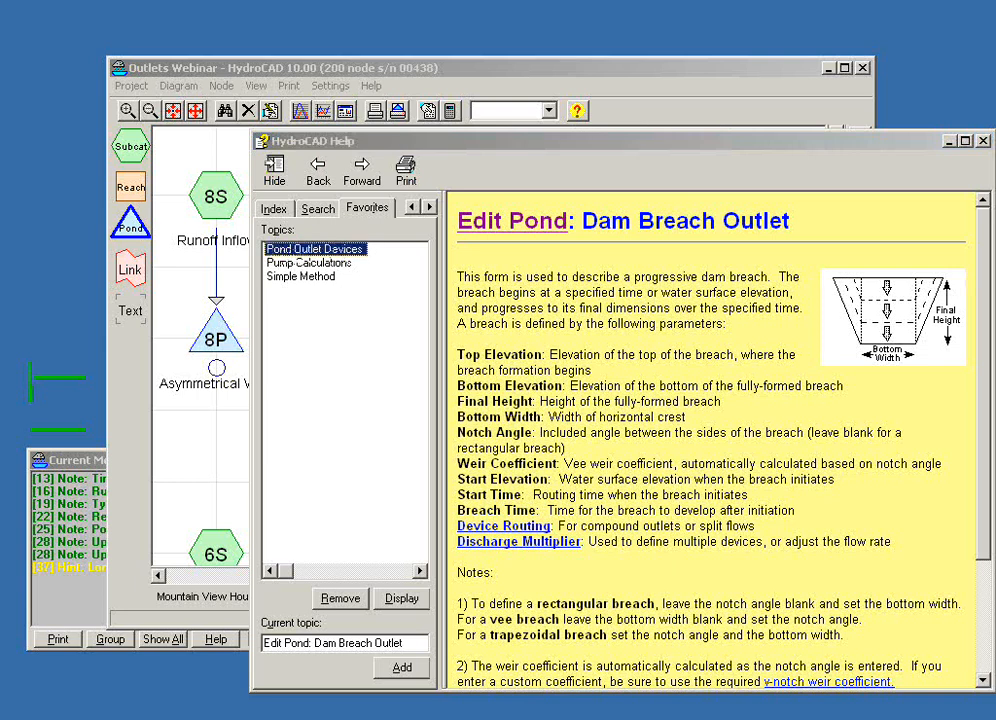
{"action": "mouse_move", "coordinate": [854, 279]}
{"action": "left_mouse_down"}
{"action": "mouse_move", "coordinate": [882, 298]}
{"action": "mouse_move", "coordinate": [908, 298]}
{"action": "mouse_move", "coordinate": [929, 279]}
{"action": "left_mouse_up"}
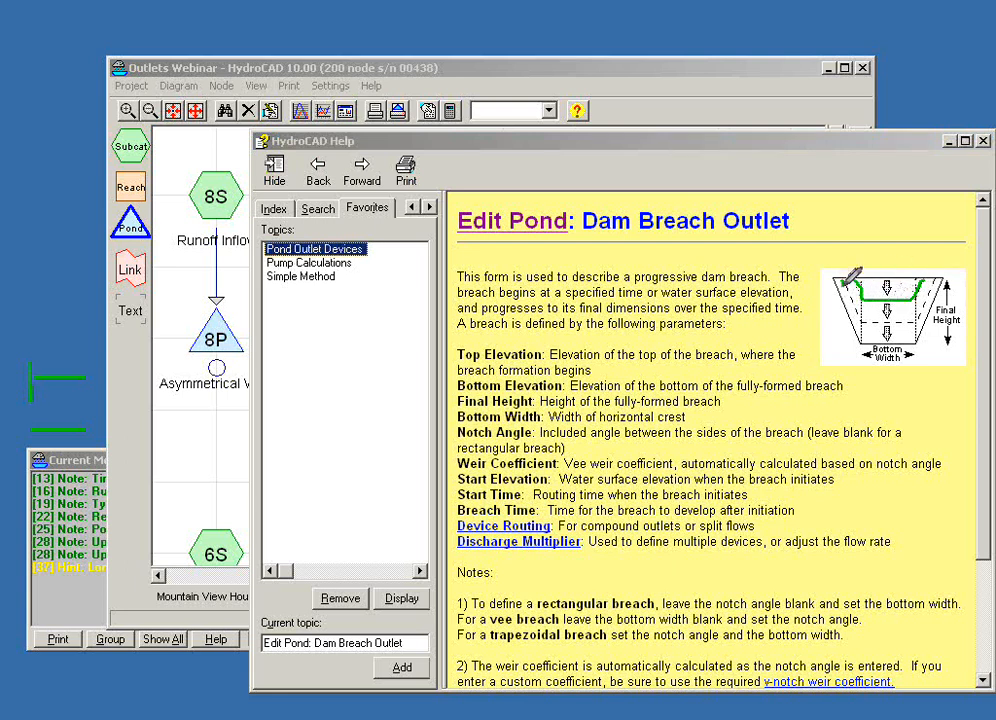
{"action": "mouse_move", "coordinate": [864, 314]}
{"action": "left_mouse_down"}
{"action": "mouse_move", "coordinate": [918, 314]}
{"action": "mouse_move", "coordinate": [942, 280]}
{"action": "left_mouse_up"}
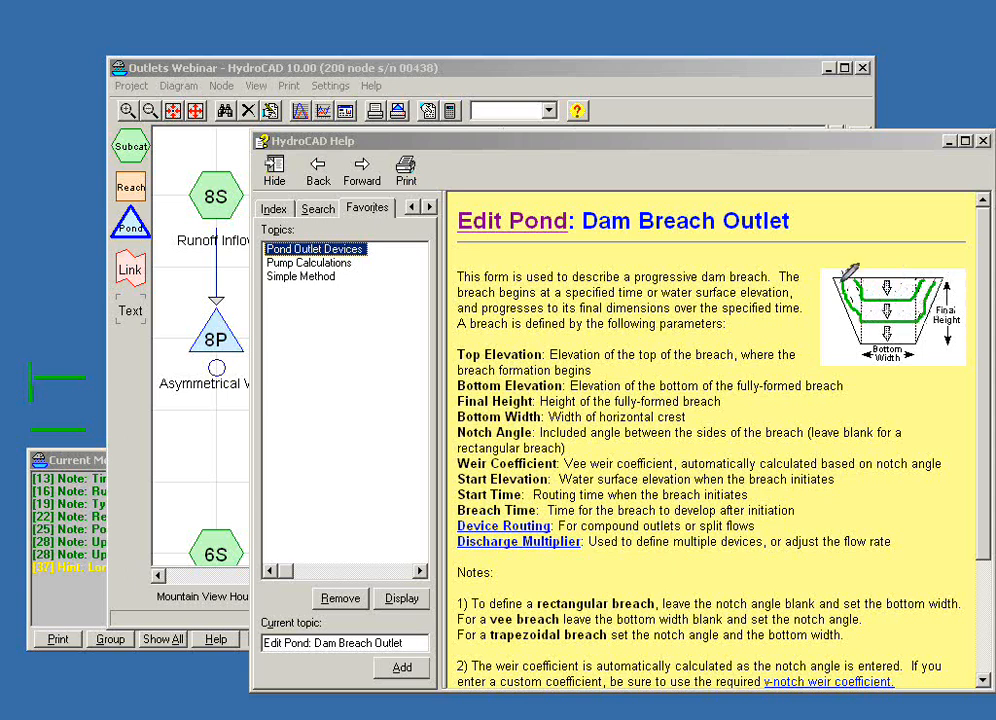
{"action": "mouse_move", "coordinate": [843, 270]}
{"action": "left_mouse_down"}
{"action": "mouse_move", "coordinate": [867, 332]}
{"action": "mouse_move", "coordinate": [918, 335]}
{"action": "mouse_move", "coordinate": [931, 315]}
{"action": "left_mouse_up"}
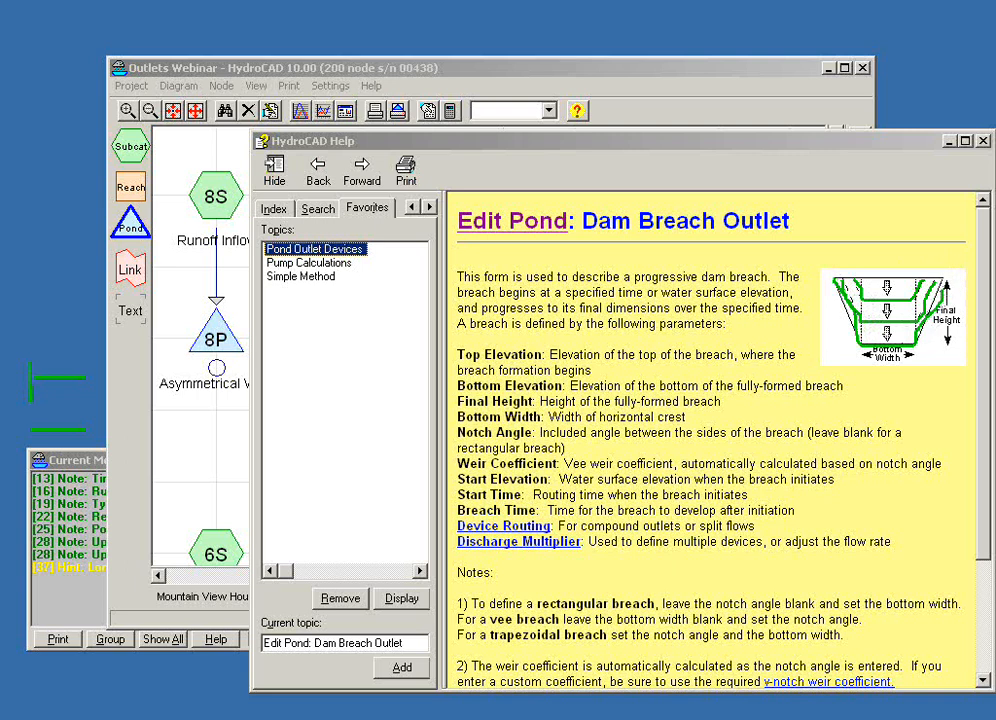
- Read the Dam Breach Outlet notes and the linked dam breach flow calculations topic, and close the help
{"action": "scroll", "coordinate": [980, 529], "scroll_direction": "down", "scroll_amount": 3}
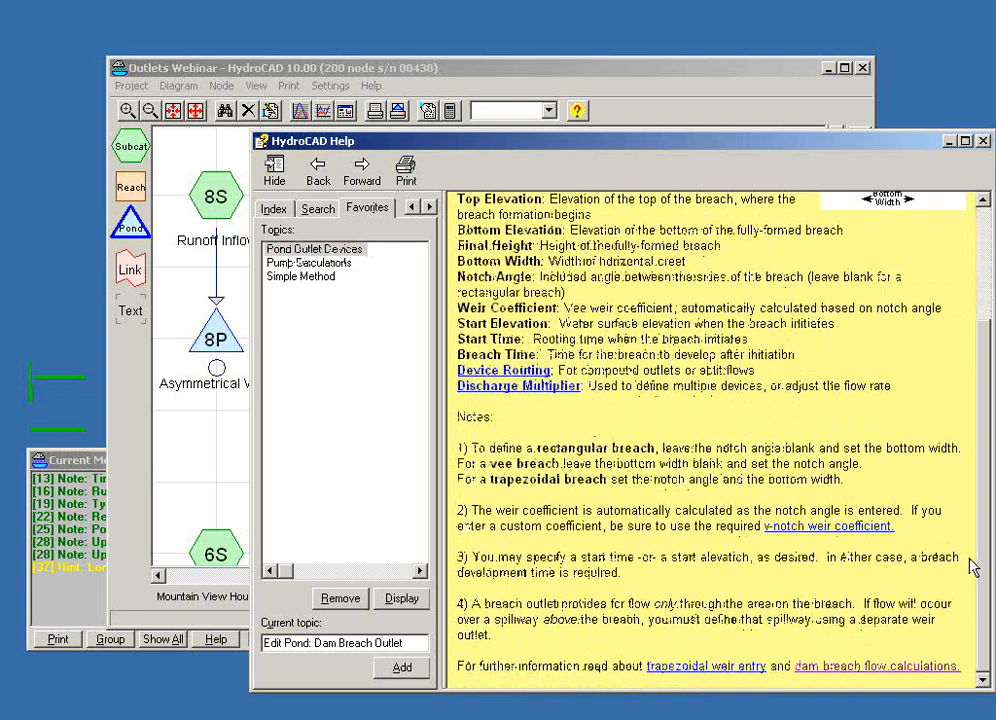
{"action": "left_click", "coordinate": [827, 668]}
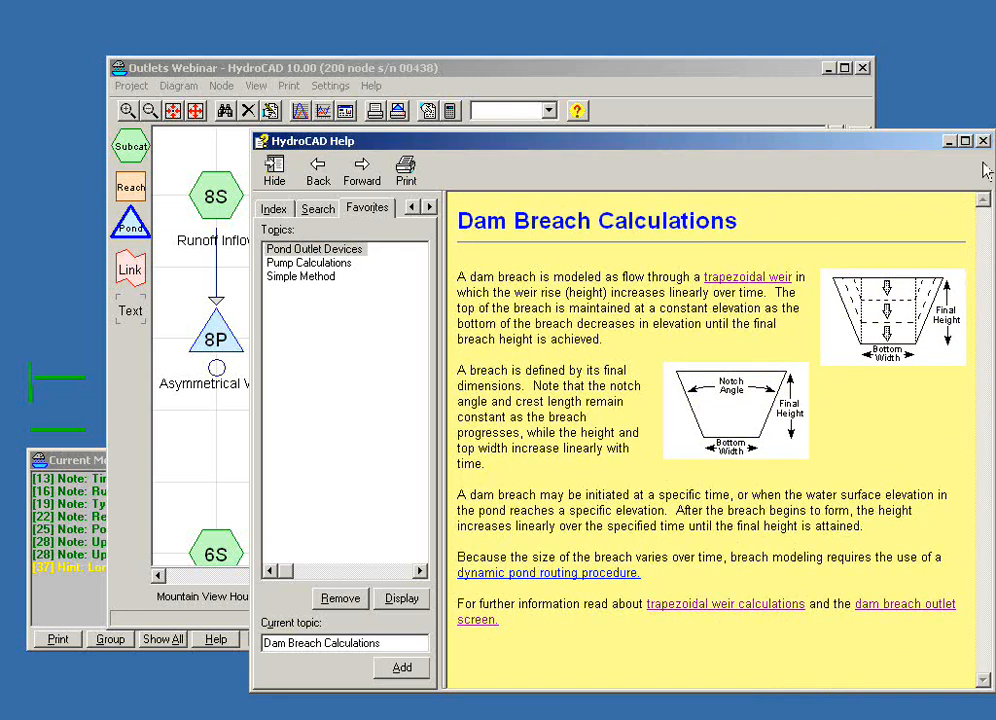
{"action": "left_click_drag", "start_coordinate": [884, 152], "coordinate": [878, 146]}
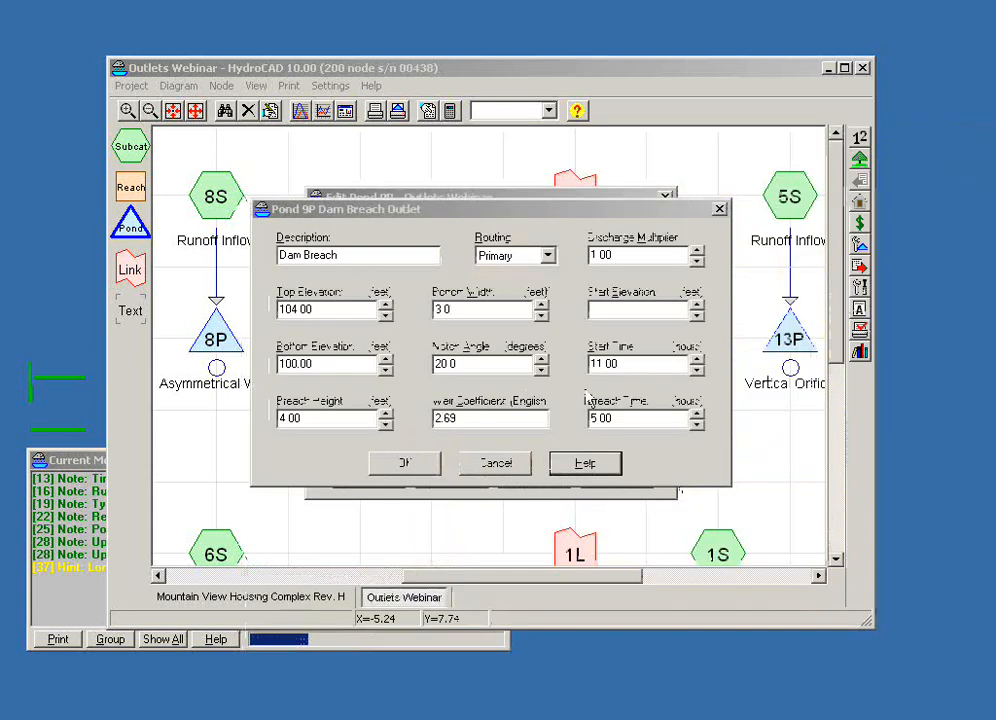
- Move the Dam Breach outlet editor aside to show pond 9P's outlet list, and accept and close both editors
{"action": "left_click_drag", "start_coordinate": [438, 222], "coordinate": [543, 296]}
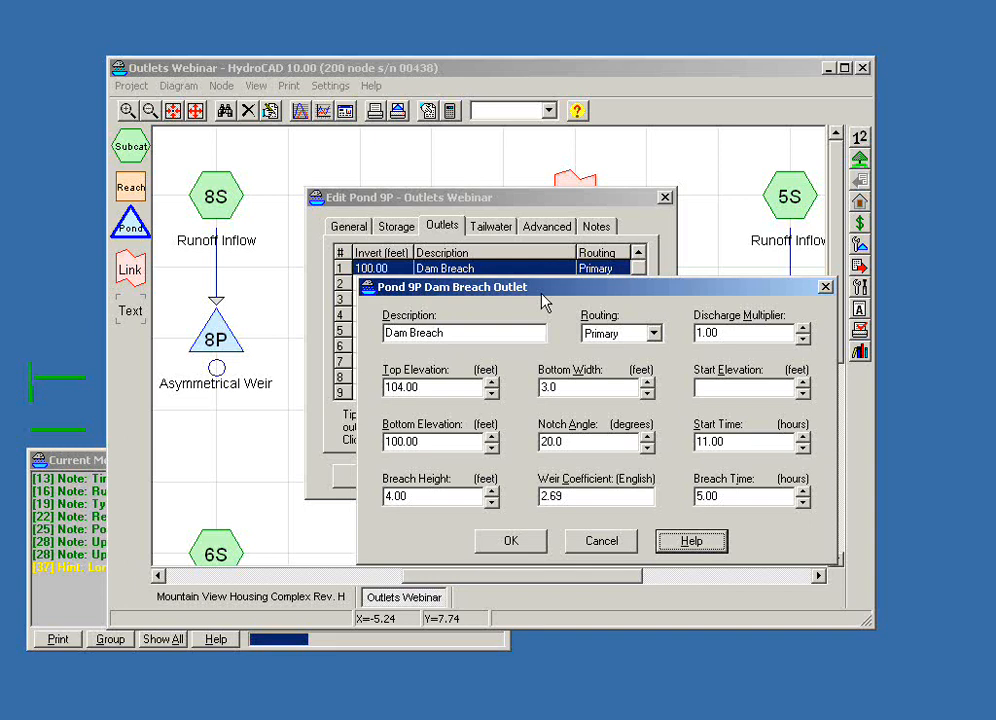
{"action": "left_click", "coordinate": [511, 540]}
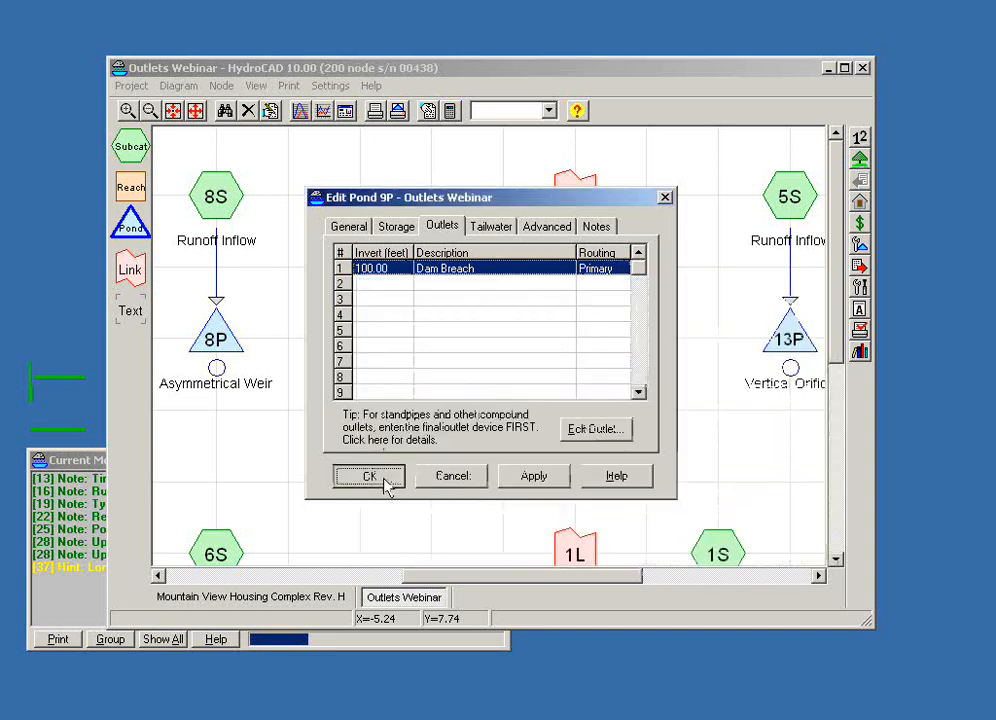
{"action": "left_click", "coordinate": [383, 479]}
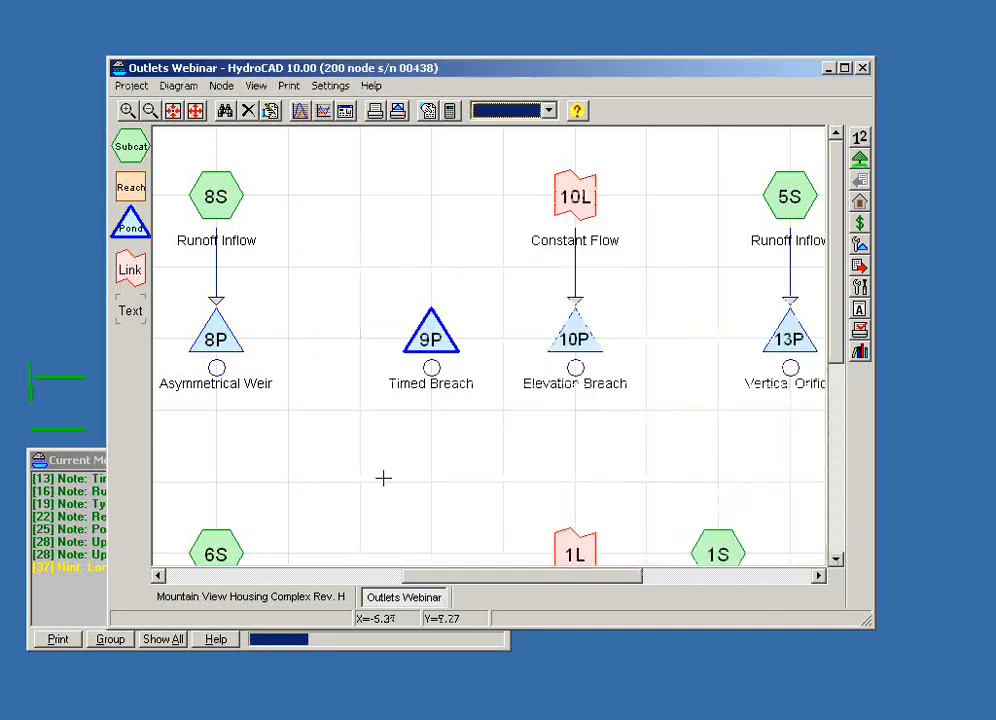
- Check the reach and pond routing methods in the calculation settings and close them without changes
{"action": "left_click", "coordinate": [448, 111]}
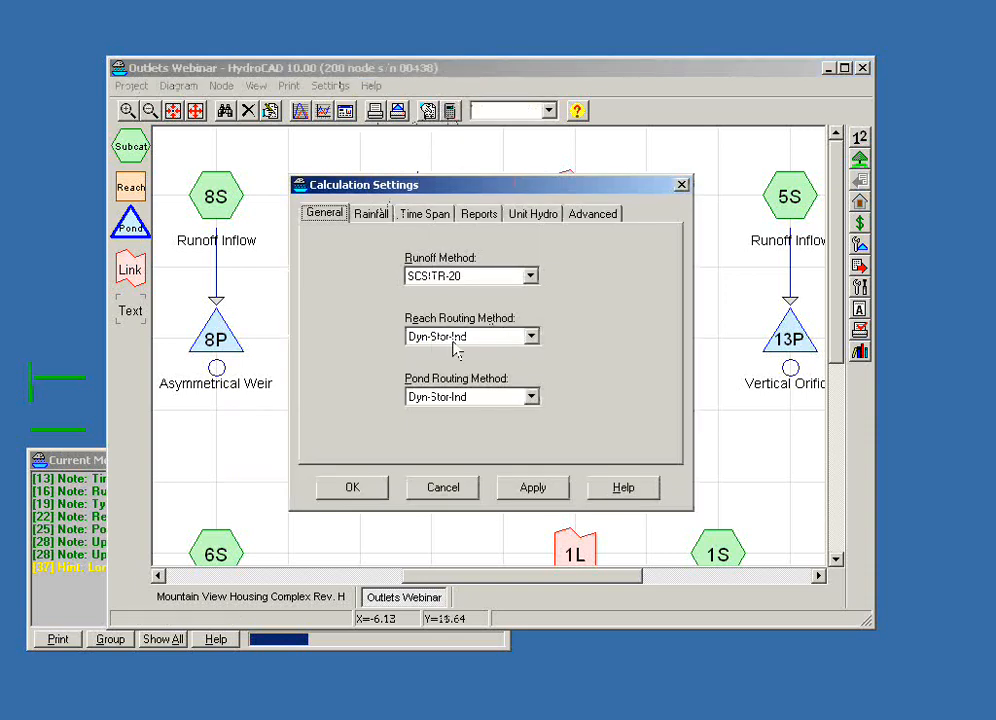
{"action": "left_click", "coordinate": [513, 345]}
{"action": "left_click", "coordinate": [514, 347]}
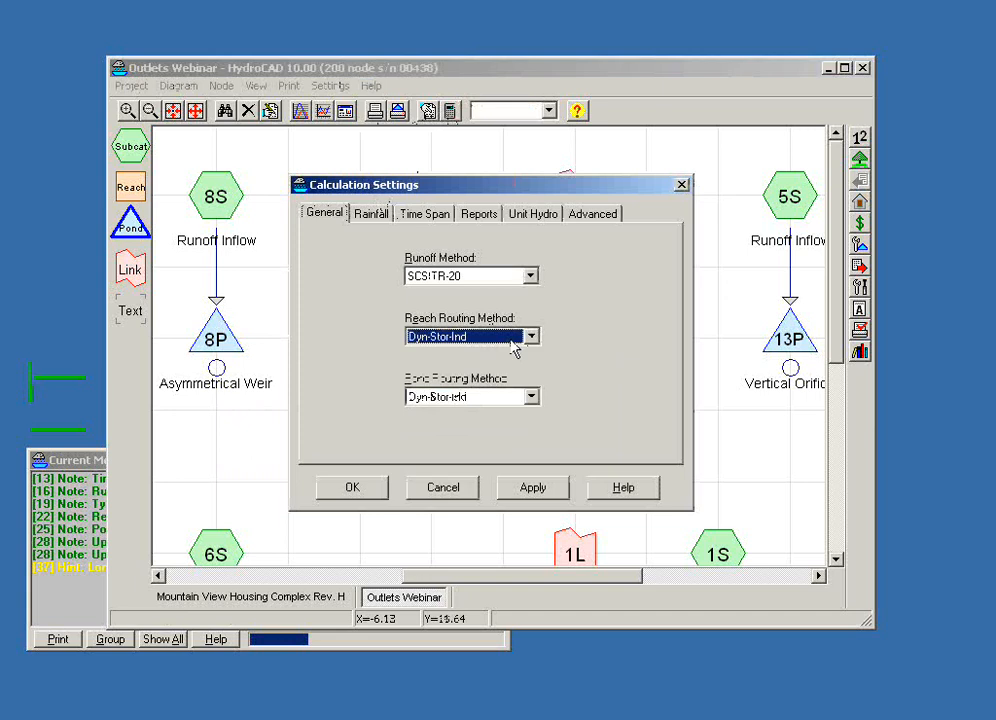
{"action": "left_click", "coordinate": [478, 399]}
{"action": "left_click", "coordinate": [478, 403]}
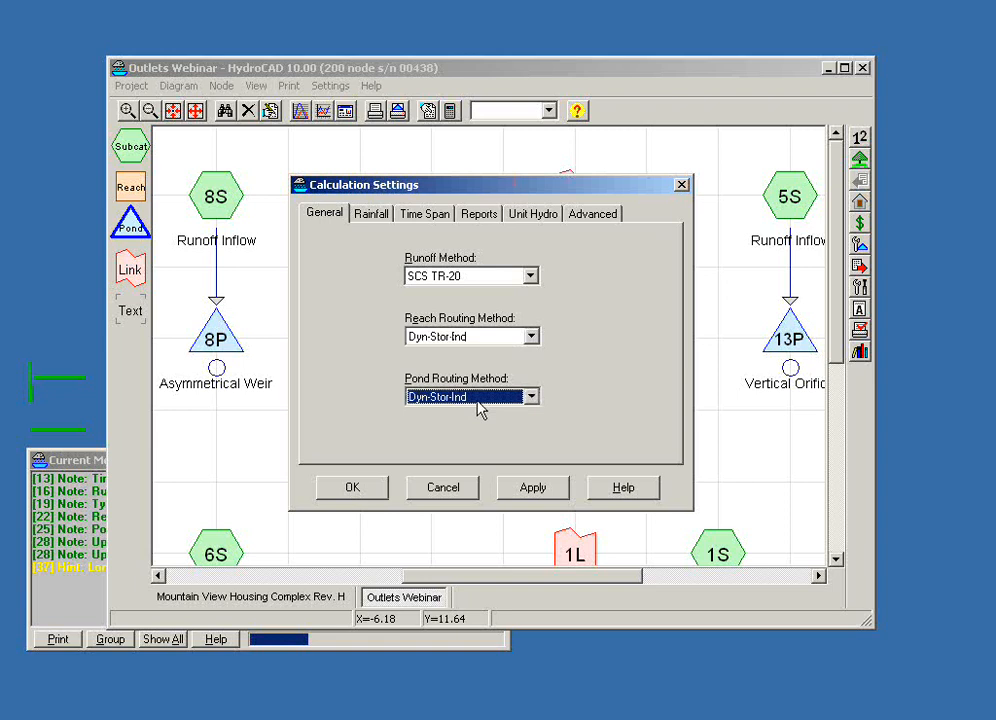
{"action": "left_click", "coordinate": [437, 490]}
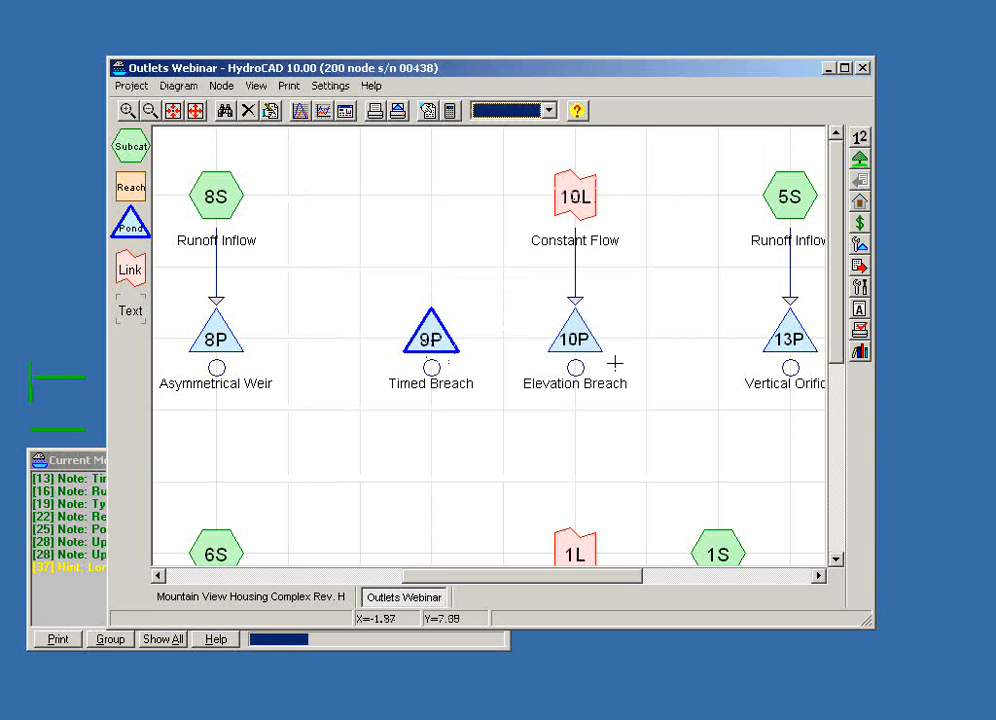
- Open the Timed Breach pond 9P report and add the Elevation curve to its hydrograph
{"action": "double_click", "coordinate": [431, 338]}
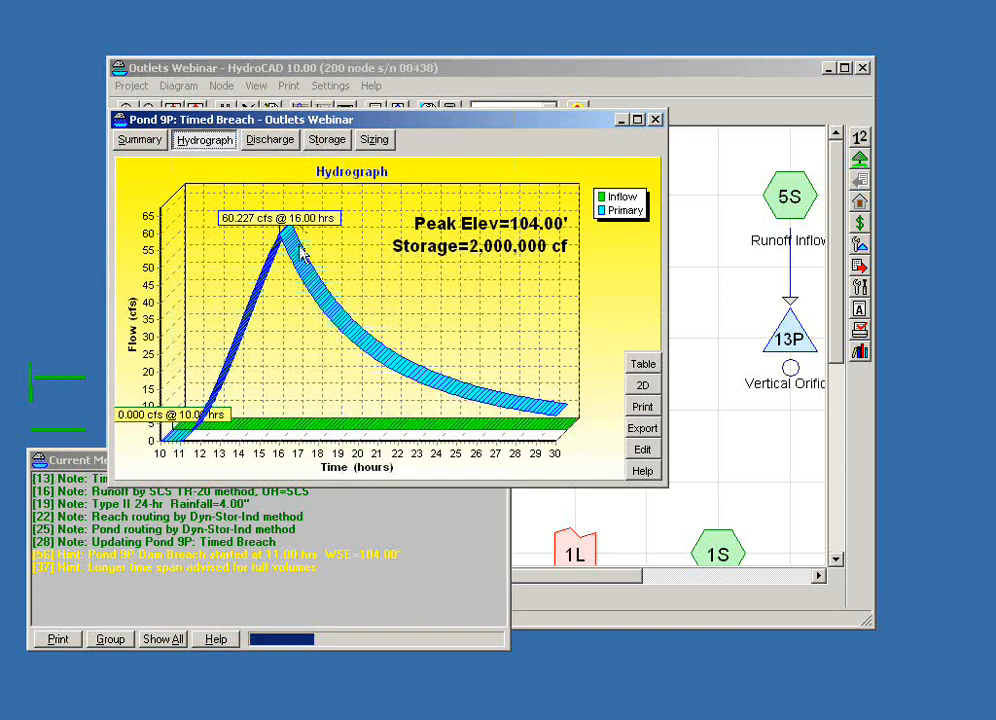
{"action": "right_click", "coordinate": [415, 278]}
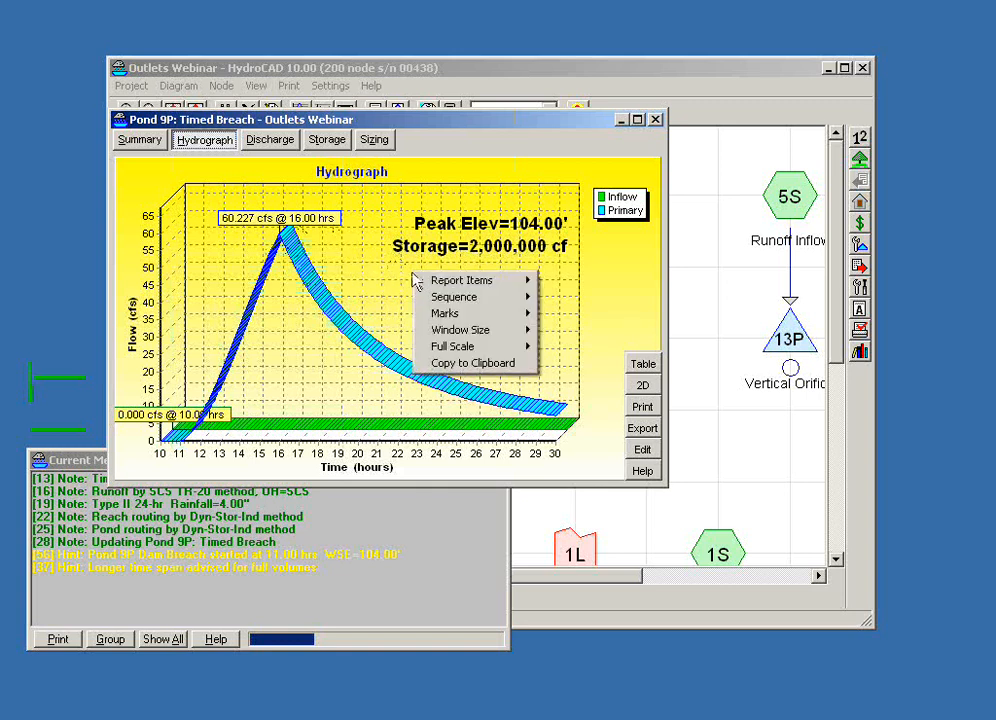
{"action": "mouse_move", "coordinate": [452, 284]}
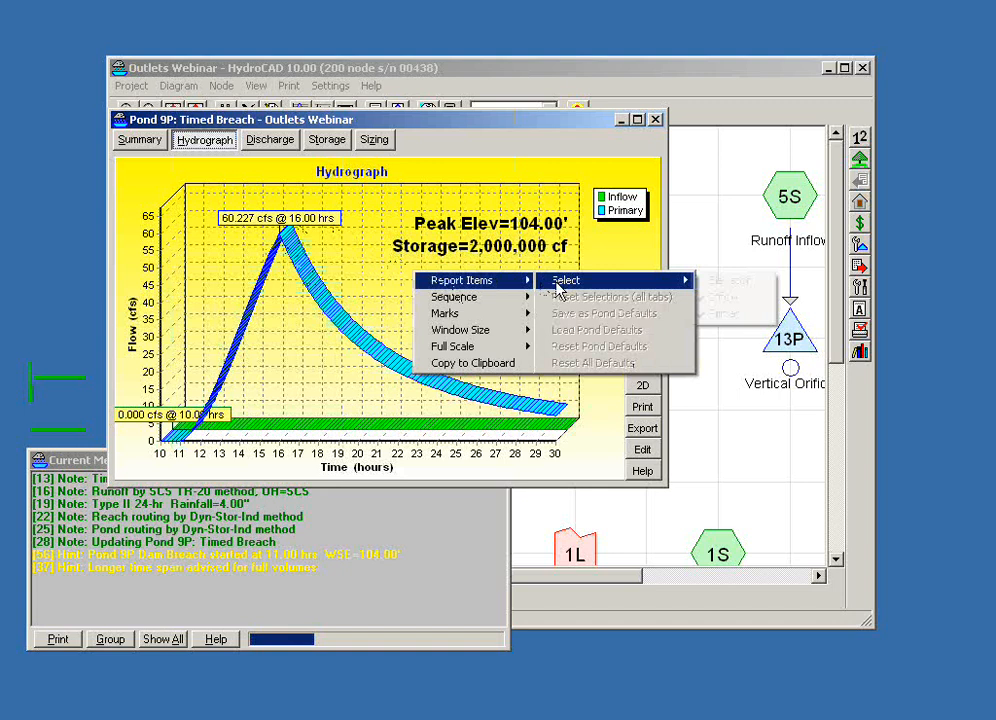
{"action": "mouse_move", "coordinate": [682, 281]}
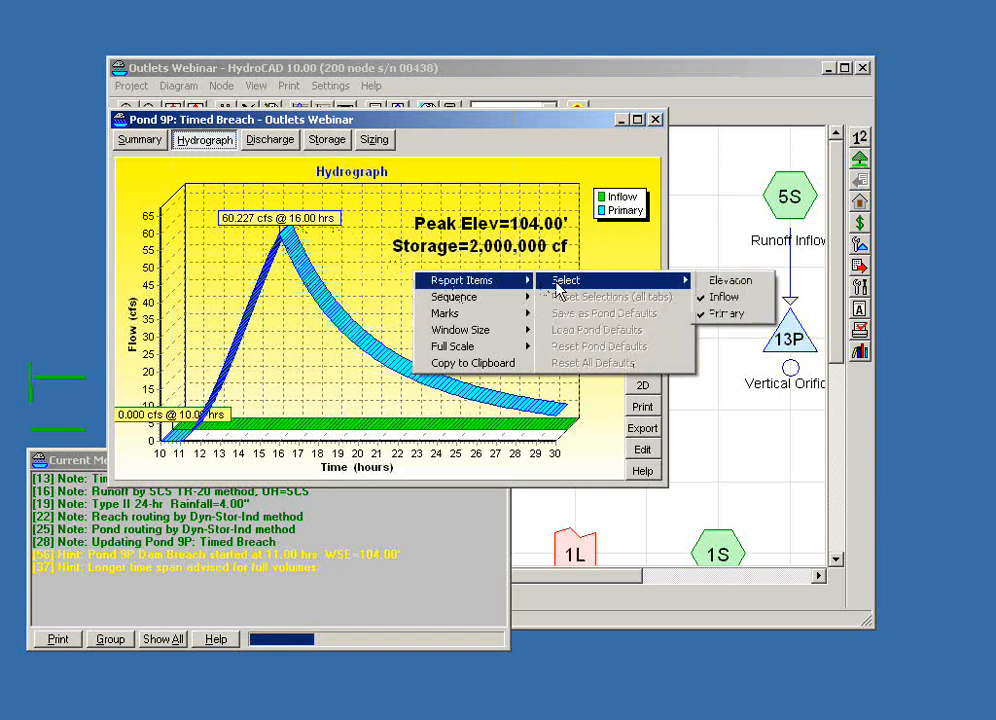
{"action": "left_click", "coordinate": [705, 283]}
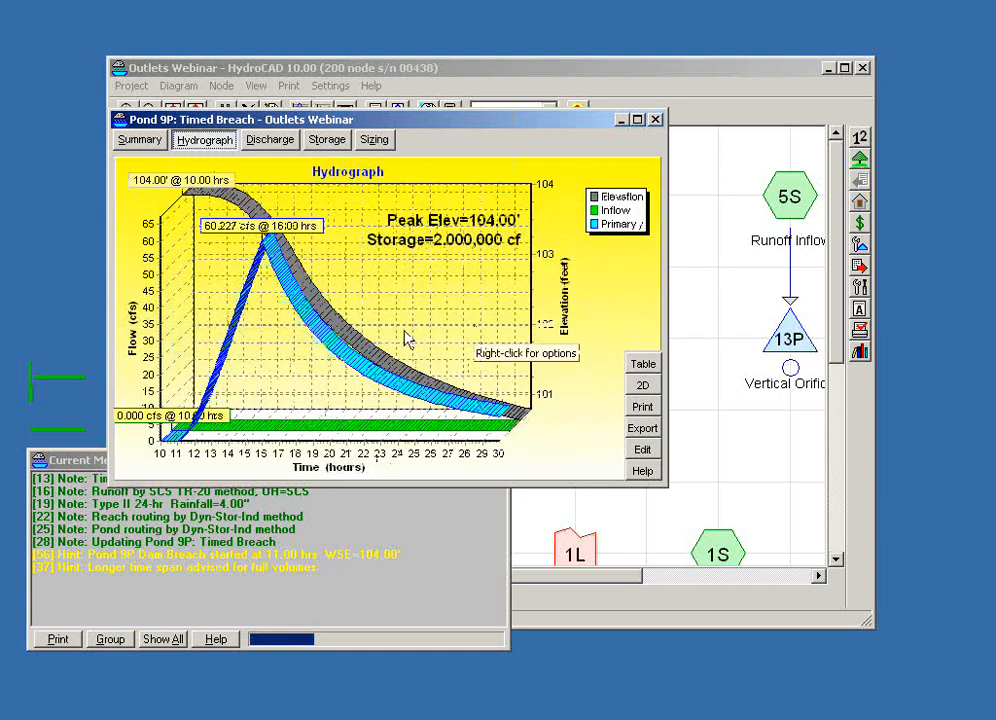
- Save the hydrograph's current report item selection as the pond defaults and close pond 9P's report
{"action": "right_click", "coordinate": [408, 292]}
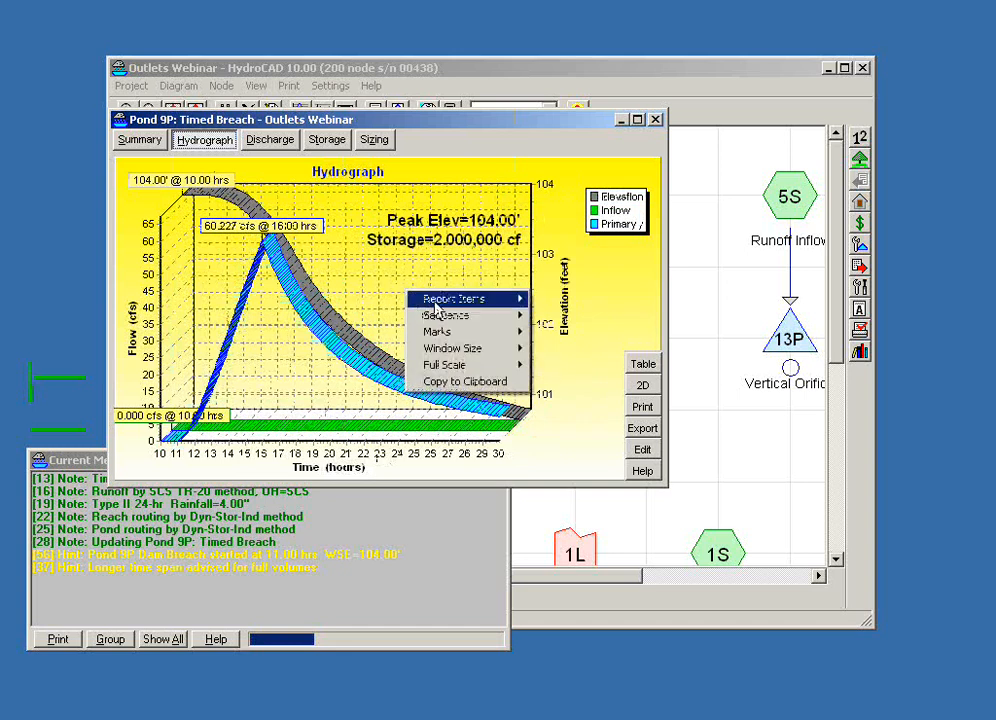
{"action": "mouse_move", "coordinate": [436, 306]}
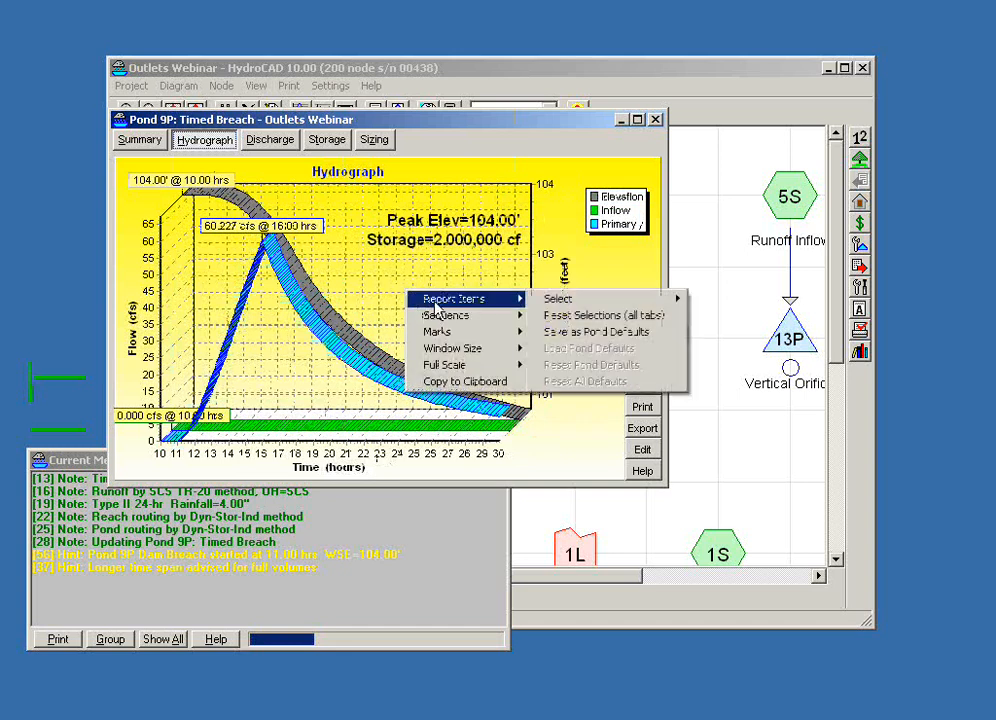
{"action": "left_click", "coordinate": [565, 338]}
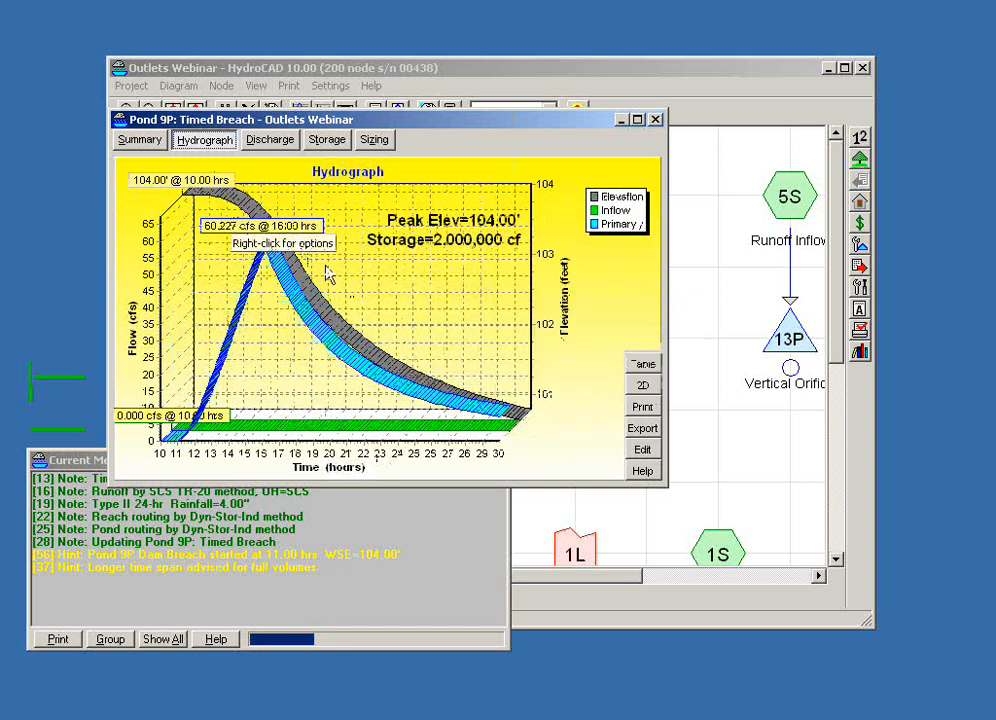
{"action": "left_click", "coordinate": [655, 120]}
- Reopen pond 9P's report, move it clear of the diagram edge and display its hydrograph in 2D
{"action": "left_click", "coordinate": [432, 340]}
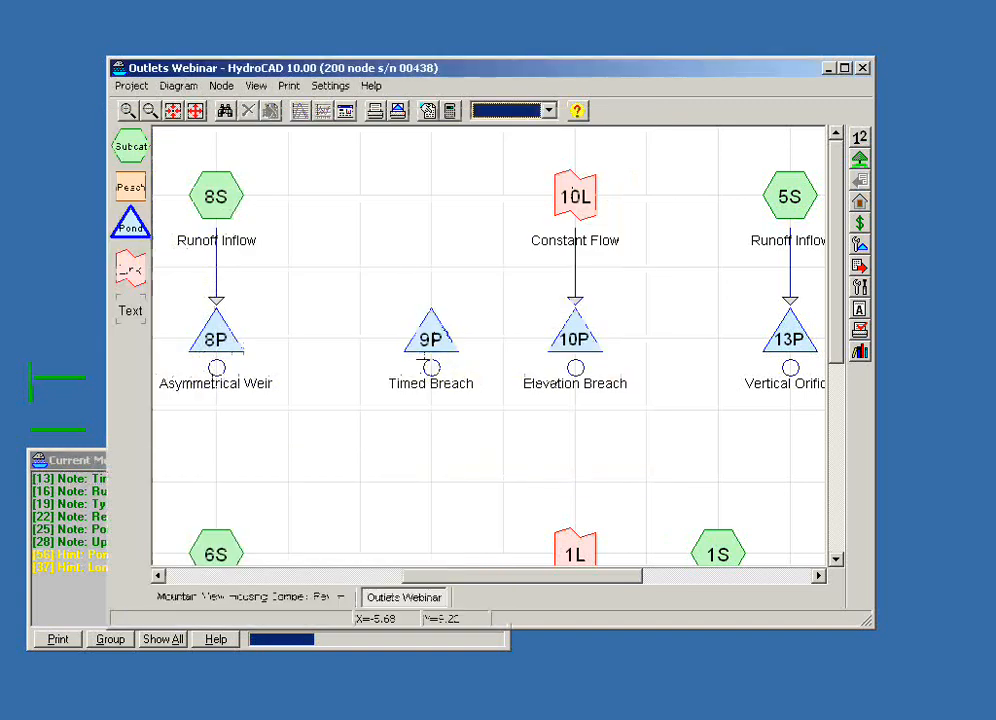
{"action": "double_click", "coordinate": [434, 342]}
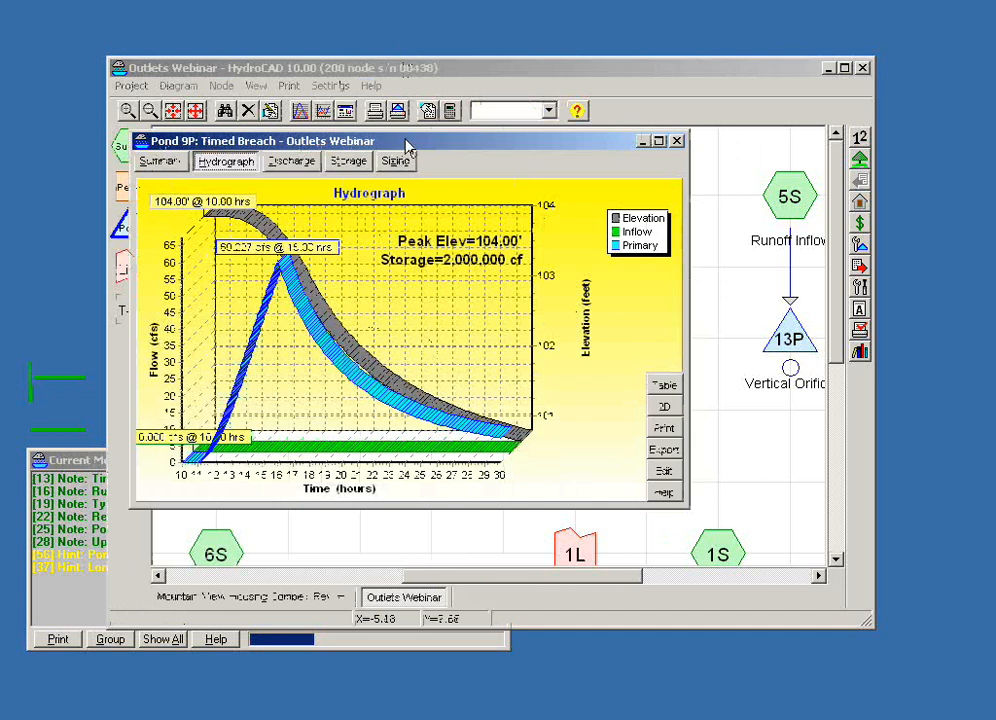
{"action": "left_click_drag", "start_coordinate": [405, 146], "coordinate": [496, 152]}
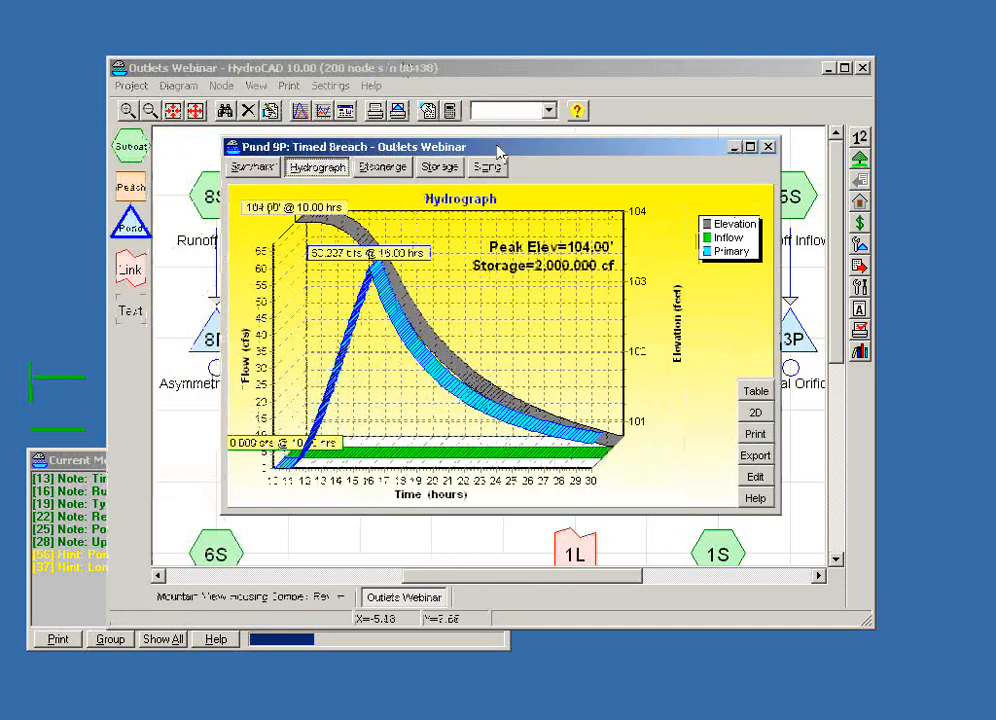
{"action": "left_click", "coordinate": [755, 422]}
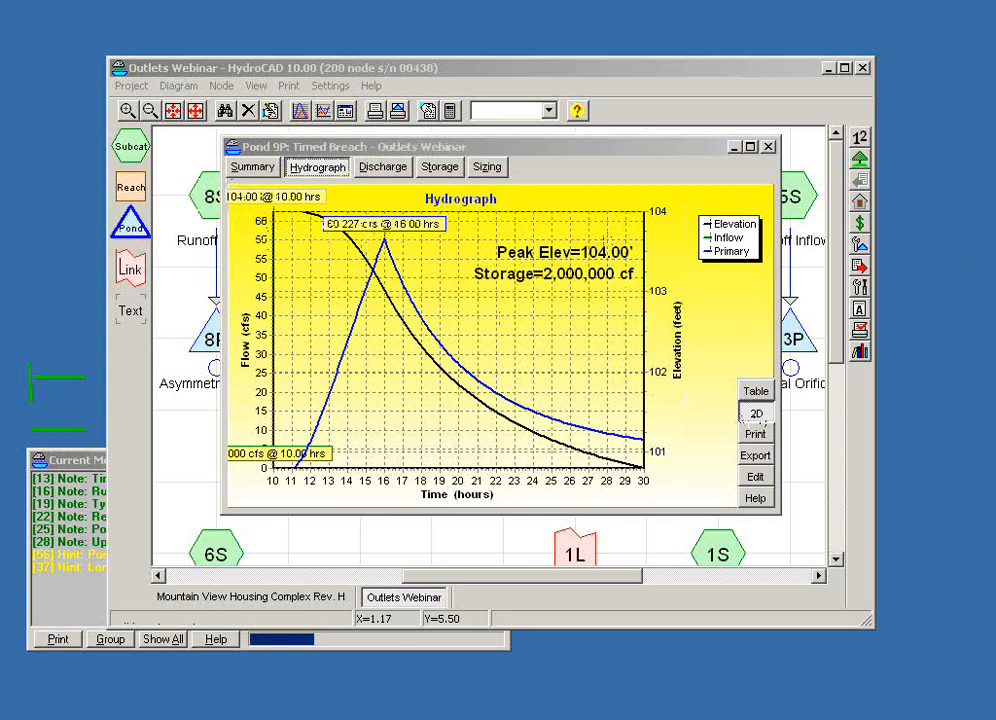
- Check the starting elevation in pond 9P's advanced settings and close the pond editor without changes
{"action": "left_click", "coordinate": [756, 477]}
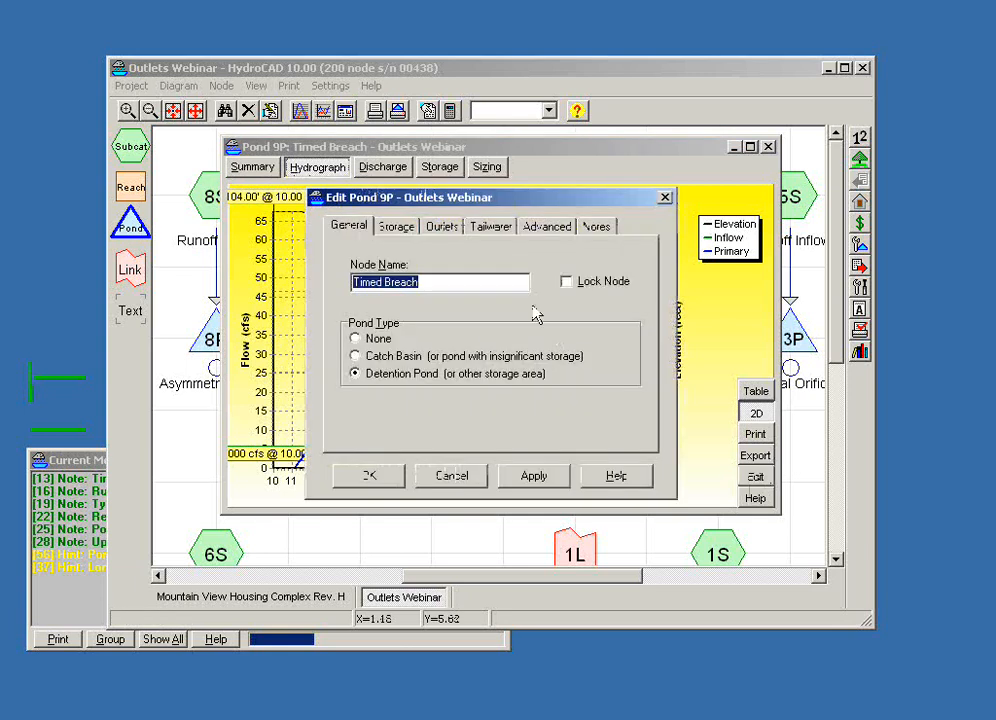
{"action": "left_click", "coordinate": [549, 228]}
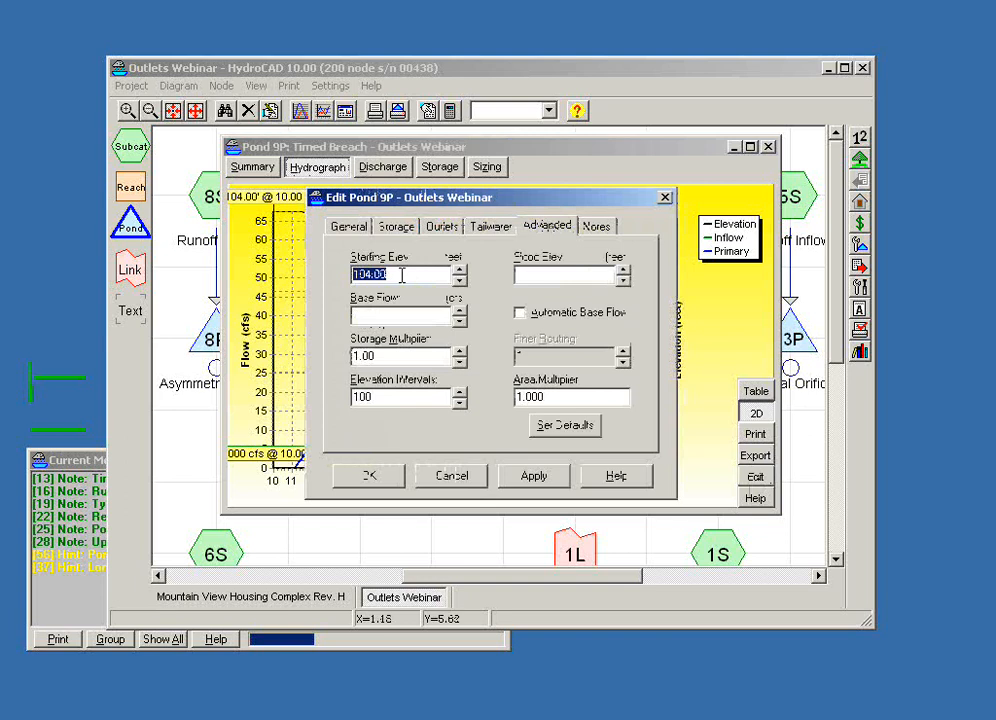
{"action": "left_click", "coordinate": [447, 477]}
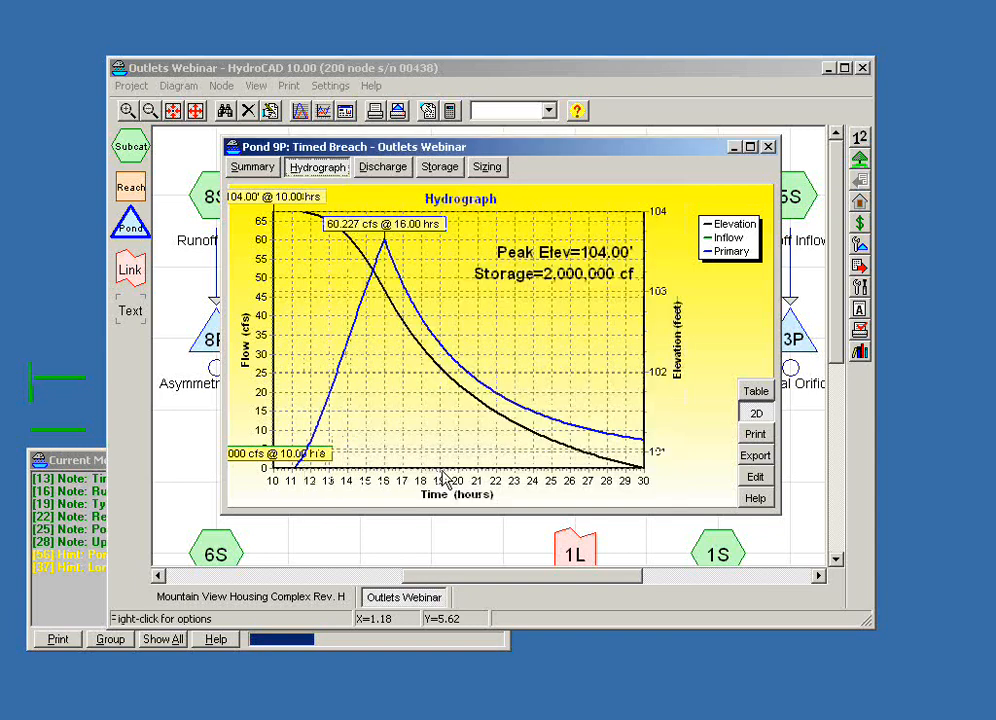
- Examine pond 9P's summary report, including its routing results, storage description and Dam Breach outlet device details
{"action": "left_click", "coordinate": [253, 167]}
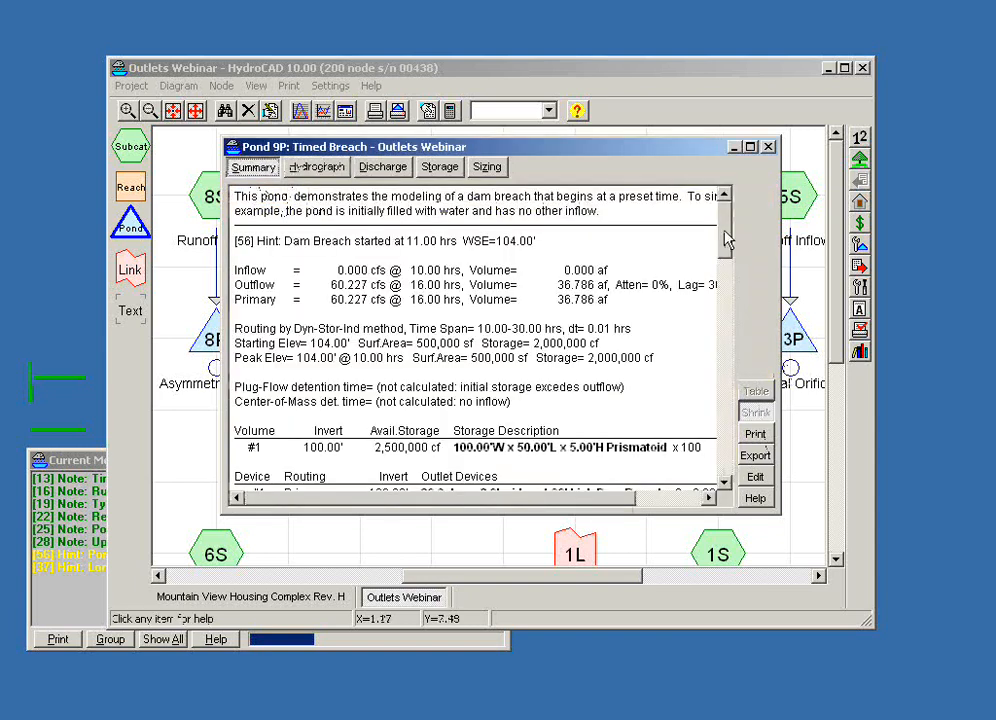
{"action": "left_click_drag", "start_coordinate": [725, 231], "coordinate": [725, 266]}
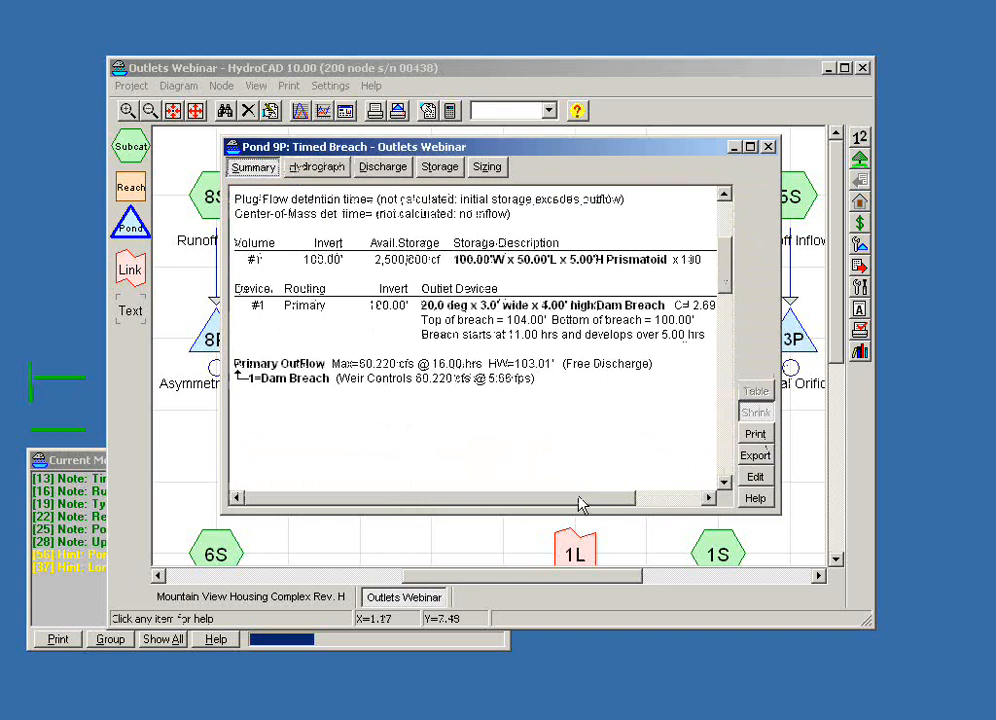
{"action": "left_click_drag", "start_coordinate": [583, 503], "coordinate": [629, 507]}
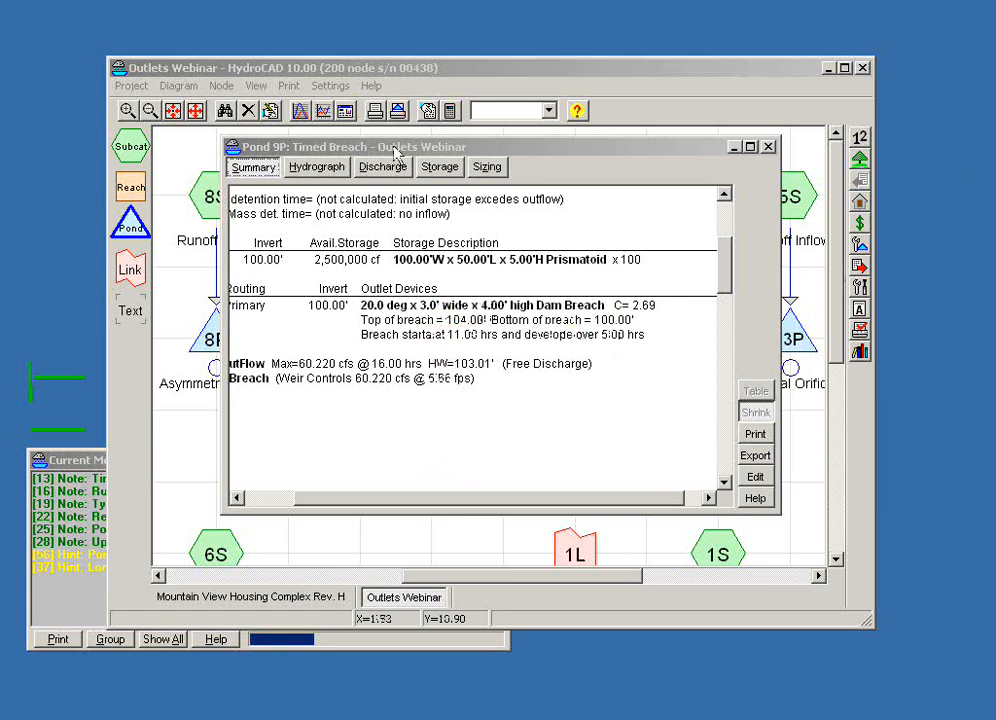
- Return to pond 9P's hydrograph, maximize the report window and display the graph in 3D
{"action": "left_click", "coordinate": [316, 167]}
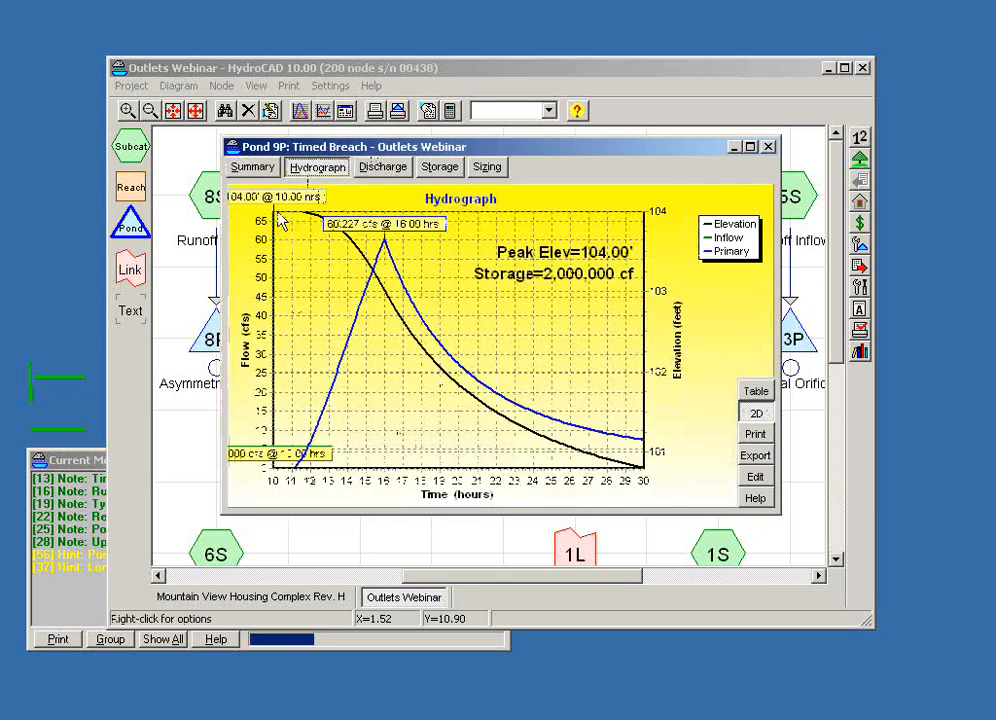
{"action": "left_click", "coordinate": [751, 148]}
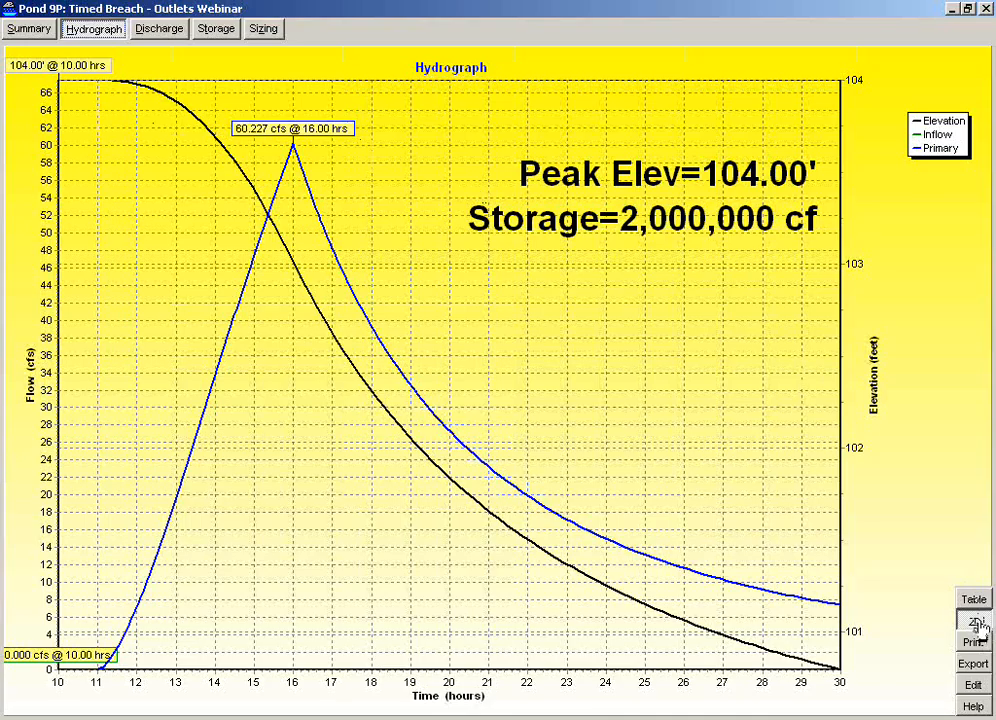
{"action": "left_click", "coordinate": [974, 622]}
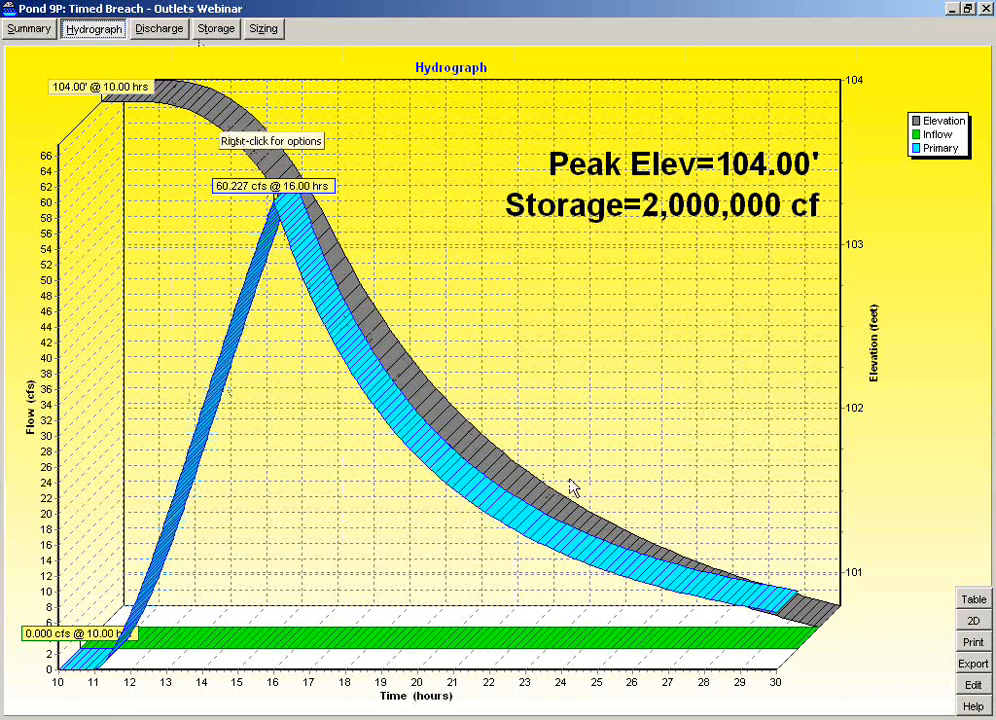
- Display pond 9P's hydrograph in 2D, view its stage-discharge curve and close the report
{"action": "left_click", "coordinate": [974, 623]}
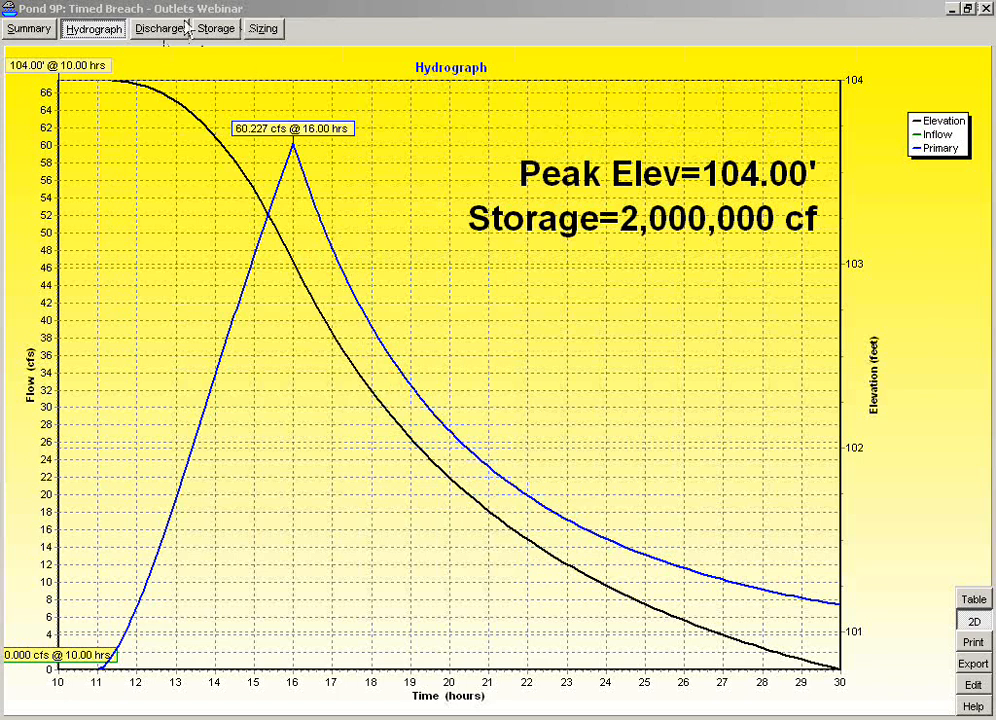
{"action": "left_click", "coordinate": [163, 36]}
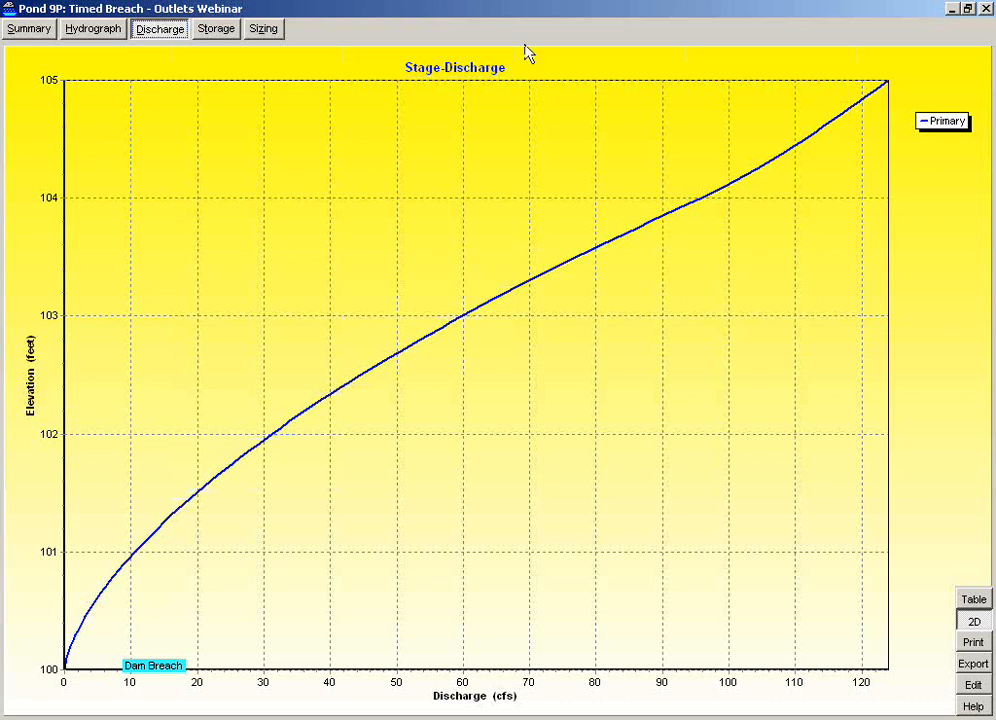
{"action": "left_click", "coordinate": [983, 8]}
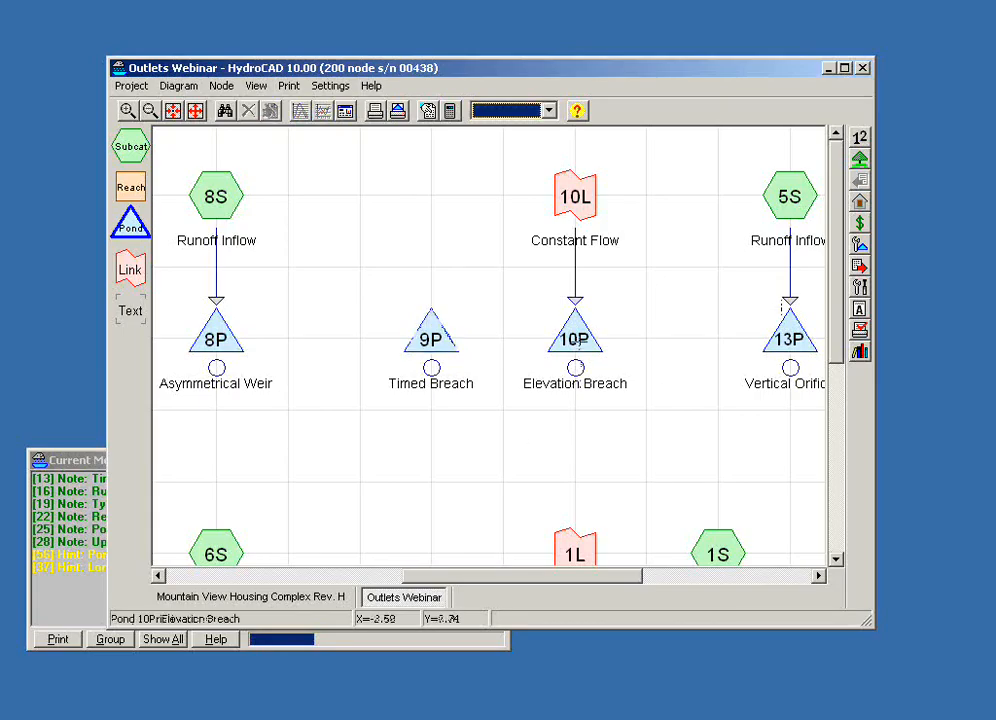
- Open pond 10P's report, maximize it and display its hydrograph in 2D
{"action": "left_click", "coordinate": [576, 345]}
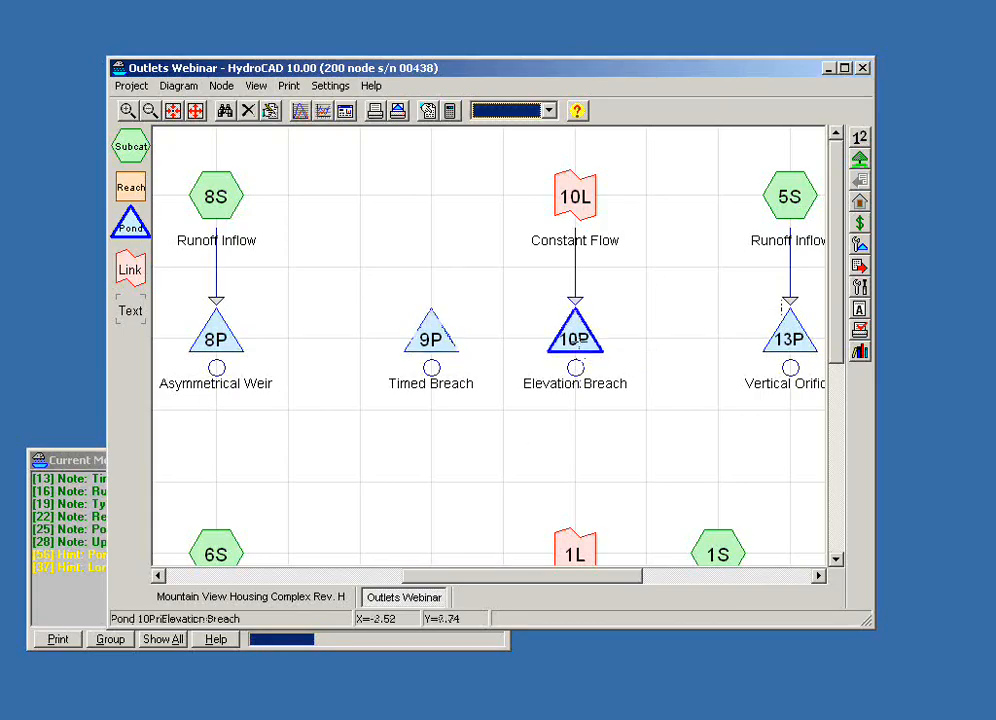
{"action": "double_click", "coordinate": [577, 336]}
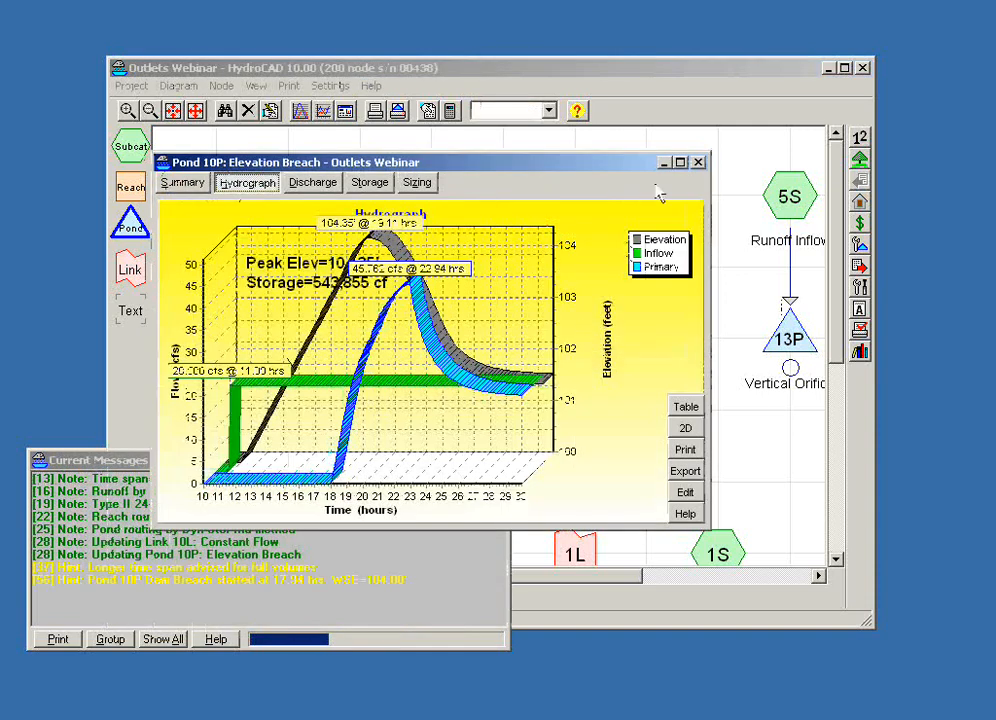
{"action": "left_click", "coordinate": [681, 163]}
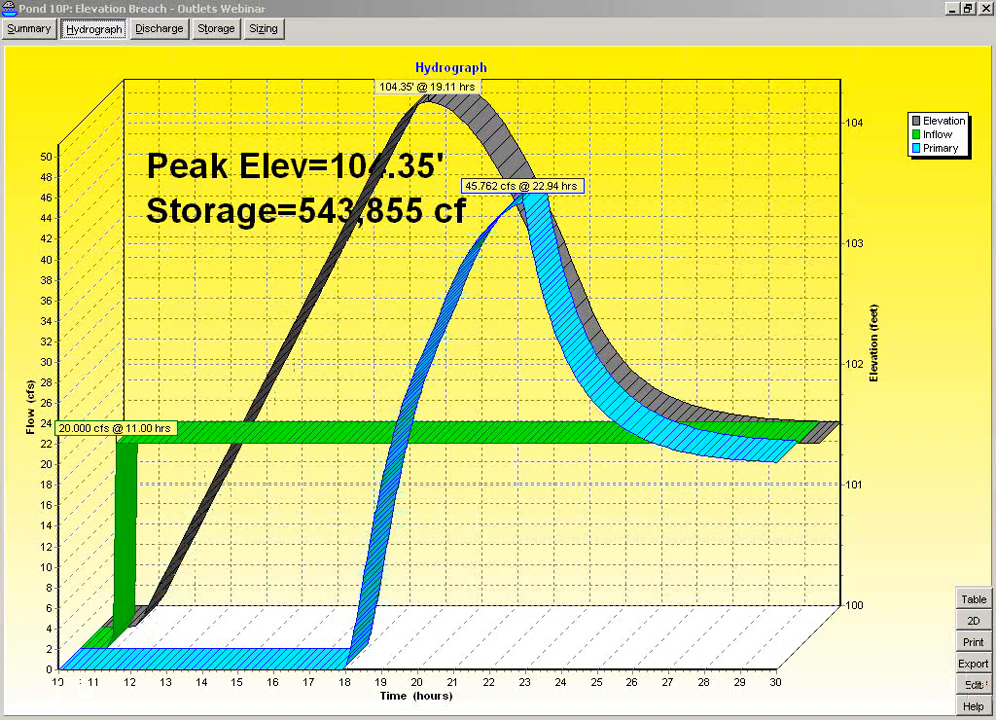
{"action": "left_click", "coordinate": [974, 623]}
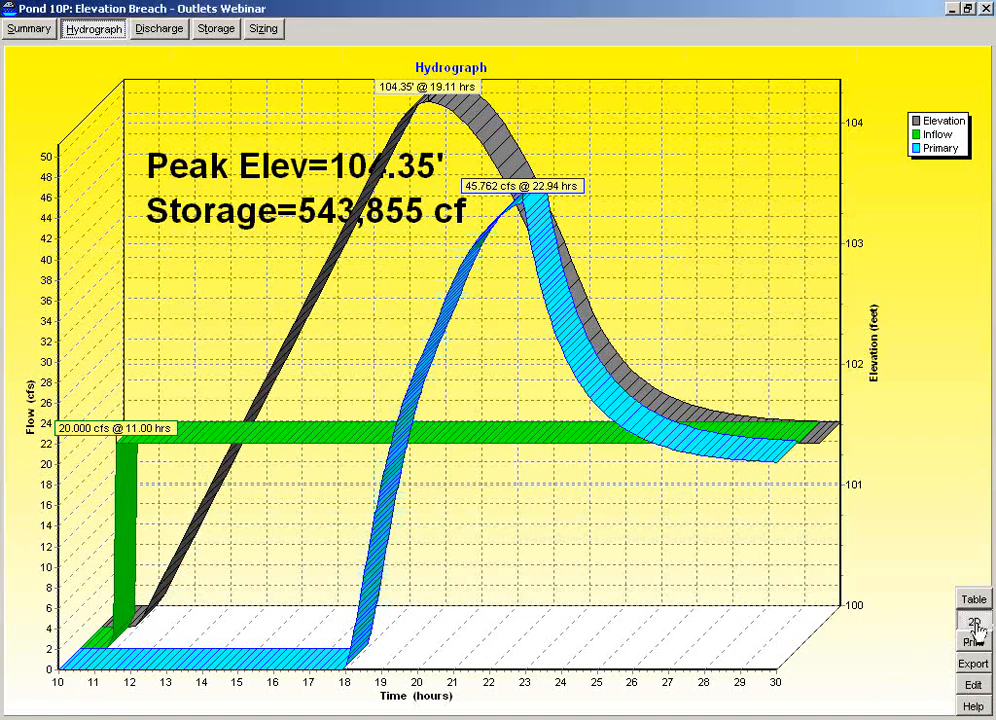
{"action": "left_click", "coordinate": [974, 623]}
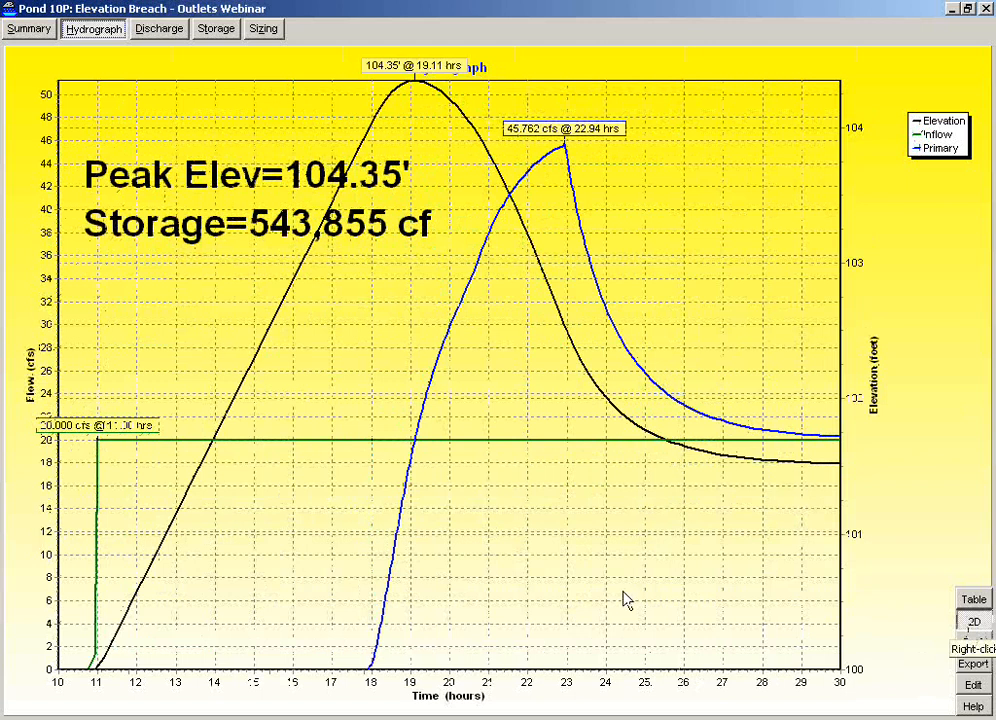
- Review pond 10P's summary, show its hydrograph in 3D again and close the restored report window
{"action": "left_click", "coordinate": [27, 29]}
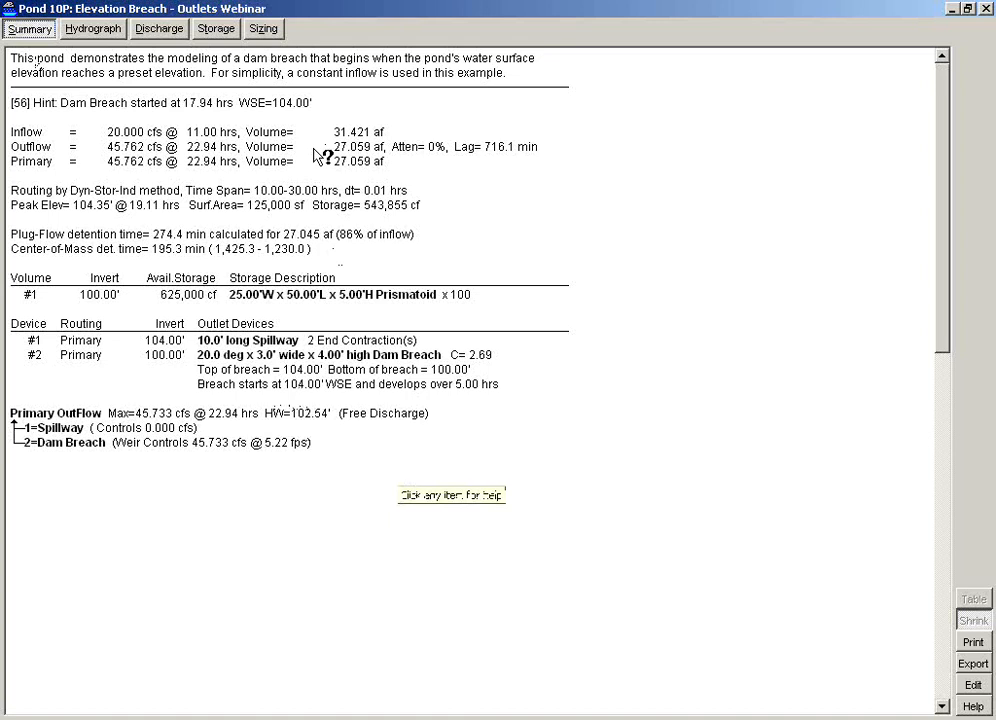
{"action": "left_click", "coordinate": [100, 30]}
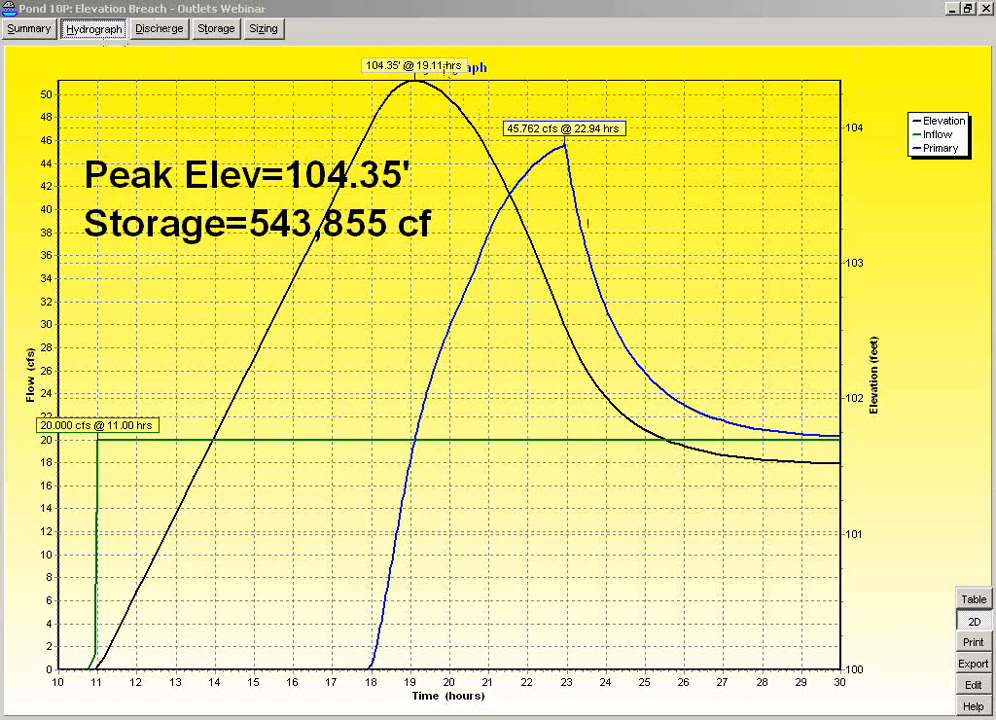
{"action": "left_click", "coordinate": [970, 621]}
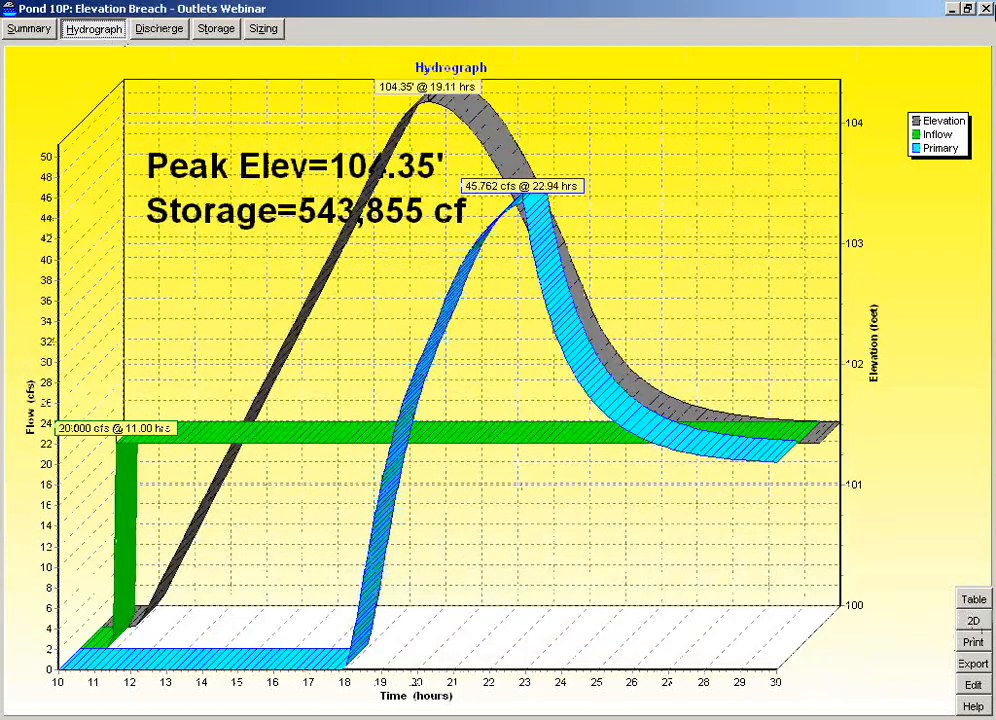
{"action": "double_click", "coordinate": [752, 10]}
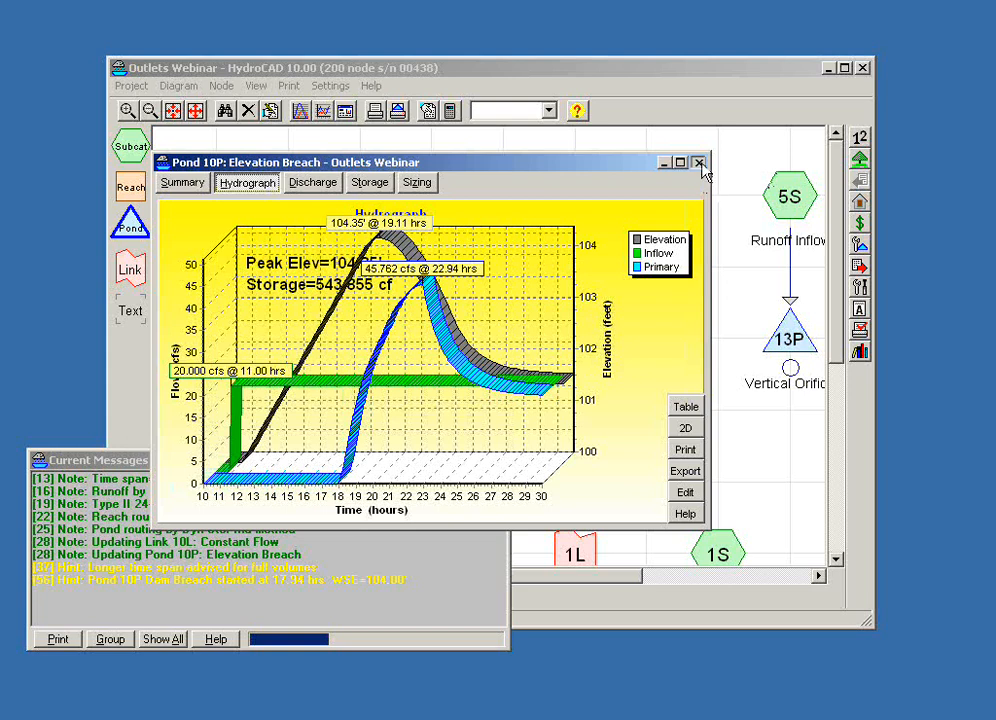
{"action": "left_click", "coordinate": [699, 162]}
- Add a new link just below and beside pond 10P and route the pond's primary outflow to it
{"action": "left_click", "coordinate": [656, 347]}
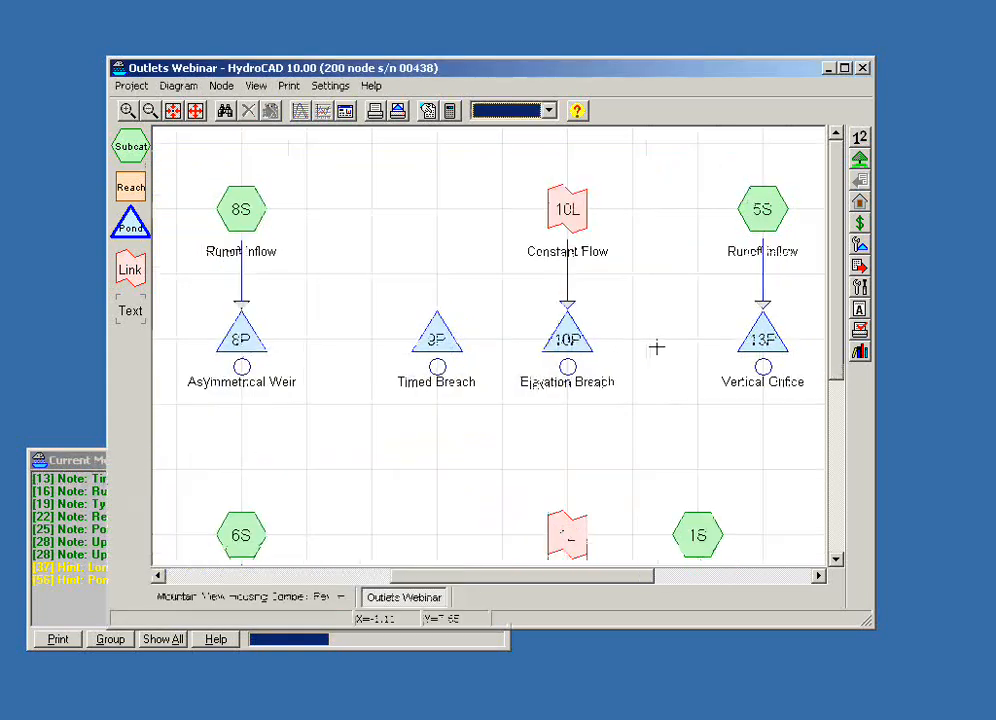
{"action": "left_click_drag", "start_coordinate": [656, 347], "coordinate": [562, 338]}
{"action": "mouse_move", "coordinate": [478, 330]}
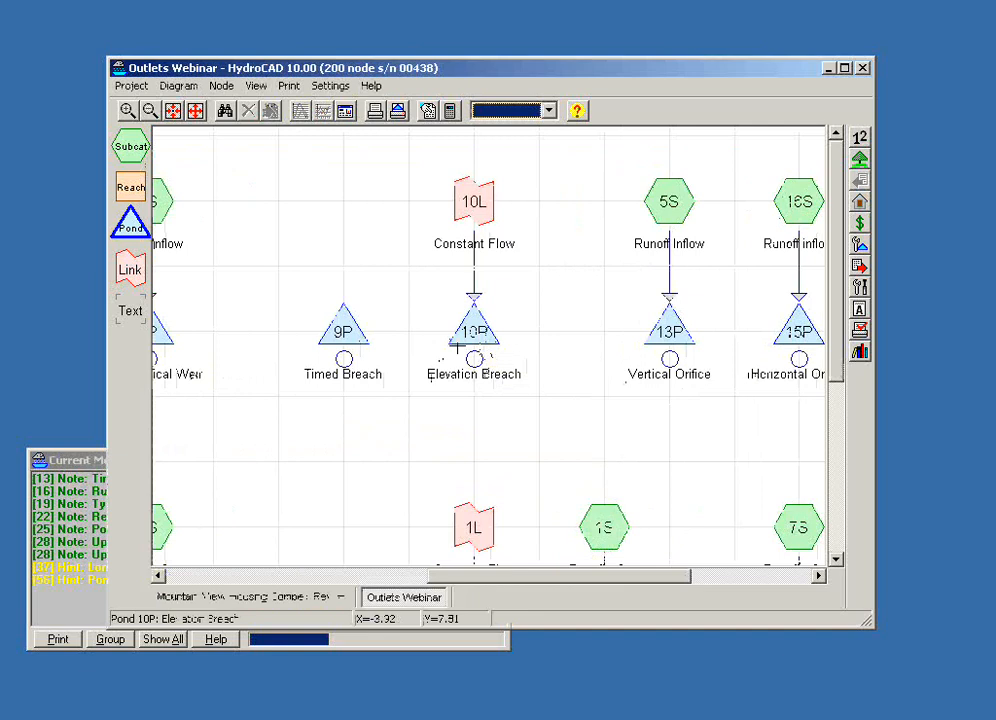
{"action": "mouse_move", "coordinate": [456, 345]}
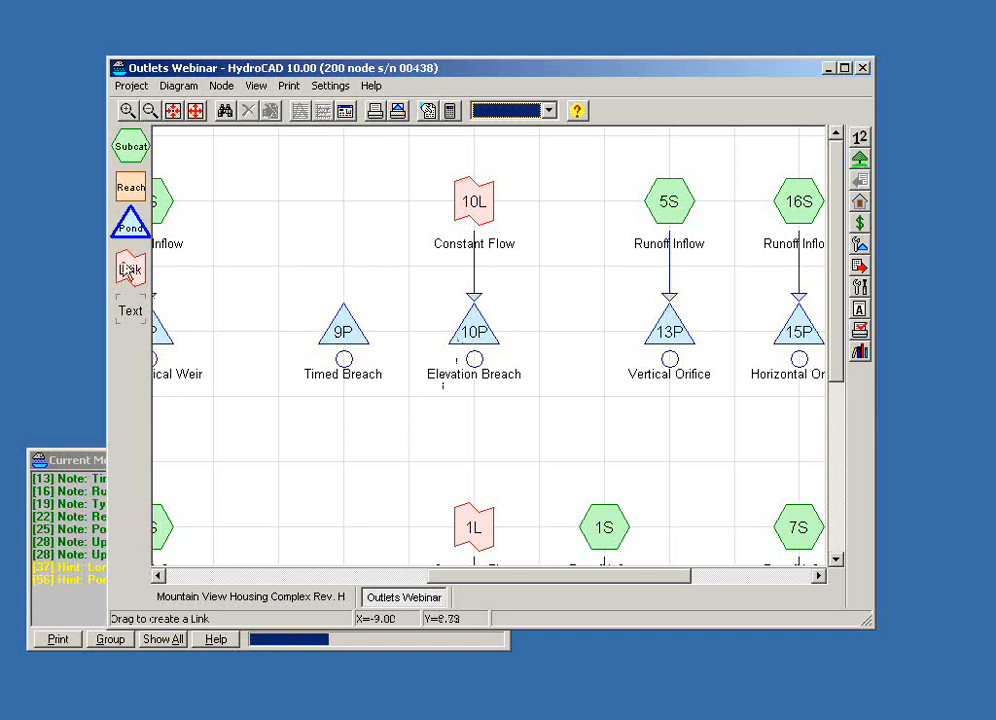
{"action": "left_click_drag", "start_coordinate": [129, 270], "coordinate": [409, 398]}
{"action": "left_click_drag", "start_coordinate": [507, 430], "coordinate": [527, 432]}
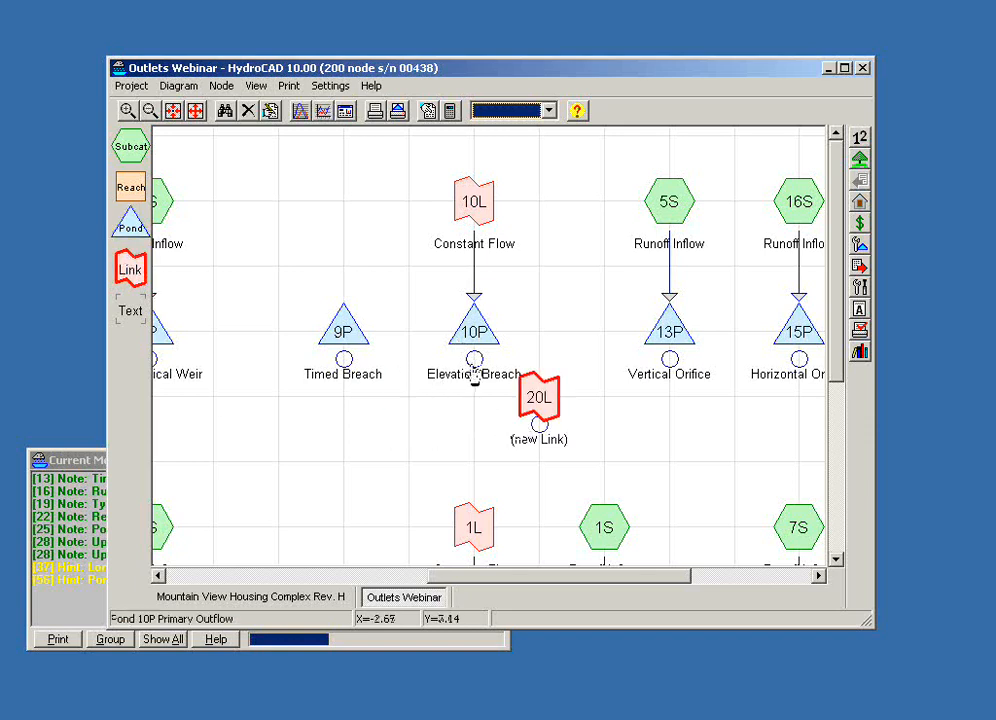
{"action": "left_click_drag", "start_coordinate": [474, 359], "coordinate": [537, 402]}
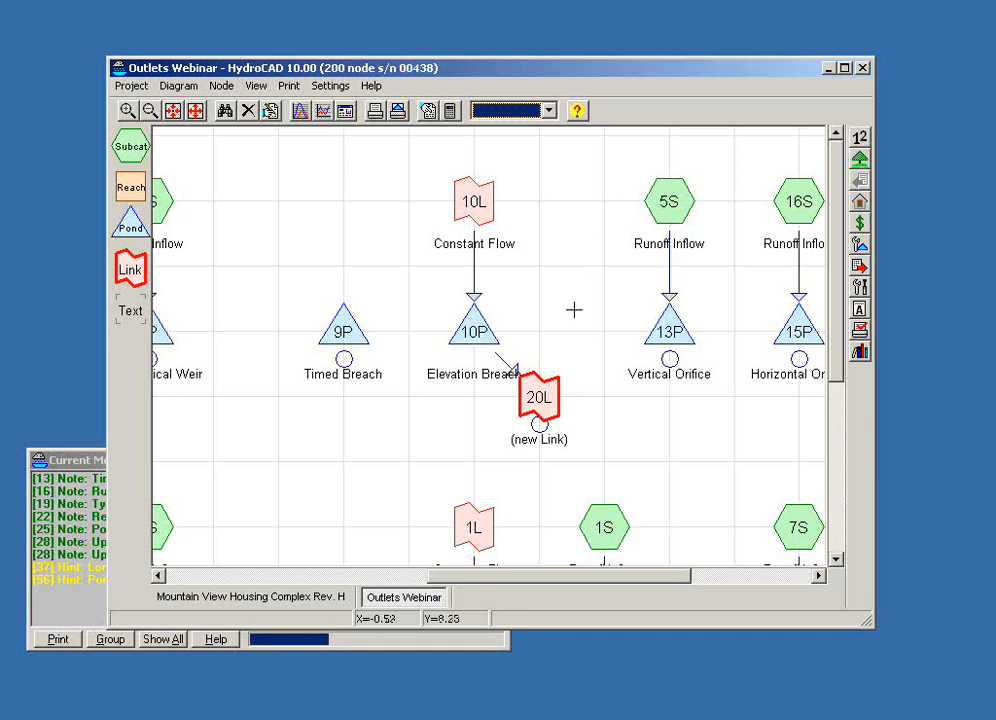
- Open the Vertical Orifice outlet device of pond 13P for editing and shift its dialog slightly
{"action": "left_click_drag", "start_coordinate": [647, 407], "coordinate": [432, 422]}
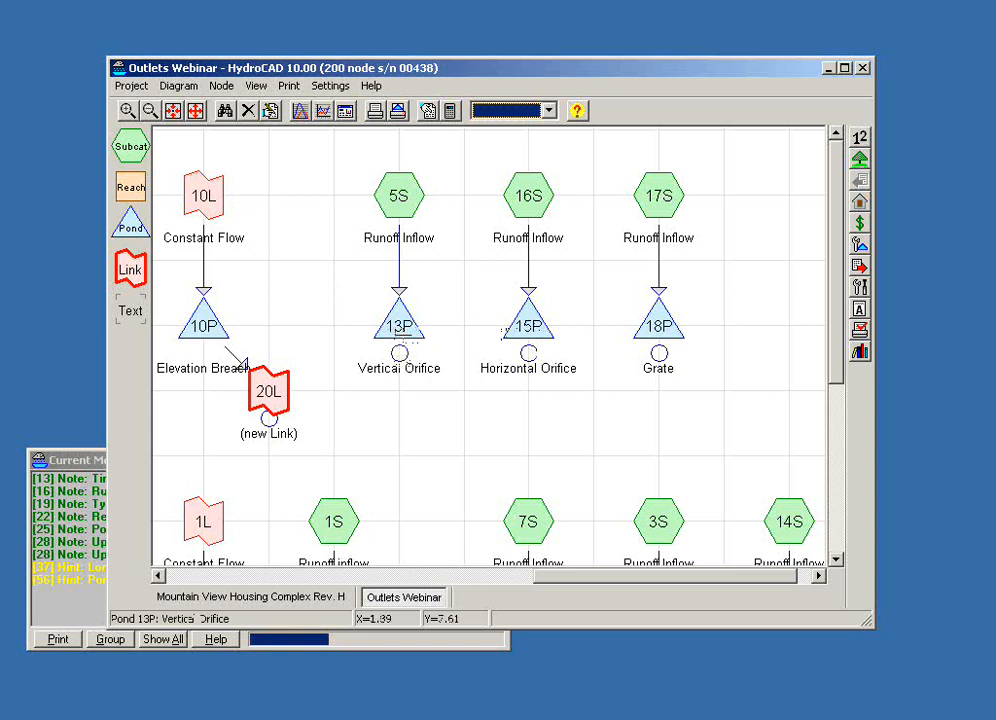
{"action": "left_click", "coordinate": [402, 331]}
{"action": "right_click", "coordinate": [402, 331]}
{"action": "left_click", "coordinate": [440, 345]}
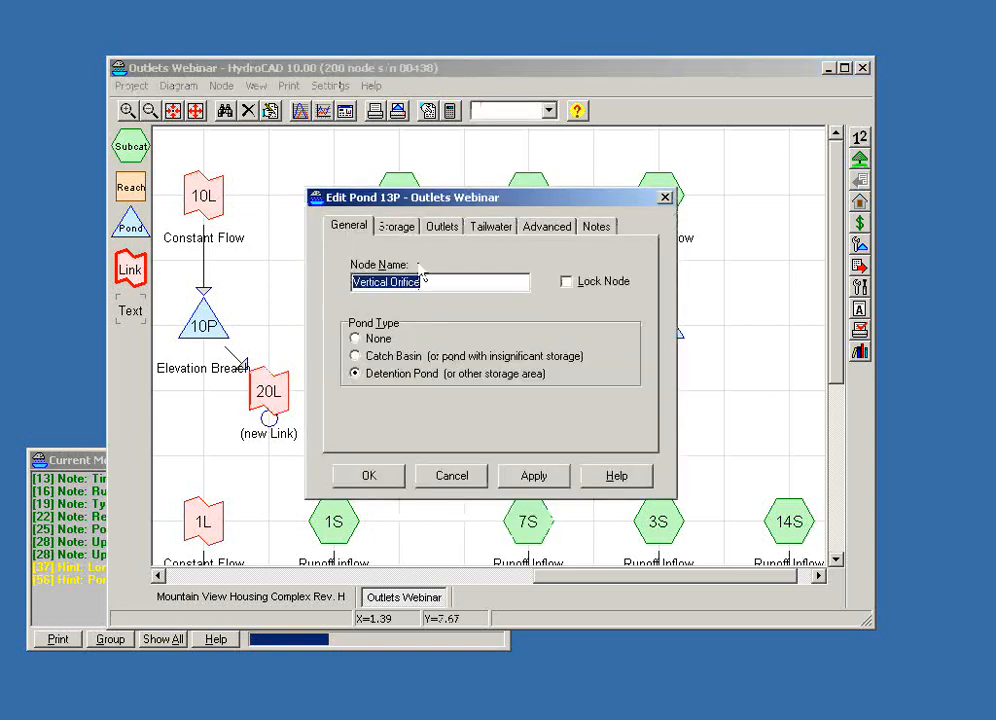
{"action": "left_click", "coordinate": [436, 230]}
{"action": "double_click", "coordinate": [452, 277]}
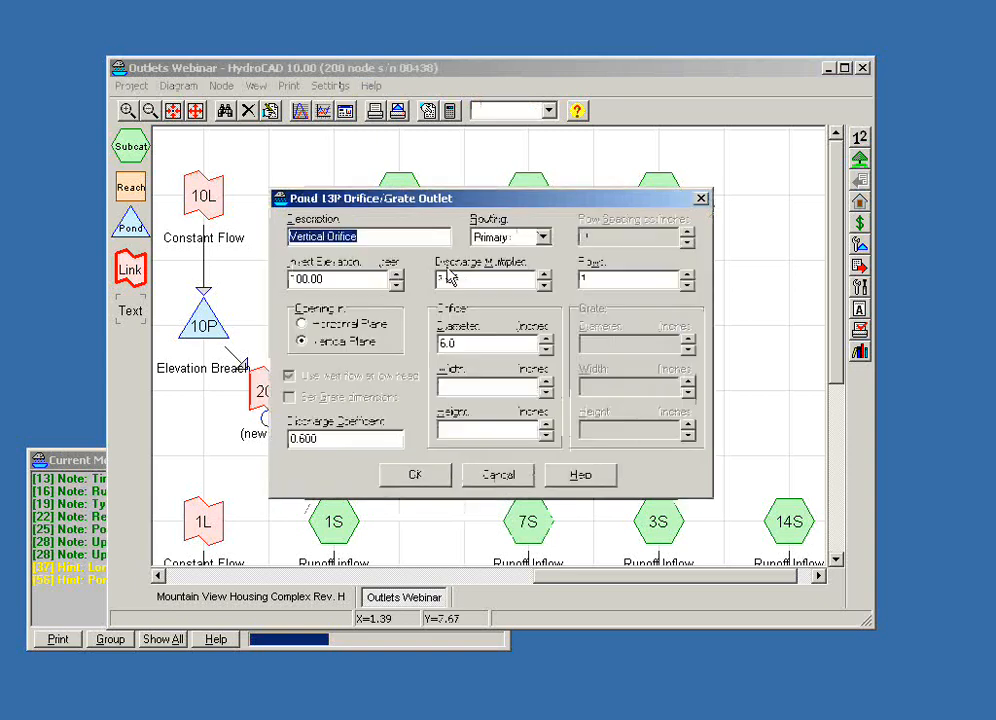
{"action": "left_click_drag", "start_coordinate": [438, 200], "coordinate": [457, 185]}
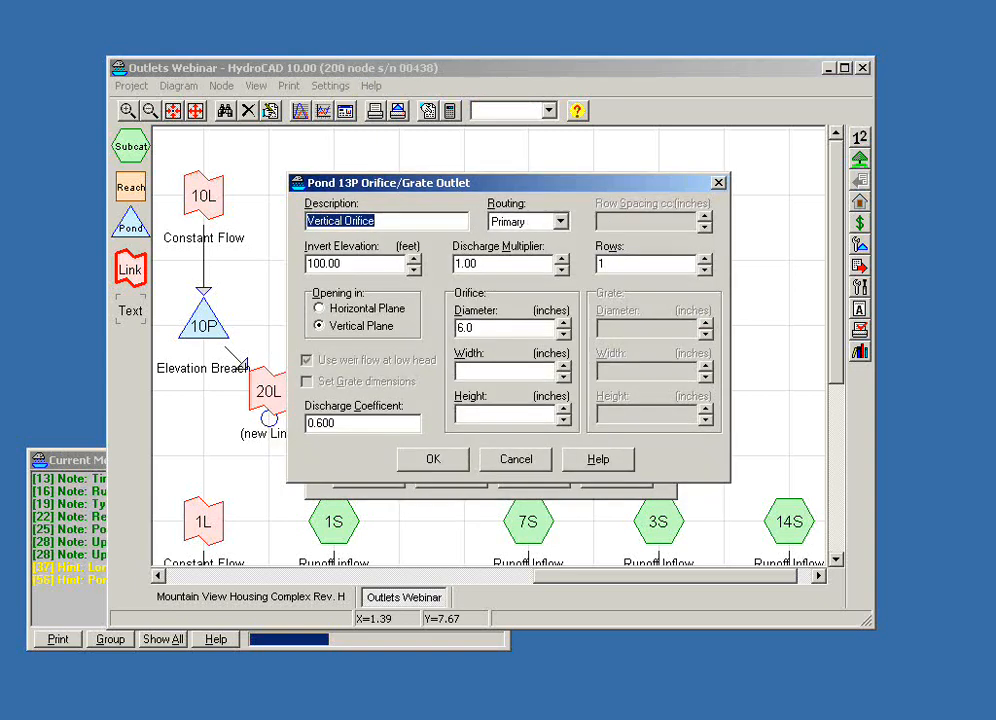
- Try the orifice opening in the horizontal plane, switch weir flow at low head off and on, and restore the vertical plane
{"action": "left_click", "coordinate": [319, 309]}
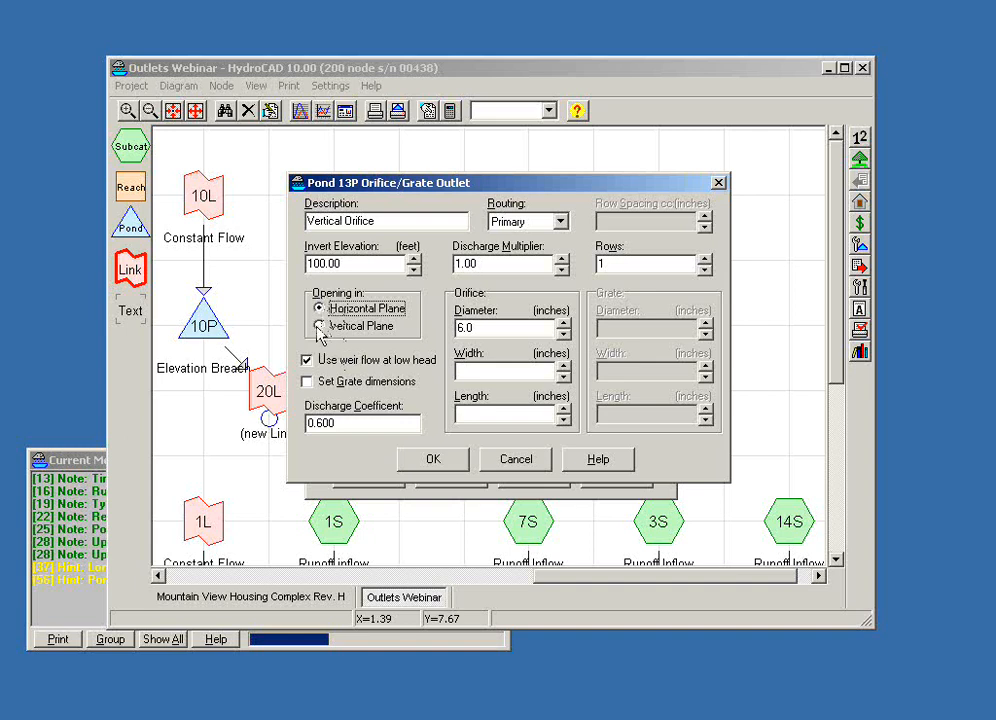
{"action": "left_click", "coordinate": [319, 326]}
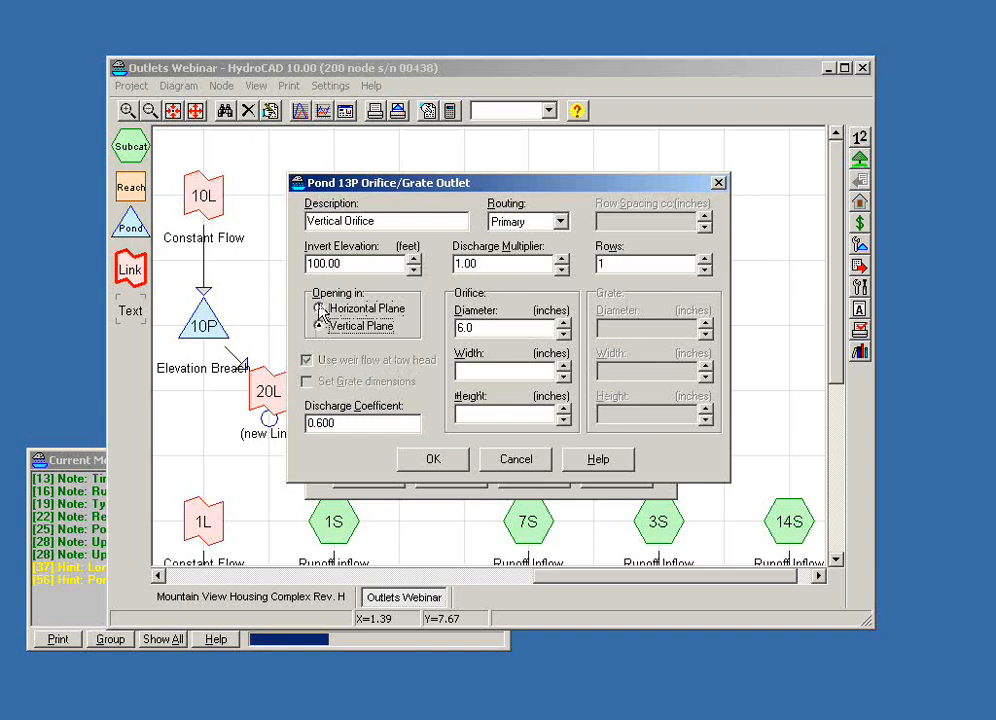
{"action": "left_click", "coordinate": [320, 309]}
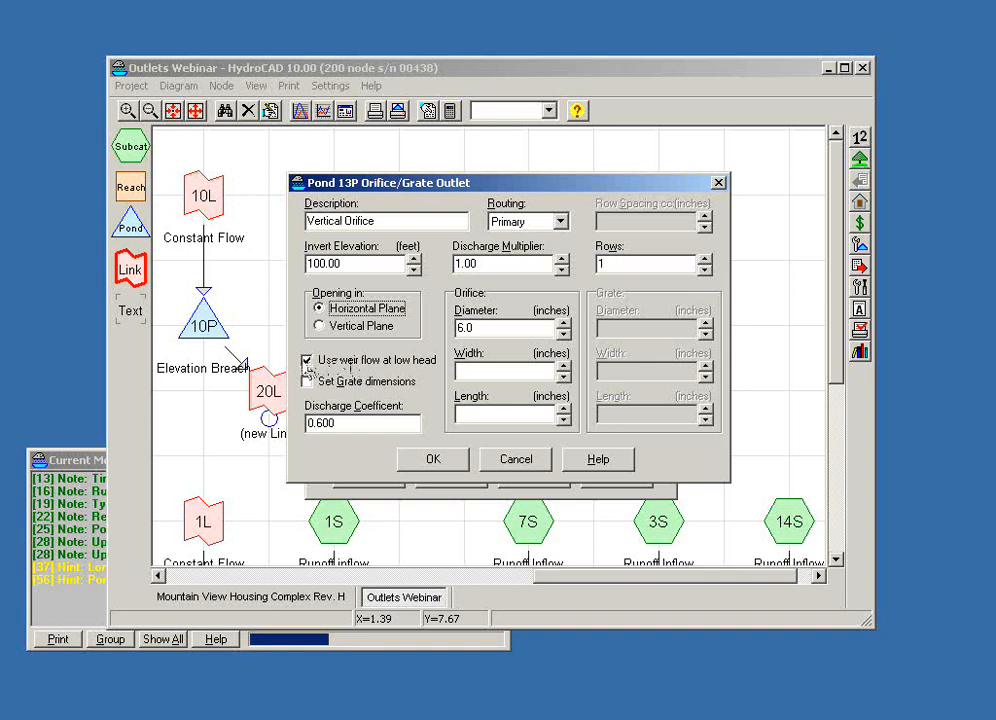
{"action": "left_click", "coordinate": [307, 364]}
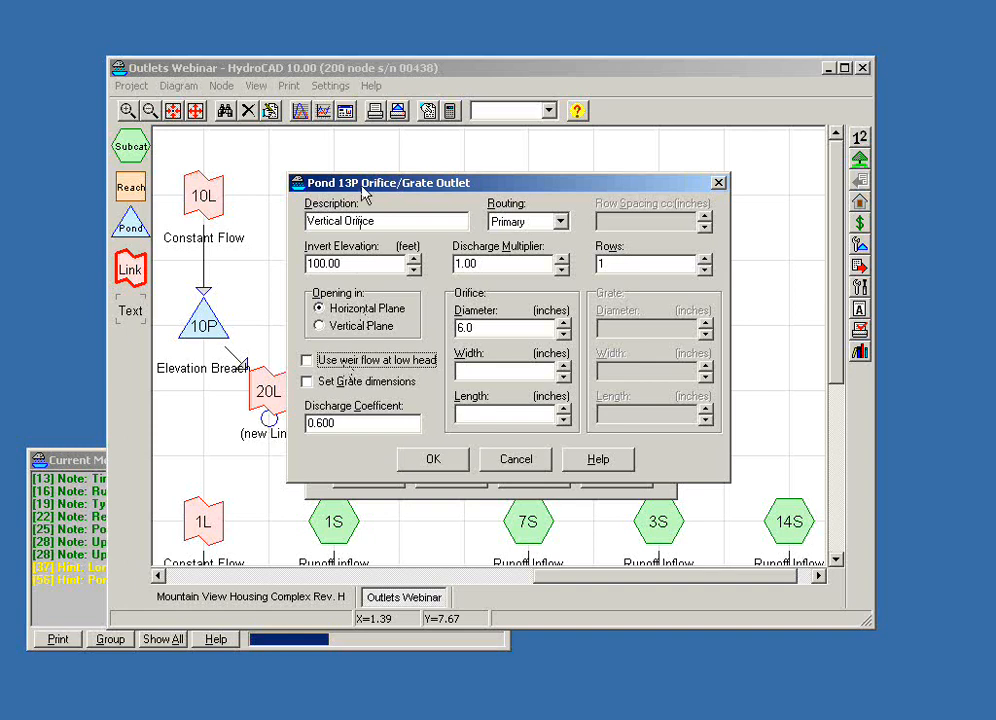
{"action": "left_click", "coordinate": [307, 360]}
{"action": "left_click", "coordinate": [319, 327]}
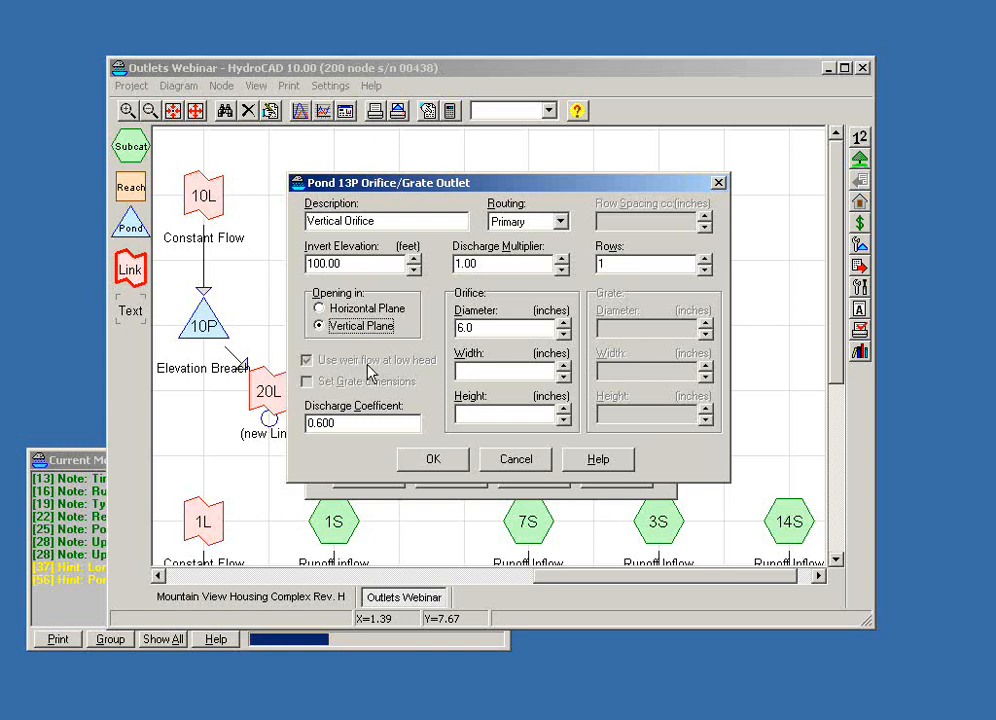
- Replace the orifice's diameter with a rectangular opening of 6.0 by 9.0 inches and set it in the vertical plane
{"action": "left_click", "coordinate": [319, 308]}
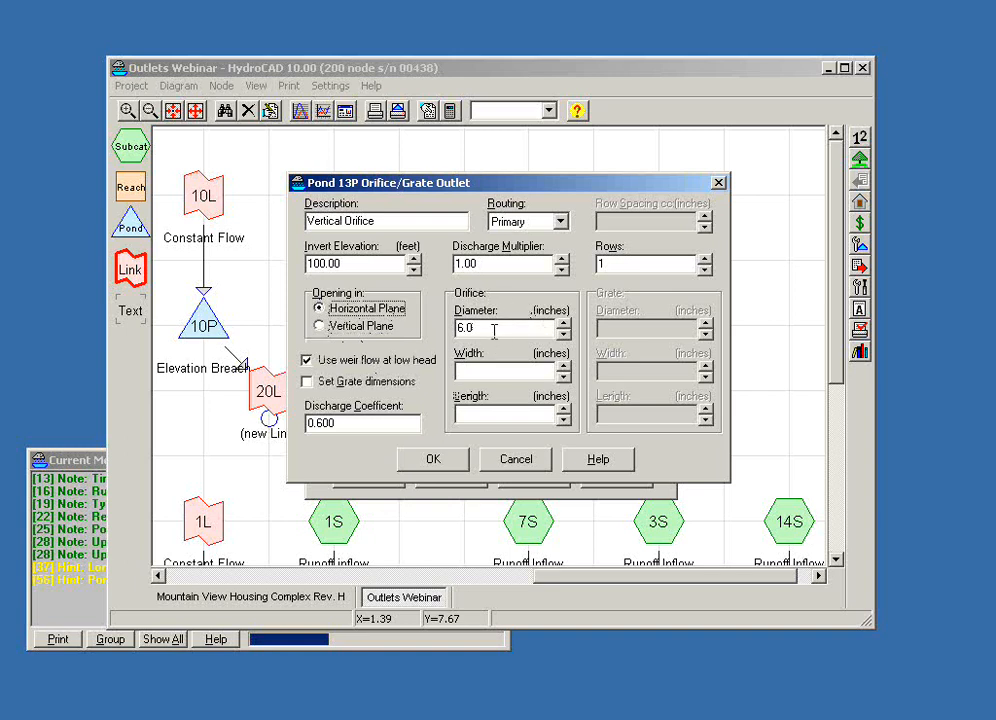
{"action": "left_click_drag", "start_coordinate": [494, 329], "coordinate": [457, 329]}
{"action": "left_click", "coordinate": [471, 370]}
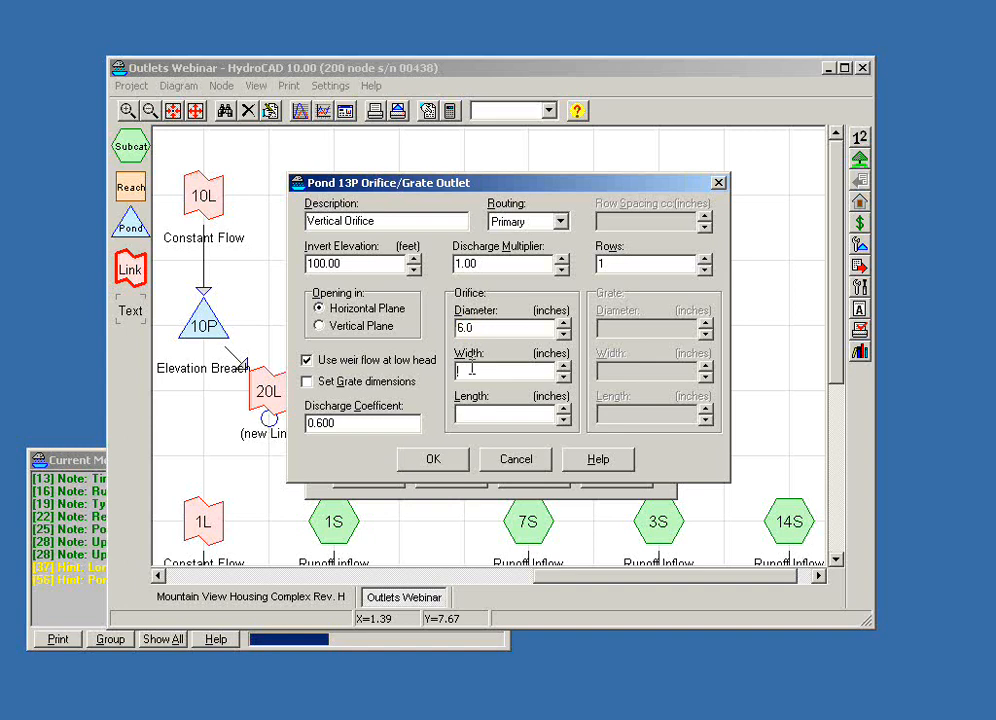
{"action": "type", "text": "6.0"}
{"action": "key", "text": "Tab"}
{"action": "type", "text": "9.0"}
{"action": "key", "text": "Tab"}
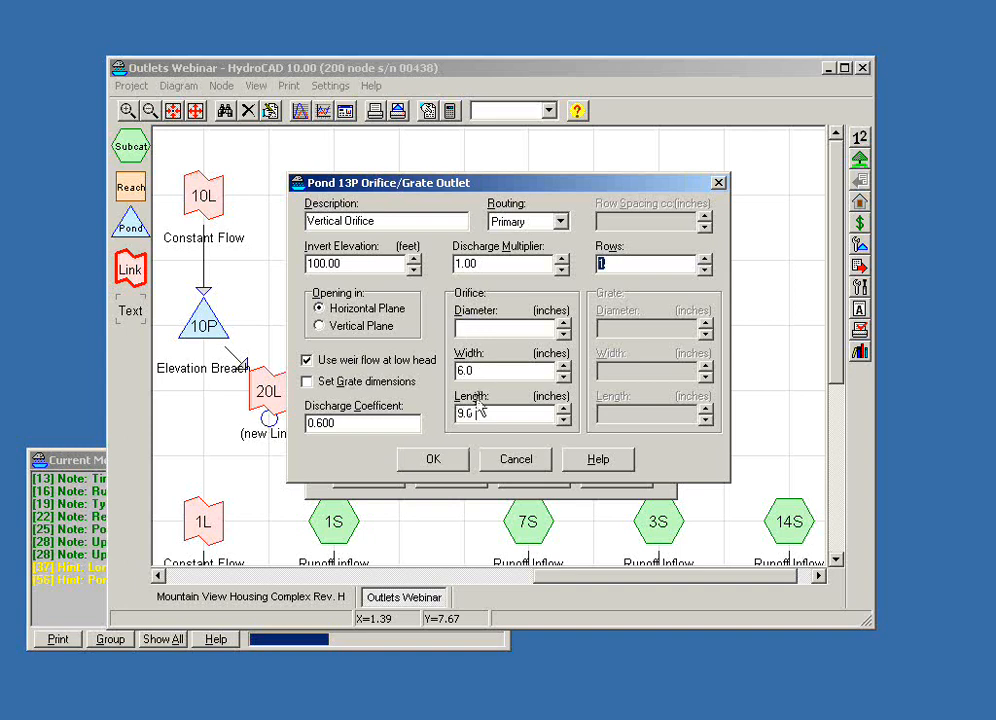
{"action": "left_click", "coordinate": [319, 327]}
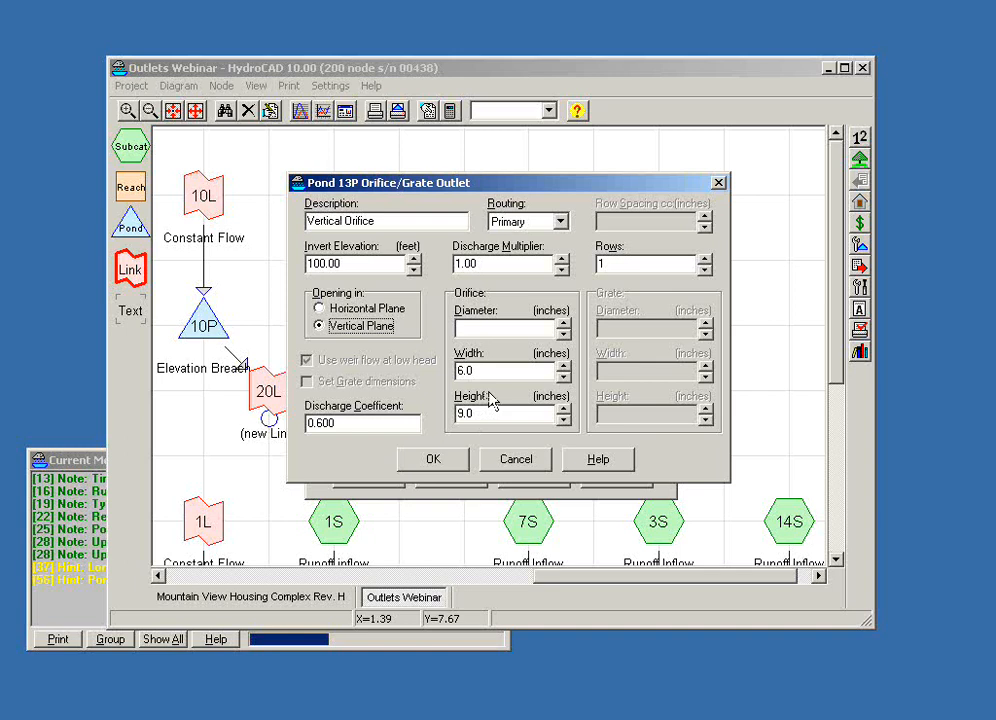
- Arrange the vertical orifice as an array of 5 columns and 5 rows
{"action": "left_click_drag", "start_coordinate": [528, 188], "coordinate": [490, 175]}
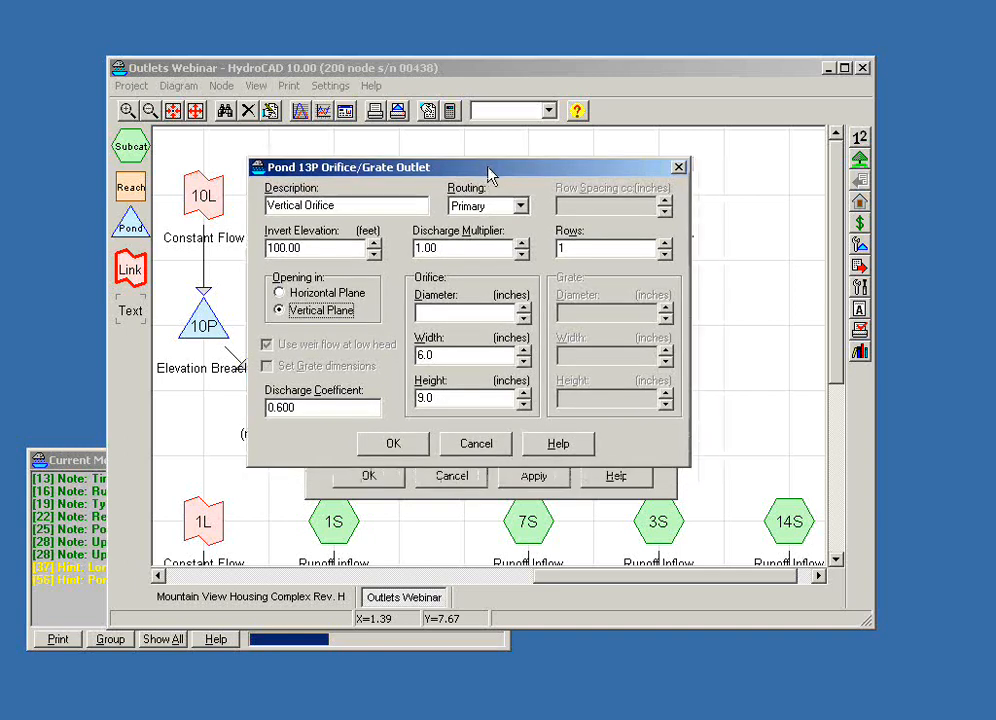
{"action": "left_click", "coordinate": [520, 245]}
{"action": "left_click", "coordinate": [520, 245]}
{"action": "left_click", "coordinate": [520, 245]}
{"action": "left_click", "coordinate": [520, 245]}
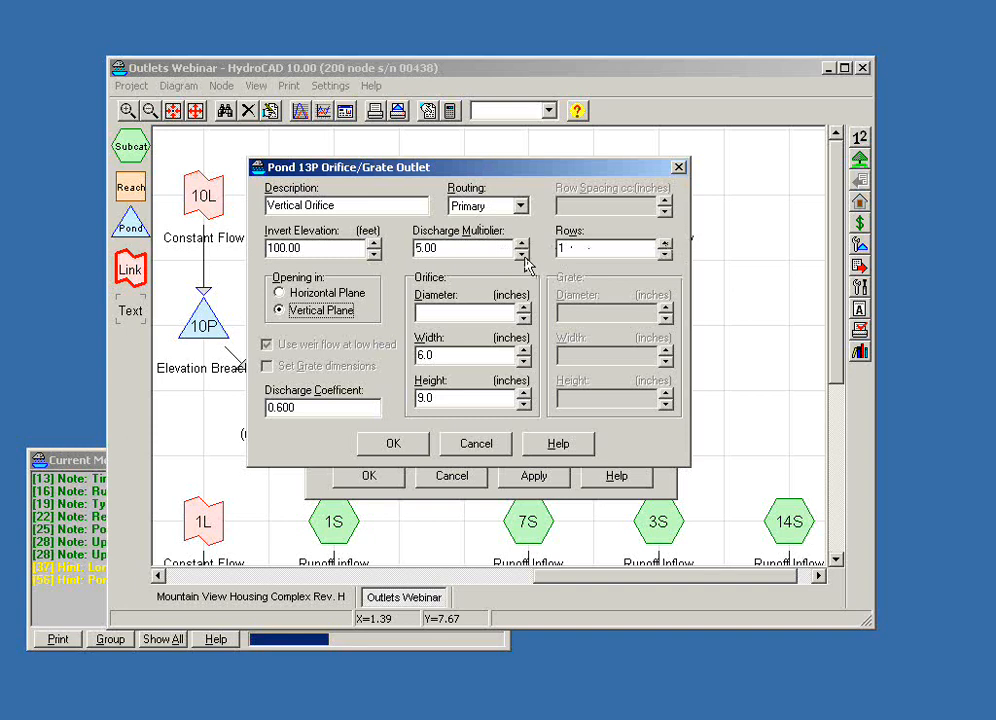
{"action": "left_click", "coordinate": [664, 244]}
{"action": "left_click", "coordinate": [664, 244]}
{"action": "left_click", "coordinate": [664, 244]}
{"action": "left_click", "coordinate": [664, 244]}
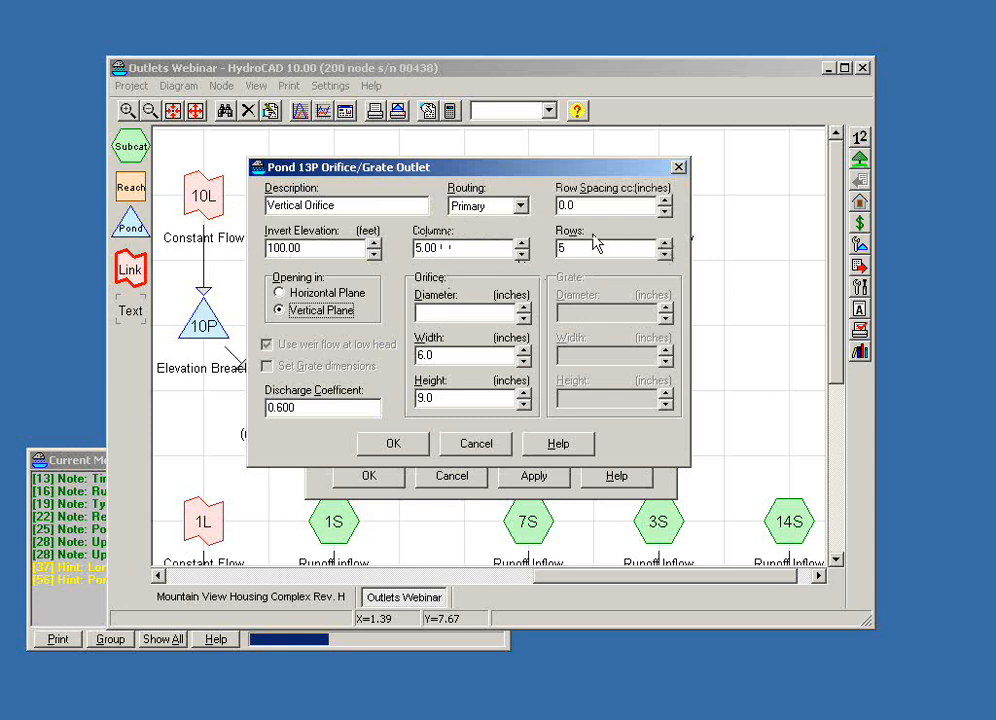
{"action": "double_click", "coordinate": [443, 250]}
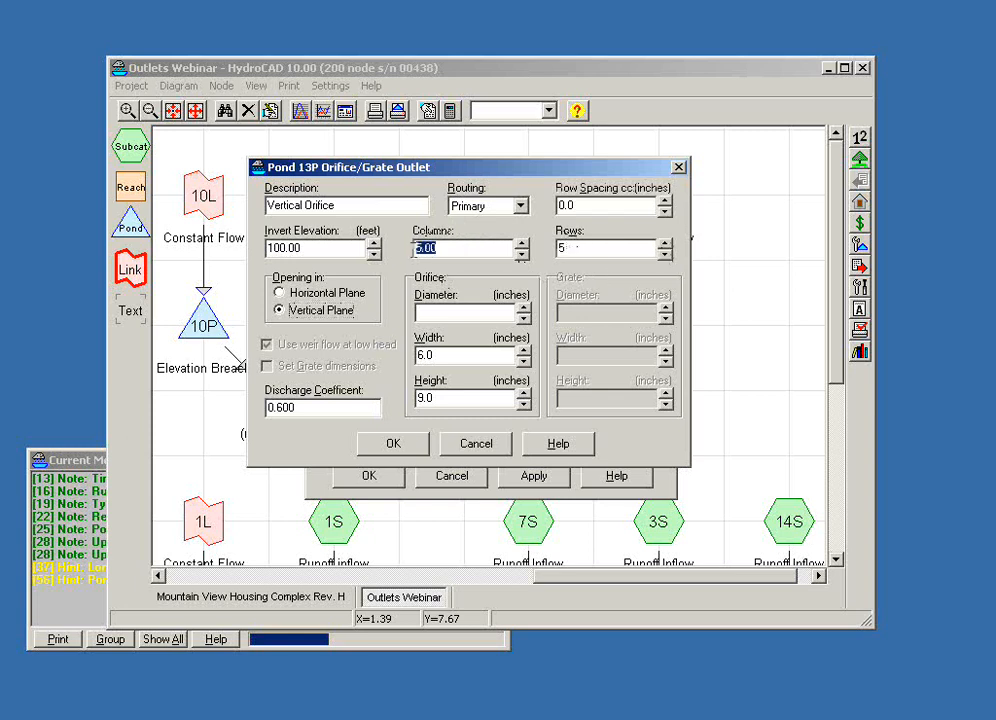
{"action": "left_click", "coordinate": [490, 254]}
{"action": "left_click_drag", "start_coordinate": [592, 207], "coordinate": [514, 207]}
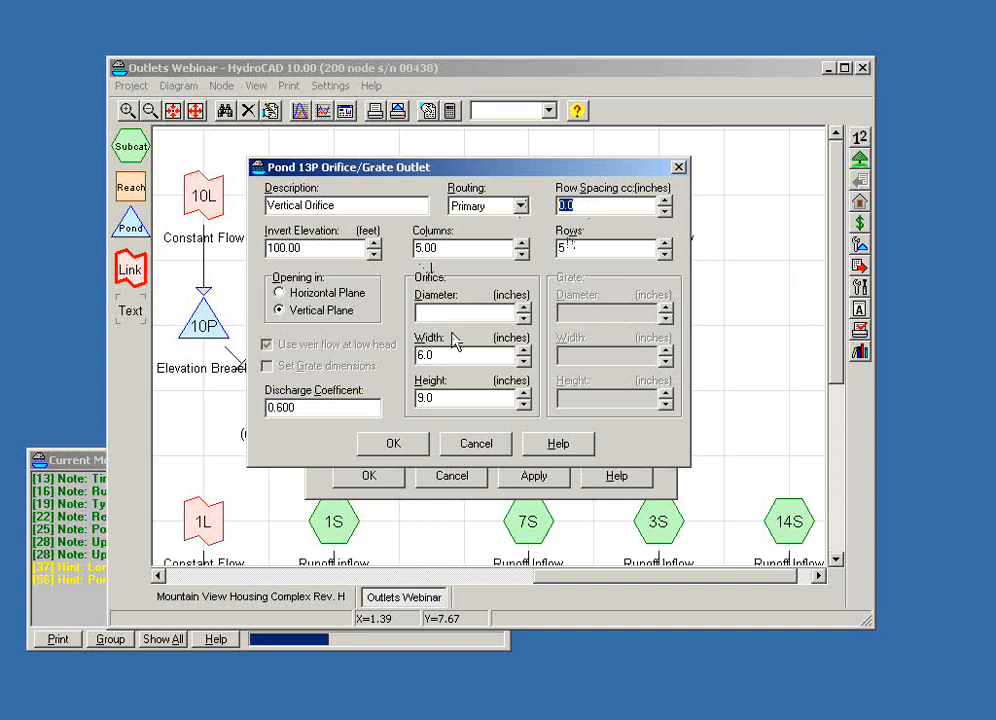
- Set the orifice openings to 2.0 by 2.0 inches with a row spacing of 4.0 inches
{"action": "left_click_drag", "start_coordinate": [455, 352], "coordinate": [383, 365]}
{"action": "type", "text": "2"}
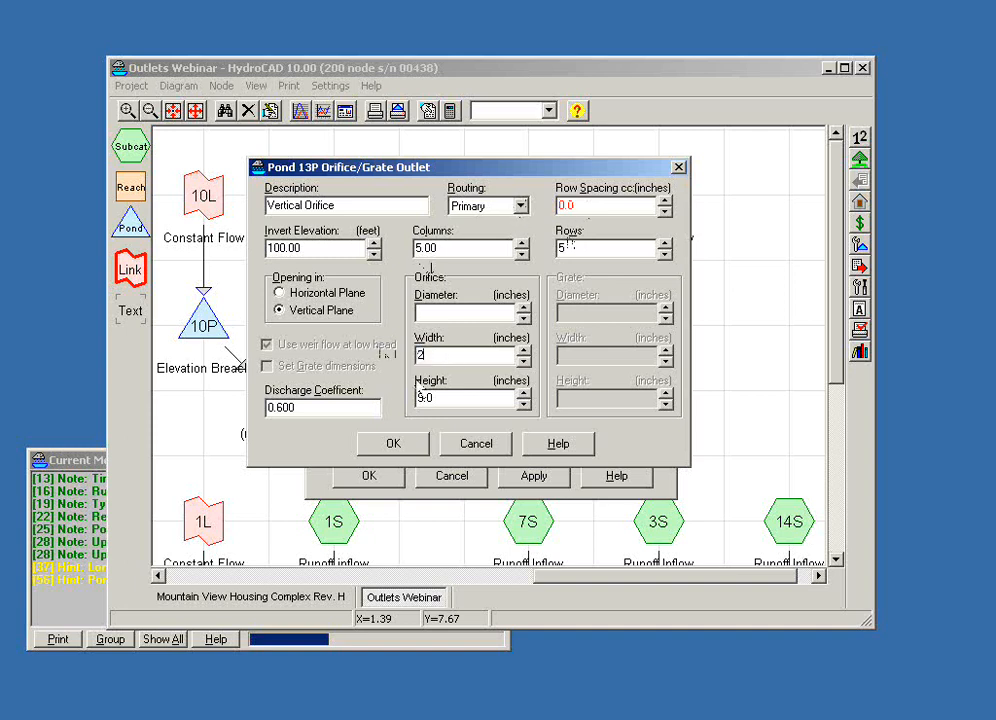
{"action": "left_click_drag", "start_coordinate": [454, 395], "coordinate": [376, 404]}
{"action": "type", "text": "2"}
{"action": "key", "text": "Tab"}
{"action": "type", "text": "4.0"}
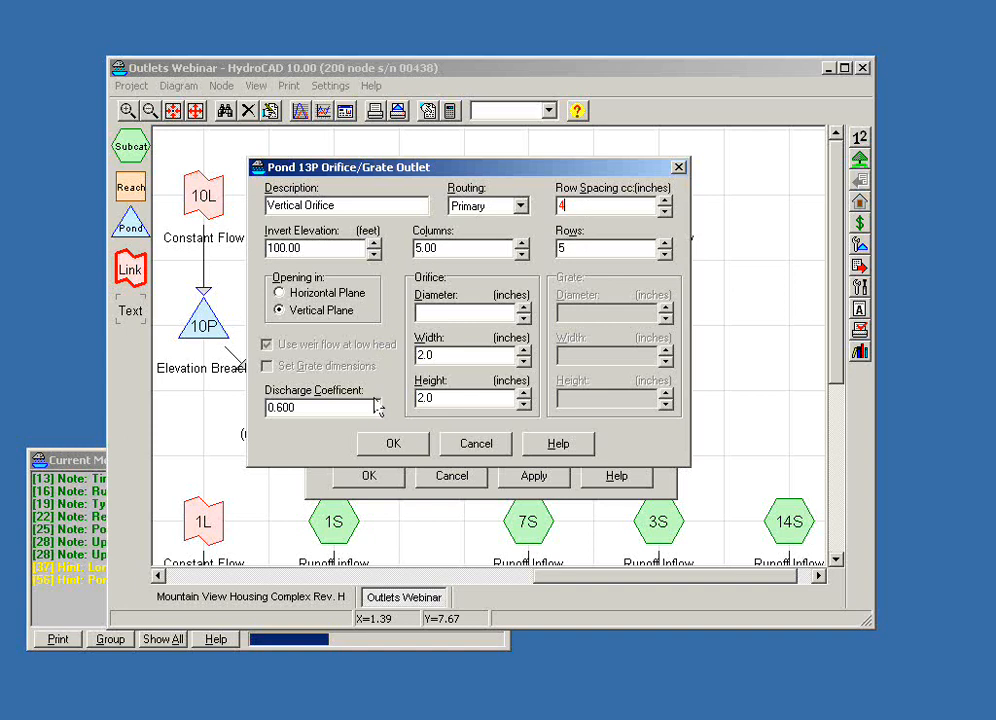
{"action": "key", "text": "Tab"}
- Try the orifice array in the horizontal plane with grate dimensions enabled, and discard all edits to pond 13P
{"action": "left_click", "coordinate": [280, 293]}
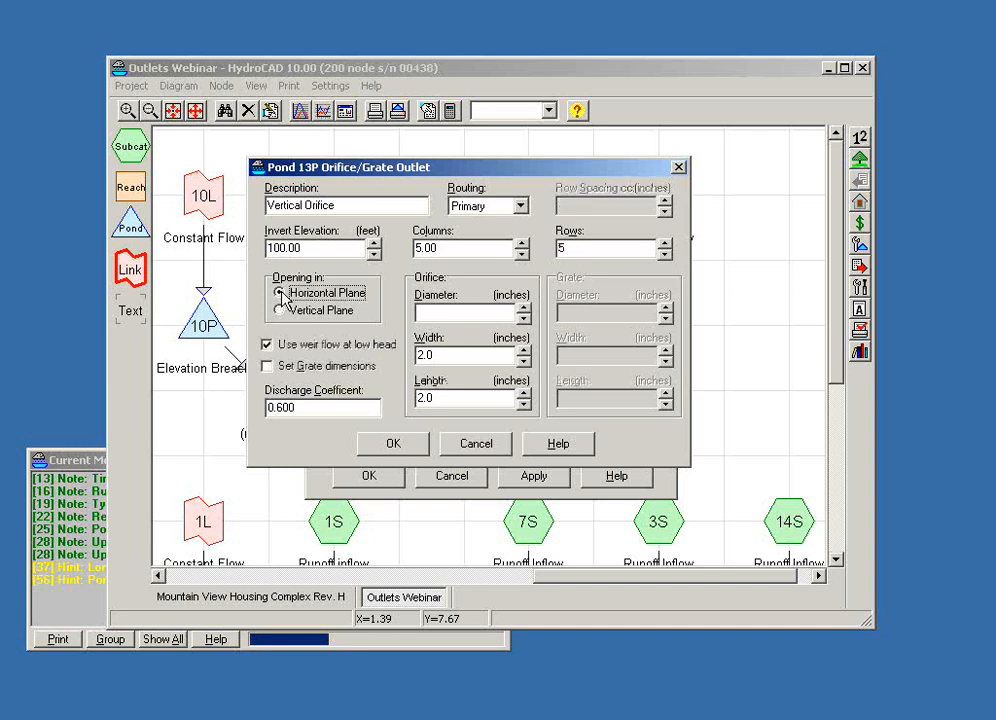
{"action": "left_click", "coordinate": [267, 367]}
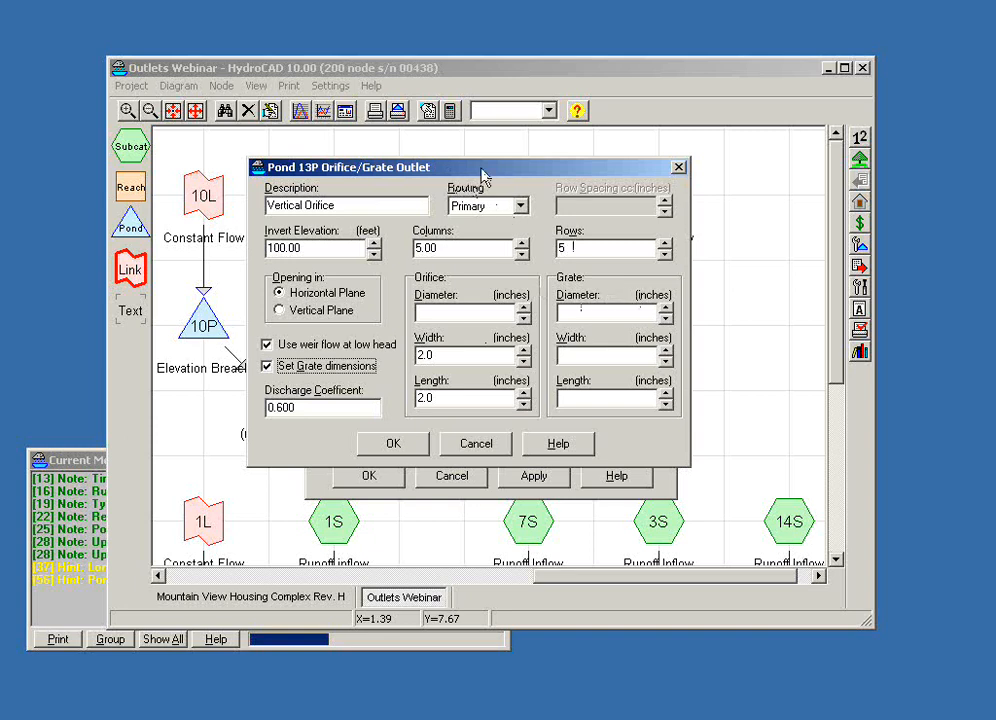
{"action": "left_click", "coordinate": [483, 445]}
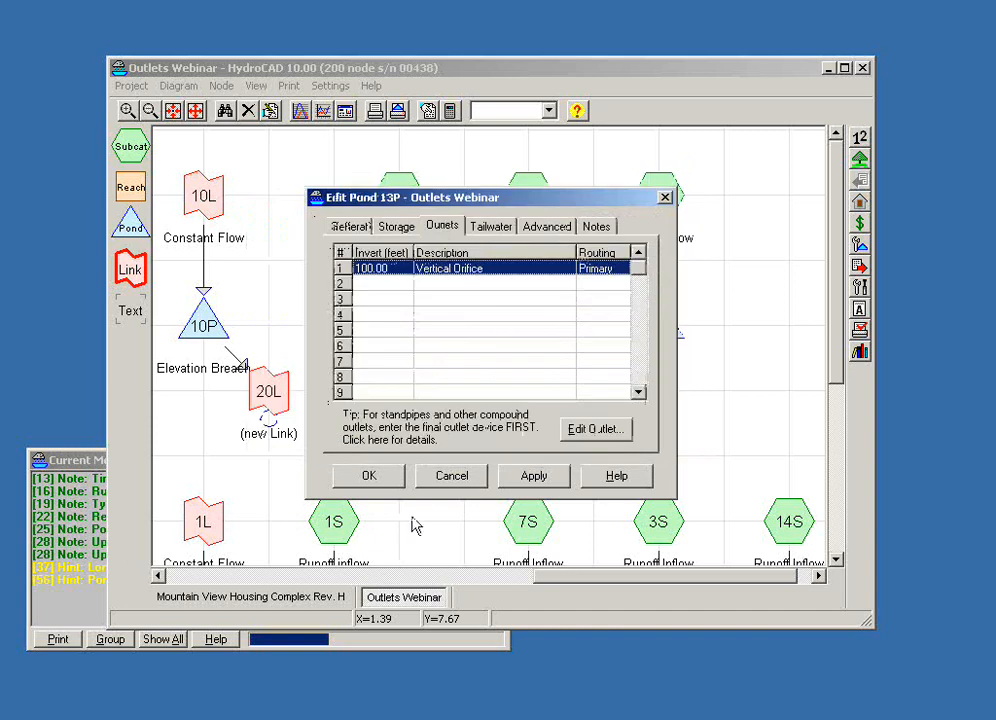
{"action": "left_click", "coordinate": [449, 478]}
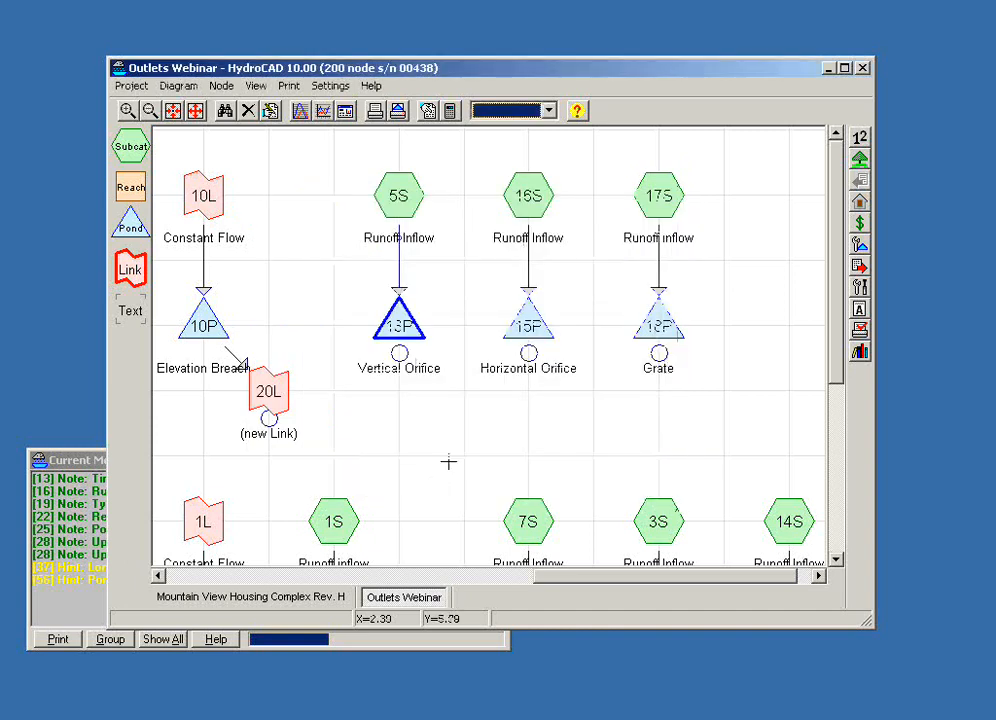
- Examine the low end of pond 13P's stage-discharge curve as a 2D graph, and close the pond's report
{"action": "left_click", "coordinate": [401, 356]}
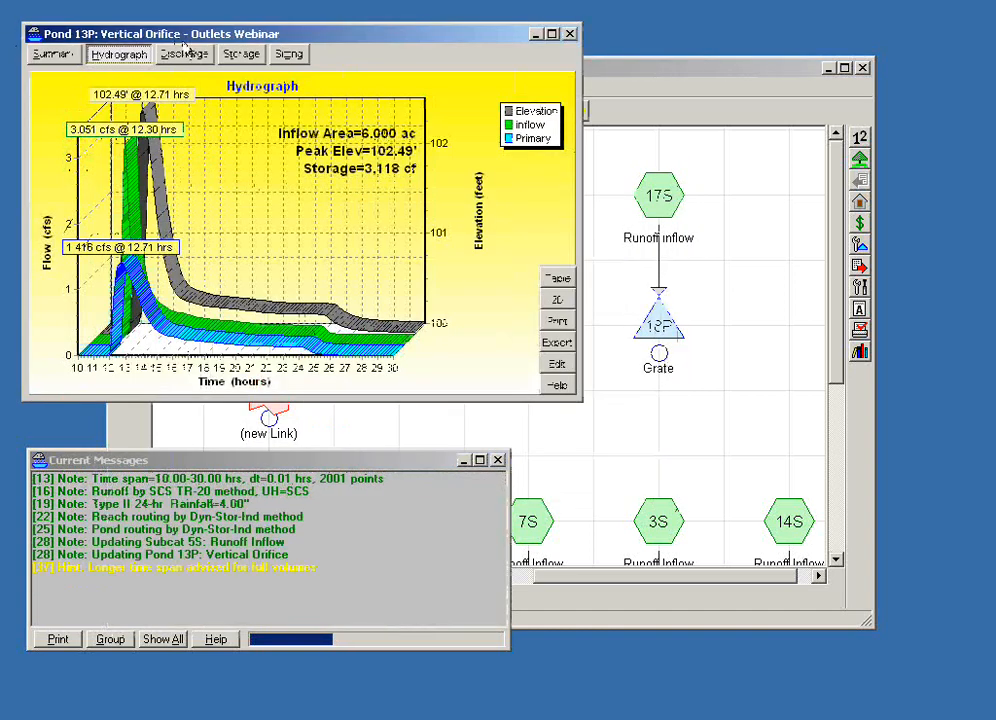
{"action": "left_click", "coordinate": [180, 55]}
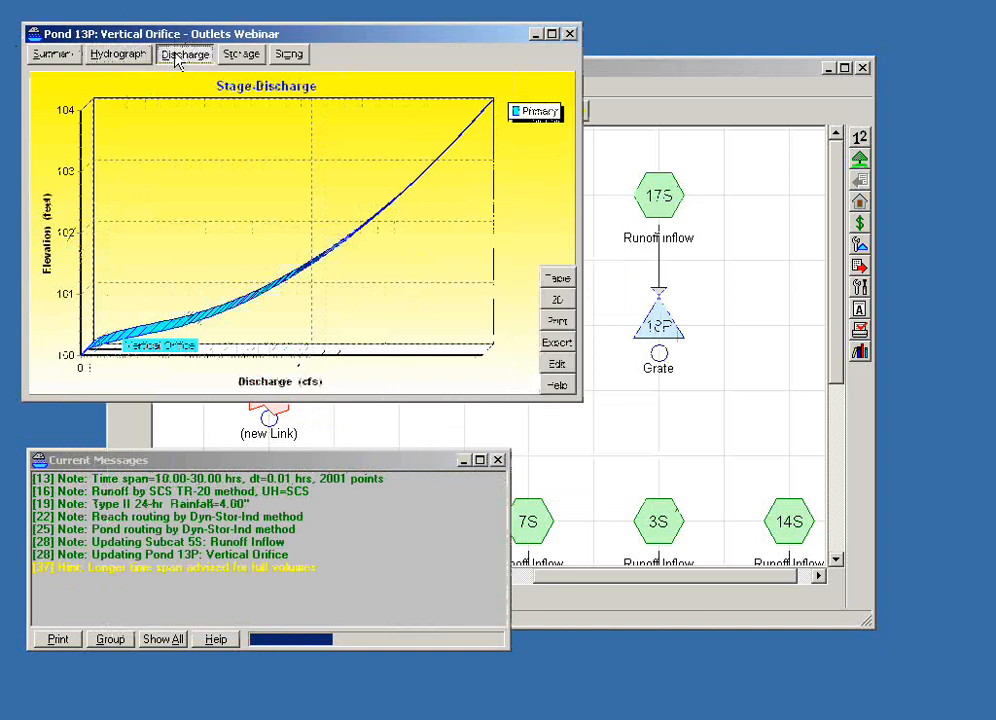
{"action": "left_click", "coordinate": [558, 304]}
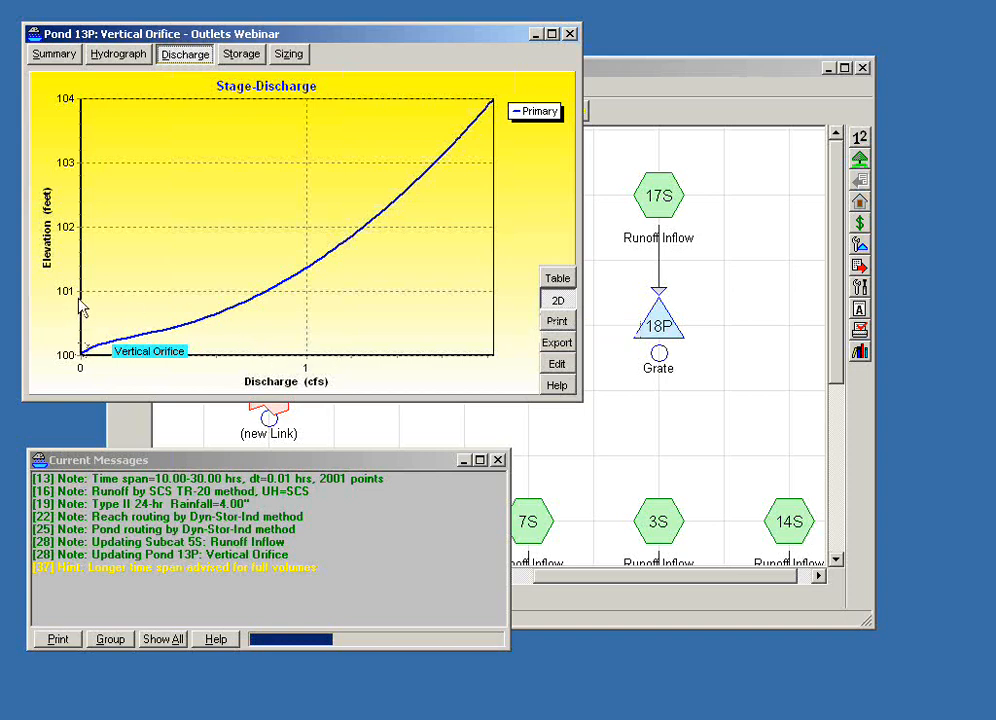
{"action": "left_click_drag", "start_coordinate": [78, 299], "coordinate": [285, 402]}
{"action": "left_click", "coordinate": [570, 34]}
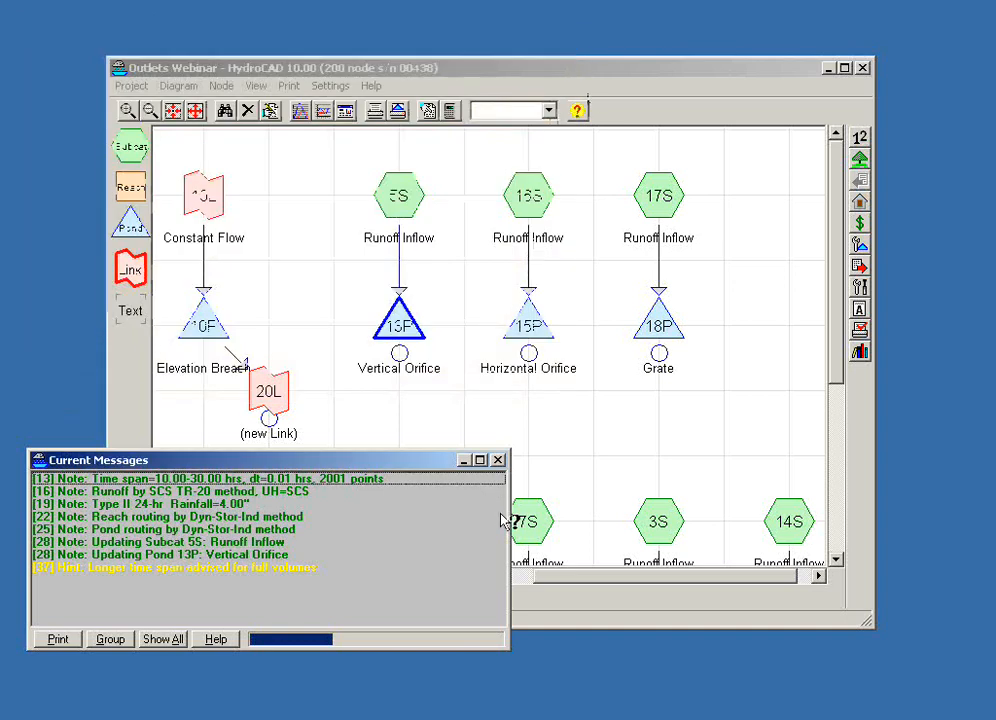
- Open the report of the Horizontal Orifice pond 15P and show its stage-discharge curve as a 2D graph
{"action": "double_click", "coordinate": [527, 322]}
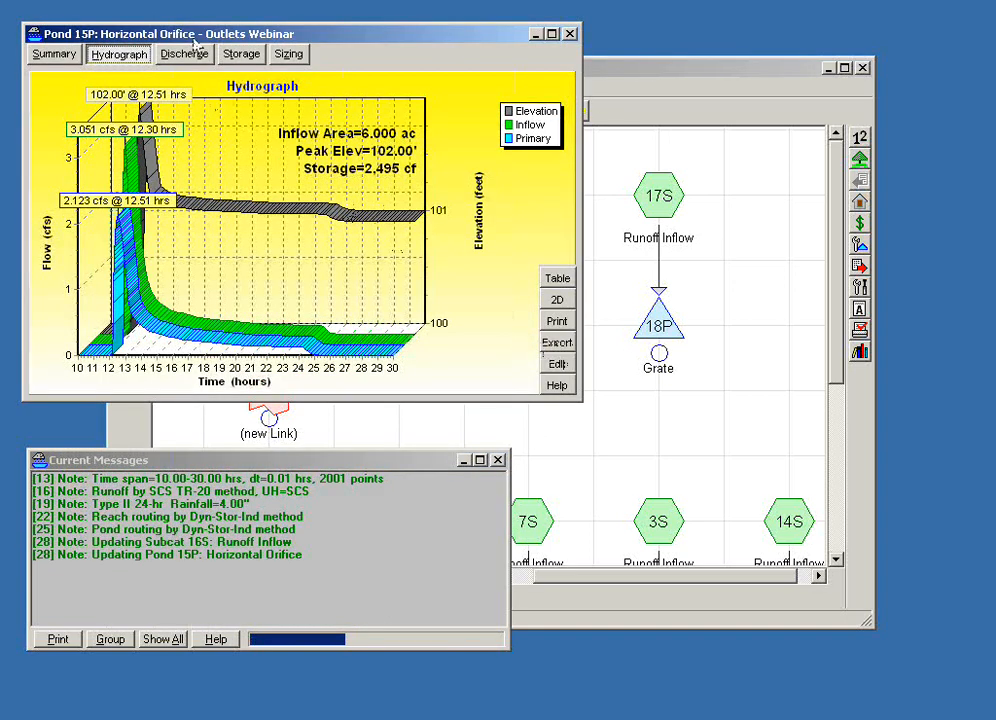
{"action": "left_click_drag", "start_coordinate": [193, 40], "coordinate": [316, 223]}
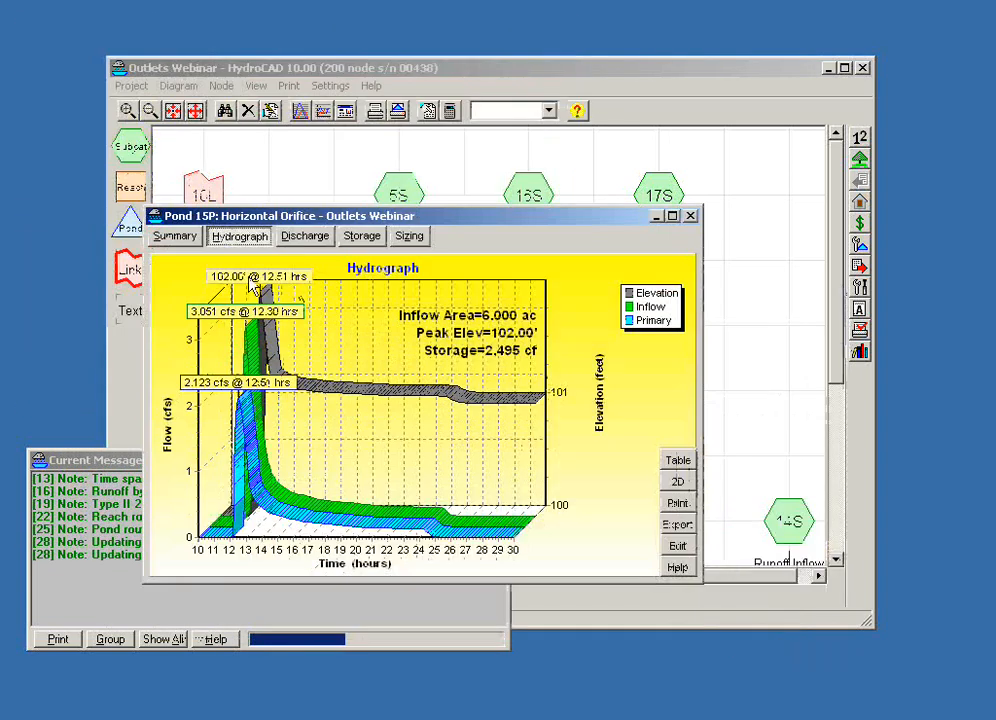
{"action": "left_click", "coordinate": [314, 240]}
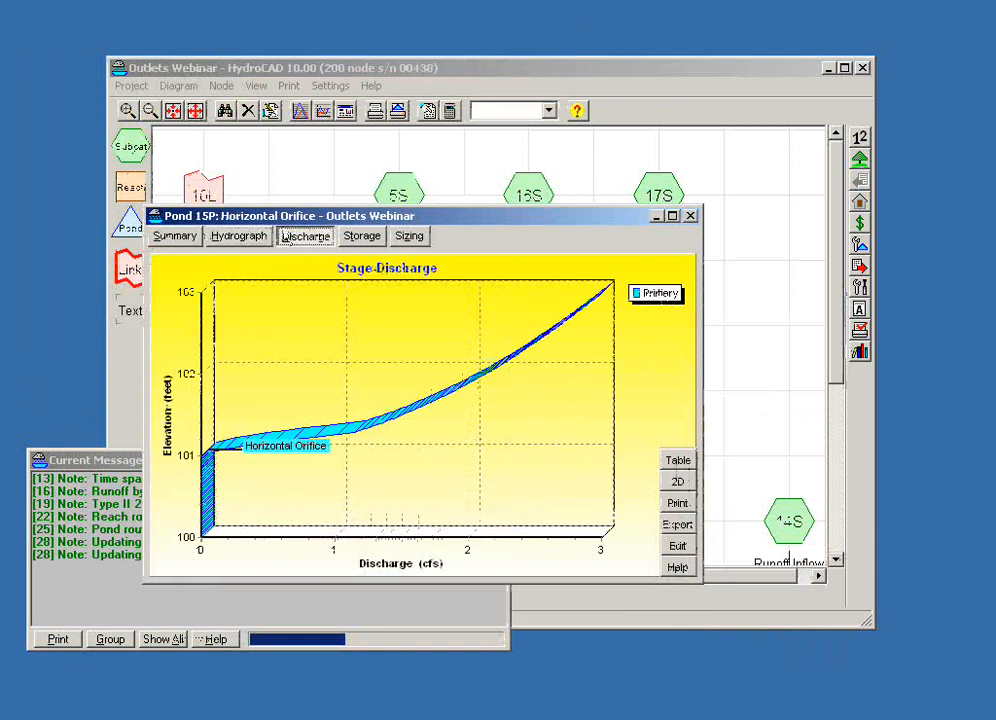
{"action": "left_click", "coordinate": [686, 484]}
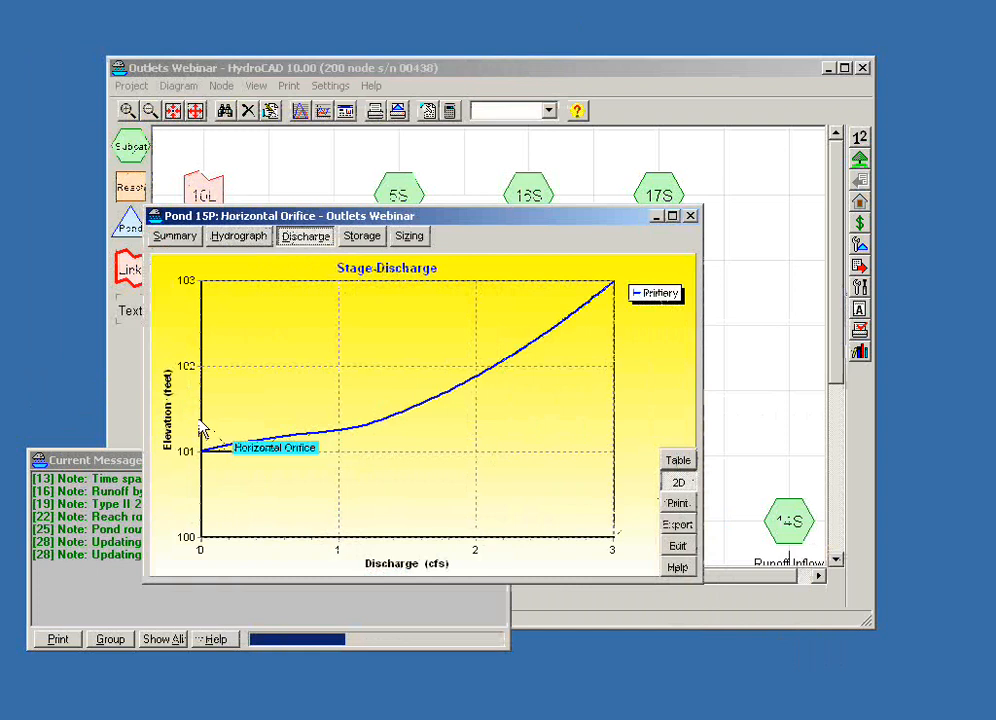
- Examine the low-head part of pond 15P's discharge curve up close, and check the outlet device in the summary
{"action": "left_click_drag", "start_coordinate": [202, 413], "coordinate": [398, 477]}
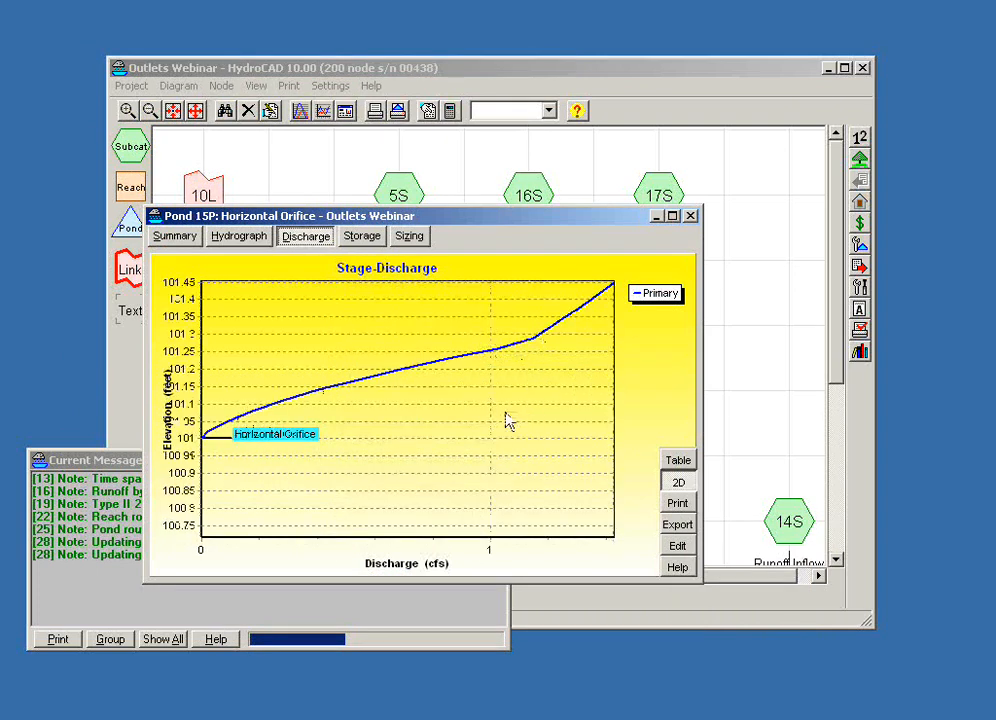
{"action": "left_click_drag", "start_coordinate": [506, 413], "coordinate": [470, 388]}
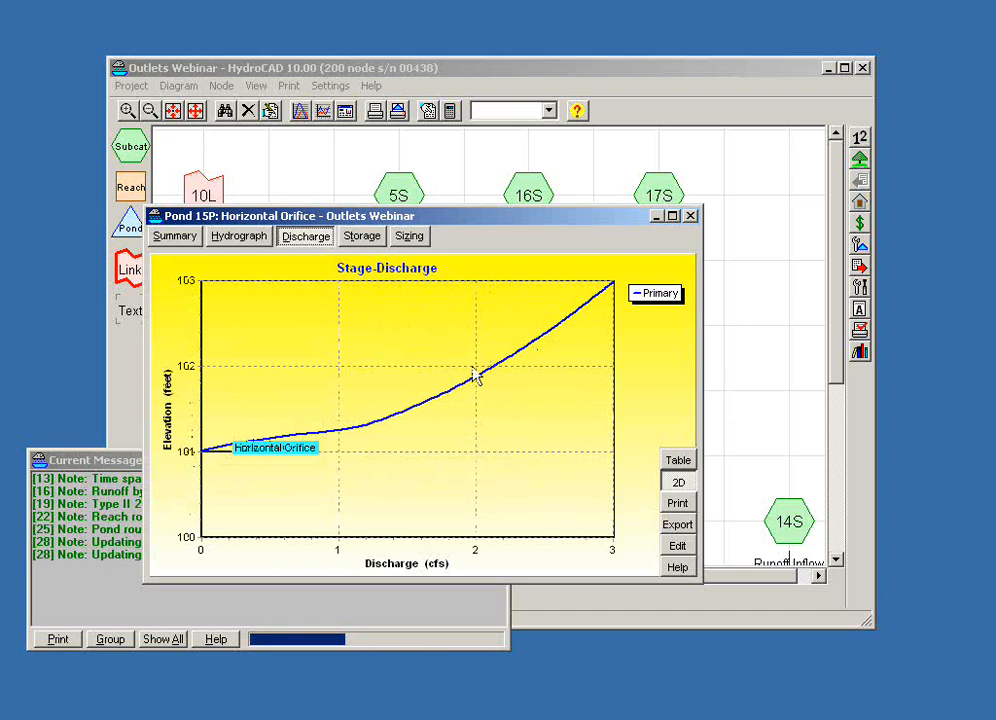
{"action": "left_click", "coordinate": [165, 238]}
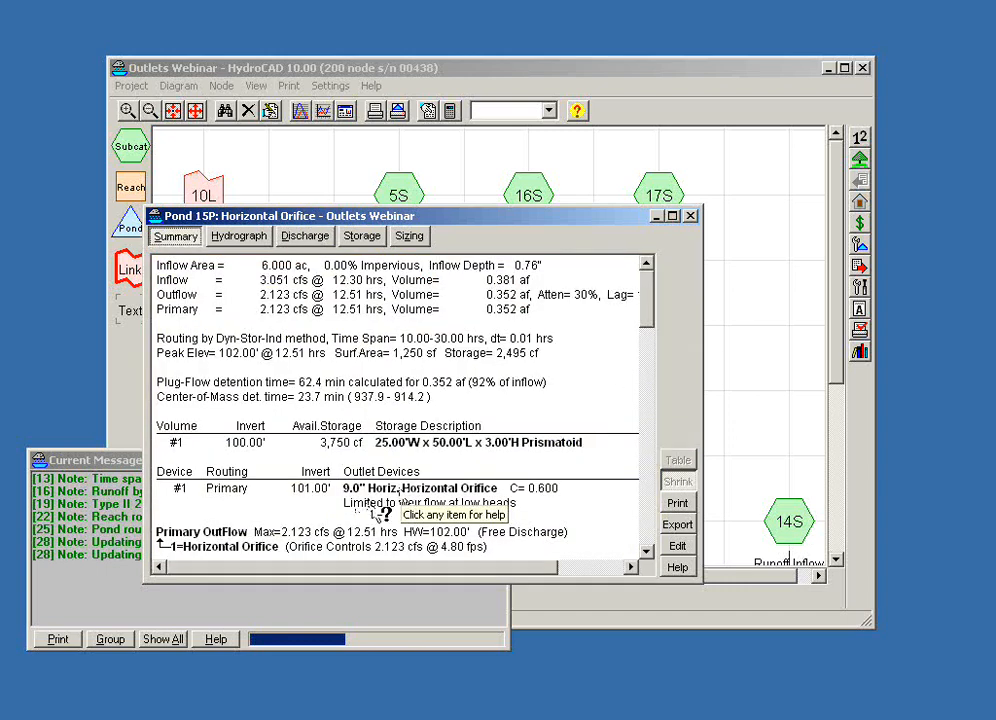
{"action": "left_click", "coordinate": [301, 242]}
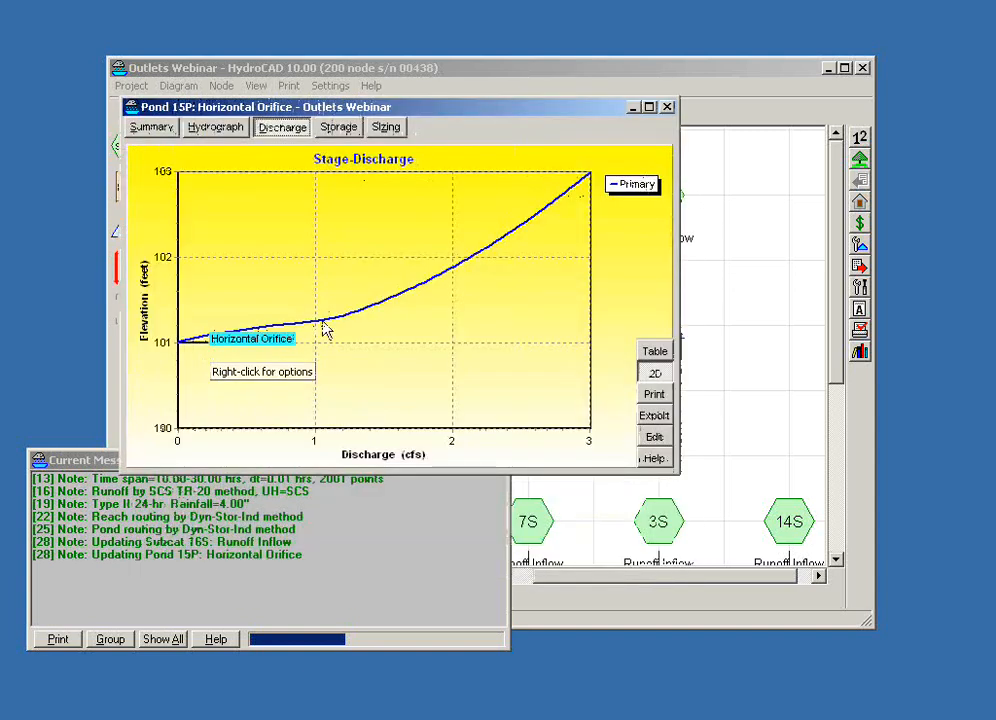
- Turn off weir flow at low head for pond 15P's Horizontal Orifice outlet and update its discharge curve
{"action": "left_click", "coordinate": [652, 438]}
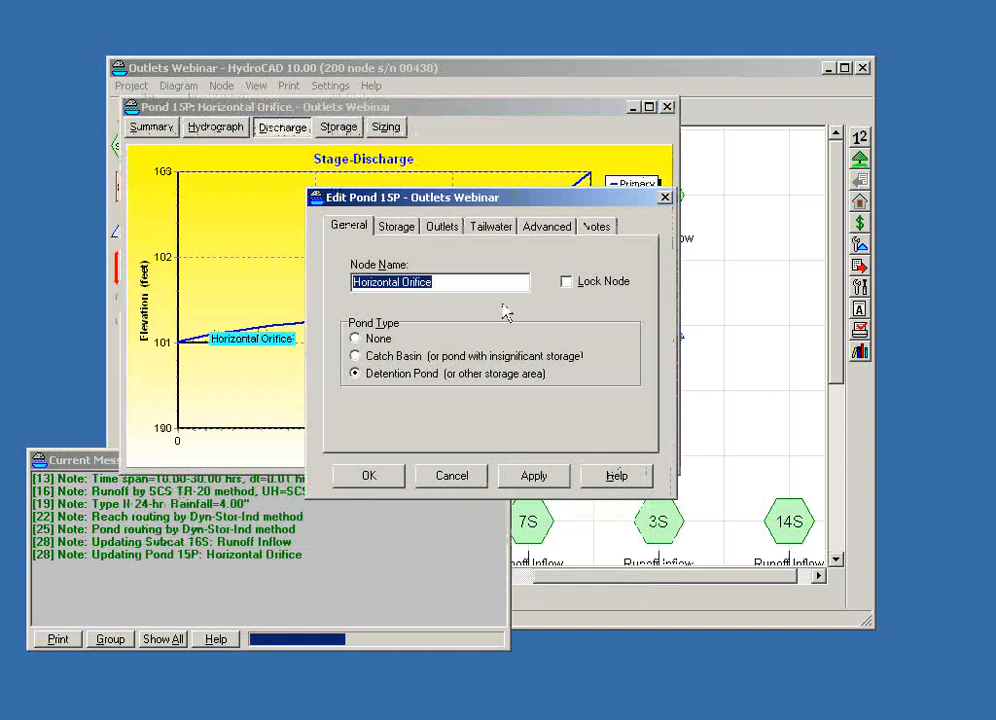
{"action": "left_click", "coordinate": [443, 228]}
{"action": "double_click", "coordinate": [456, 280]}
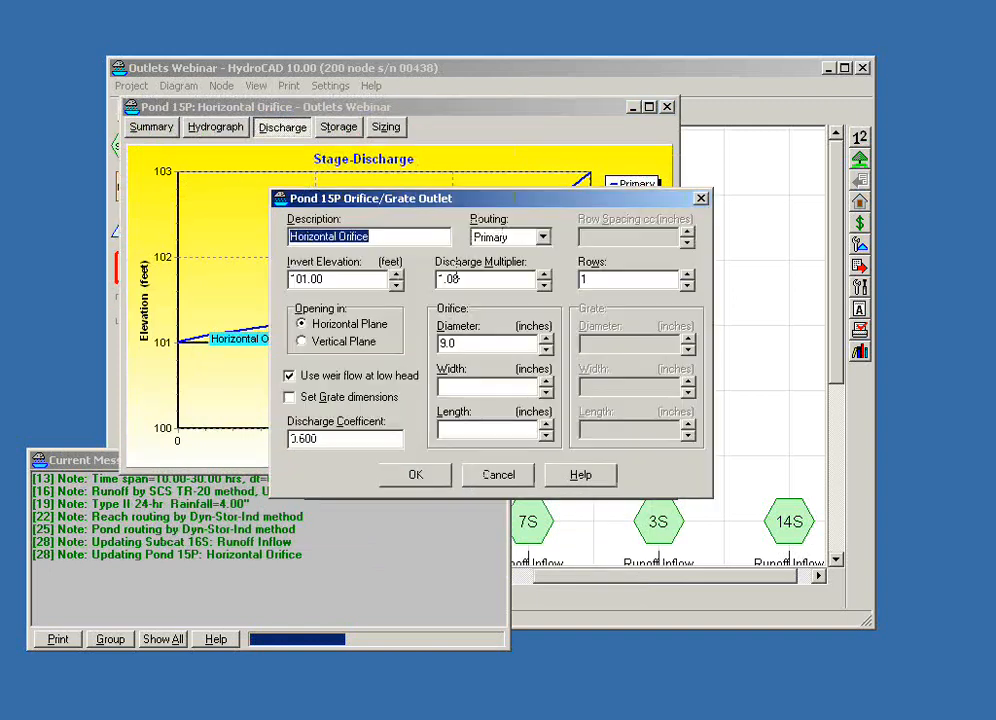
{"action": "left_click", "coordinate": [290, 376]}
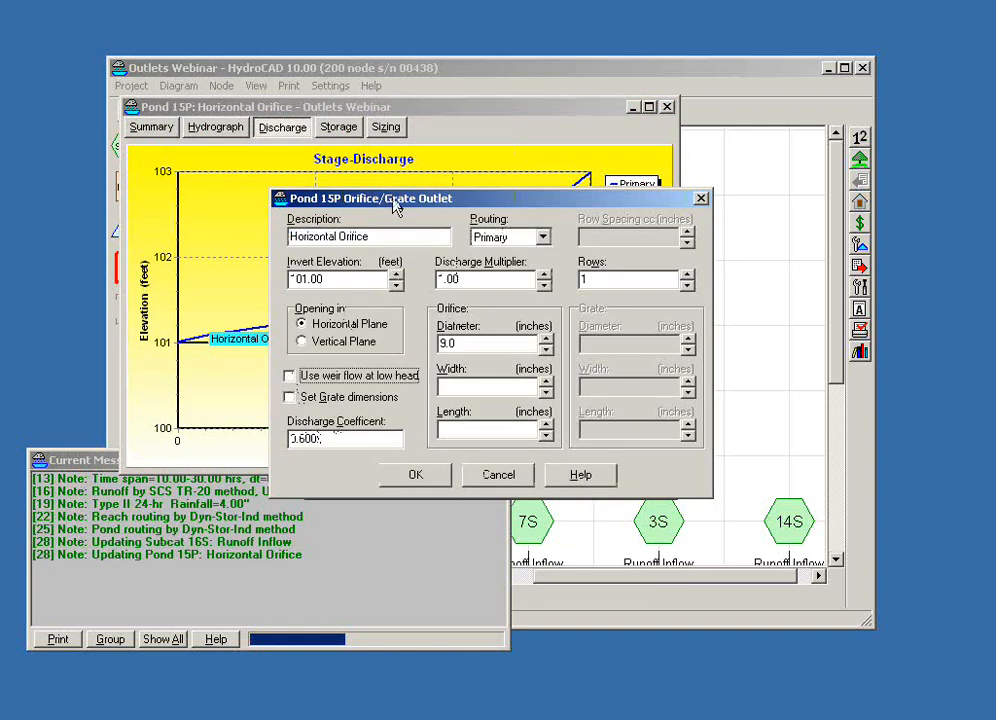
{"action": "left_click_drag", "start_coordinate": [397, 205], "coordinate": [540, 227]}
{"action": "left_click", "coordinate": [572, 503]}
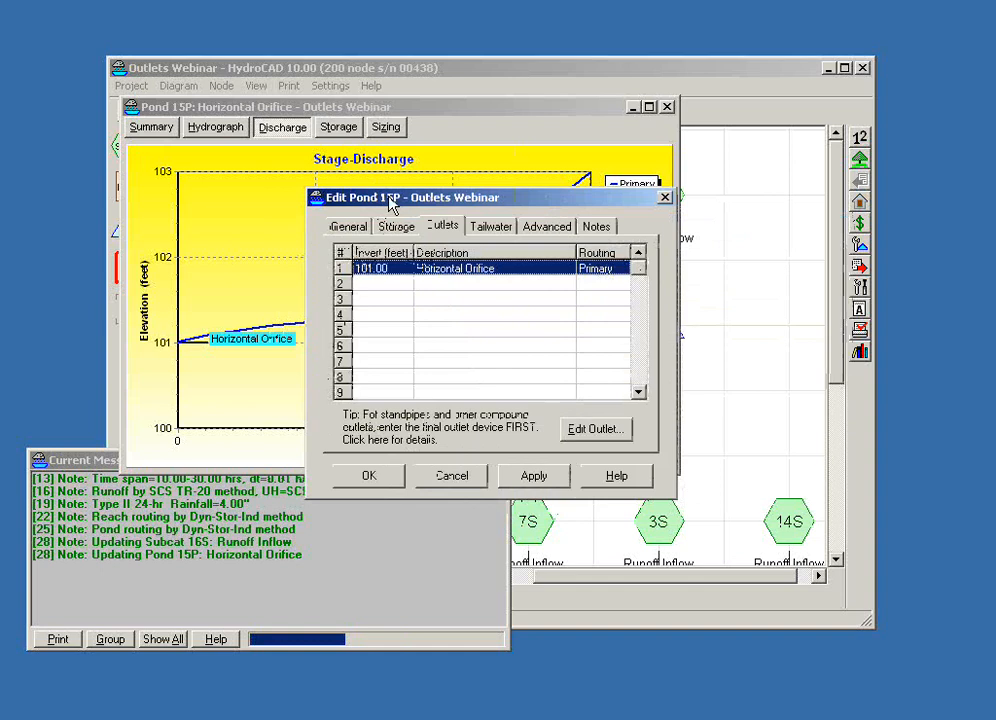
{"action": "left_click_drag", "start_coordinate": [390, 203], "coordinate": [568, 308]}
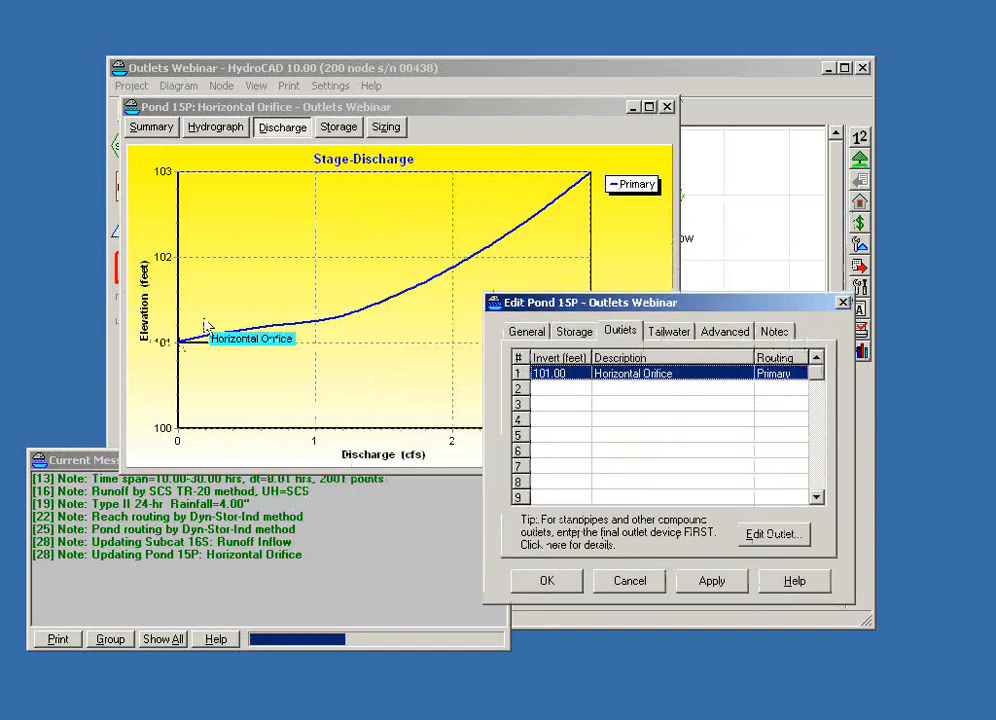
{"action": "left_click", "coordinate": [549, 584]}
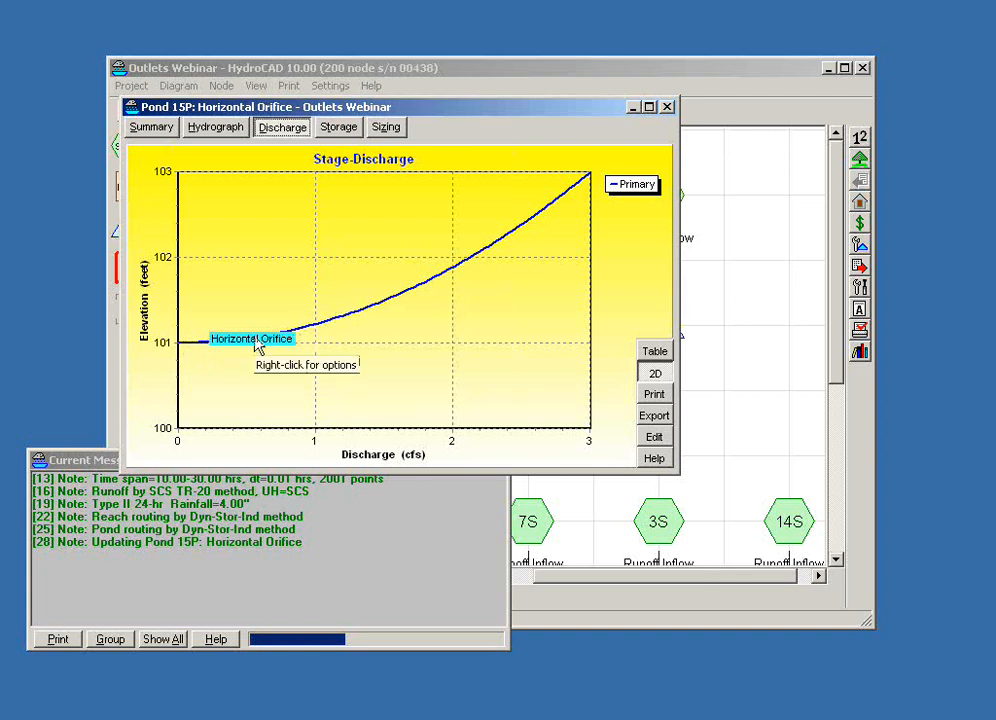
- Turn weir flow at low head back on for pond 15P's Horizontal Orifice outlet, and close the pond's report
{"action": "left_click", "coordinate": [655, 437]}
{"action": "left_click", "coordinate": [441, 227]}
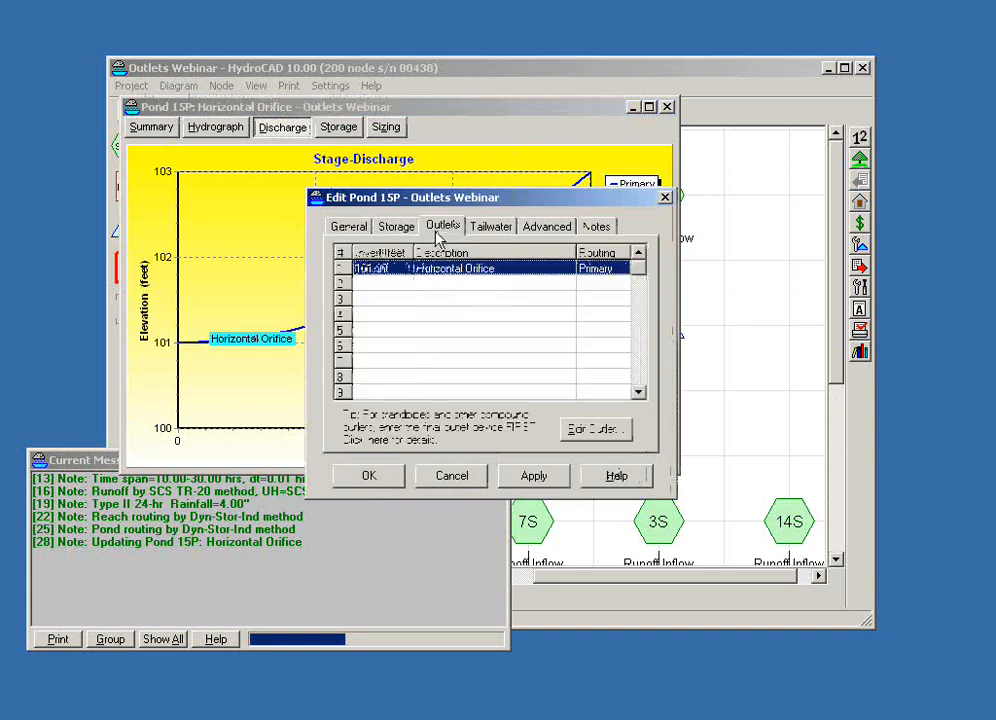
{"action": "double_click", "coordinate": [460, 280]}
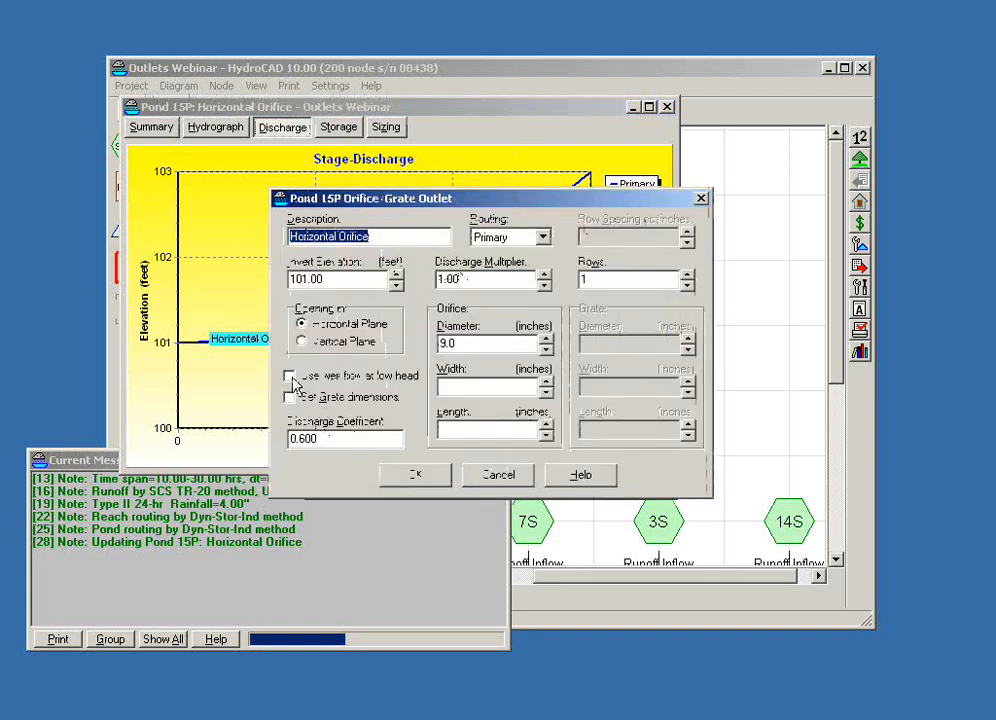
{"action": "left_click", "coordinate": [289, 376]}
{"action": "left_click", "coordinate": [409, 480]}
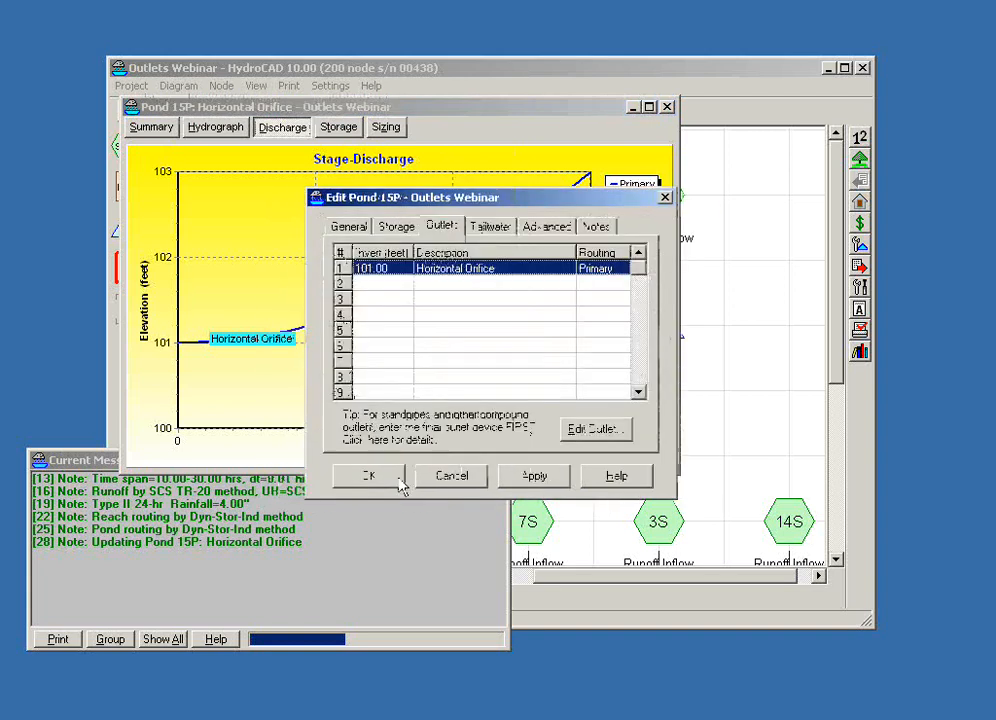
{"action": "left_click", "coordinate": [398, 478]}
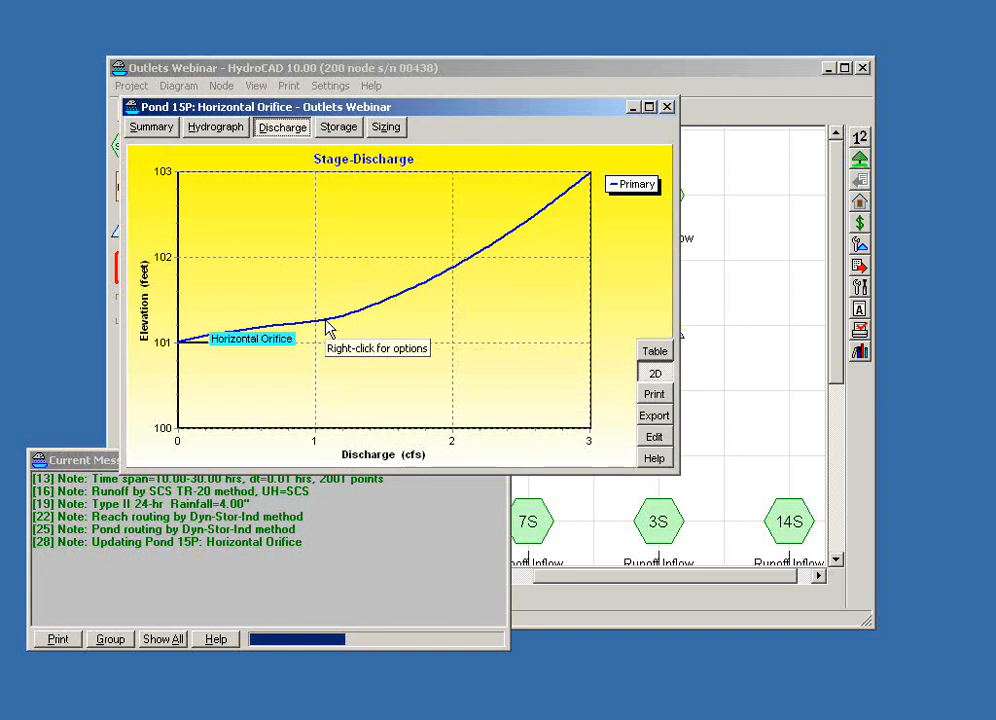
{"action": "left_click", "coordinate": [667, 106]}
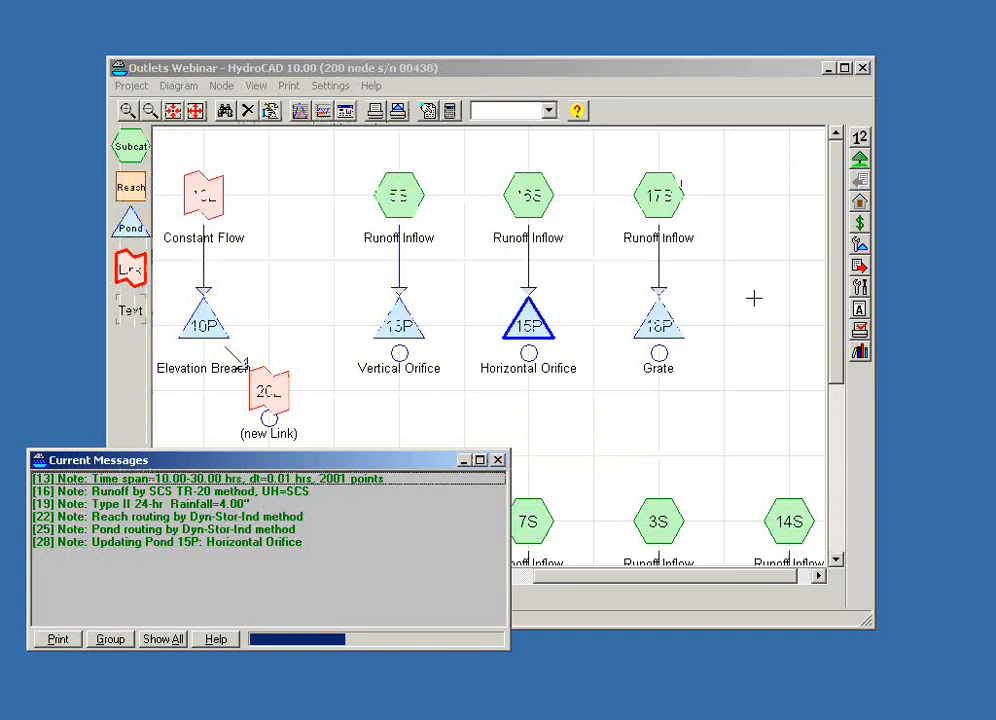
- View the Grate pond 18P's stage-discharge curve as a 2D graph, and open and cancel the pond's editor
{"action": "double_click", "coordinate": [648, 330]}
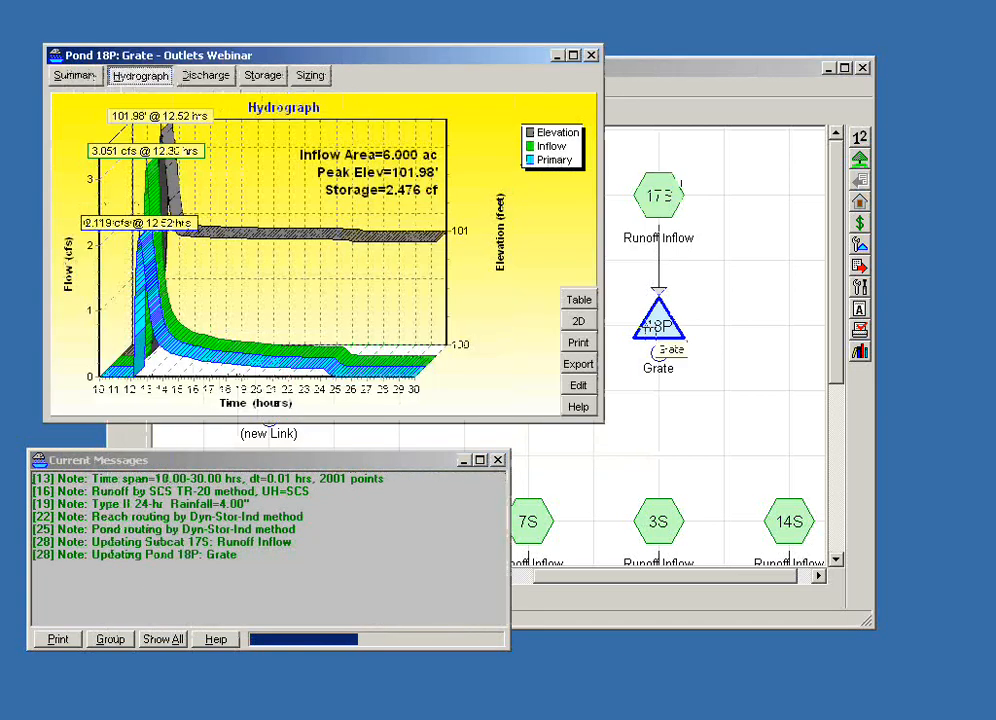
{"action": "left_click", "coordinate": [210, 75]}
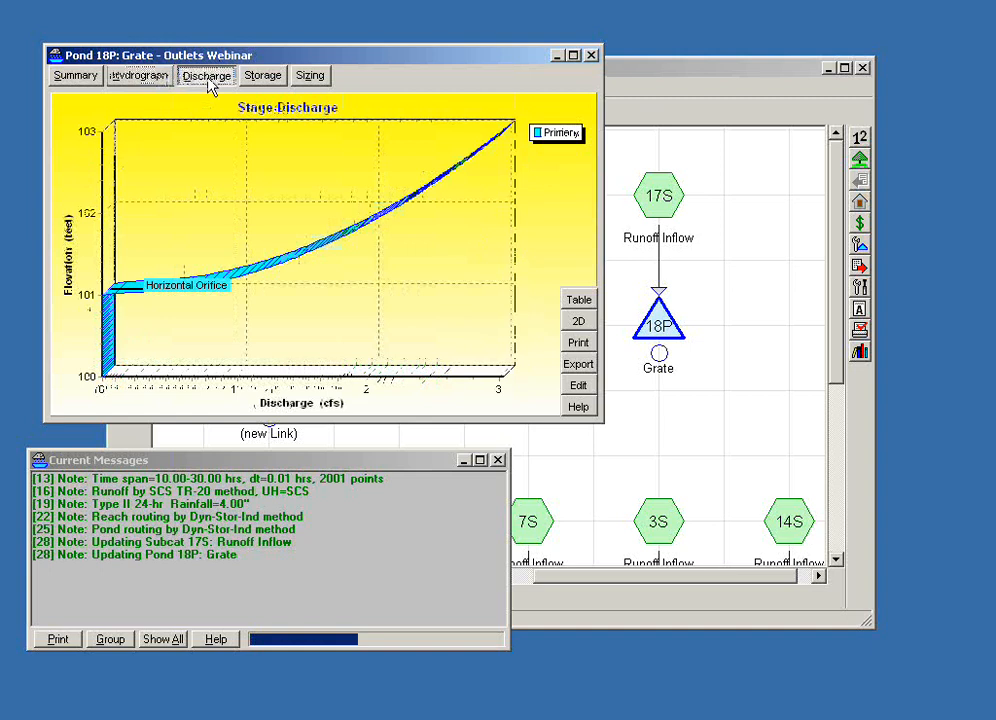
{"action": "left_click", "coordinate": [577, 321]}
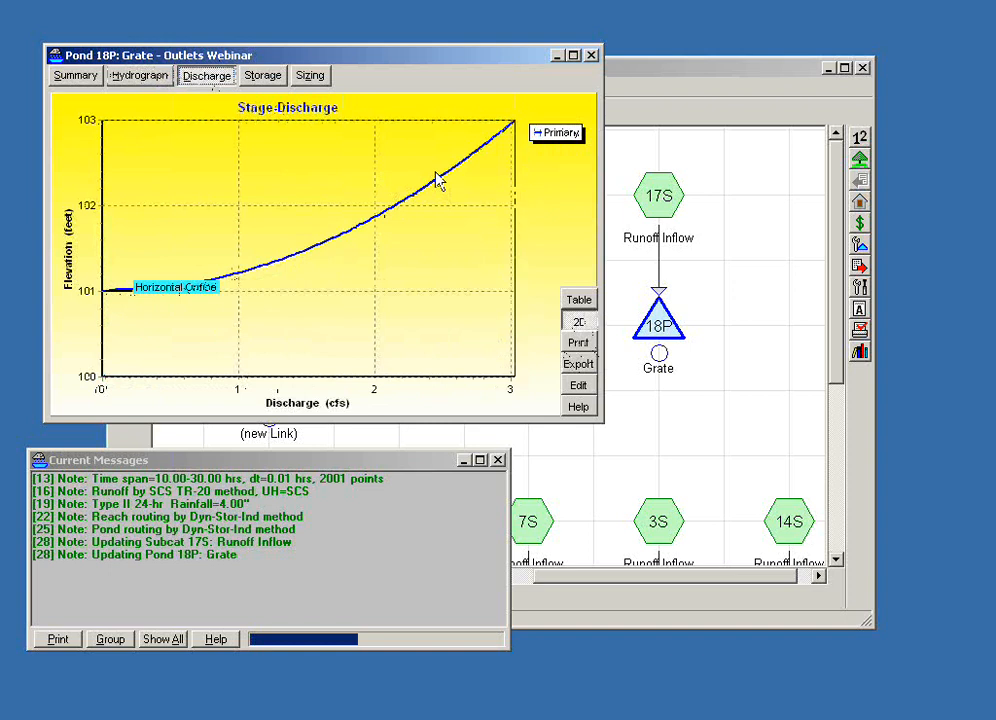
{"action": "left_click", "coordinate": [578, 385]}
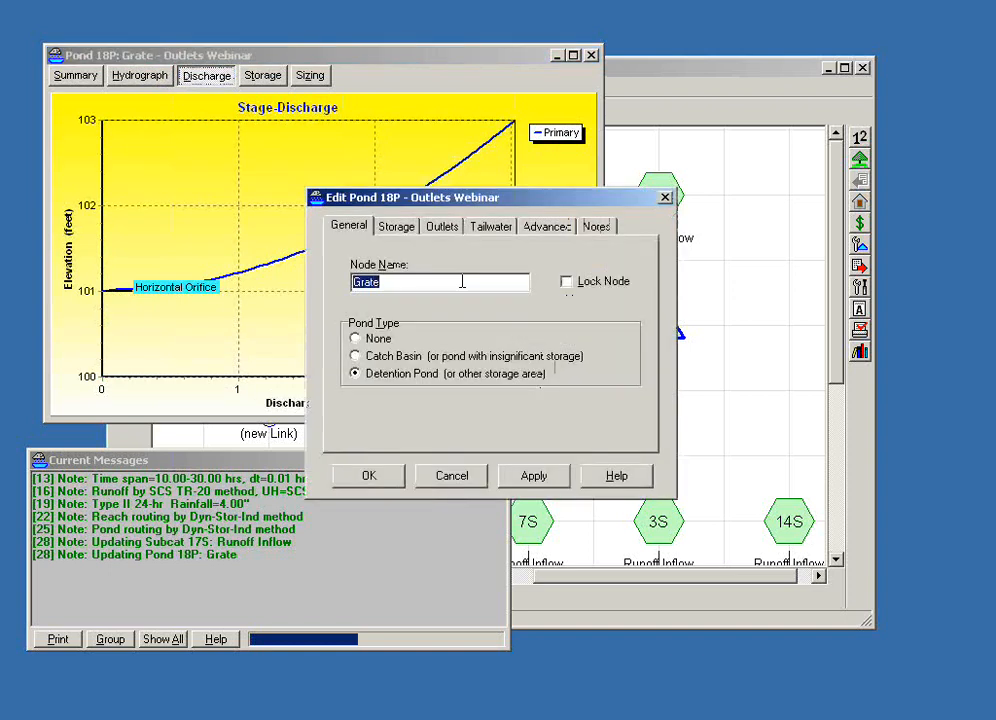
{"action": "left_click", "coordinate": [450, 478]}
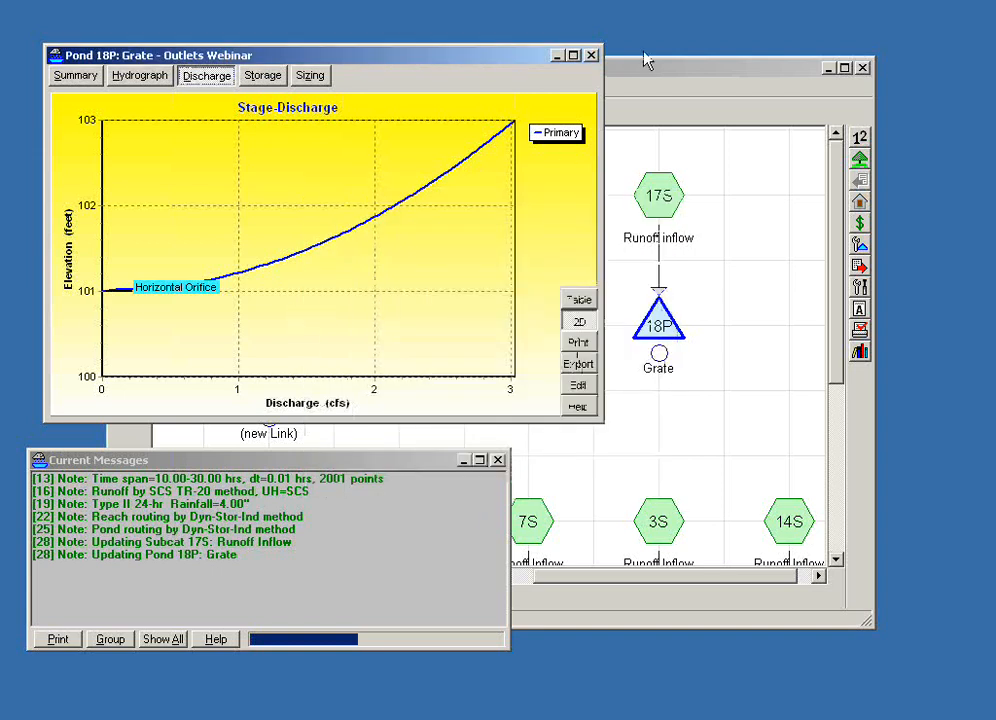
- Close pond 18P's report and view the Culvert pond 17P's stage-discharge curve as a 2D graph
{"action": "left_click", "coordinate": [592, 56]}
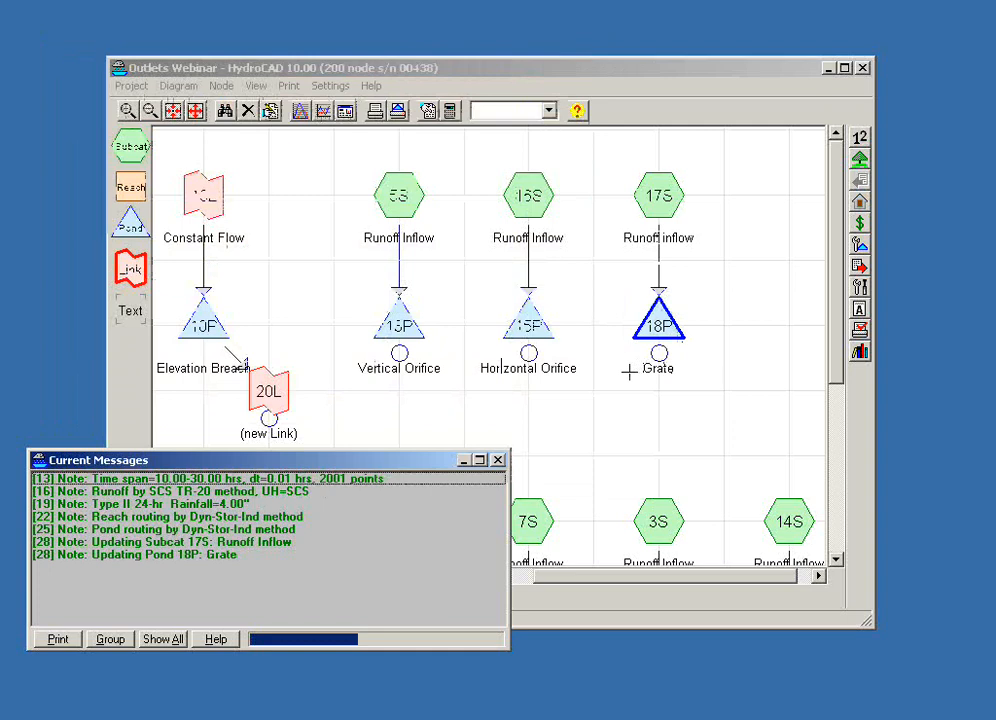
{"action": "left_click_drag", "start_coordinate": [589, 440], "coordinate": [656, 362]}
{"action": "scroll", "coordinate": [518, 358], "scroll_direction": "down", "scroll_amount": 2}
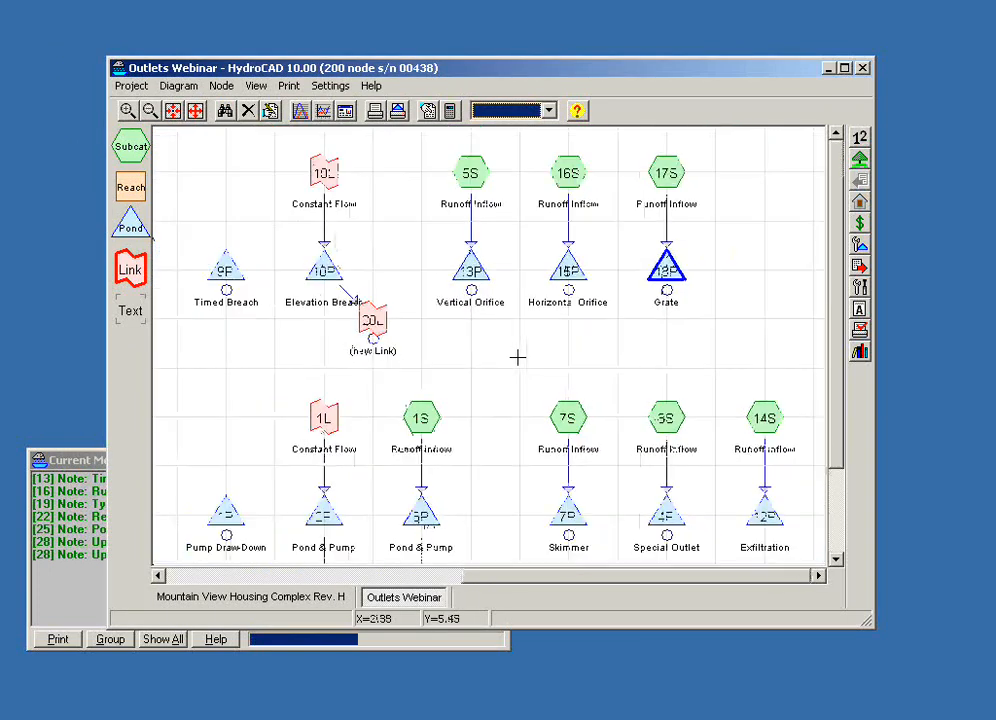
{"action": "left_click_drag", "start_coordinate": [431, 367], "coordinate": [561, 223]}
{"action": "left_click_drag", "start_coordinate": [300, 491], "coordinate": [653, 457]}
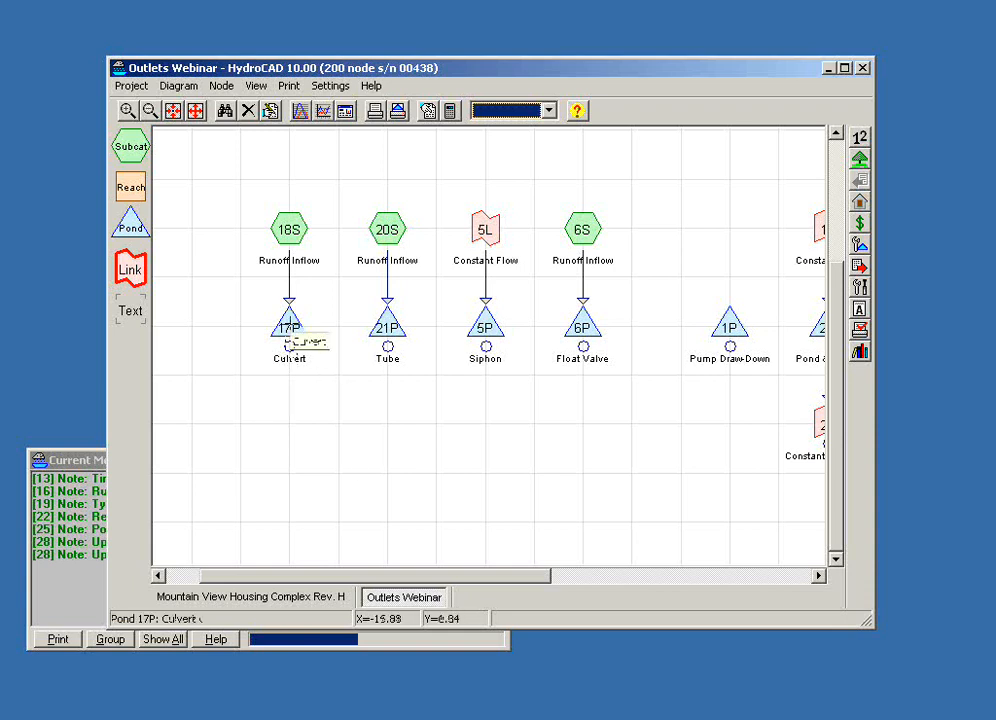
{"action": "double_click", "coordinate": [288, 330]}
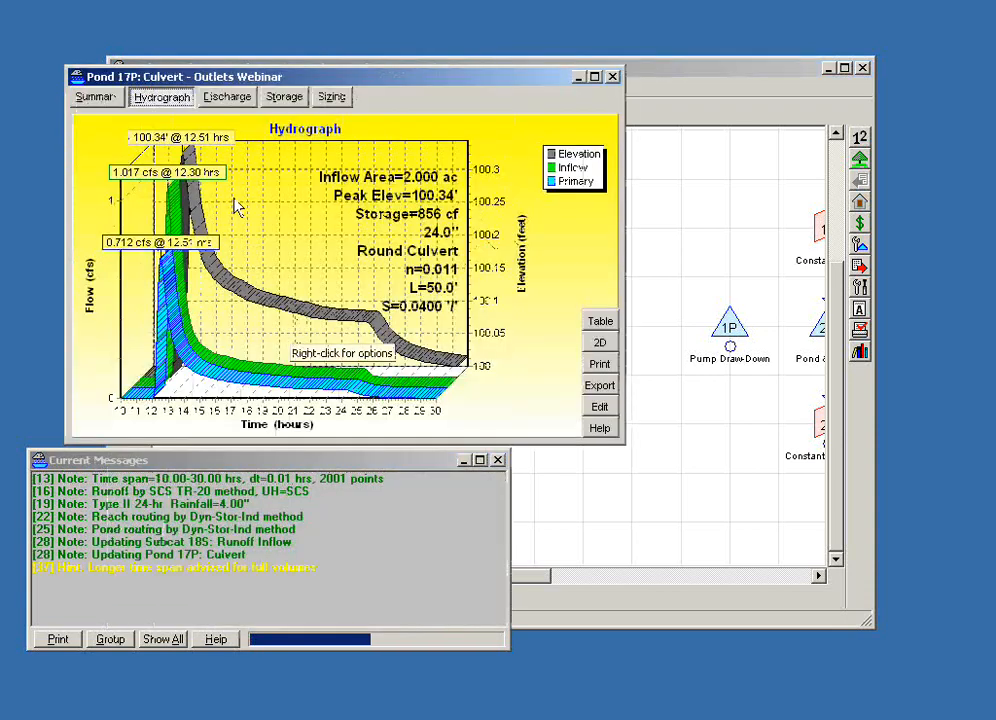
{"action": "left_click", "coordinate": [228, 97]}
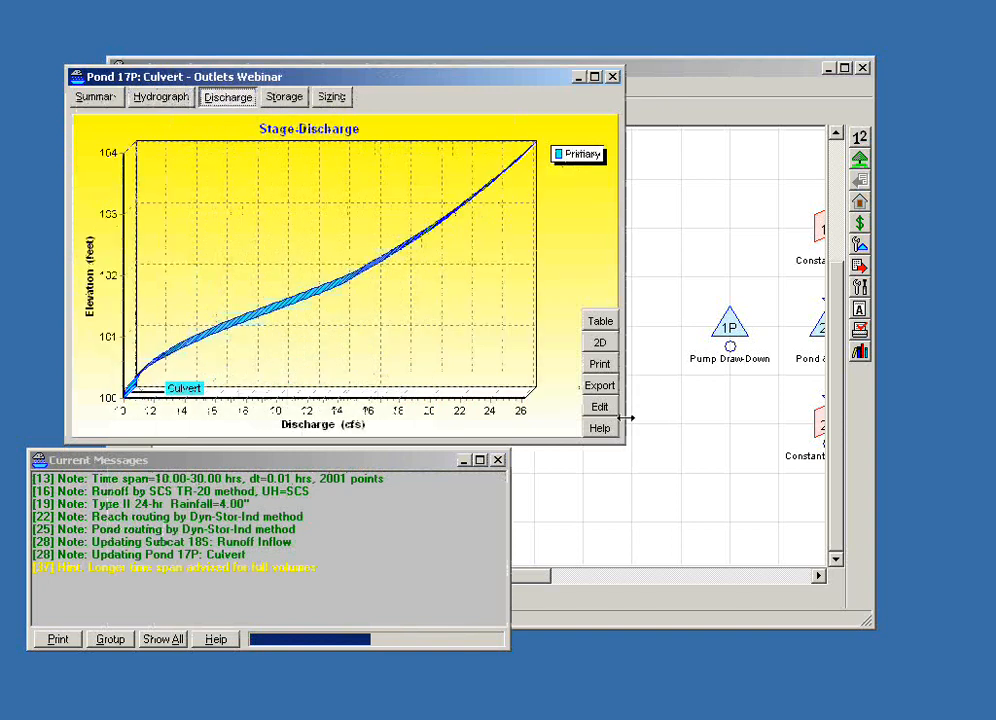
{"action": "left_click", "coordinate": [599, 343]}
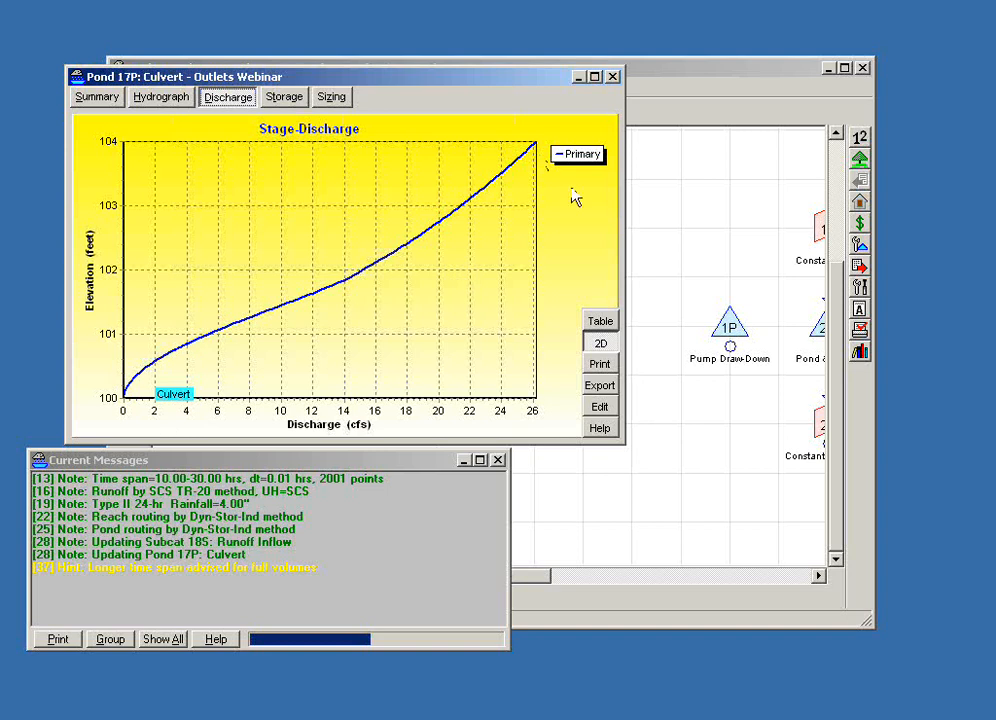
- Open pond 17P's Culvert outlet for editing and go through its inlet invert, outlet invert and slope settings
{"action": "left_click", "coordinate": [598, 408]}
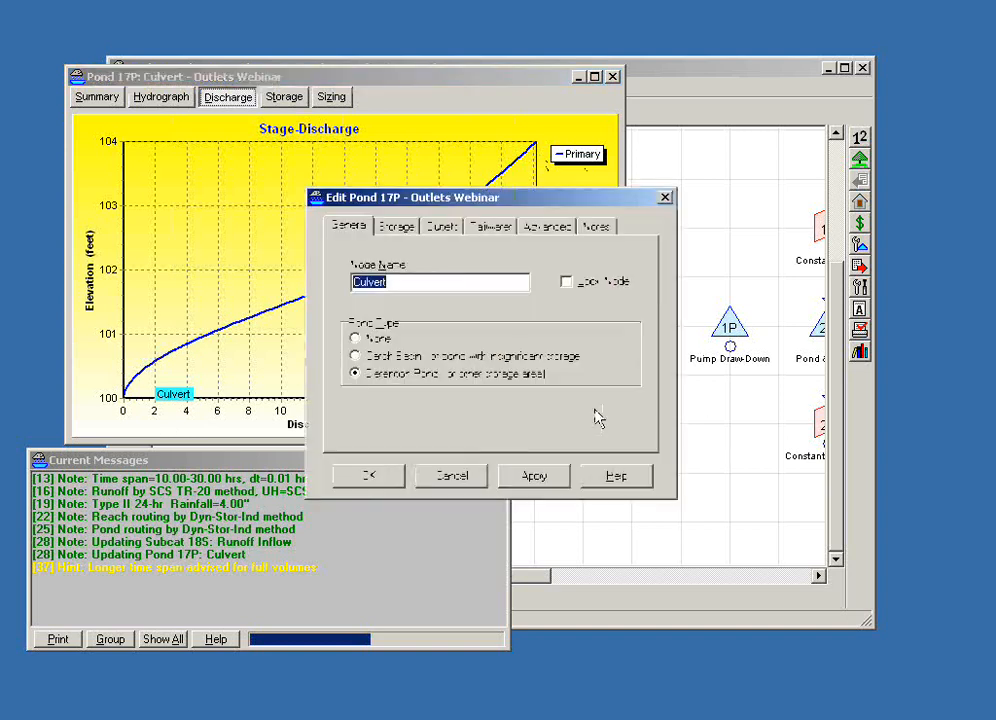
{"action": "left_click", "coordinate": [438, 227]}
{"action": "double_click", "coordinate": [444, 280]}
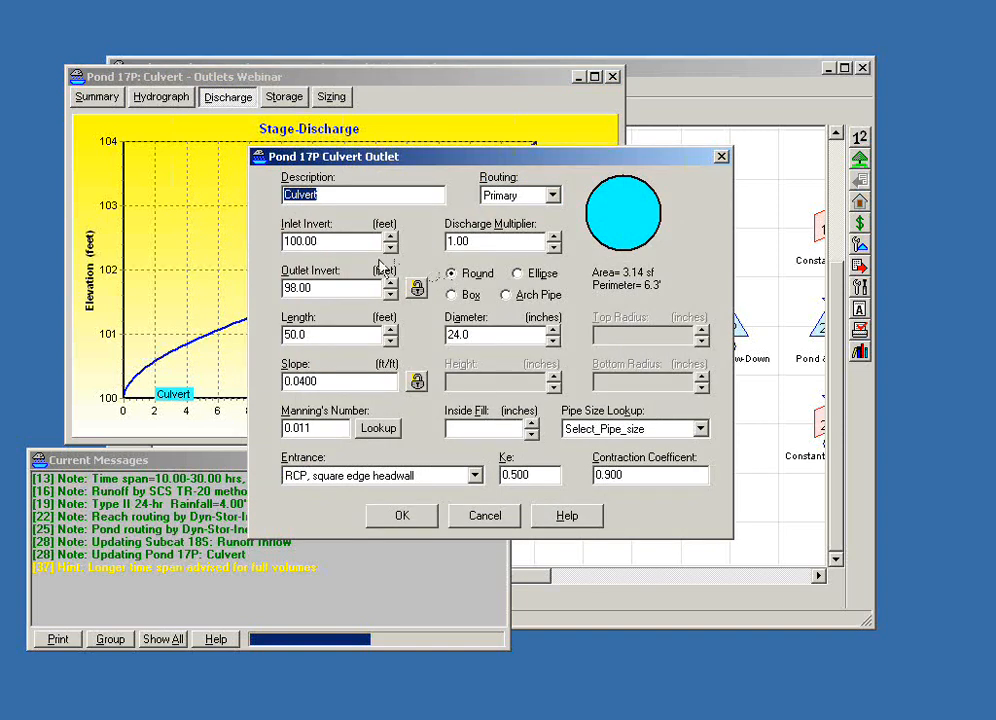
{"action": "key", "text": "Tab"}
{"action": "key", "text": "Tab"}
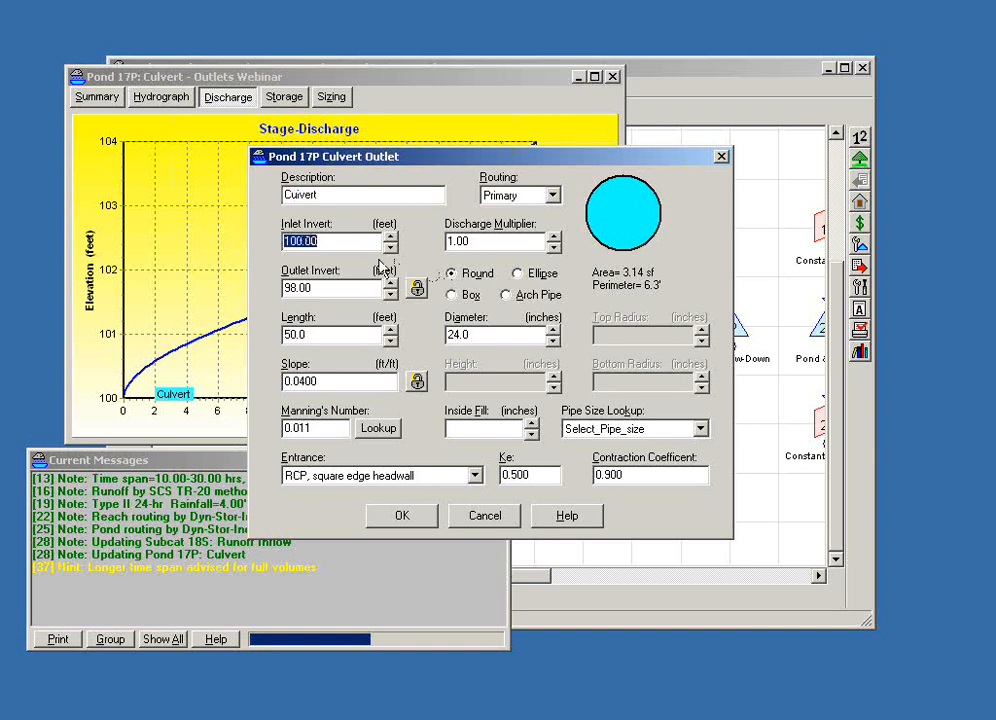
{"action": "left_click", "coordinate": [340, 289]}
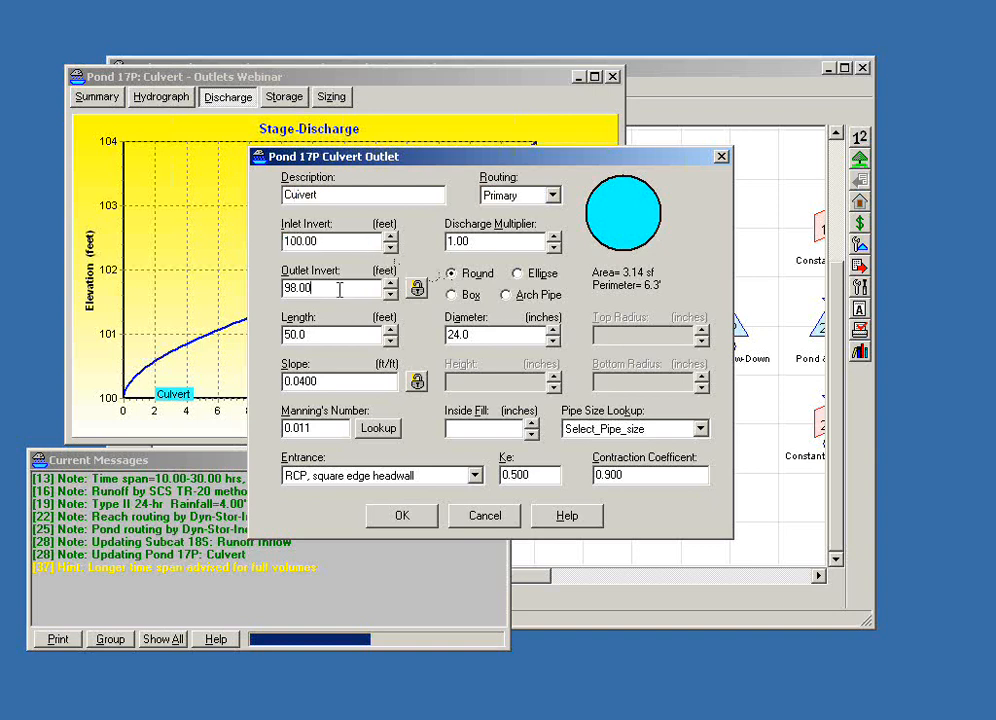
{"action": "left_click", "coordinate": [334, 378]}
- Try an inlet invert of 101 feet for the culvert, set it back to 100 feet, and lock the slope
{"action": "left_click_drag", "start_coordinate": [325, 240], "coordinate": [253, 239]}
{"action": "type", "text": "10"}
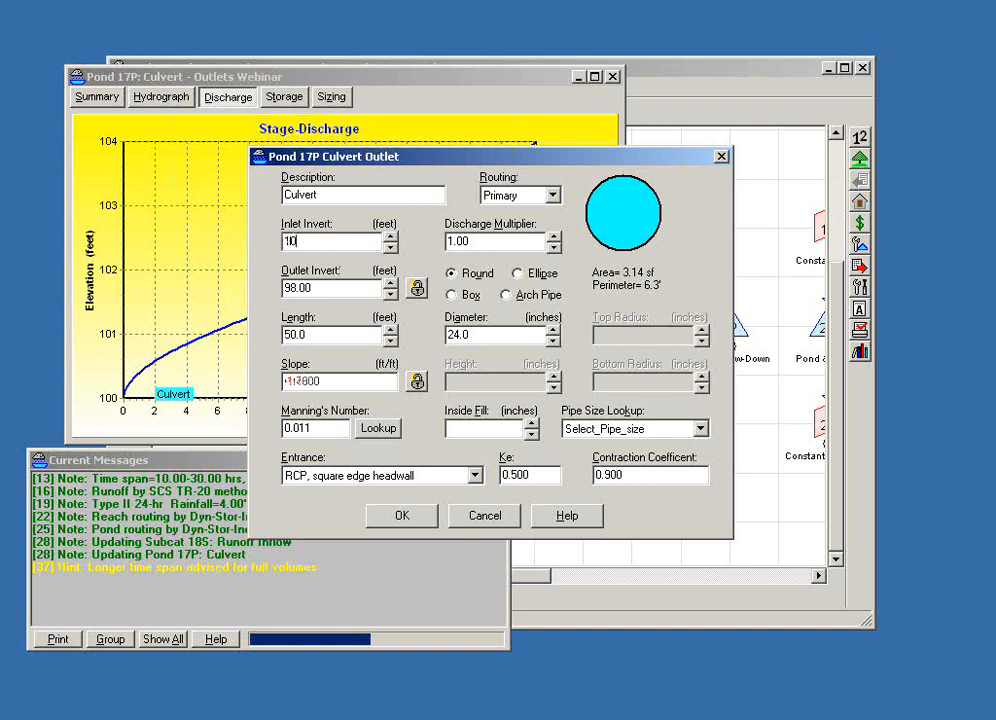
{"action": "type", "text": "1"}
{"action": "key", "text": "BackSpace"}
{"action": "type", "text": "0"}
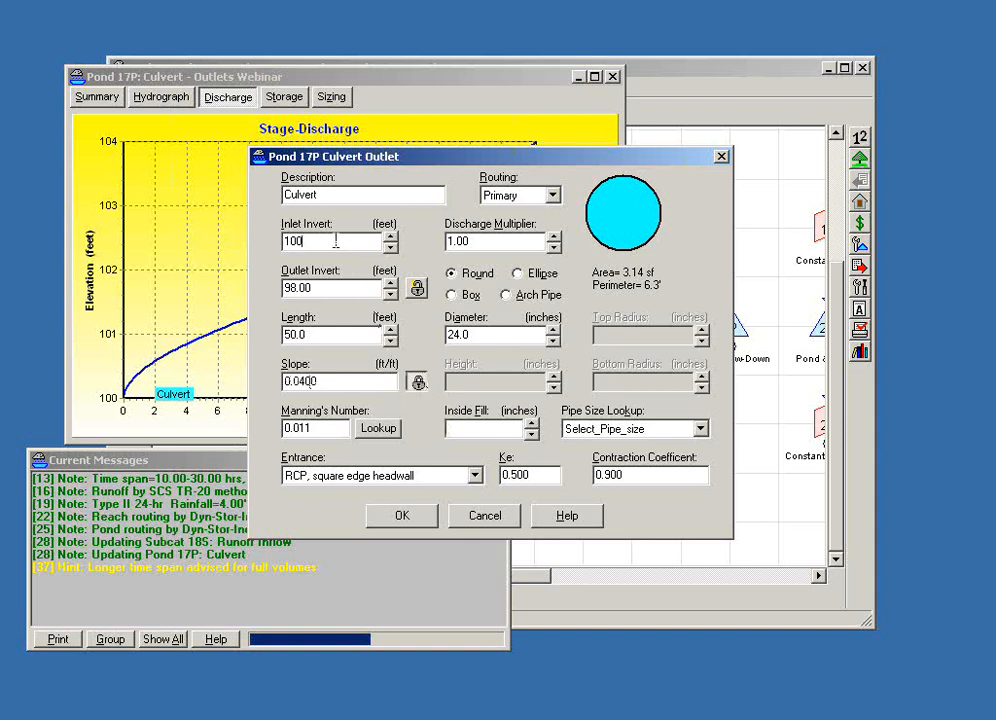
- With the slope locked, set the inlet invert to 101 feet, then lock the outlet invert as well and return the inlet invert to 100 feet
{"action": "key", "text": "BackSpace"}
{"action": "type", "text": "1"}
{"action": "left_click", "coordinate": [288, 287]}
{"action": "left_click", "coordinate": [420, 289]}
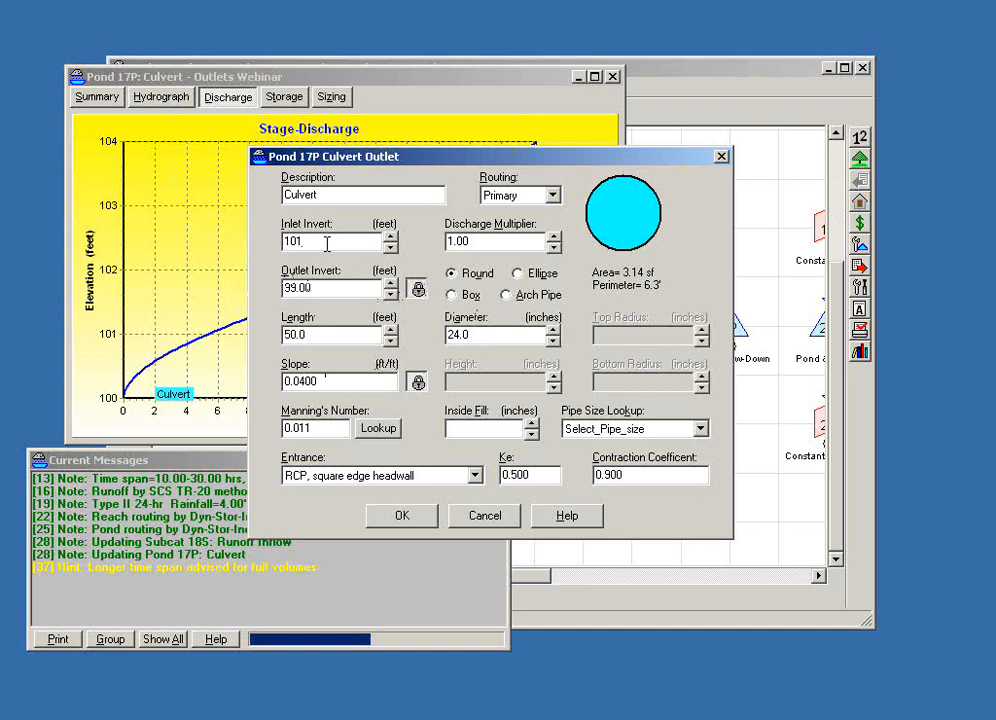
{"action": "key", "text": "BackSpace"}
{"action": "type", "text": "0"}
- Look up the Manning's value for straight, clean concrete pipe (0.011) and select the RCP square edge headwall entrance
{"action": "left_click", "coordinate": [336, 428]}
{"action": "left_click", "coordinate": [372, 429]}
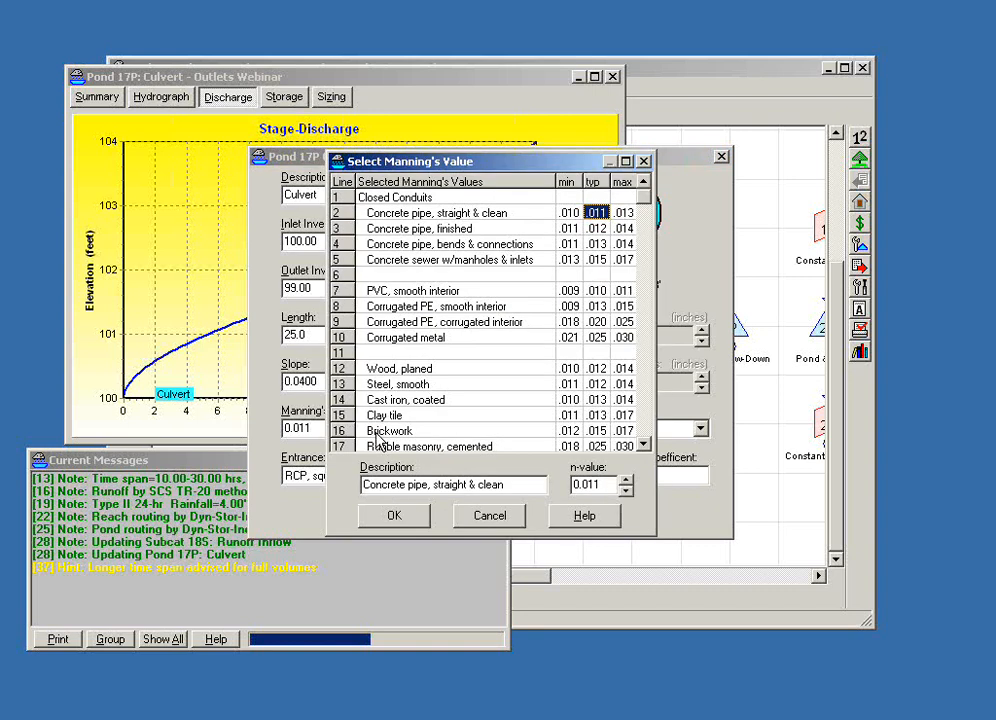
{"action": "left_click", "coordinate": [406, 519]}
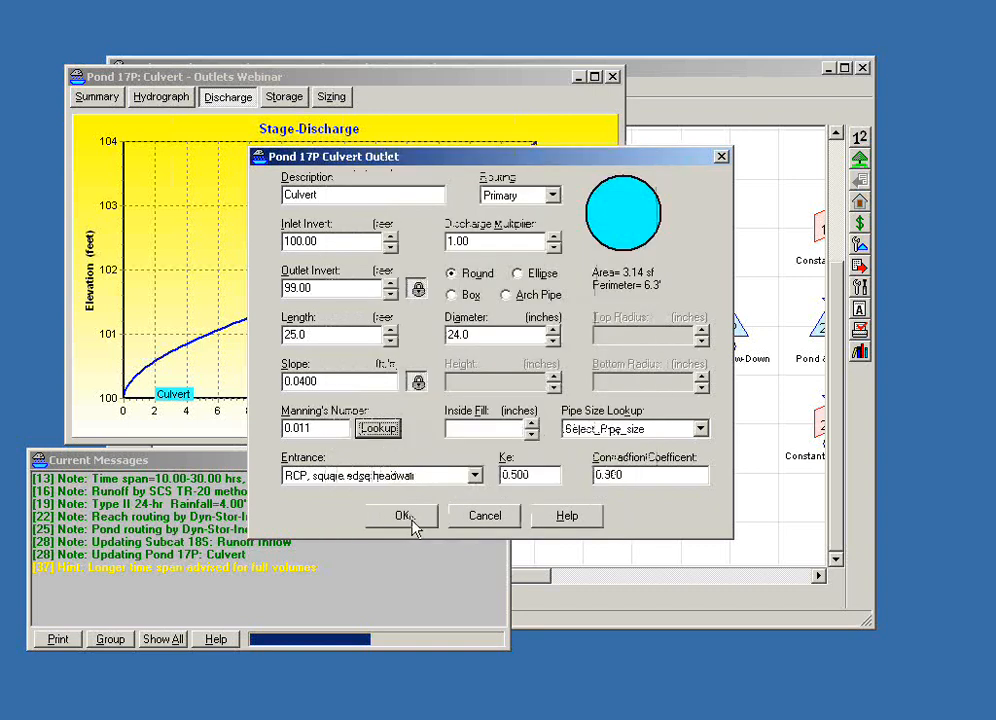
{"action": "double_click", "coordinate": [535, 476]}
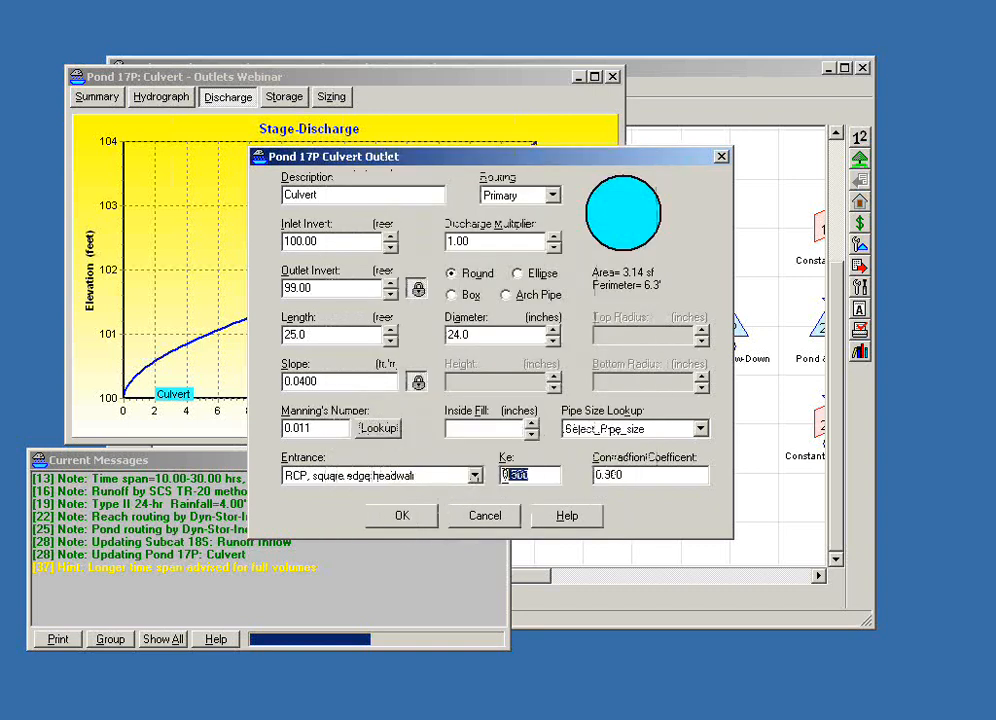
{"action": "left_click", "coordinate": [545, 477]}
{"action": "left_click", "coordinate": [475, 477]}
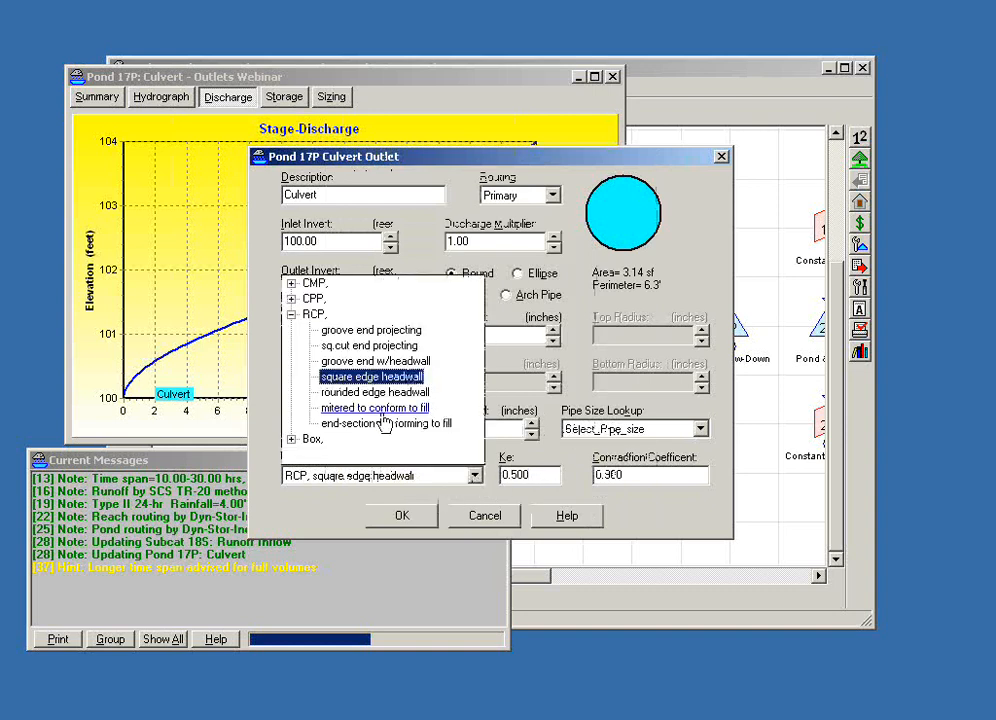
{"action": "left_click", "coordinate": [390, 378]}
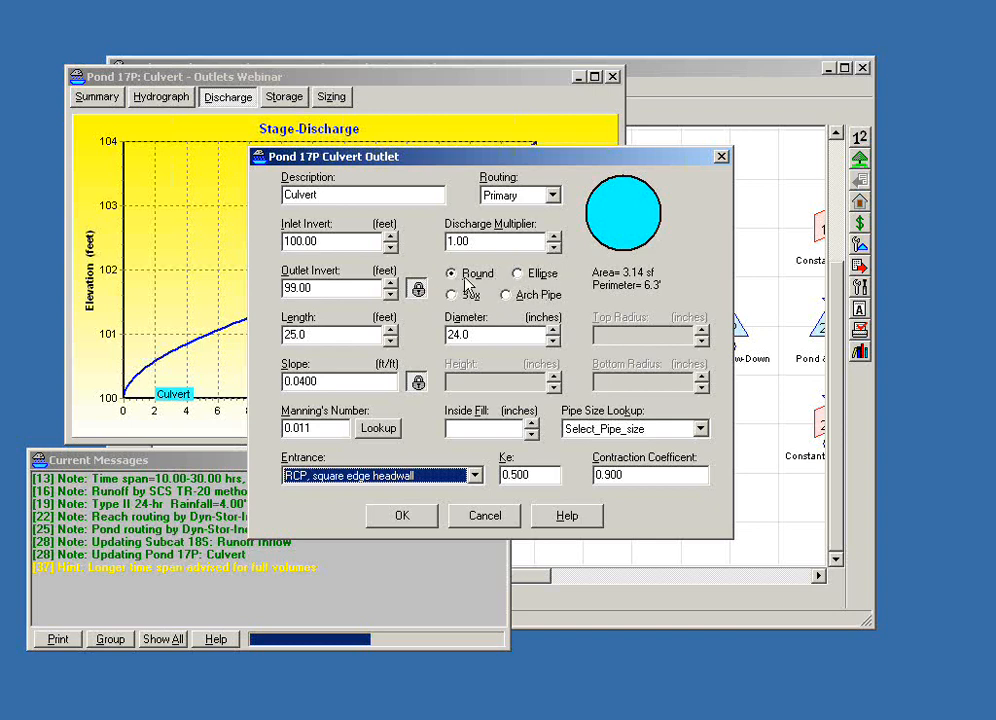
- Make the culvert an ellipse 24 inches wide and 18 inches high with a top radius of 44 inches
{"action": "left_click", "coordinate": [516, 273]}
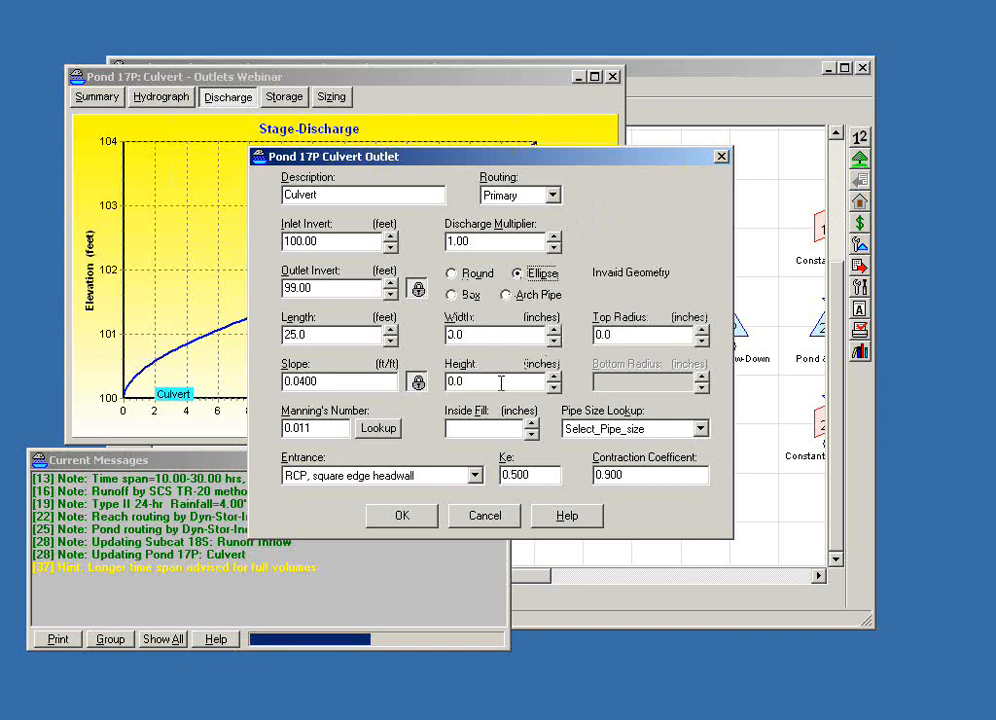
{"action": "left_click_drag", "start_coordinate": [514, 335], "coordinate": [400, 352]}
{"action": "type", "text": "24"}
{"action": "key", "text": "Tab"}
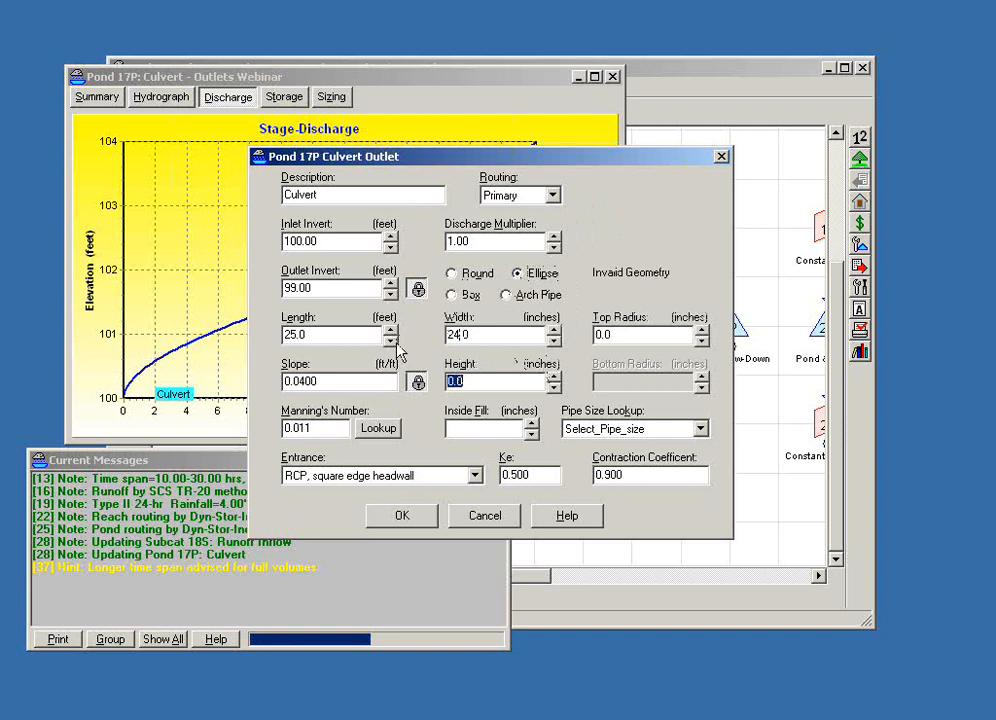
{"action": "type", "text": "18"}
{"action": "key", "text": "Tab"}
{"action": "left_click_drag", "start_coordinate": [629, 334], "coordinate": [572, 338]}
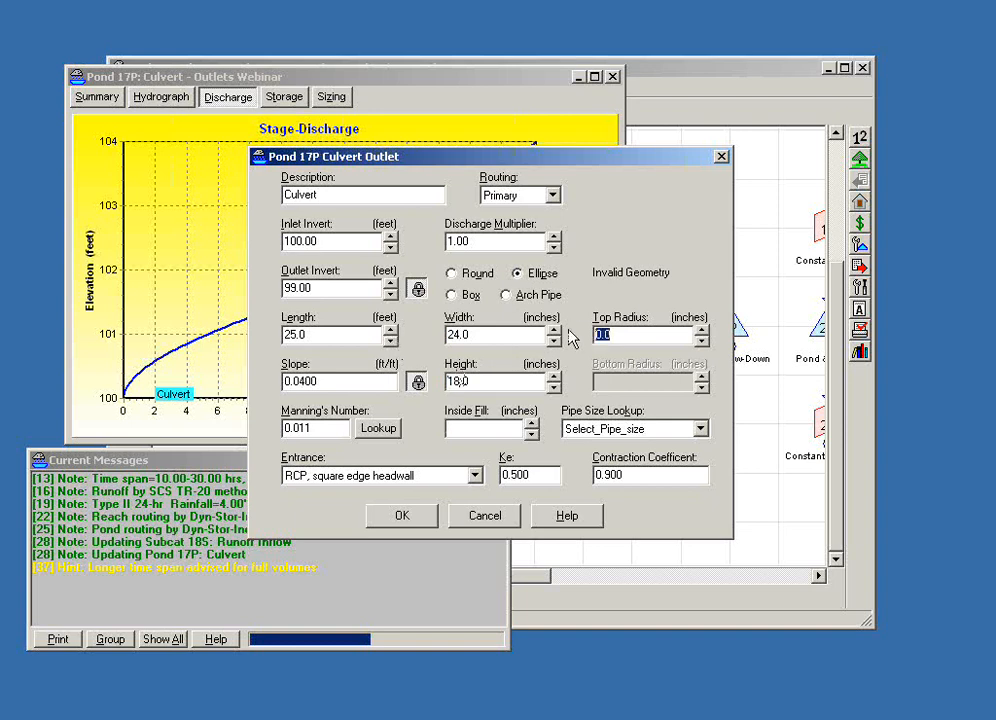
{"action": "type", "text": "4.4"}
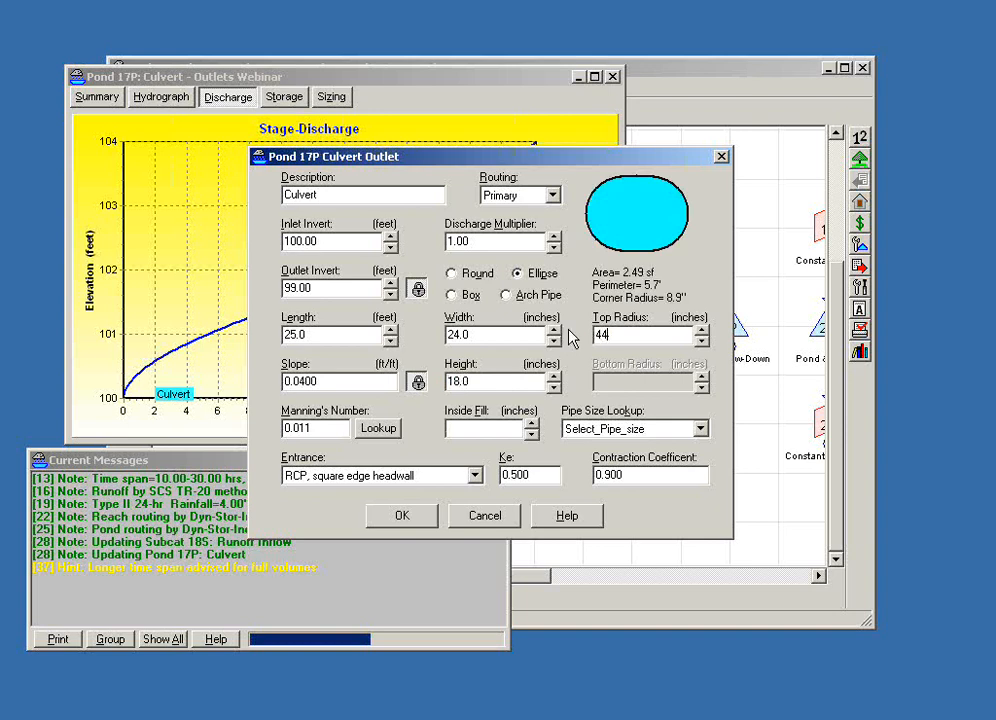
- Apply the predefined RCP_Elliptical 45x29 pipe size to the culvert
{"action": "left_click", "coordinate": [701, 429]}
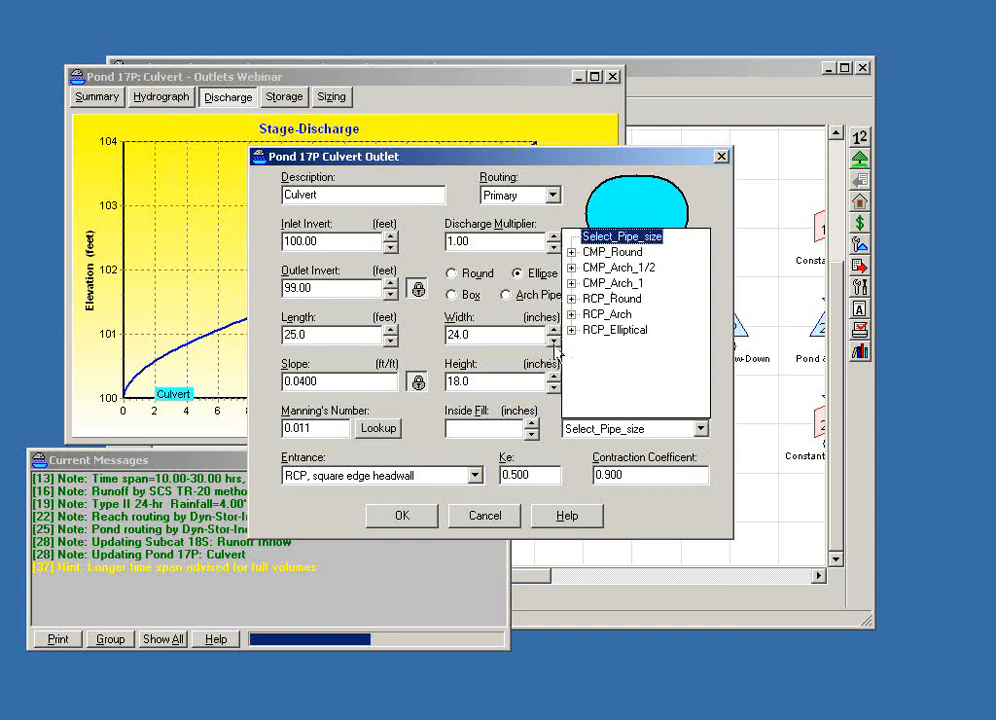
{"action": "left_click", "coordinate": [571, 331]}
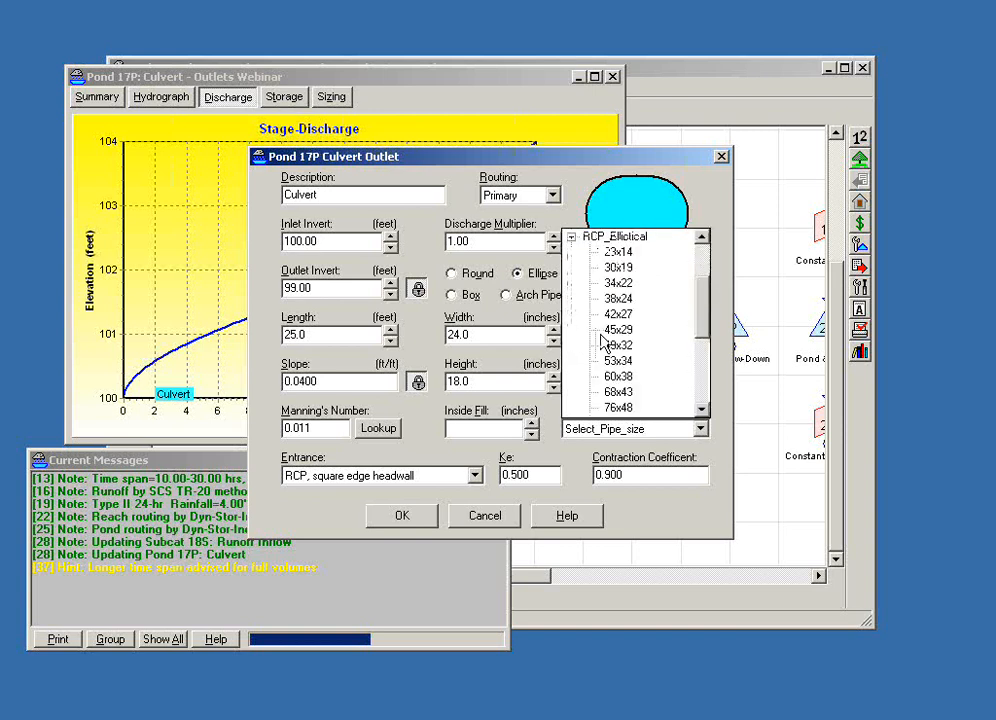
{"action": "left_click", "coordinate": [617, 331]}
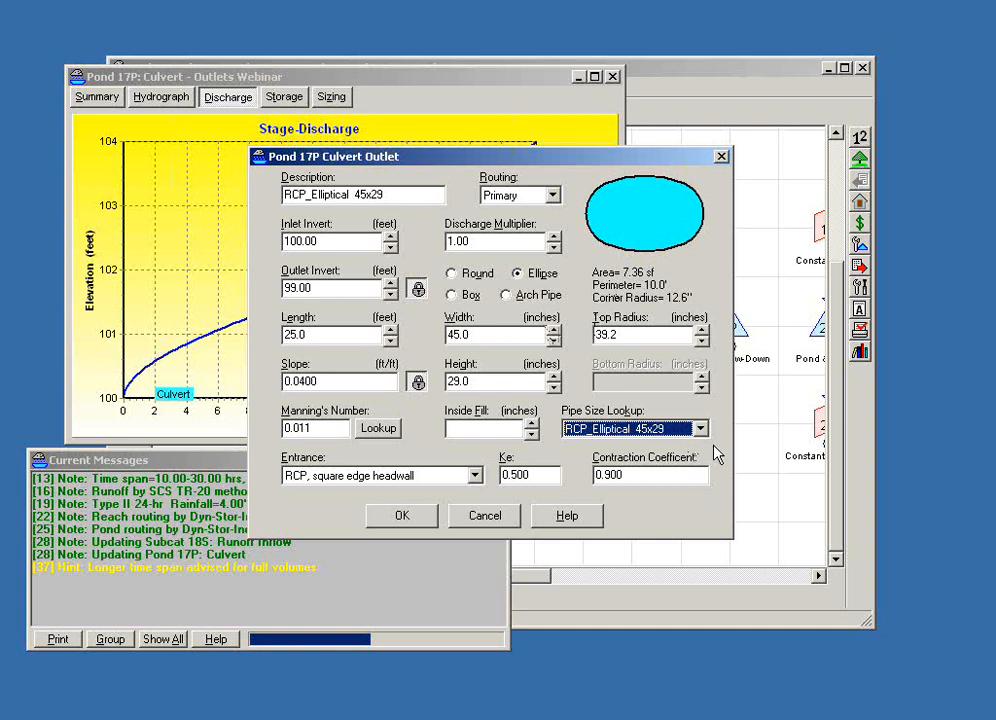
- Change the culvert to an arch pipe and apply the predefined RCP_Arch 59x36 size
{"action": "left_click", "coordinate": [505, 296]}
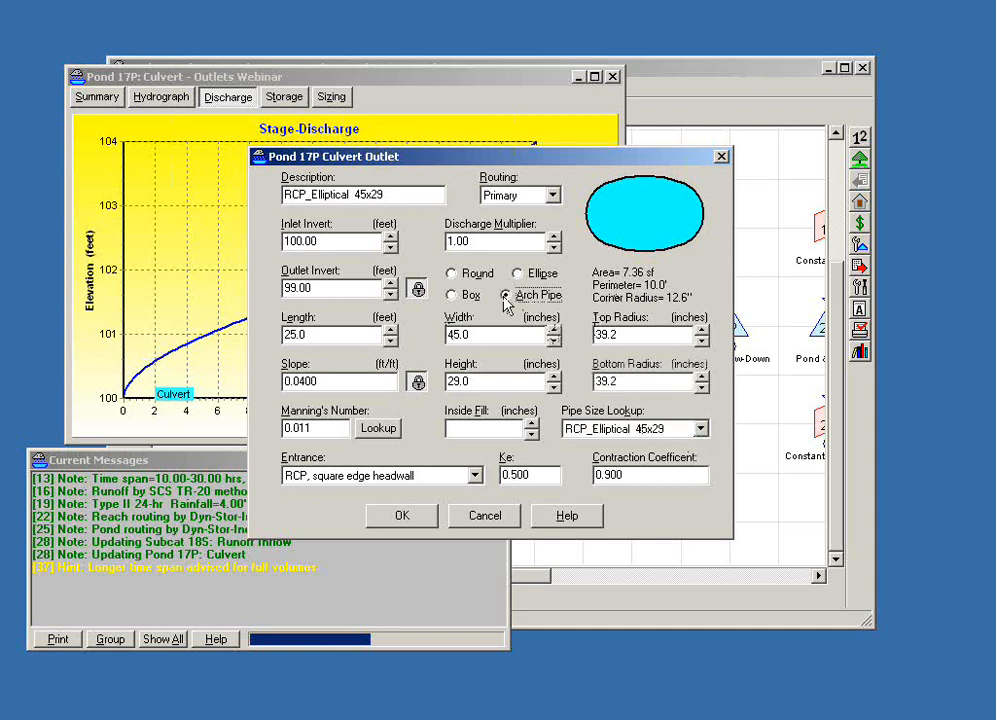
{"action": "left_click", "coordinate": [658, 382]}
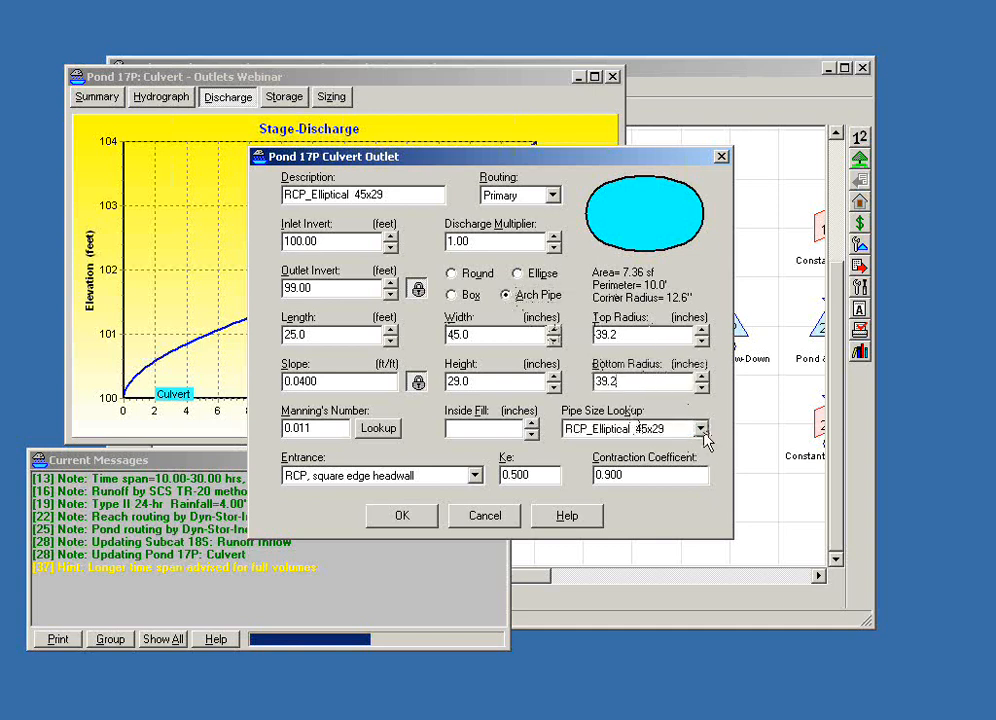
{"action": "left_click", "coordinate": [701, 428]}
{"action": "left_click_drag", "start_coordinate": [702, 311], "coordinate": [705, 283]}
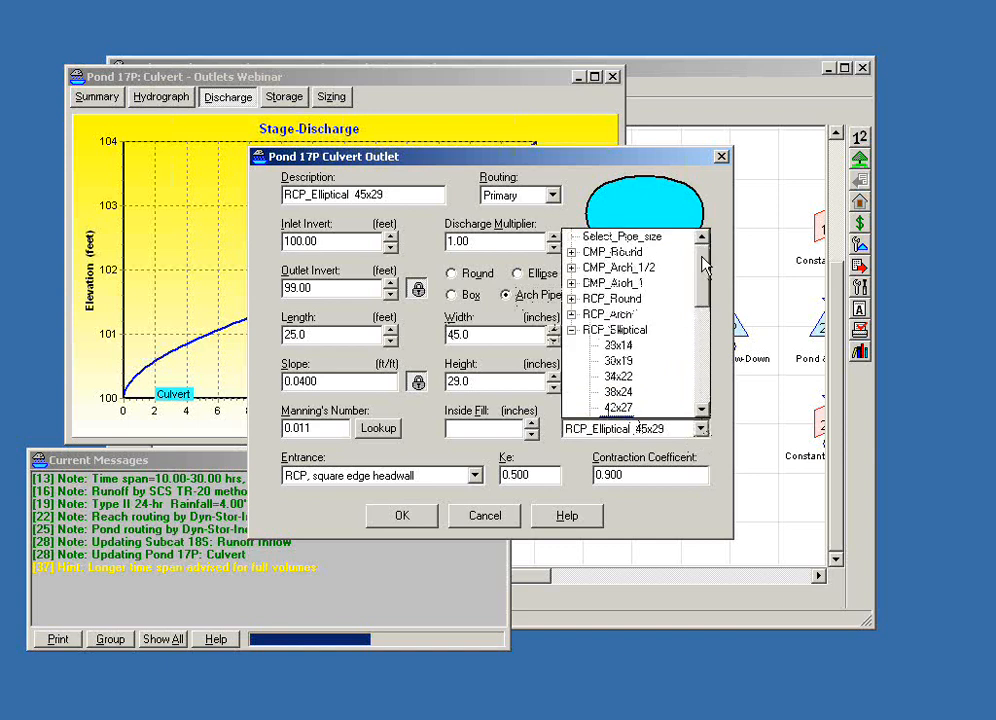
{"action": "left_click", "coordinate": [571, 315]}
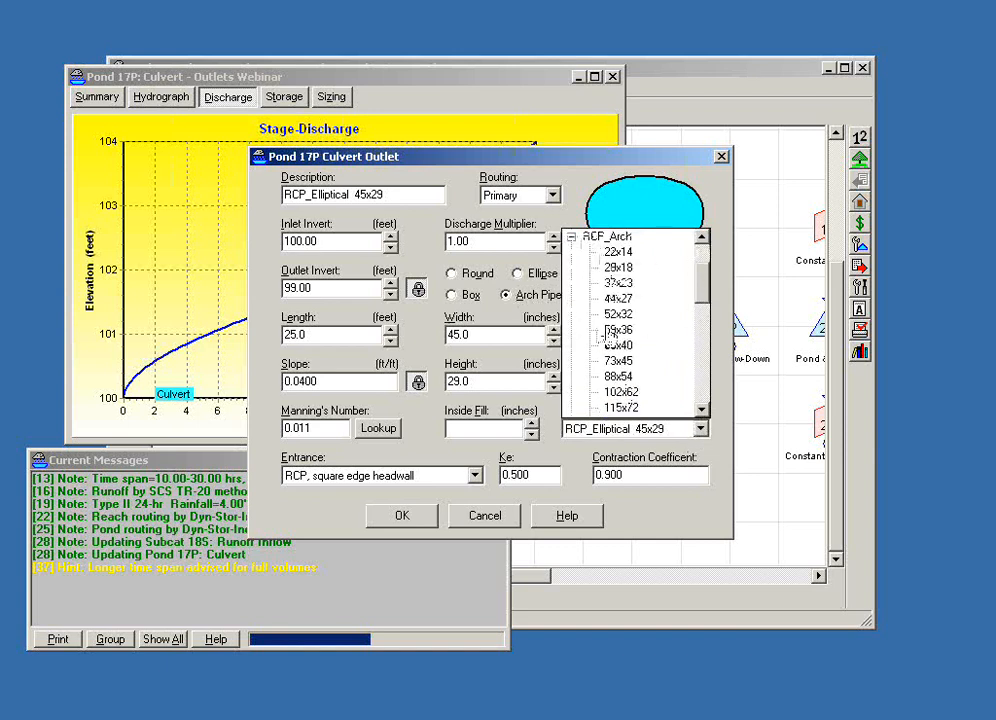
{"action": "left_click", "coordinate": [610, 331]}
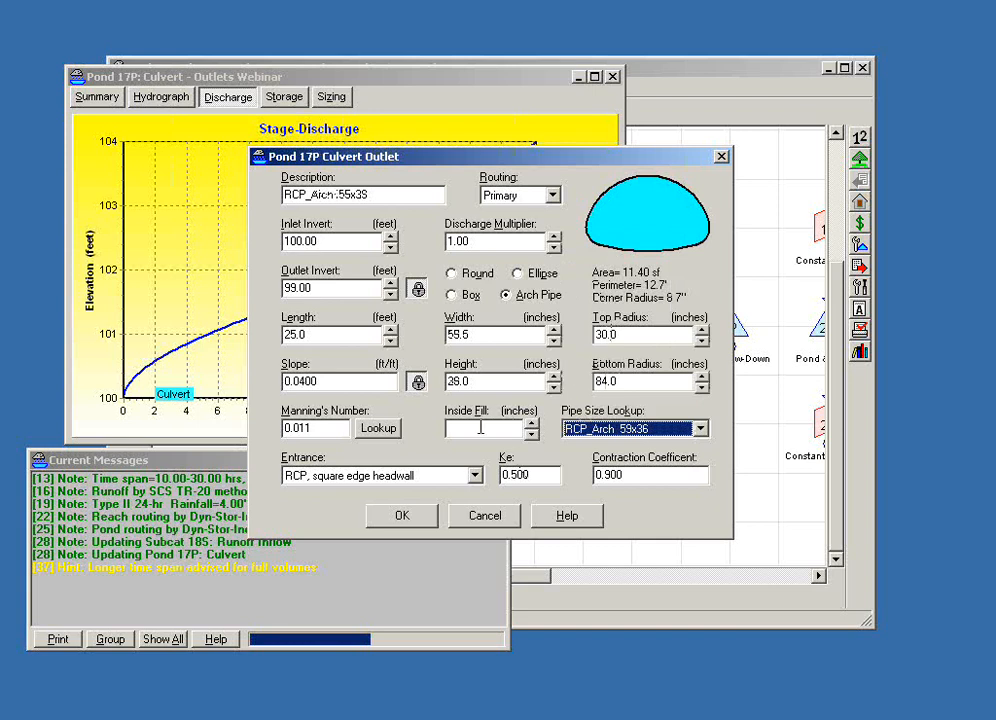
- Raise the arch culvert's inside fill to 10 inches
{"action": "left_click", "coordinate": [532, 424]}
{"action": "left_click", "coordinate": [532, 424]}
{"action": "left_click", "coordinate": [532, 424]}
{"action": "left_click", "coordinate": [532, 424]}
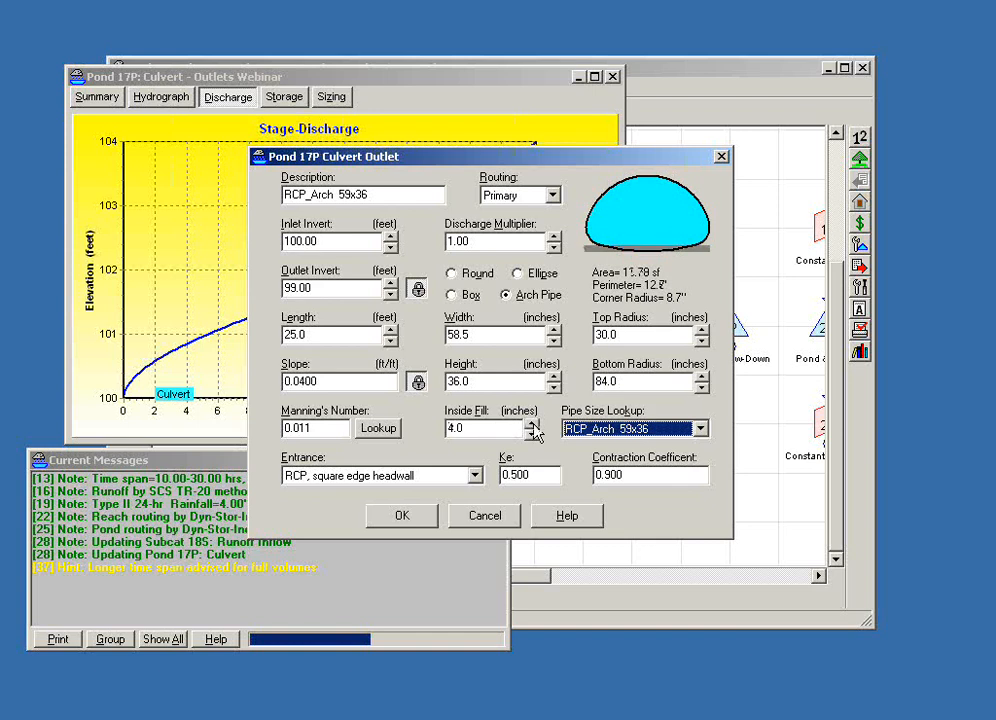
{"action": "left_click", "coordinate": [532, 424]}
{"action": "left_click", "coordinate": [532, 424]}
{"action": "left_click", "coordinate": [532, 424]}
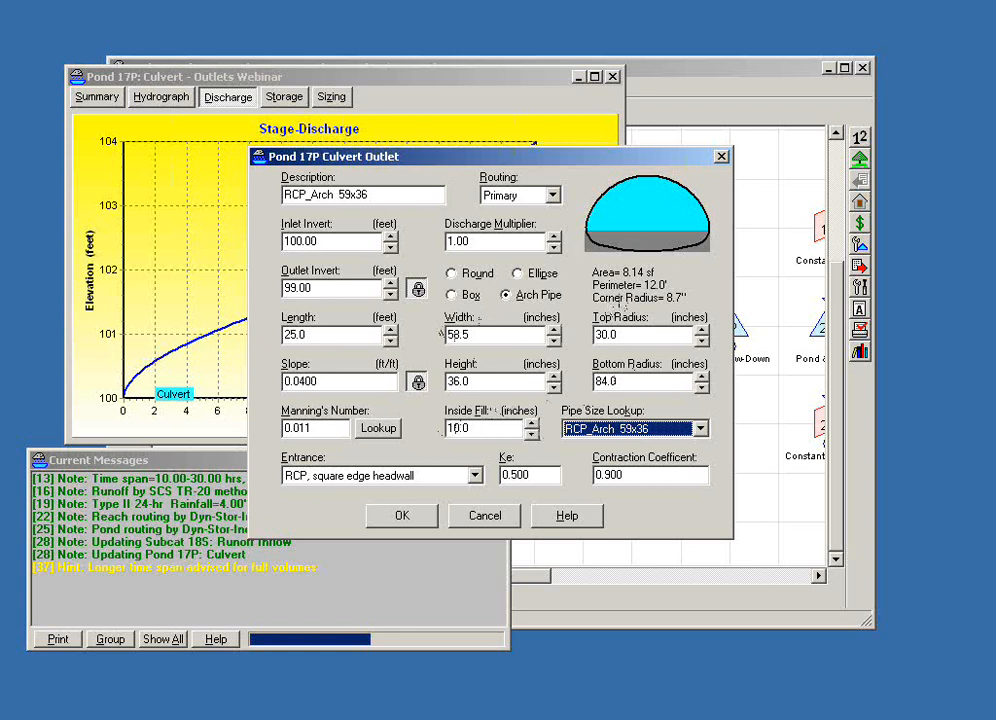
- Outline the open area above the fill in the culvert's cross-section in green, and cancel the outlet edits
{"action": "key", "text": "alt+Tab"}
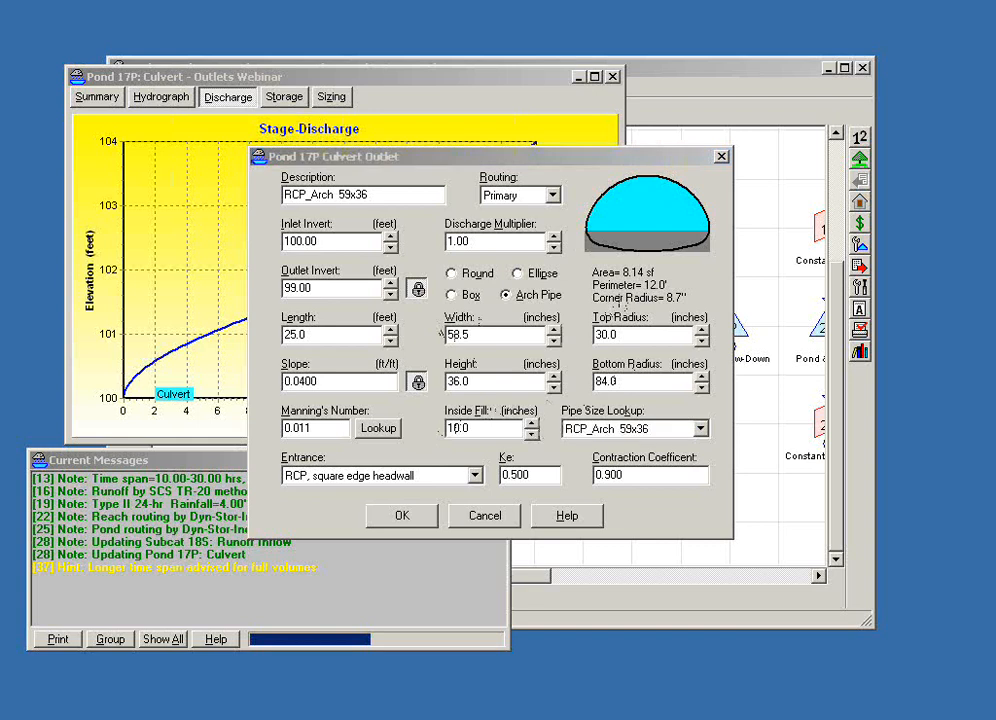
{"action": "key", "text": "alt+Tab"}
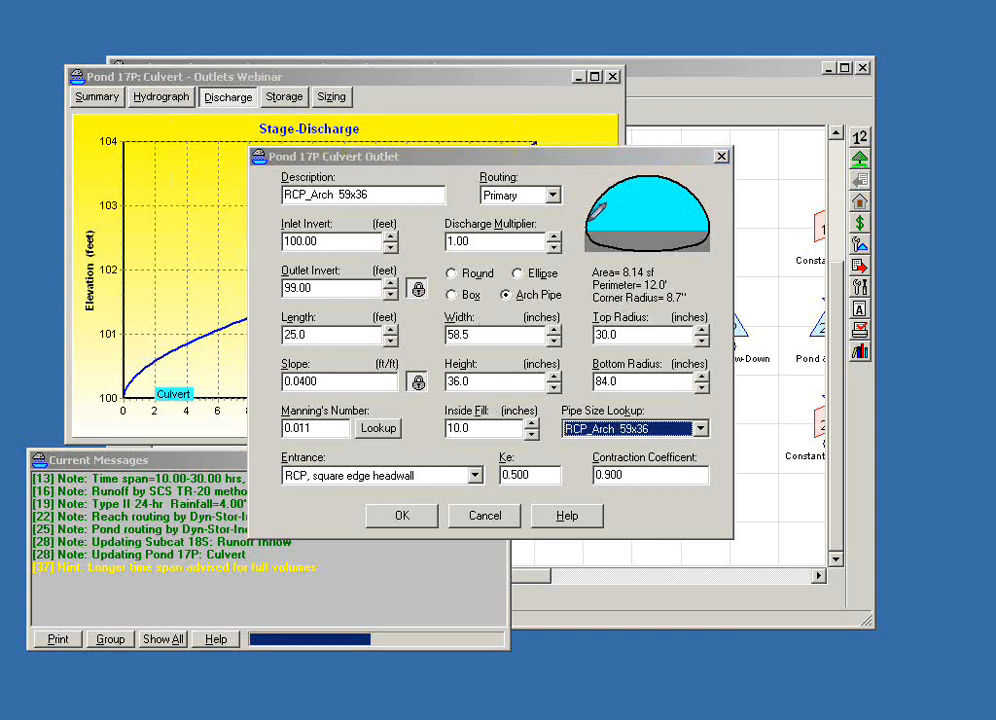
{"action": "mouse_move", "coordinate": [591, 226]}
{"action": "left_mouse_down"}
{"action": "mouse_move", "coordinate": [700, 226]}
{"action": "mouse_move", "coordinate": [703, 200]}
{"action": "mouse_move", "coordinate": [647, 179]}
{"action": "mouse_move", "coordinate": [590, 222]}
{"action": "left_mouse_up"}
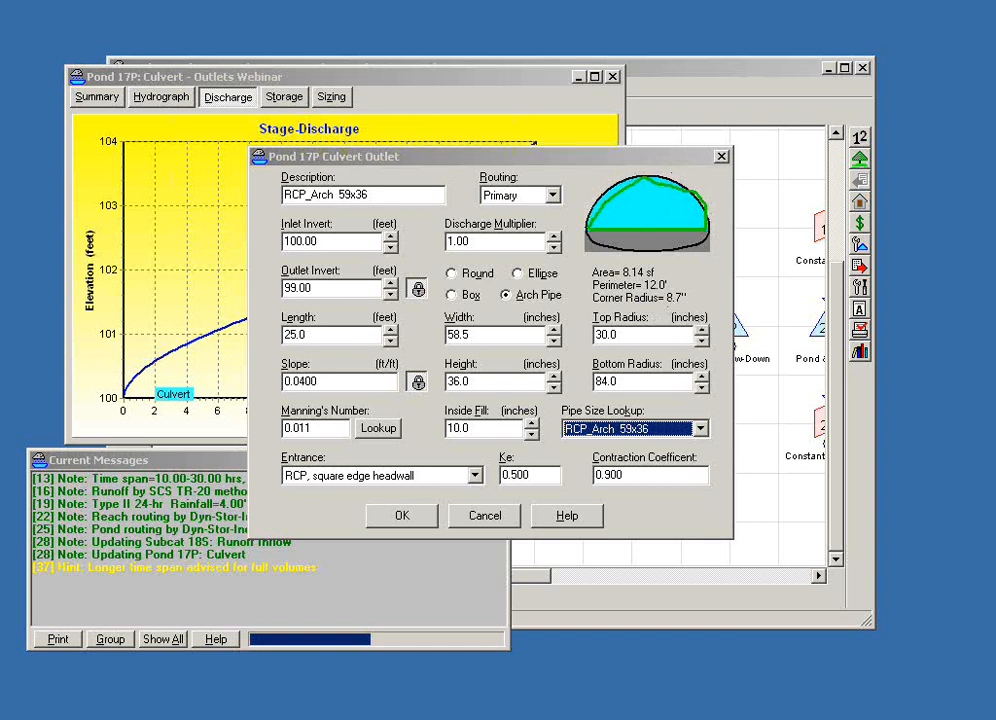
{"action": "left_click", "coordinate": [475, 519]}
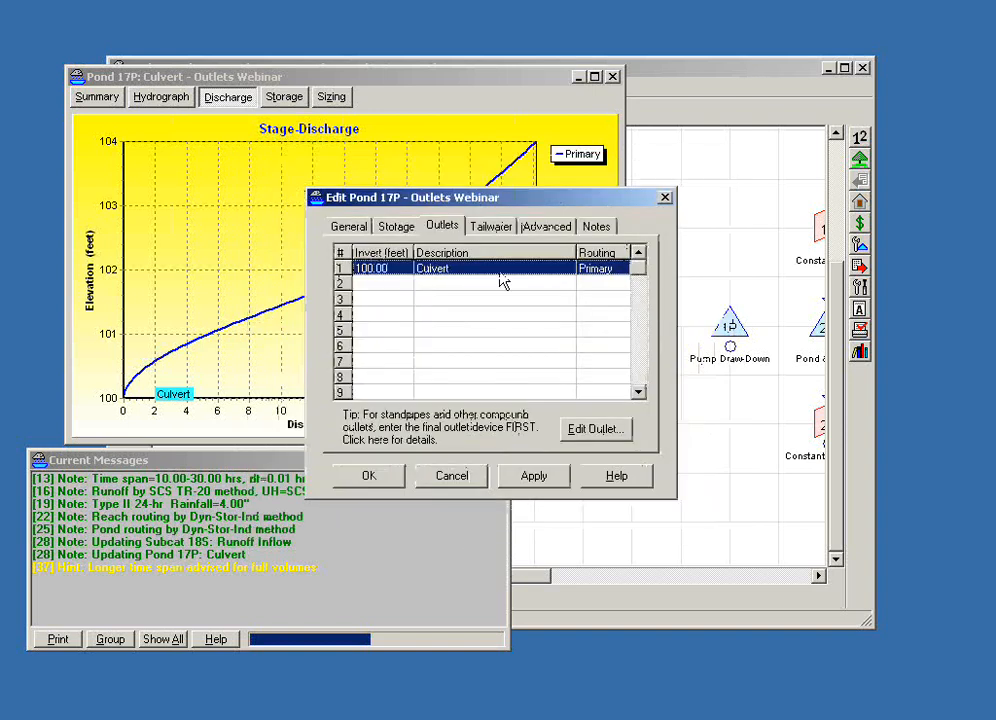
- Cancel the Culvert pond's edits and close its report to return to the routing diagram
{"action": "left_click", "coordinate": [449, 477]}
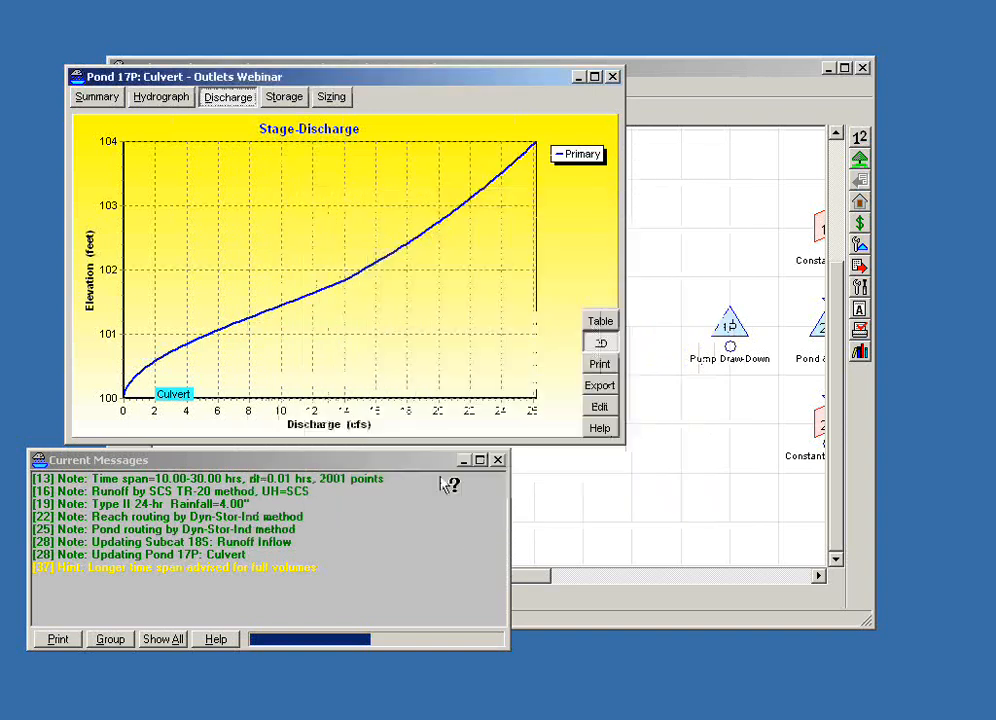
{"action": "left_click", "coordinate": [612, 77]}
{"action": "left_click", "coordinate": [704, 215]}
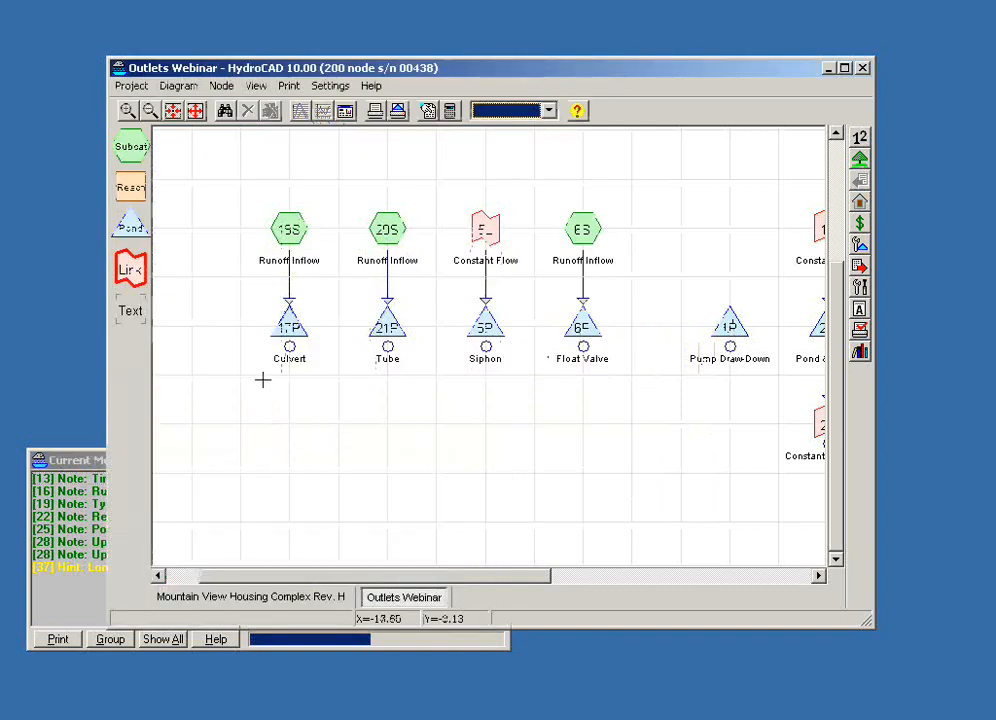
- View the Tube pond's stage-discharge curve and open its tube outlet definition
{"action": "double_click", "coordinate": [387, 327]}
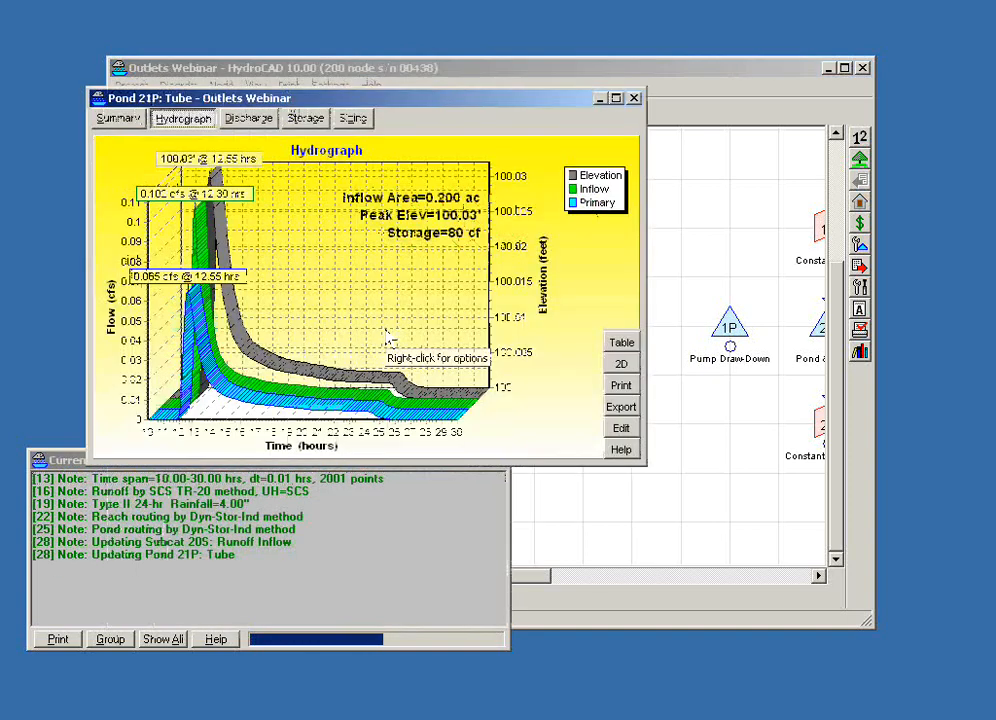
{"action": "left_click", "coordinate": [250, 120]}
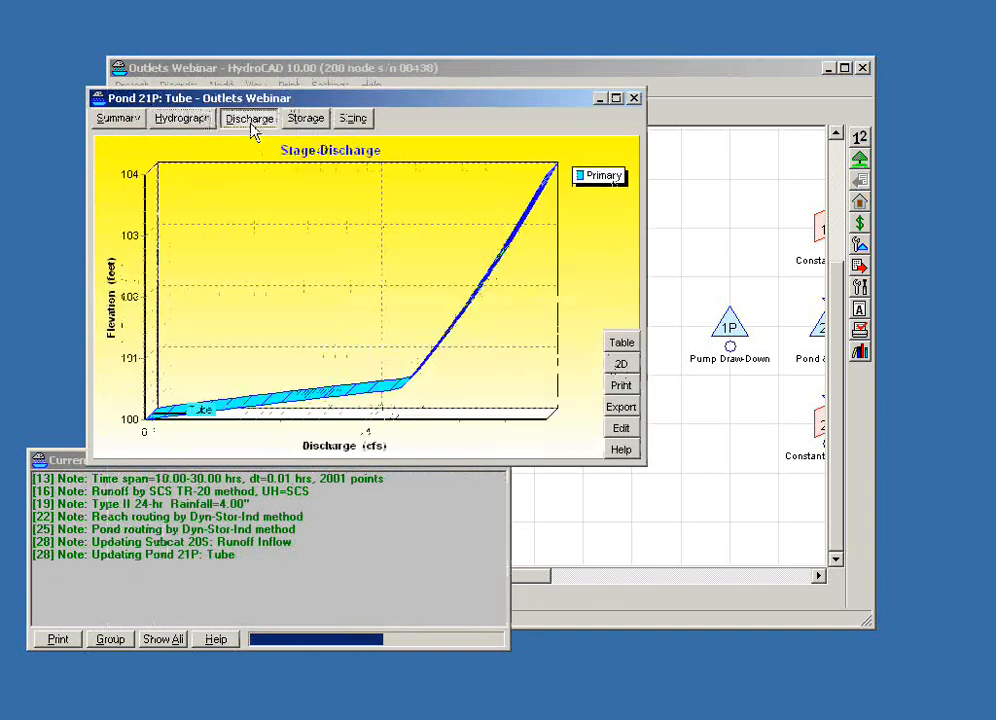
{"action": "left_click", "coordinate": [624, 430]}
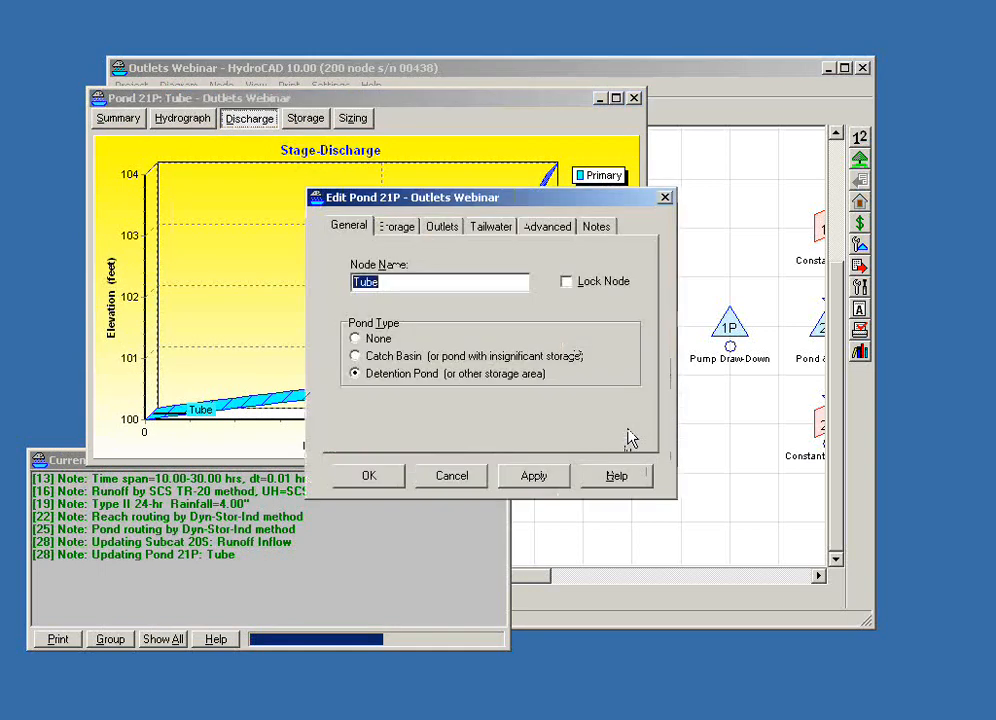
{"action": "left_click", "coordinate": [430, 226]}
{"action": "double_click", "coordinate": [456, 268]}
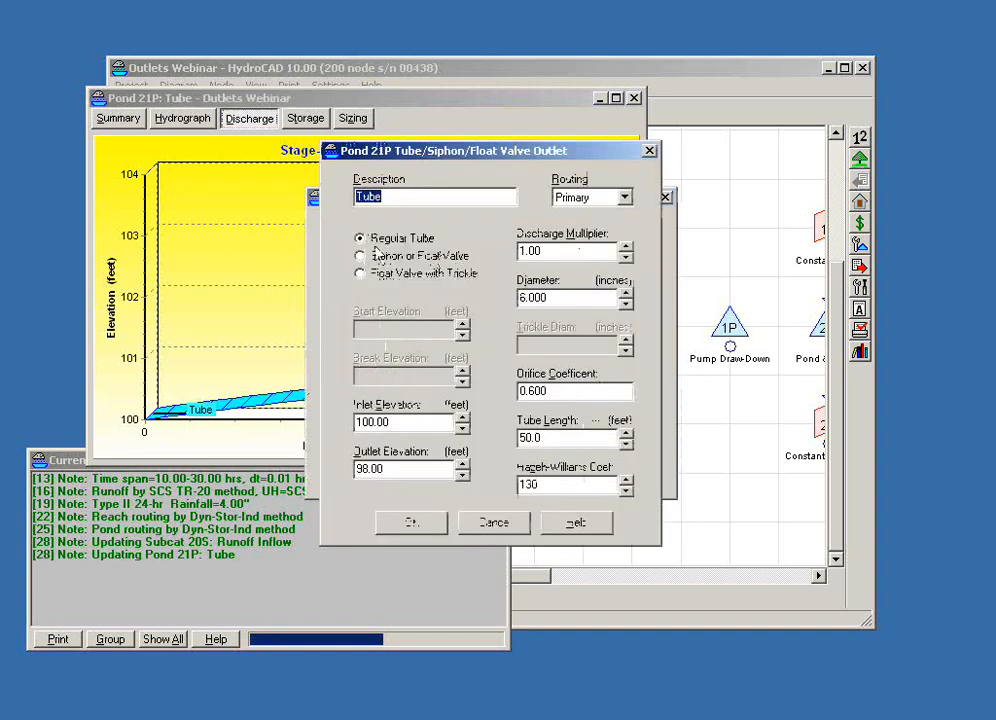
- Review the tube outlet's inlet elevation, diameter, Hazen-Williams coefficient, orifice coefficient and tube length
{"action": "left_click", "coordinate": [395, 424]}
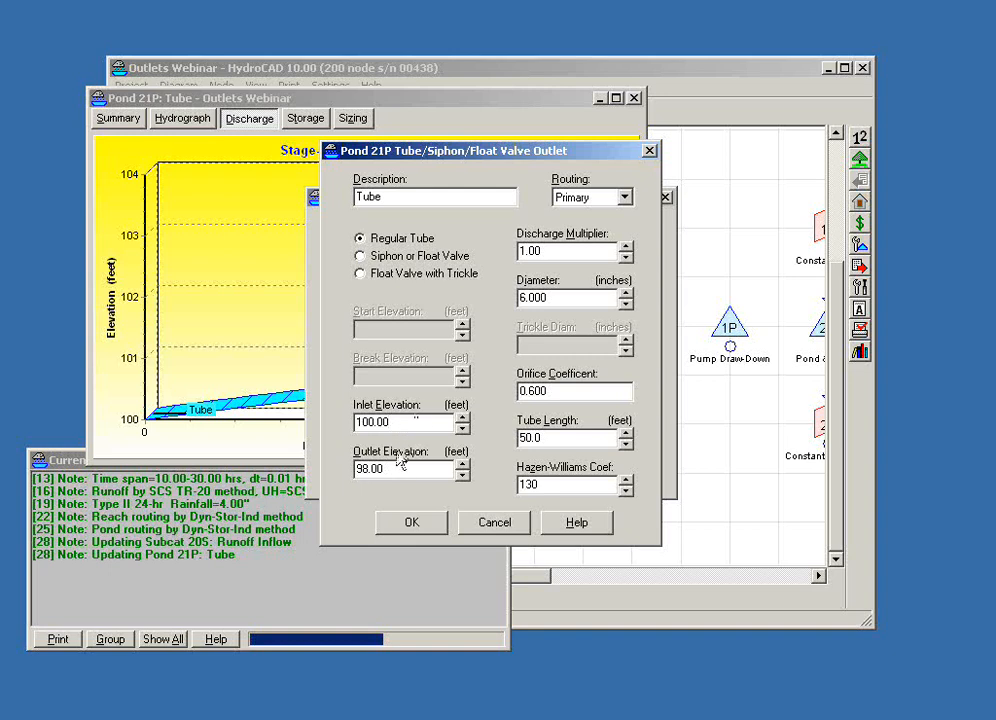
{"action": "left_click", "coordinate": [566, 297]}
{"action": "left_click_drag", "start_coordinate": [516, 486], "coordinate": [570, 483]}
{"action": "left_click", "coordinate": [563, 483]}
{"action": "left_click", "coordinate": [622, 391]}
{"action": "left_click_drag", "start_coordinate": [562, 438], "coordinate": [516, 438]}
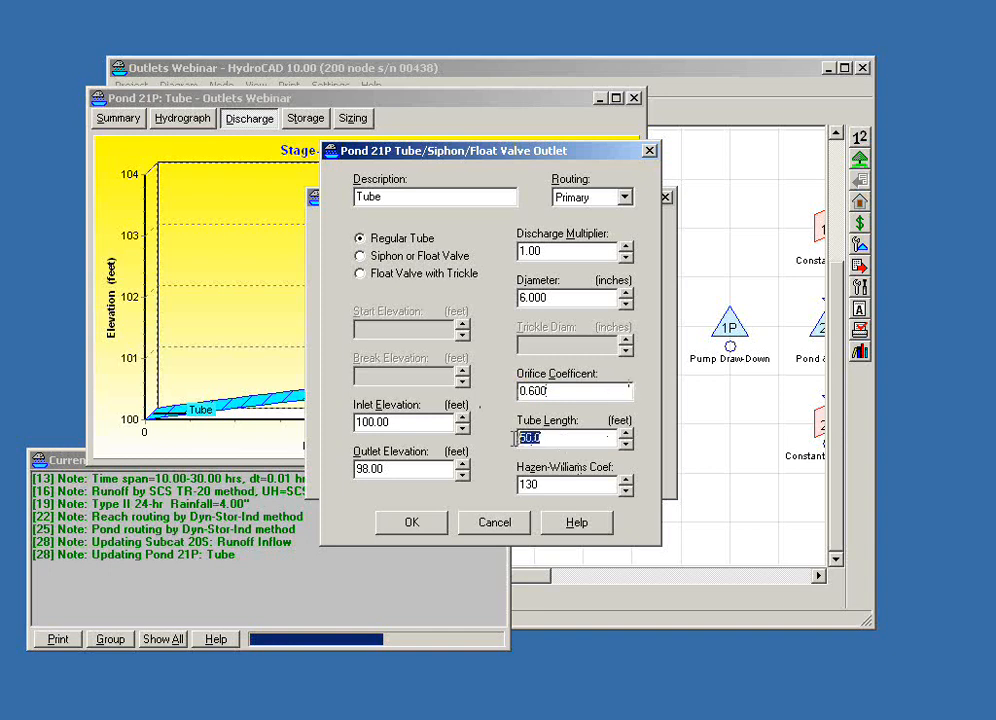
{"action": "left_click", "coordinate": [589, 438]}
- Try the Siphon or Float Valve option on the tube outlet, and close the pond without saving
{"action": "left_click_drag", "start_coordinate": [455, 152], "coordinate": [525, 151]}
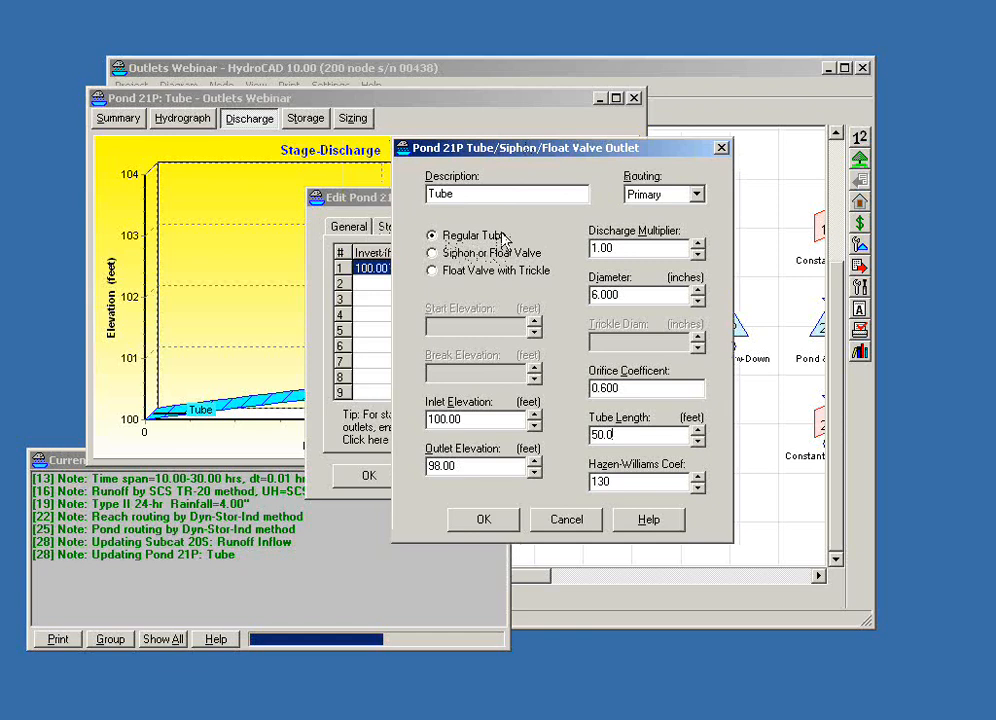
{"action": "left_click", "coordinate": [432, 255]}
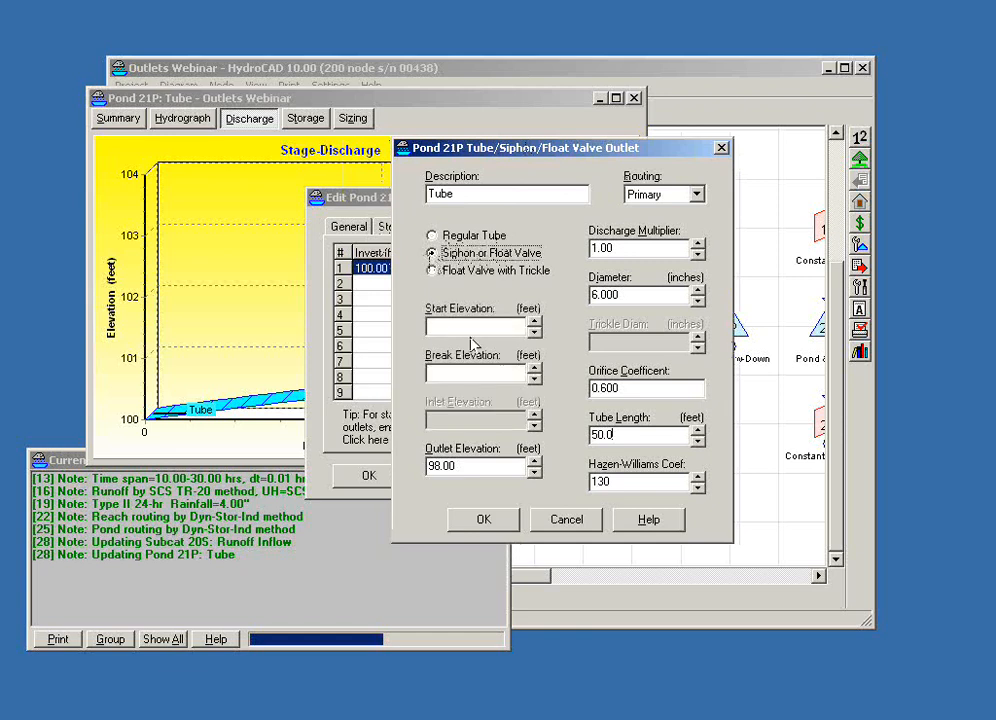
{"action": "left_click", "coordinate": [566, 520]}
{"action": "left_click", "coordinate": [453, 470]}
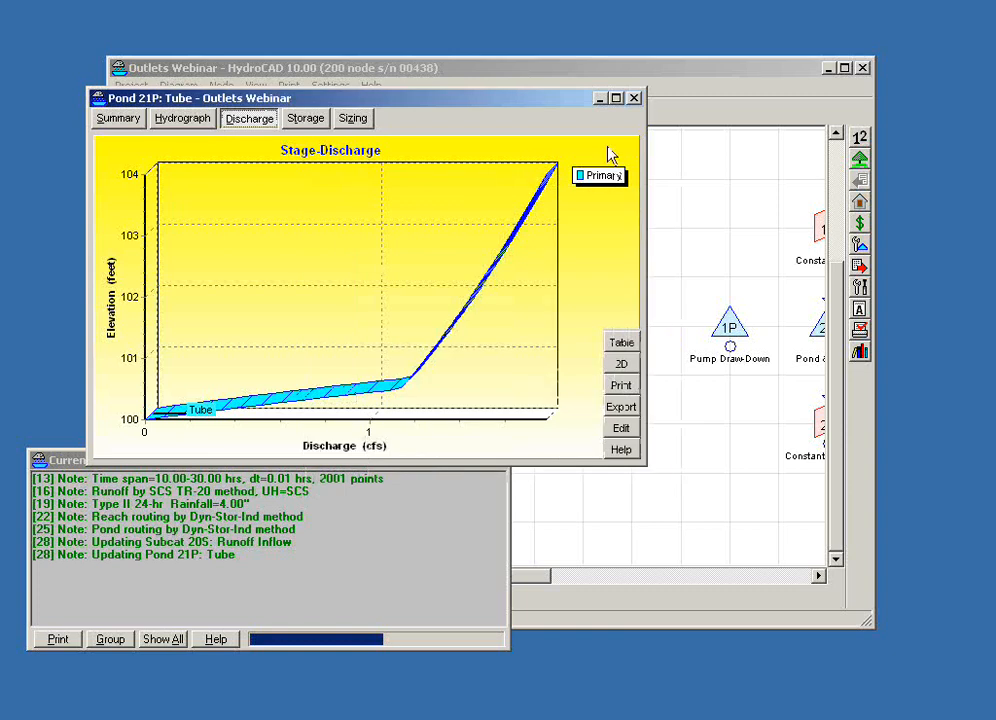
{"action": "left_click", "coordinate": [633, 98]}
{"action": "left_click", "coordinate": [571, 438]}
- Show the Tube pond's stage-discharge curve in 2D and close the report
{"action": "double_click", "coordinate": [387, 325]}
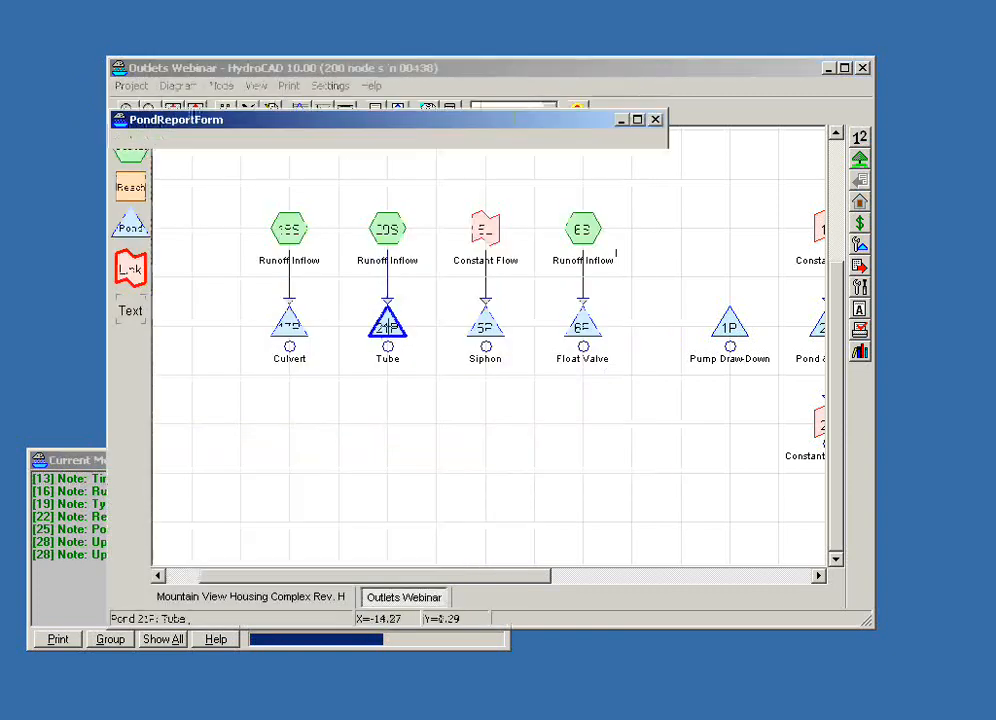
{"action": "left_click", "coordinate": [271, 141]}
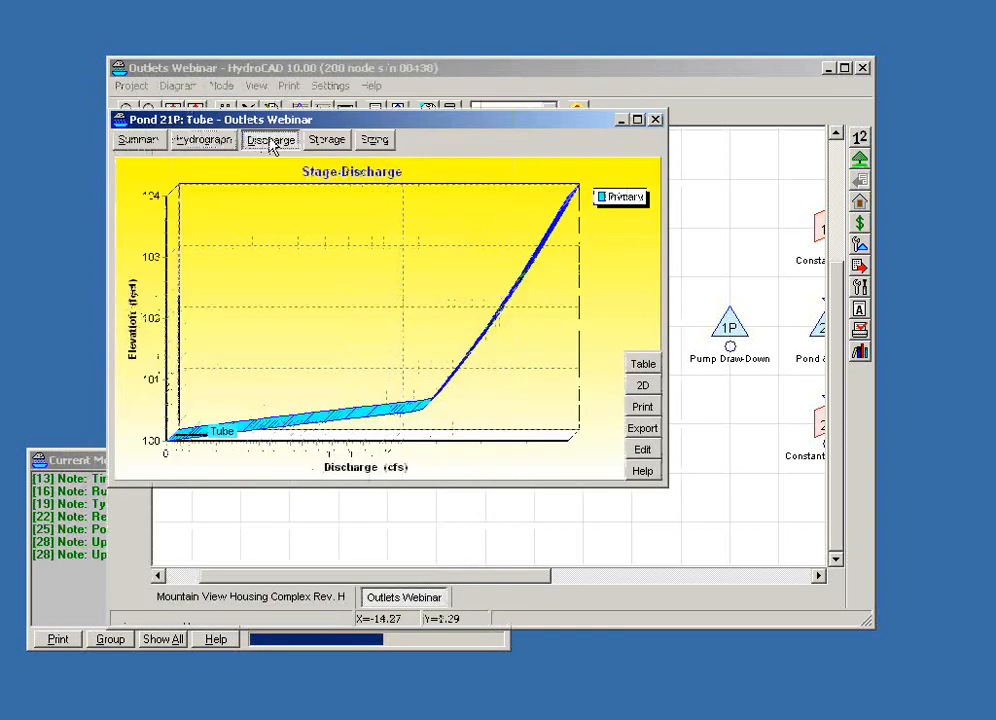
{"action": "left_click", "coordinate": [642, 390]}
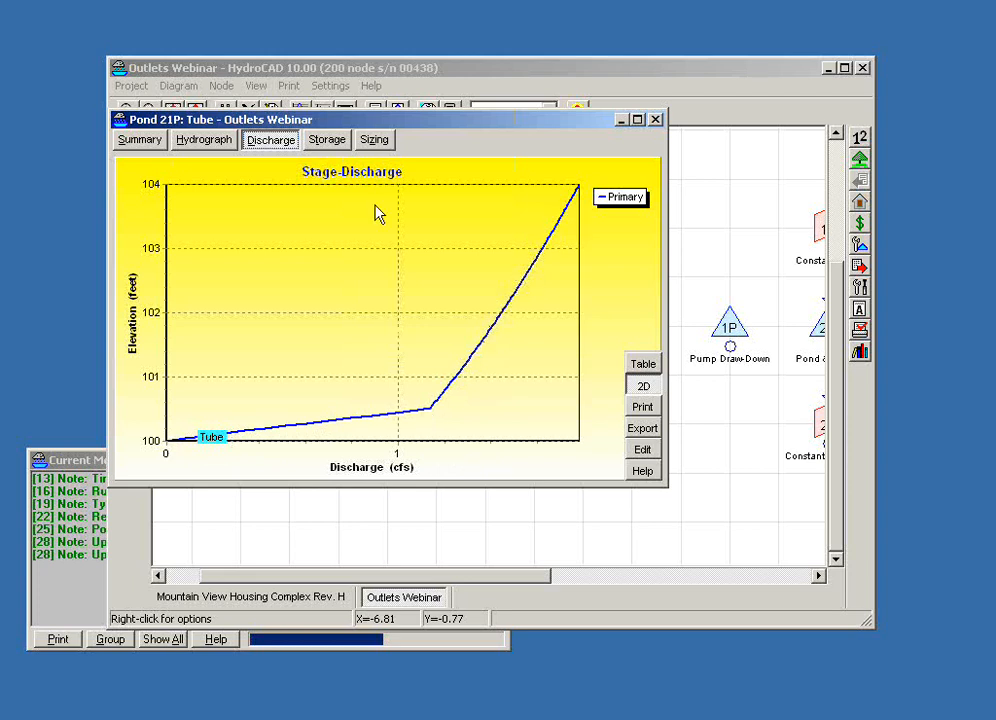
{"action": "left_click", "coordinate": [655, 119]}
{"action": "left_click", "coordinate": [516, 396]}
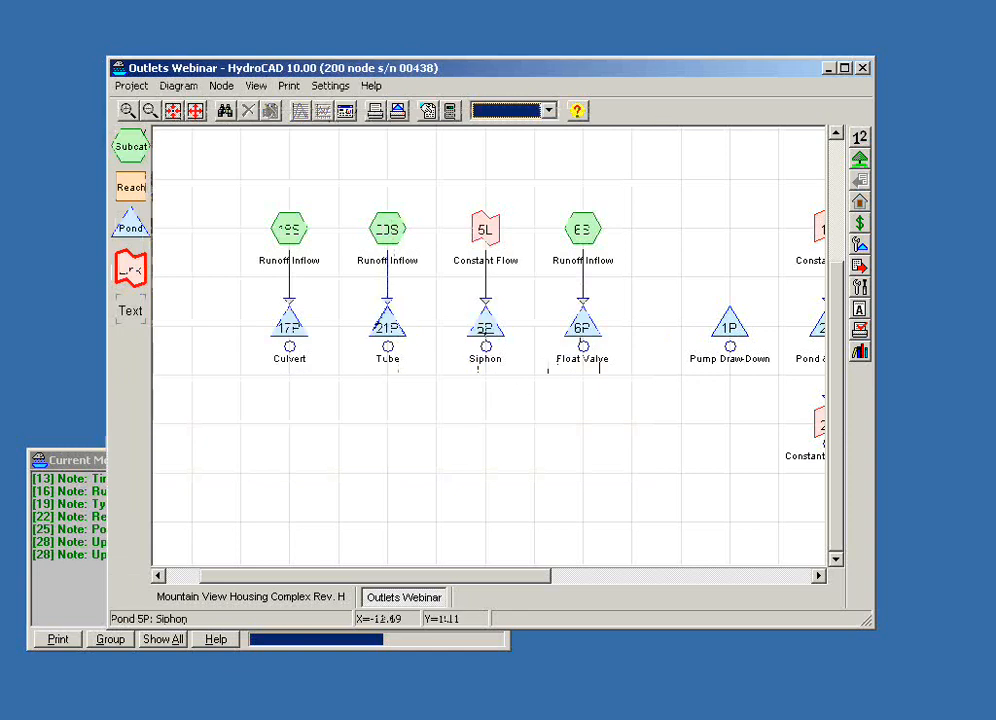
- Review the Siphon pond's hydrograph and its outlet's start and break elevations, leaving the outlet unedited
{"action": "double_click", "coordinate": [485, 333]}
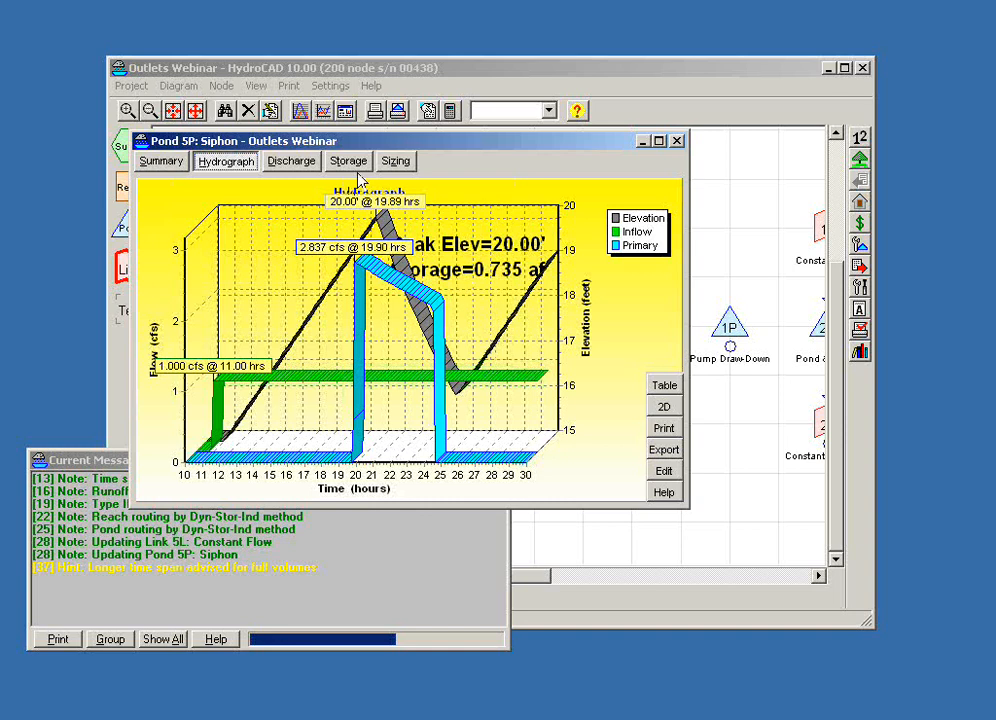
{"action": "left_click_drag", "start_coordinate": [316, 145], "coordinate": [232, 160]}
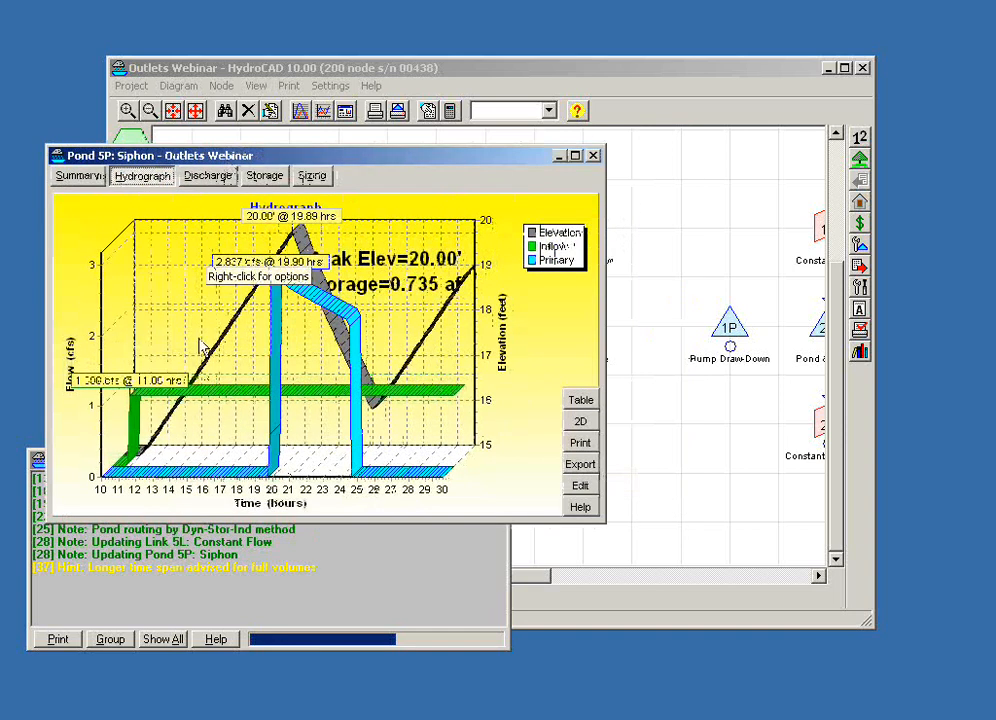
{"action": "left_click", "coordinate": [580, 486]}
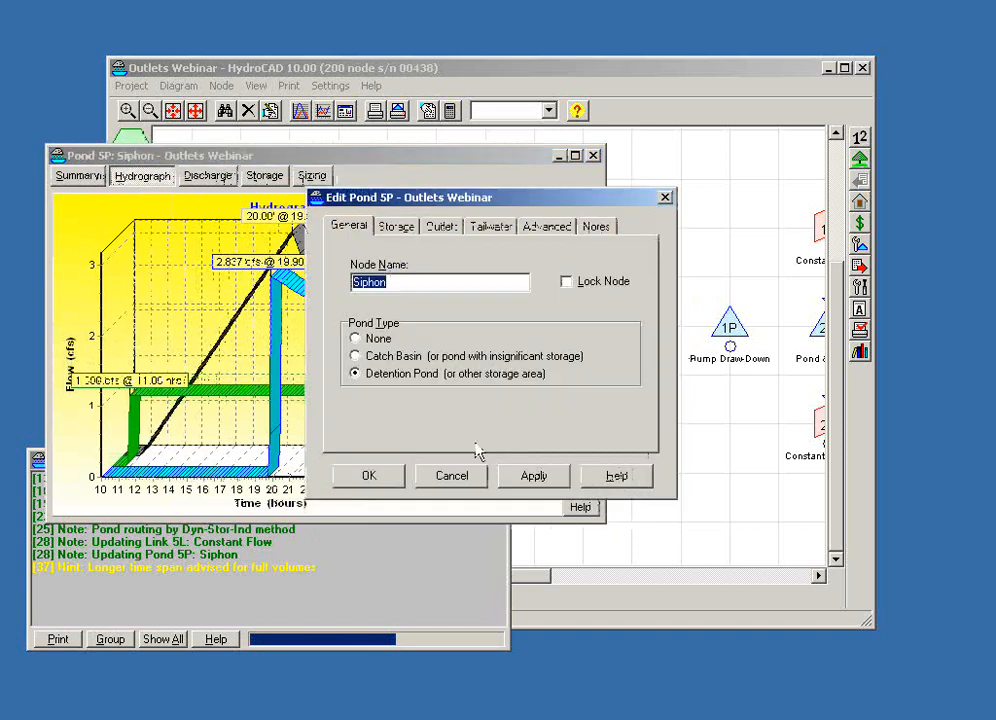
{"action": "left_click", "coordinate": [441, 228]}
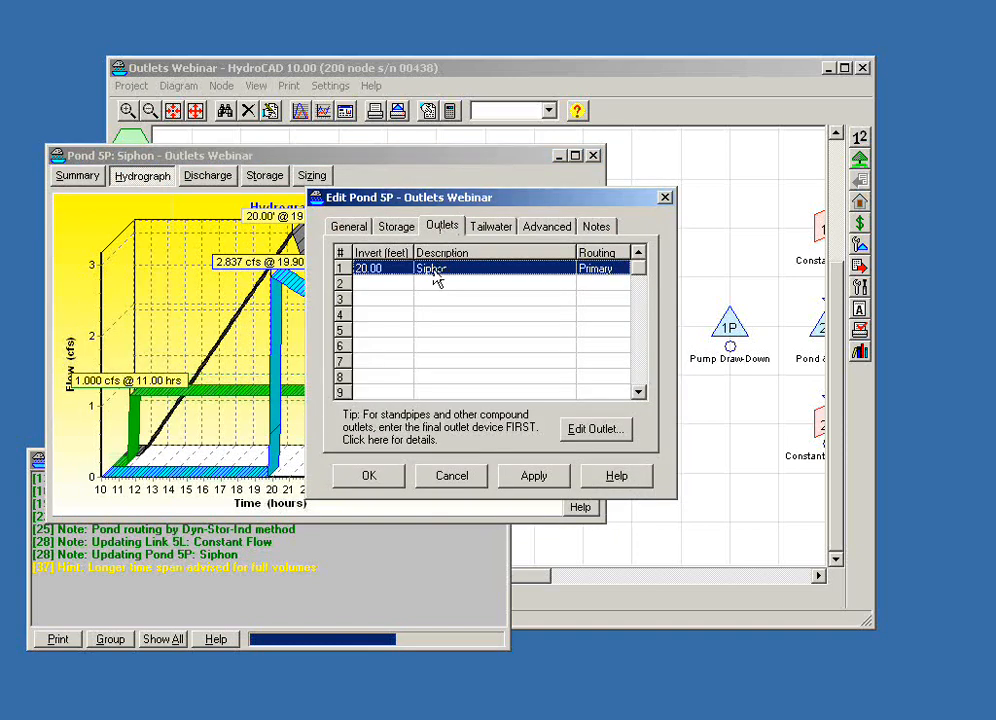
{"action": "double_click", "coordinate": [434, 268]}
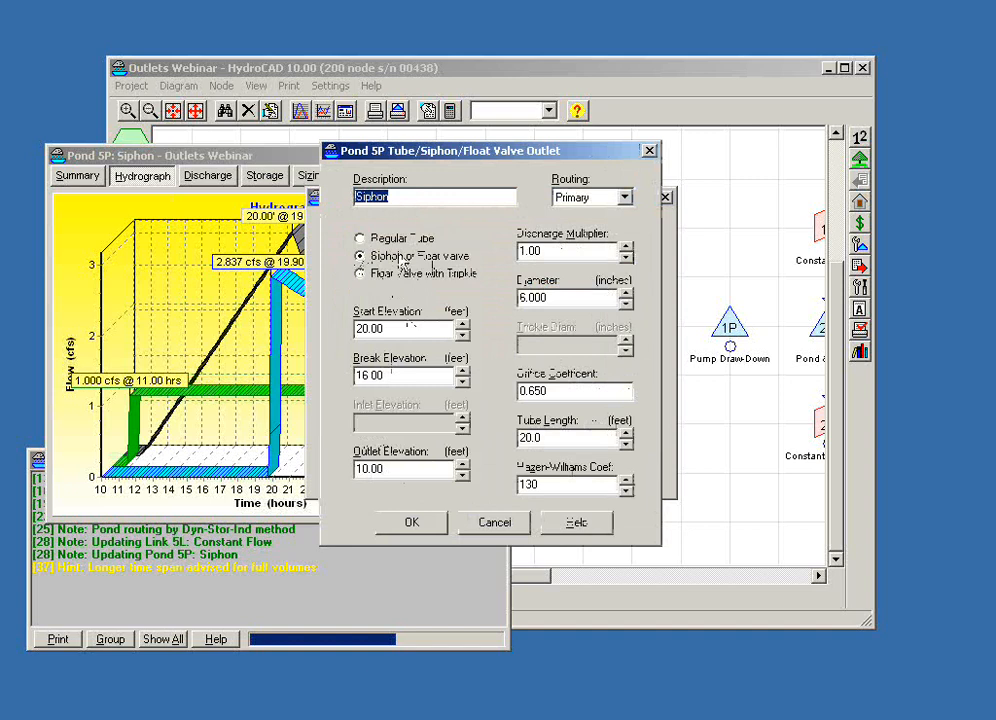
{"action": "left_click", "coordinate": [404, 334]}
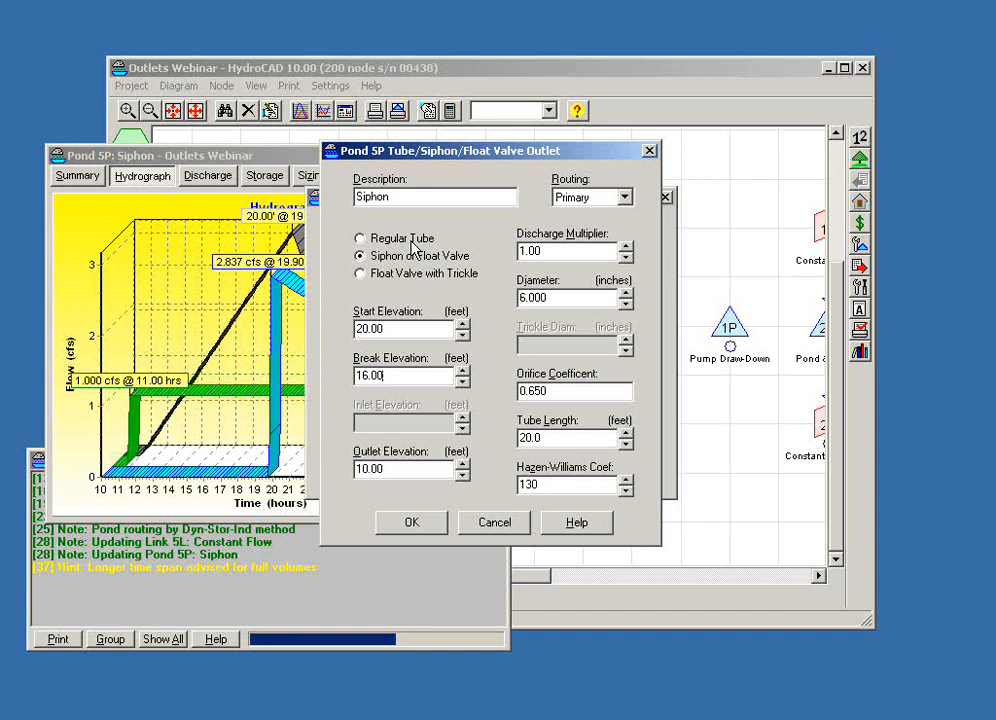
{"action": "left_click", "coordinate": [494, 522]}
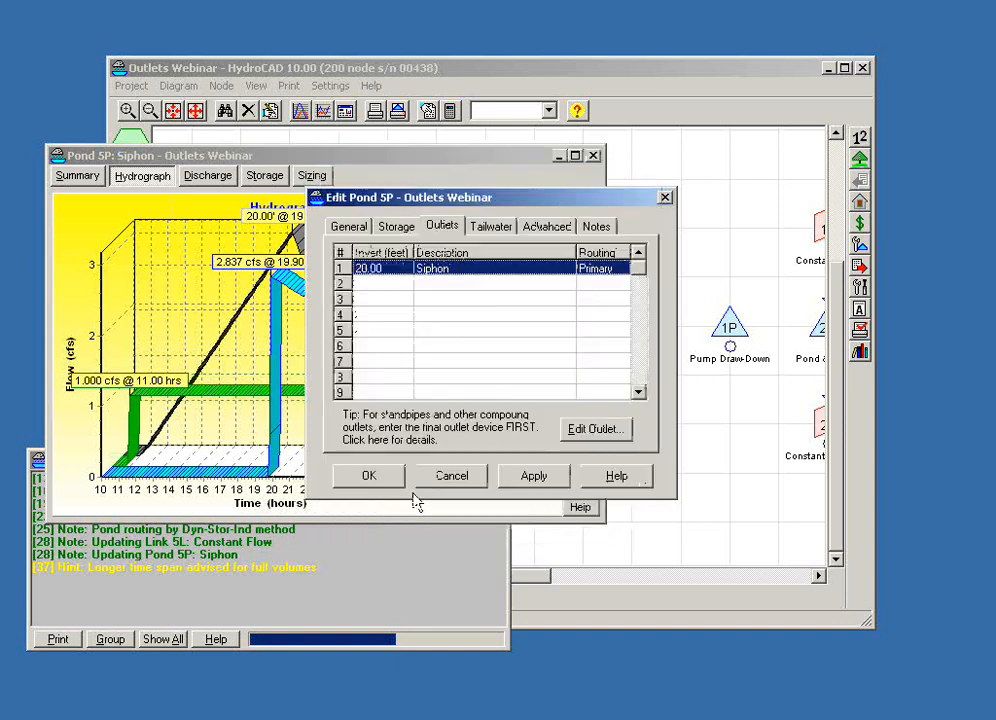
{"action": "left_click", "coordinate": [448, 477]}
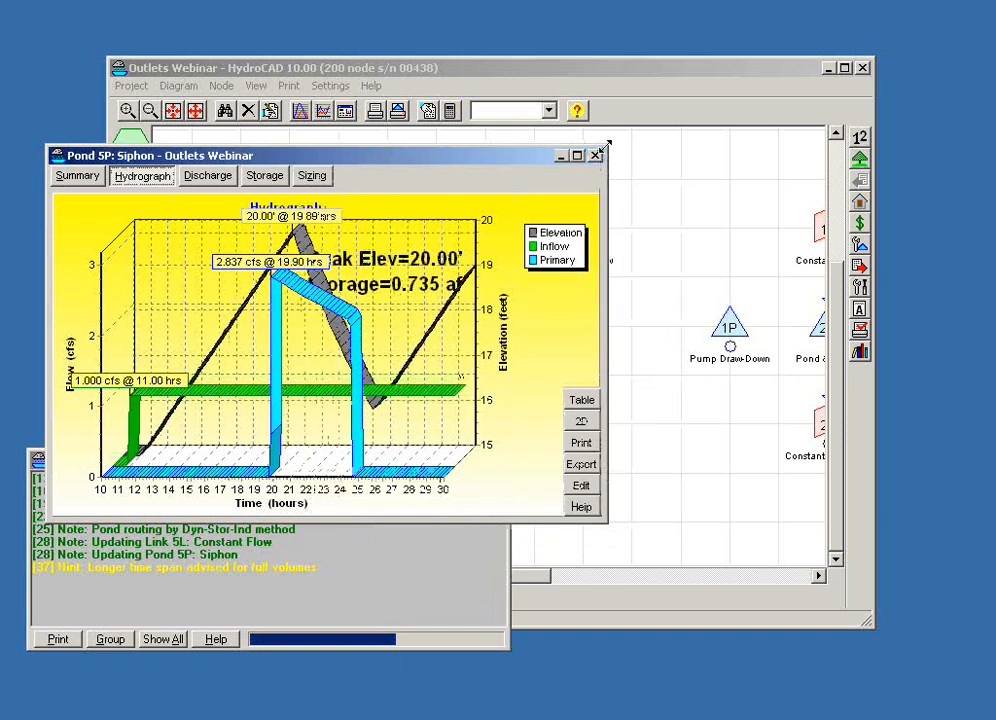
- Enlarge the report window showing the Siphon pond's hydrograph
{"action": "left_click_drag", "start_coordinate": [603, 145], "coordinate": [833, 36]}
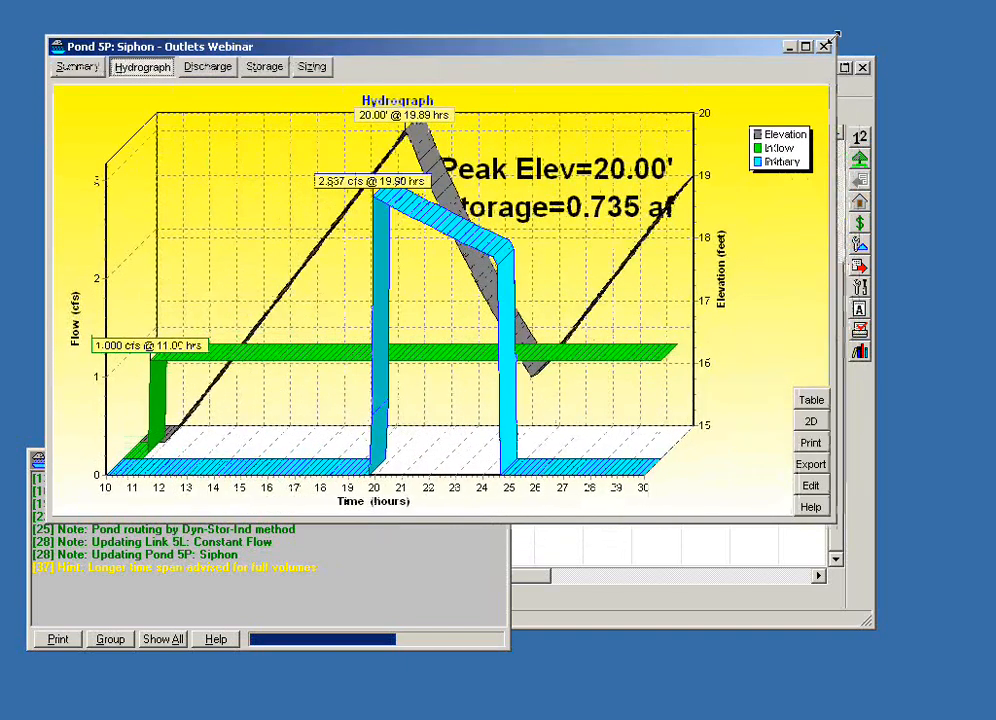
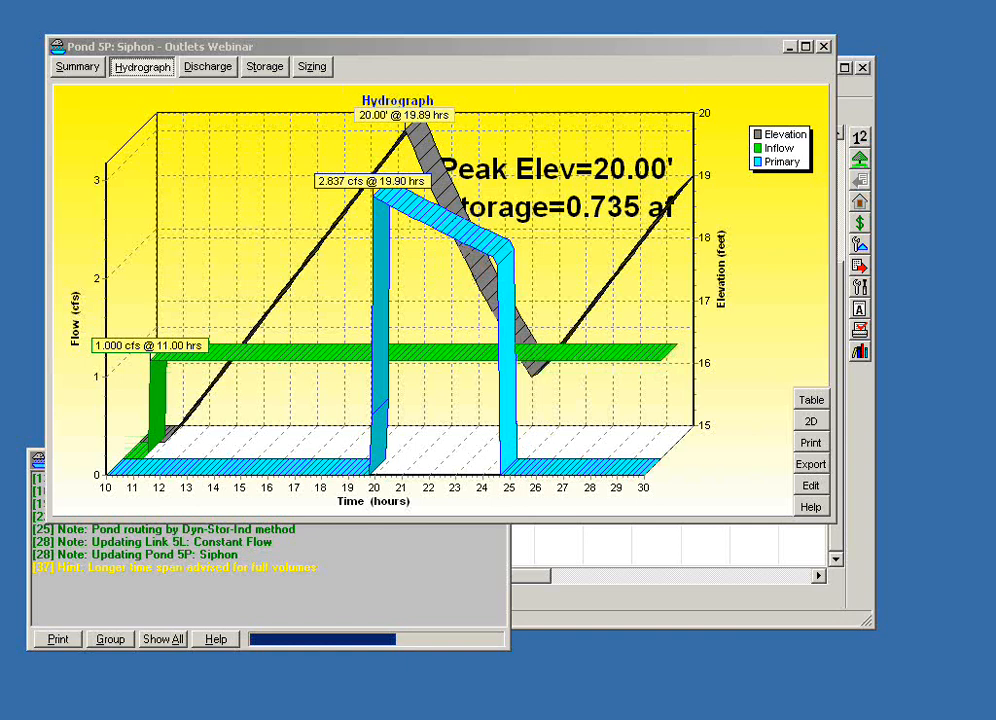
- Show the Siphon pond's hydrograph in 2D, mark the siphon's start and break points, and close the report
{"action": "left_click", "coordinate": [812, 422]}
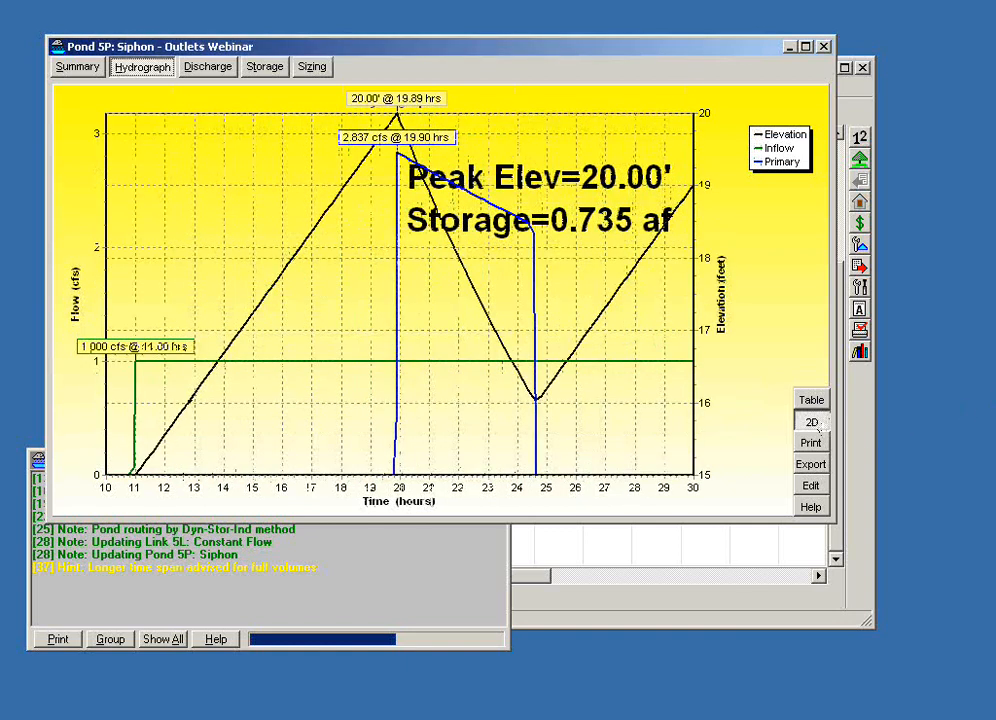
{"action": "key", "text": "alt+Tab"}
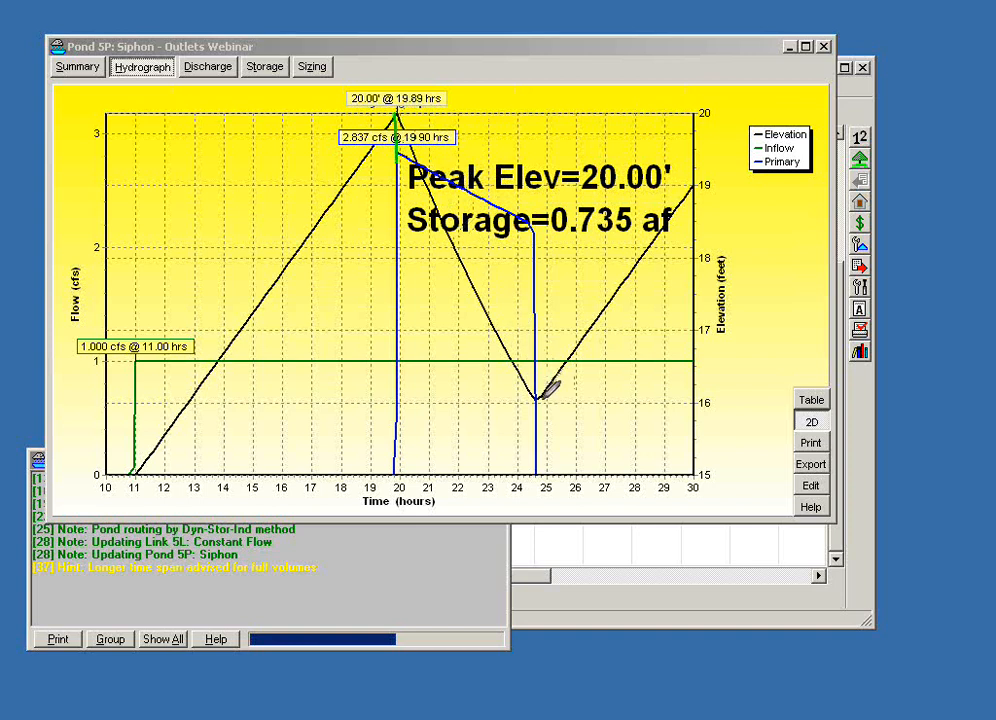
{"action": "left_click_drag", "start_coordinate": [545, 399], "coordinate": [532, 399]}
{"action": "mouse_move", "coordinate": [519, 227]}
{"action": "left_mouse_down"}
{"action": "mouse_move", "coordinate": [548, 239]}
{"action": "mouse_move", "coordinate": [531, 228]}
{"action": "left_mouse_up"}
{"action": "left_click", "coordinate": [824, 46]}
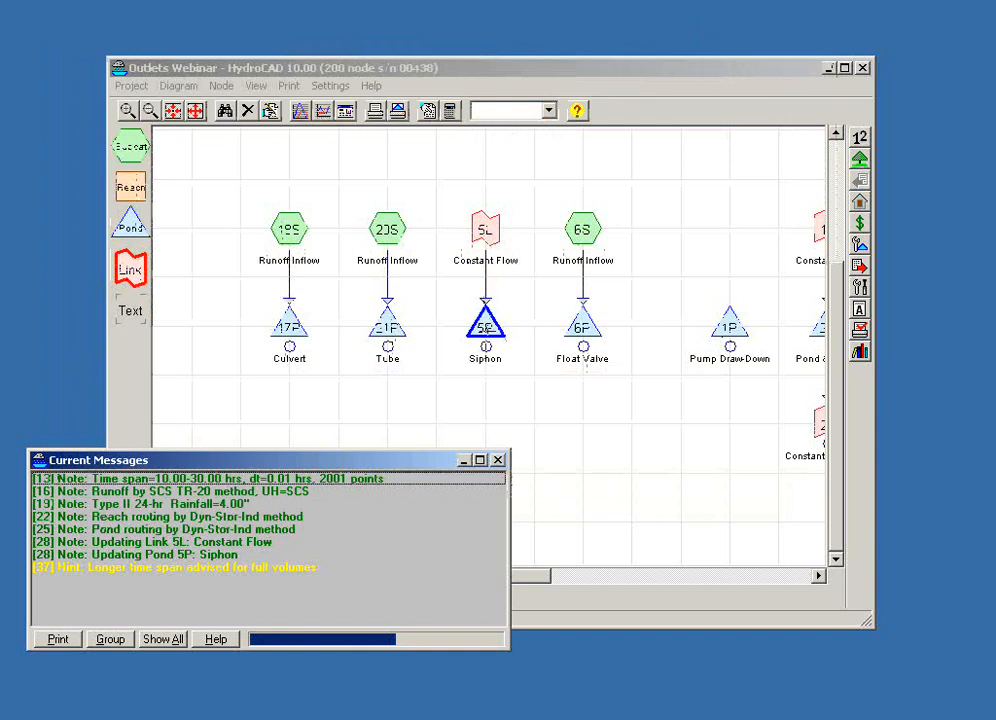
- Reopen the Siphon pond's hydrograph report and move its window clear of the Constant Flow link in the diagram
{"action": "double_click", "coordinate": [485, 322]}
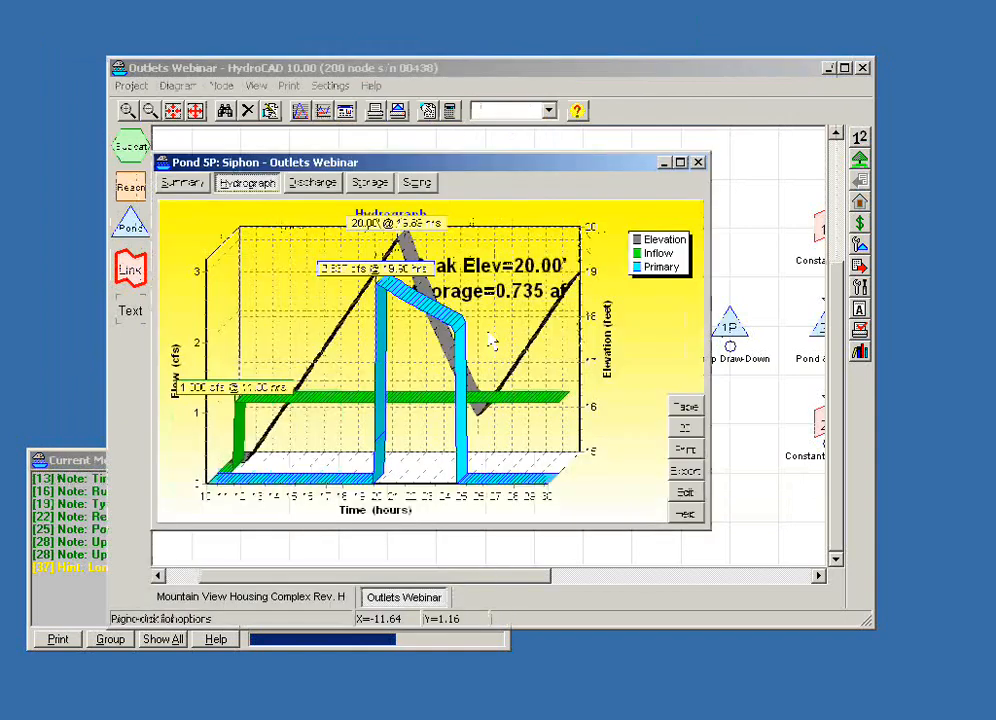
{"action": "left_click_drag", "start_coordinate": [513, 169], "coordinate": [408, 166]}
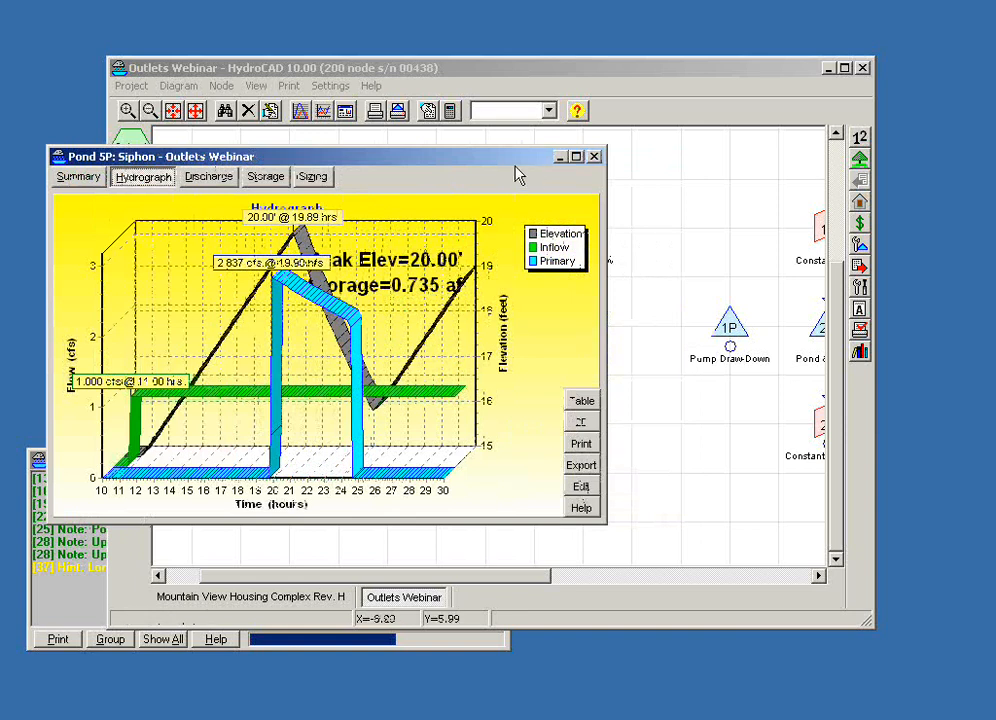
{"action": "left_click_drag", "start_coordinate": [510, 160], "coordinate": [611, 279]}
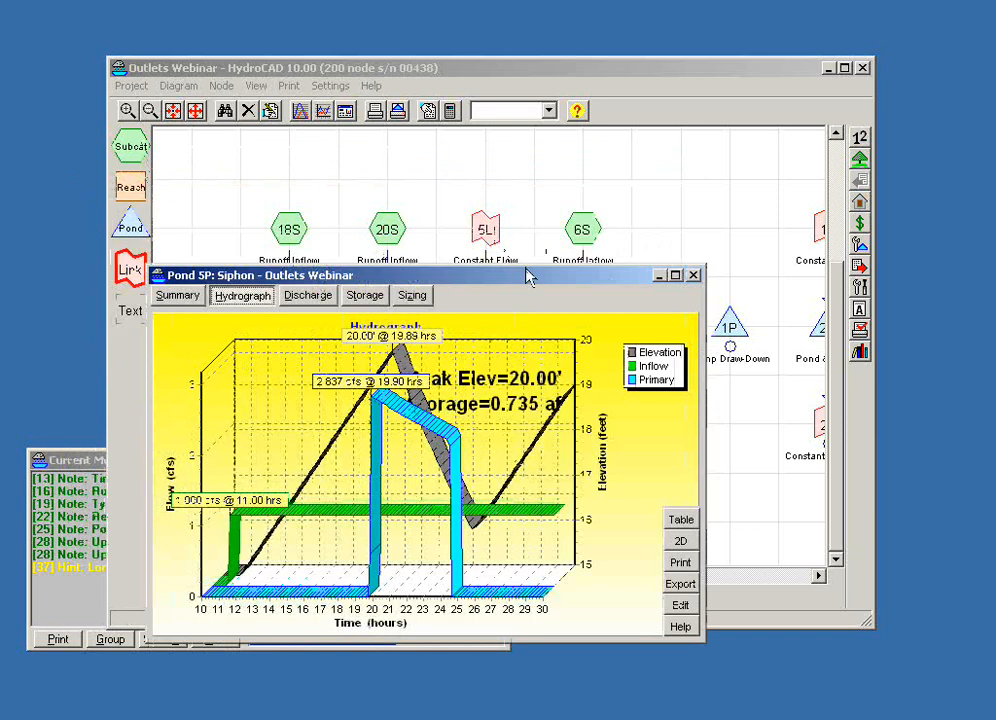
{"action": "left_click_drag", "start_coordinate": [525, 276], "coordinate": [508, 355]}
- Set the Constant Flow link 5L's manually entered flow to 2 cfs, starting at 11.00 hours
{"action": "right_click", "coordinate": [486, 230]}
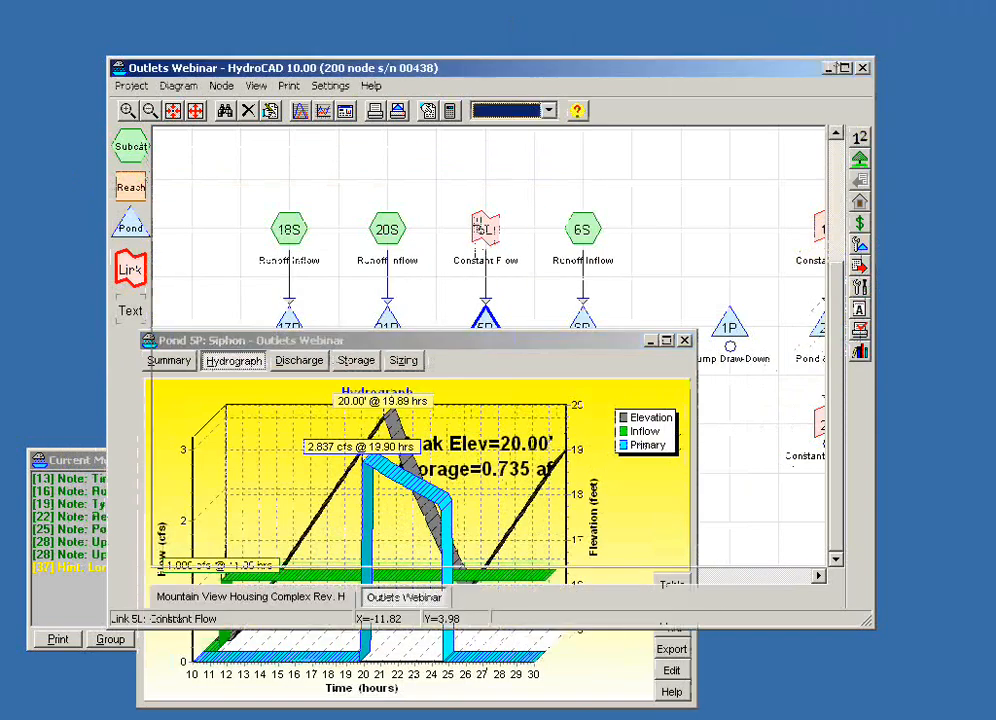
{"action": "left_click", "coordinate": [512, 237]}
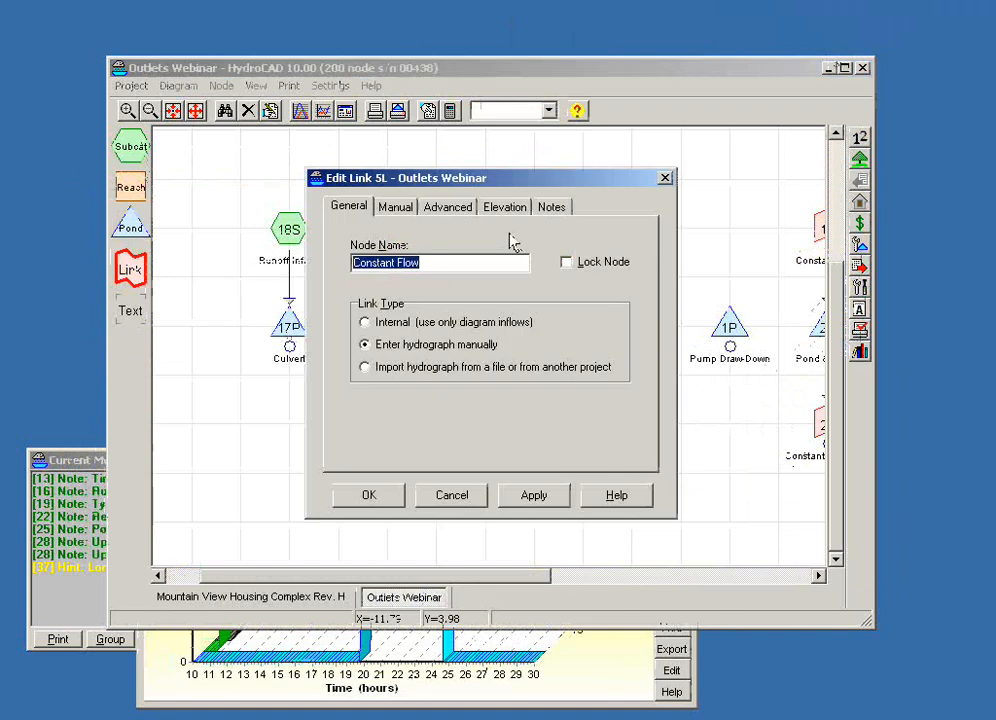
{"action": "left_click", "coordinate": [394, 207]}
{"action": "type", "text": "2"}
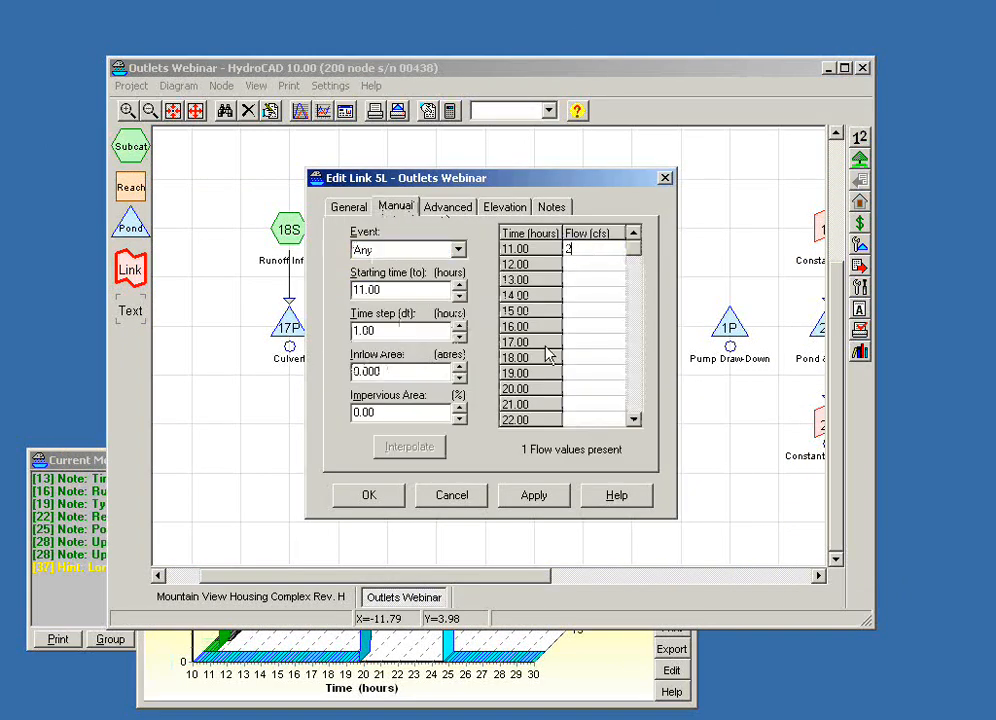
{"action": "left_click", "coordinate": [370, 497]}
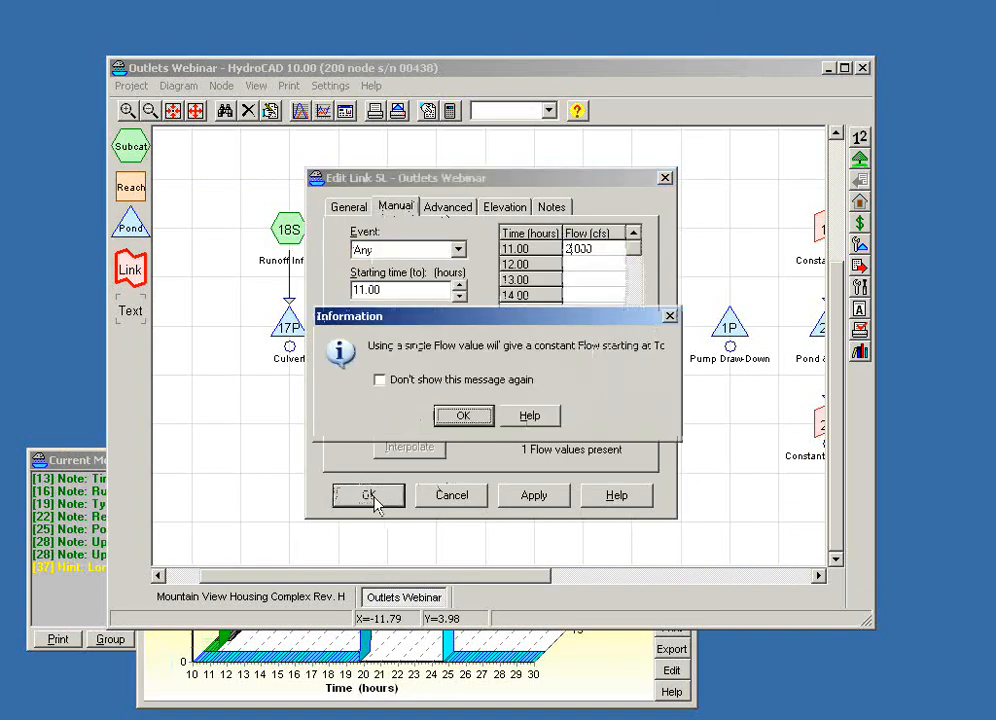
{"action": "left_click", "coordinate": [455, 415]}
- Review the Siphon pond's updated hydrograph for the new inflow and close the report
{"action": "left_click", "coordinate": [550, 688]}
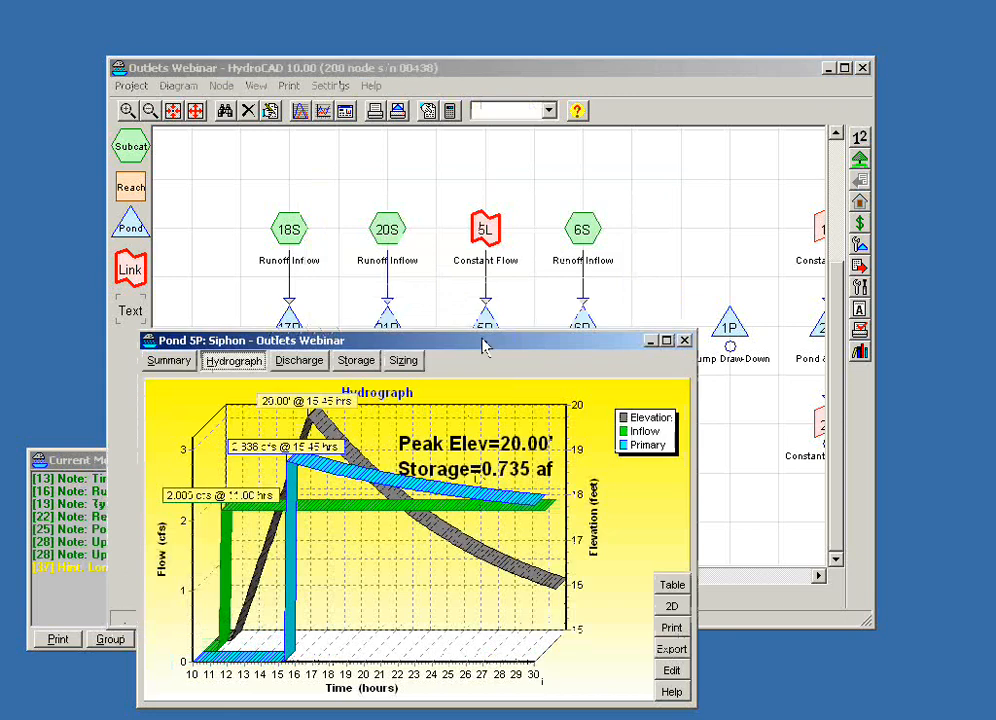
{"action": "left_click_drag", "start_coordinate": [482, 342], "coordinate": [596, 152]}
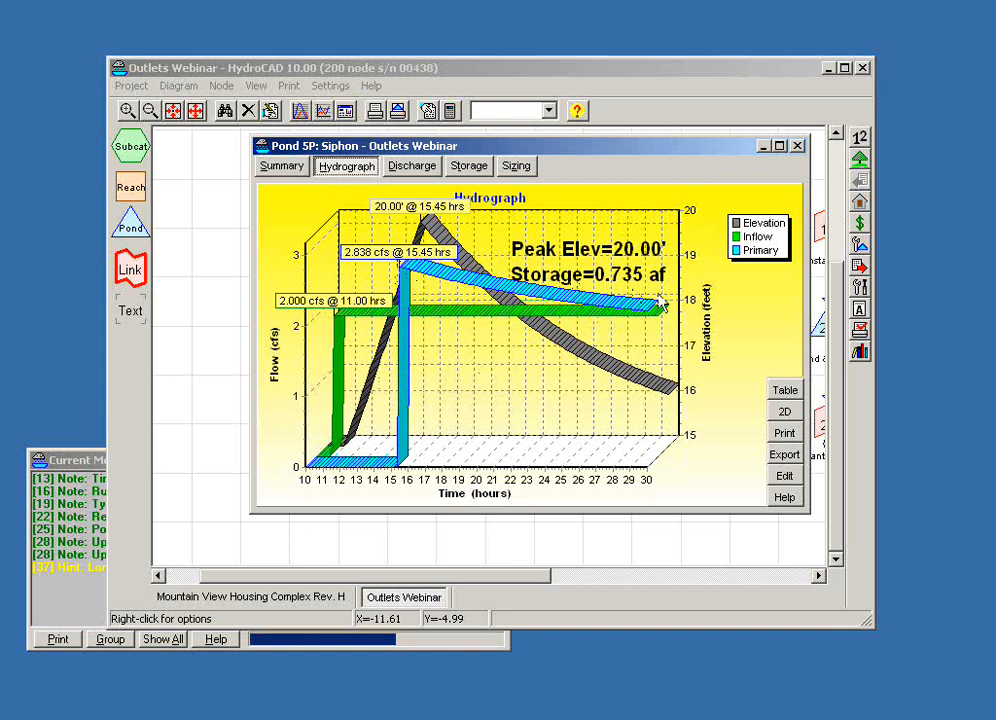
{"action": "left_click_drag", "start_coordinate": [593, 149], "coordinate": [580, 215]}
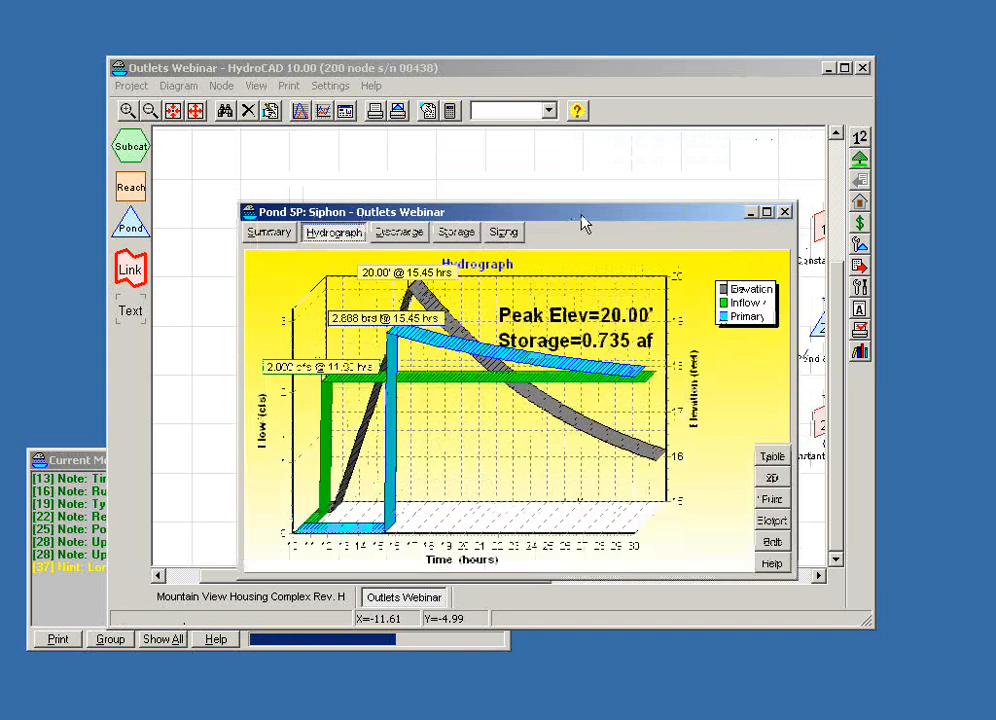
{"action": "left_click", "coordinate": [785, 212]}
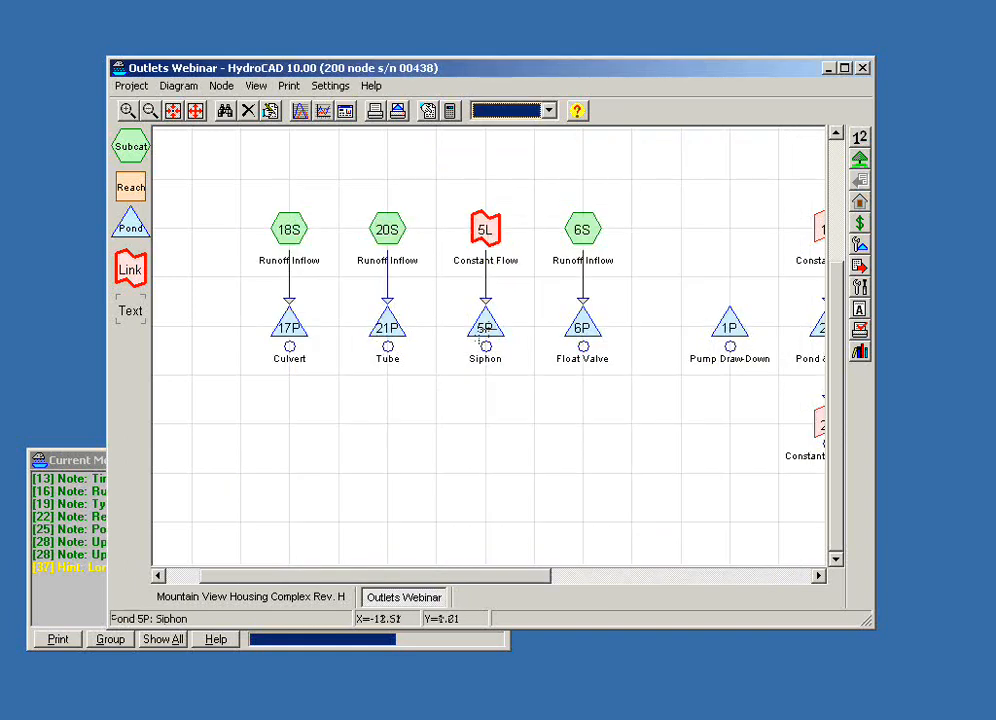
- Review the Float Valve pond's hydrograph and close the report
{"action": "double_click", "coordinate": [579, 324]}
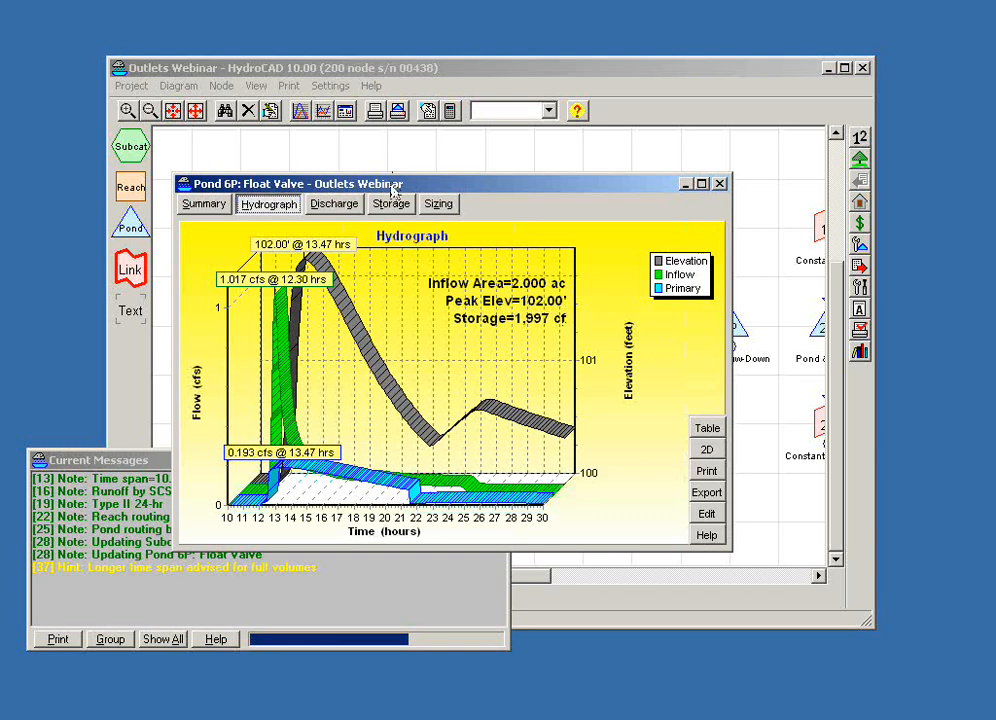
{"action": "left_click_drag", "start_coordinate": [390, 191], "coordinate": [401, 177]}
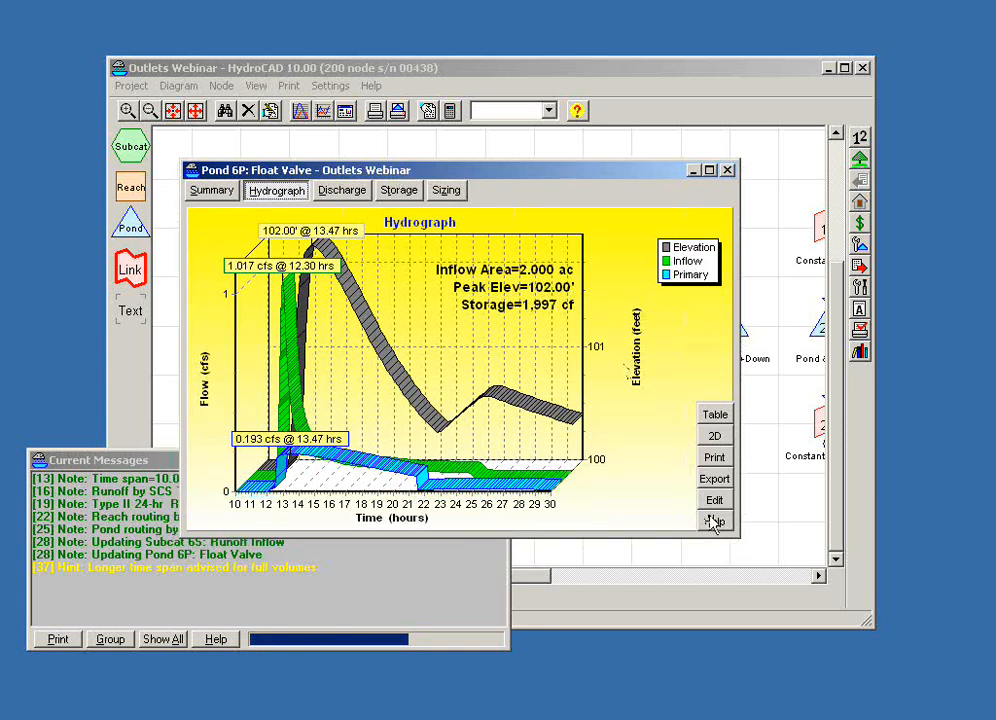
{"action": "left_click", "coordinate": [726, 173]}
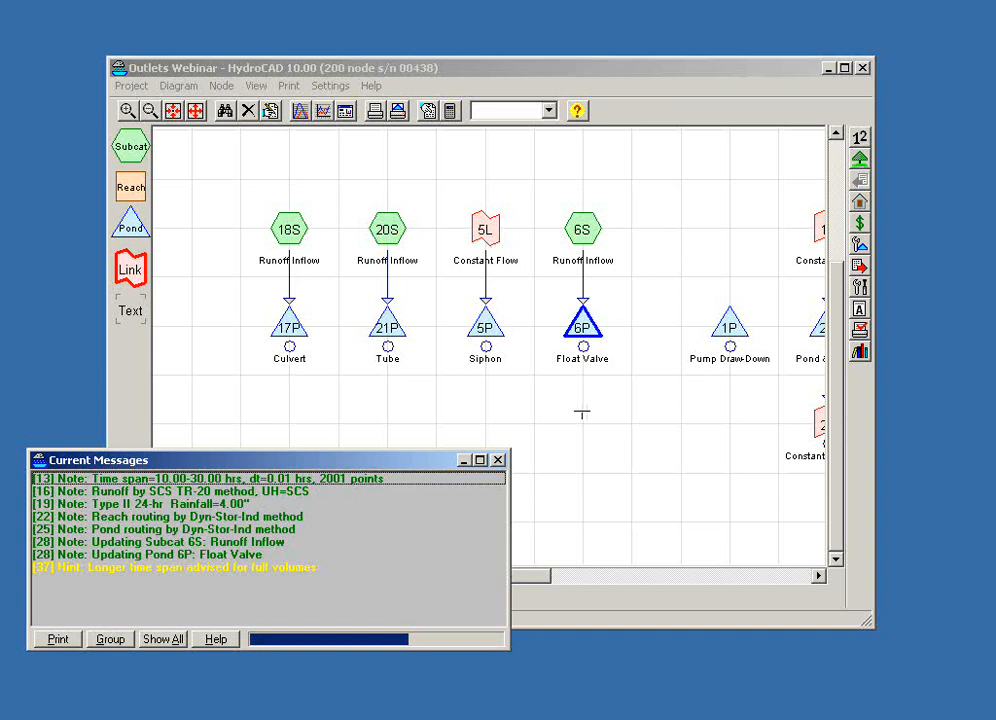
- Show the Pump Draw-Down pond's hydrograph
{"action": "left_click_drag", "start_coordinate": [627, 425], "coordinate": [260, 447]}
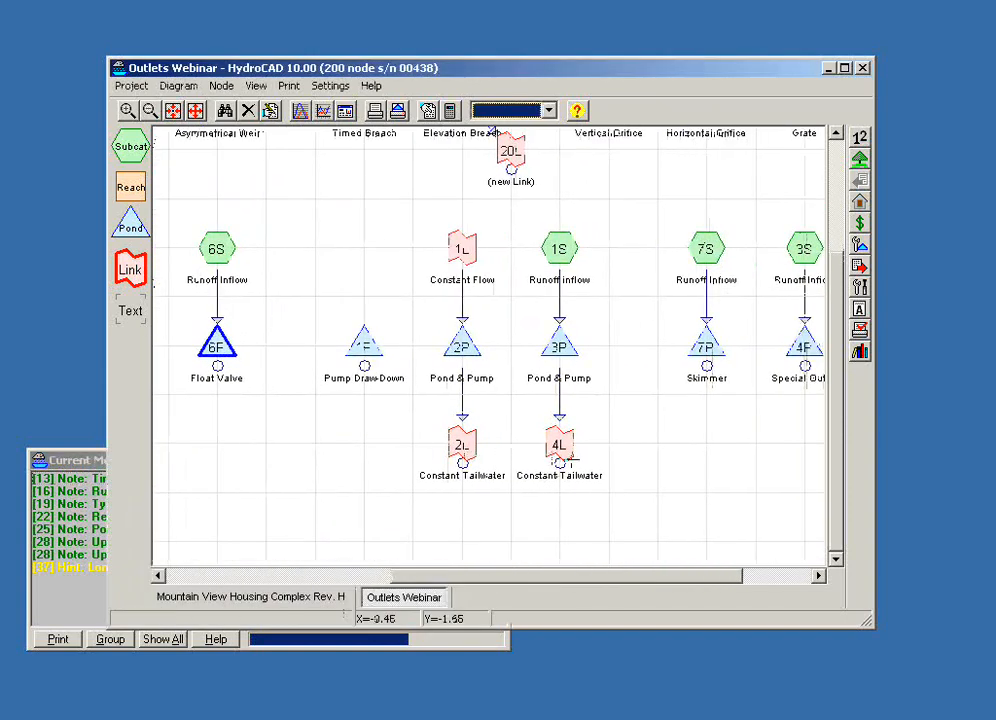
{"action": "left_click_drag", "start_coordinate": [707, 471], "coordinate": [580, 467]}
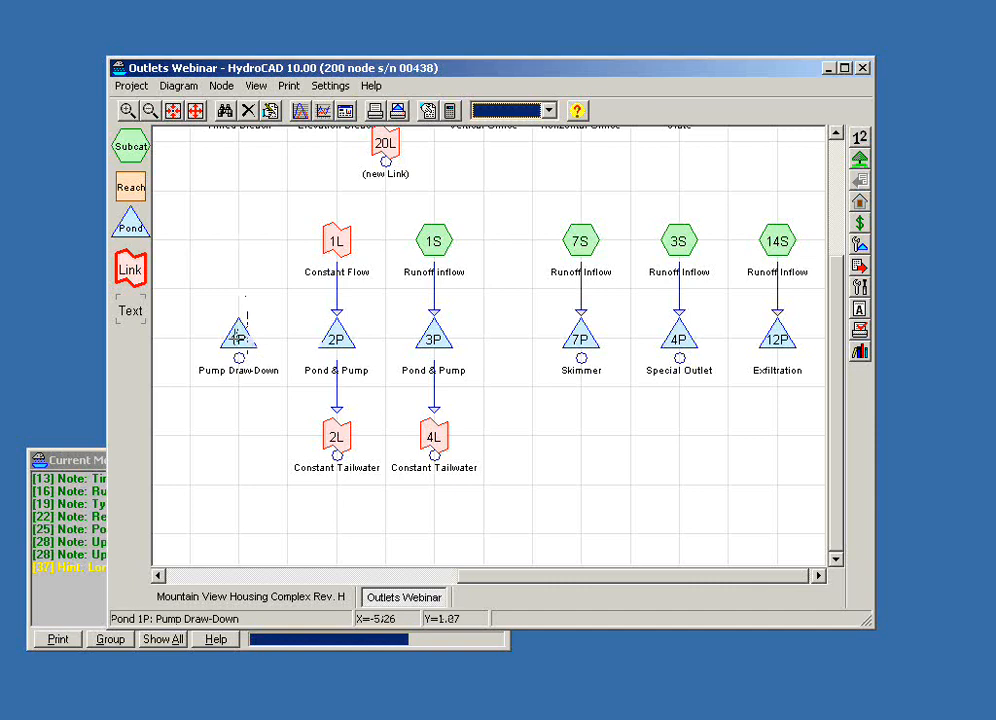
{"action": "double_click", "coordinate": [239, 336]}
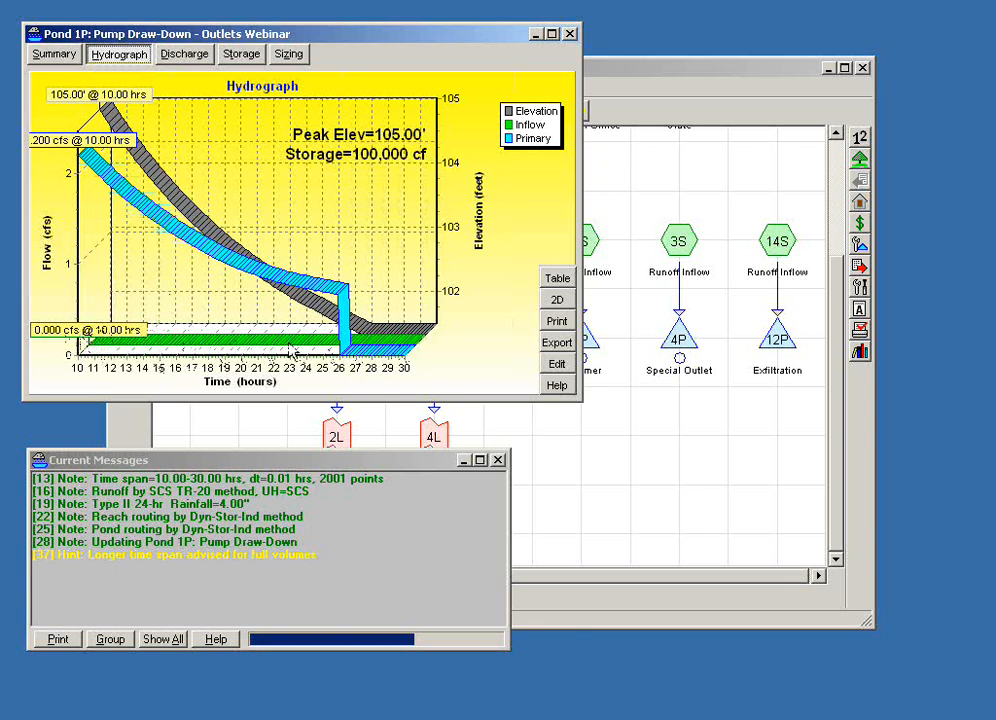
{"action": "left_click_drag", "start_coordinate": [322, 38], "coordinate": [419, 64]}
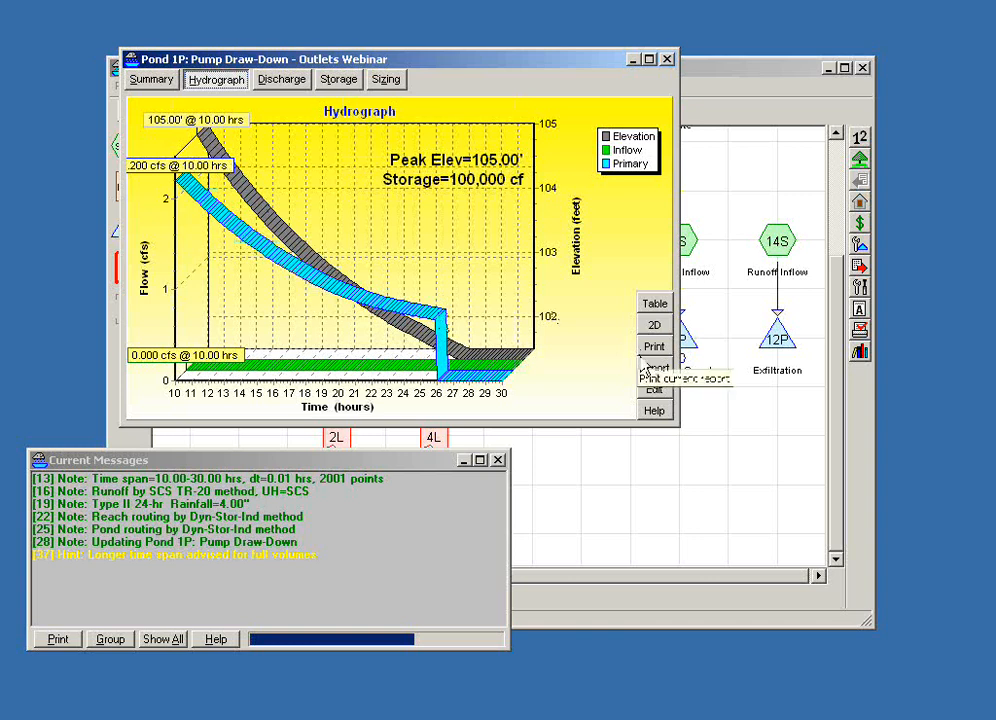
- Open the Pump Draw-Down pond's pump outlet for editing and examine its rating table and file loading option
{"action": "left_click", "coordinate": [656, 391]}
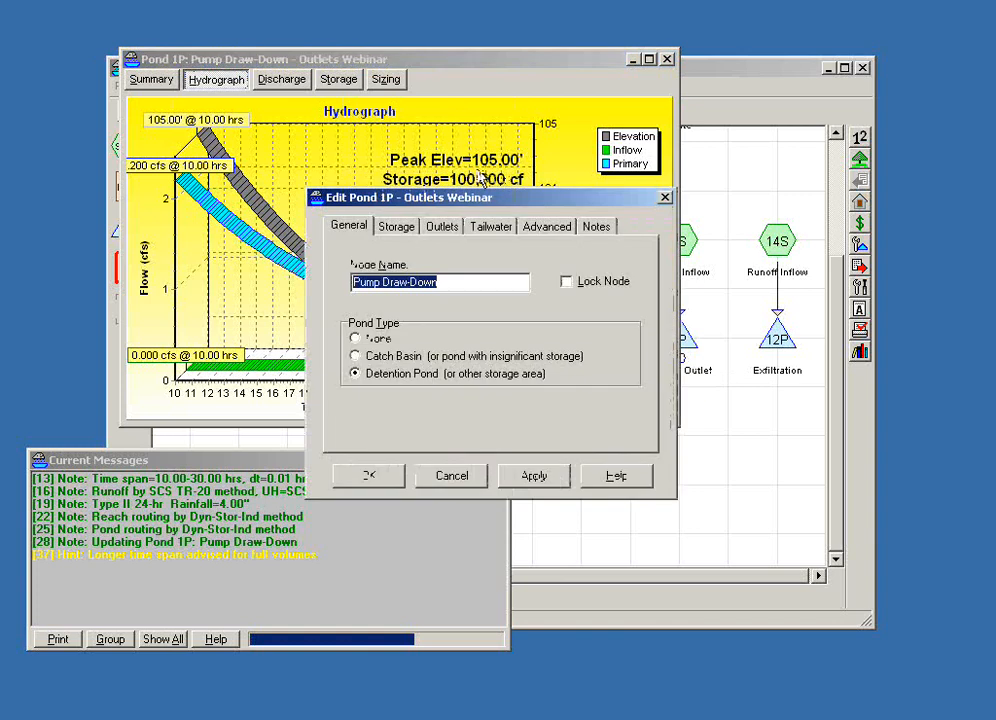
{"action": "left_click_drag", "start_coordinate": [485, 211], "coordinate": [481, 222]}
{"action": "left_click", "coordinate": [456, 244]}
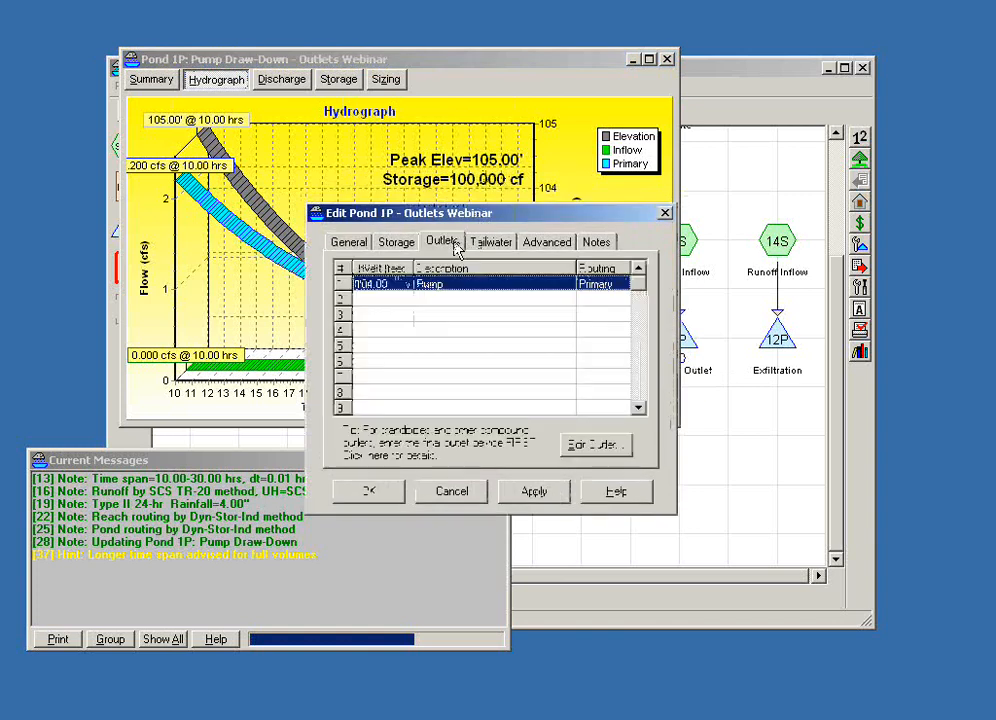
{"action": "double_click", "coordinate": [447, 289]}
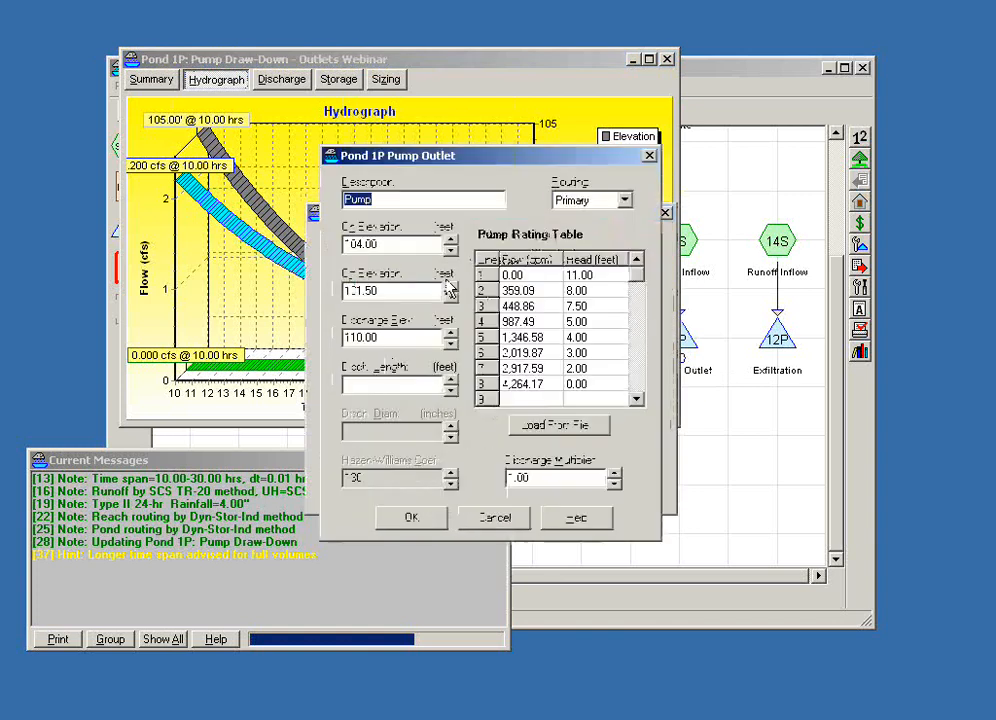
{"action": "left_click_drag", "start_coordinate": [458, 157], "coordinate": [558, 167]}
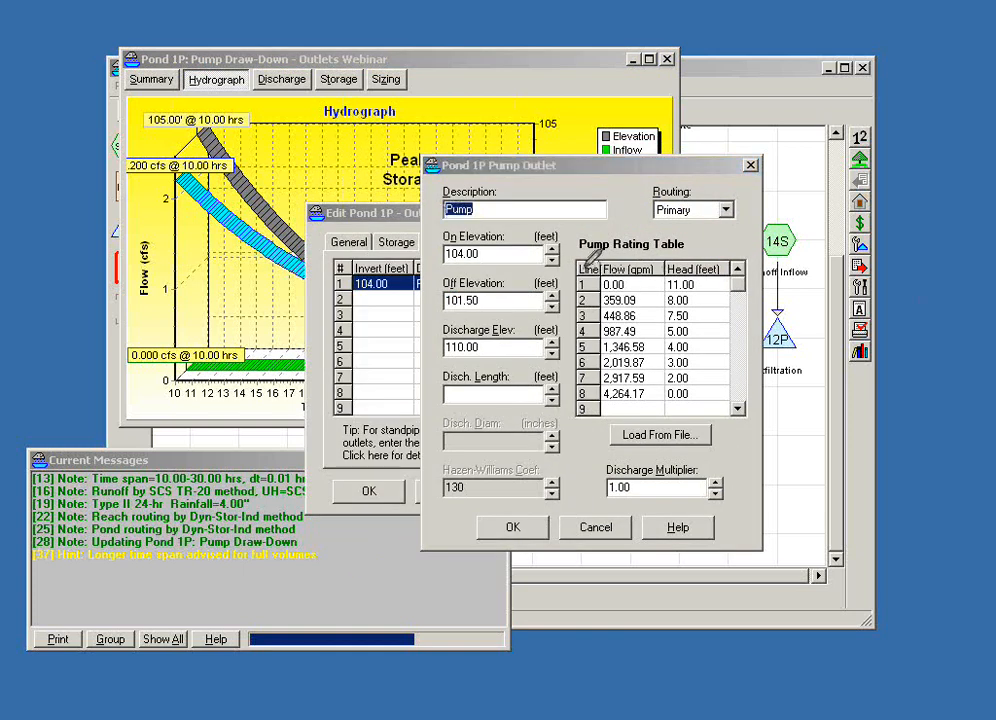
{"action": "left_click_drag", "start_coordinate": [579, 265], "coordinate": [745, 376]}
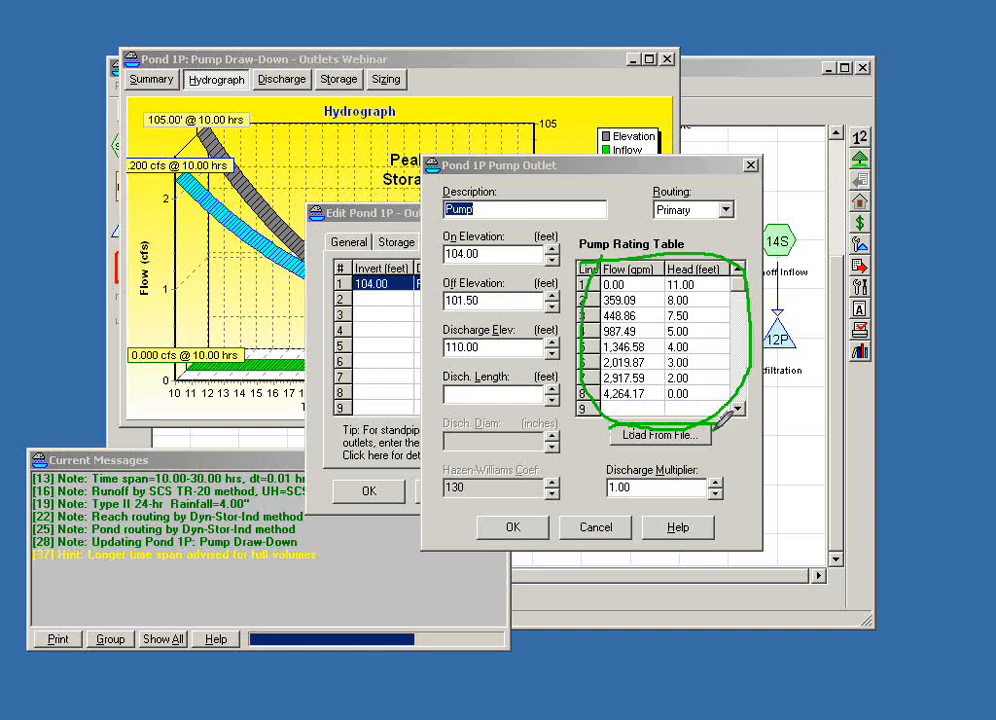
{"action": "left_click_drag", "start_coordinate": [717, 425], "coordinate": [611, 430]}
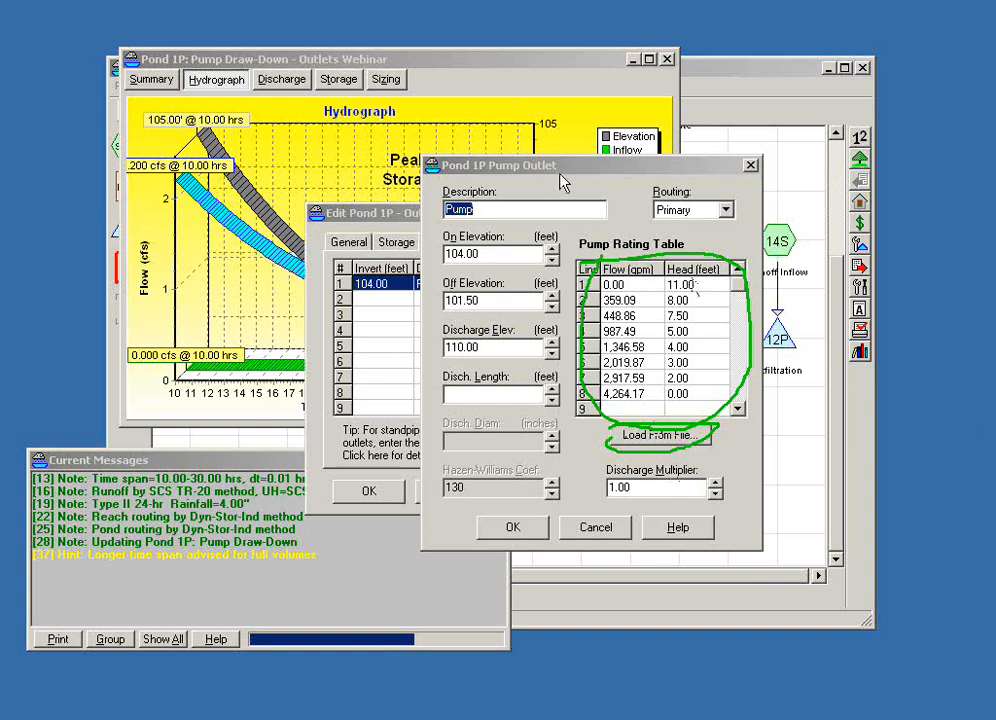
- Review the pump outlet's on elevation, off elevation and discharge elevation
{"action": "left_click", "coordinate": [493, 254]}
{"action": "left_click_drag", "start_coordinate": [466, 254], "coordinate": [432, 258]}
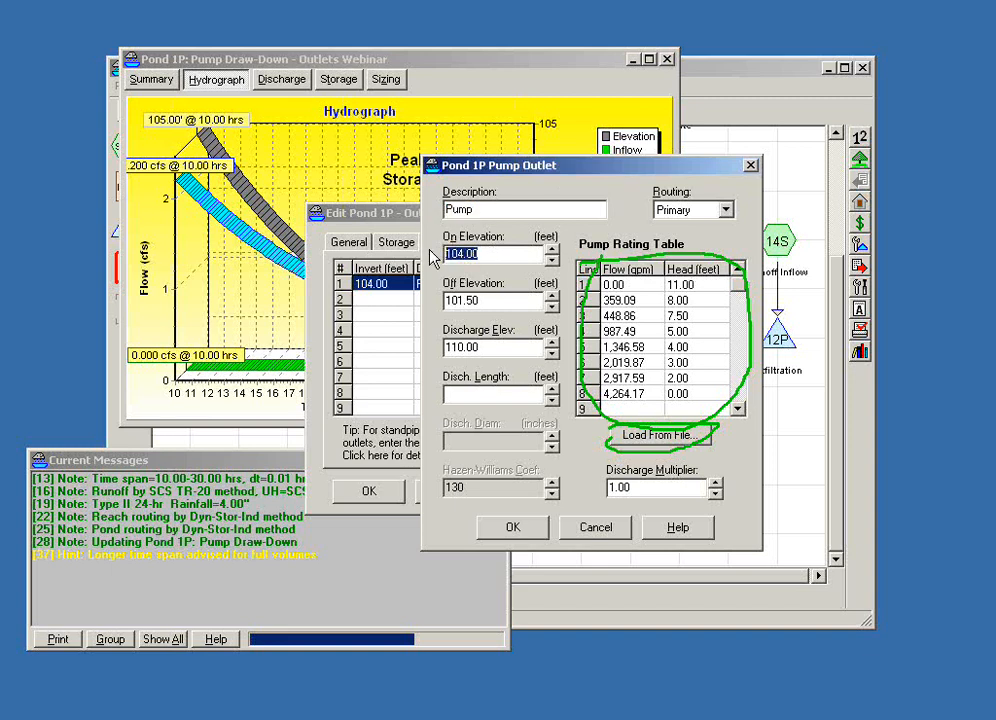
{"action": "left_click", "coordinate": [515, 300]}
{"action": "left_click_drag", "start_coordinate": [515, 300], "coordinate": [437, 303]}
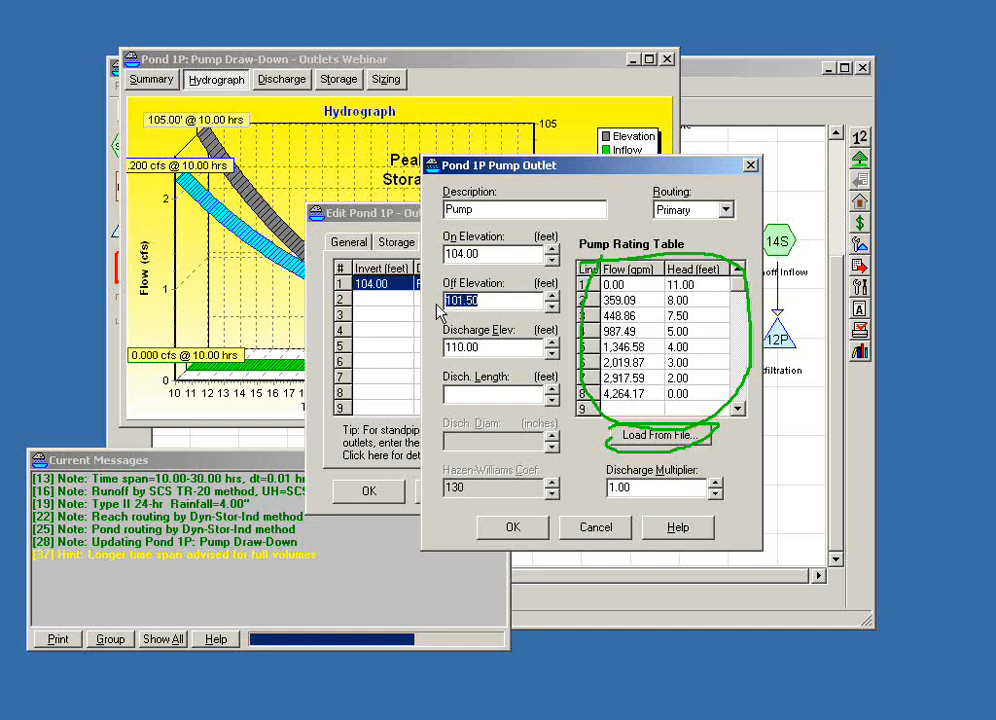
{"action": "double_click", "coordinate": [451, 347]}
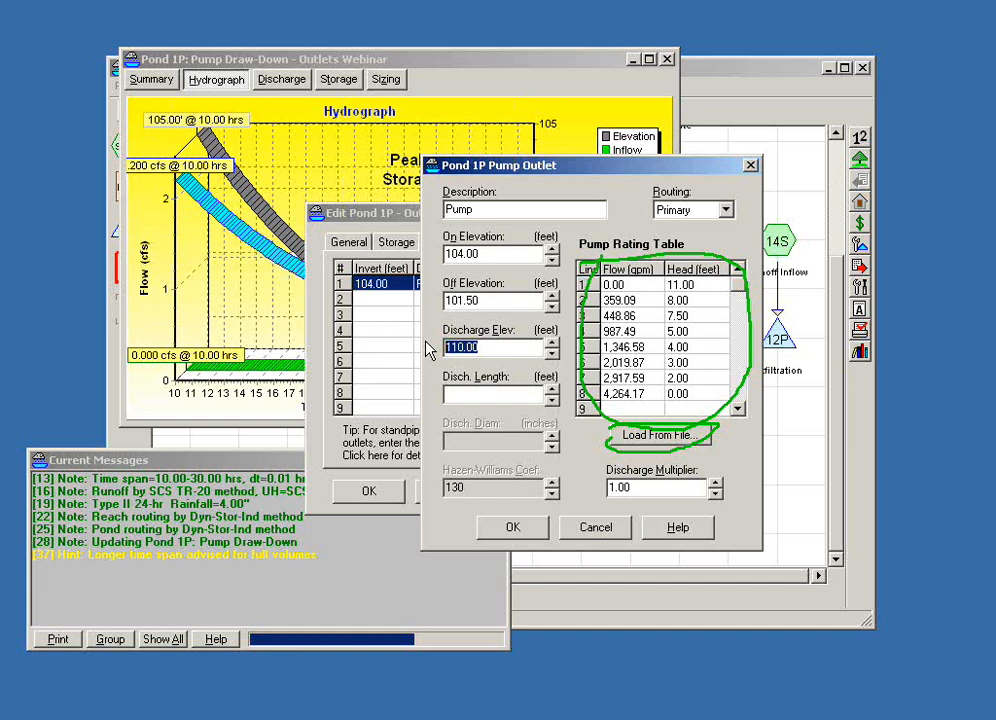
- Try a discharge length of 44.0 feet and a diameter of 6.0 inches on the pump outlet, and close the pond without saving
{"action": "left_click", "coordinate": [484, 396]}
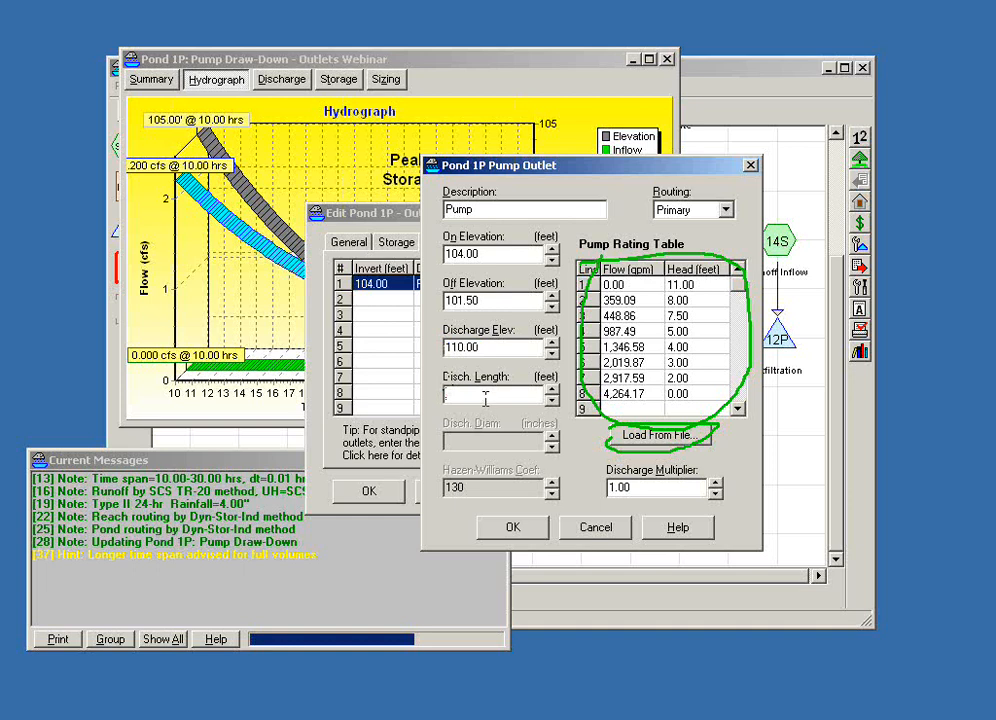
{"action": "type", "text": "44.0"}
{"action": "key", "text": "Tab"}
{"action": "type", "text": "6"}
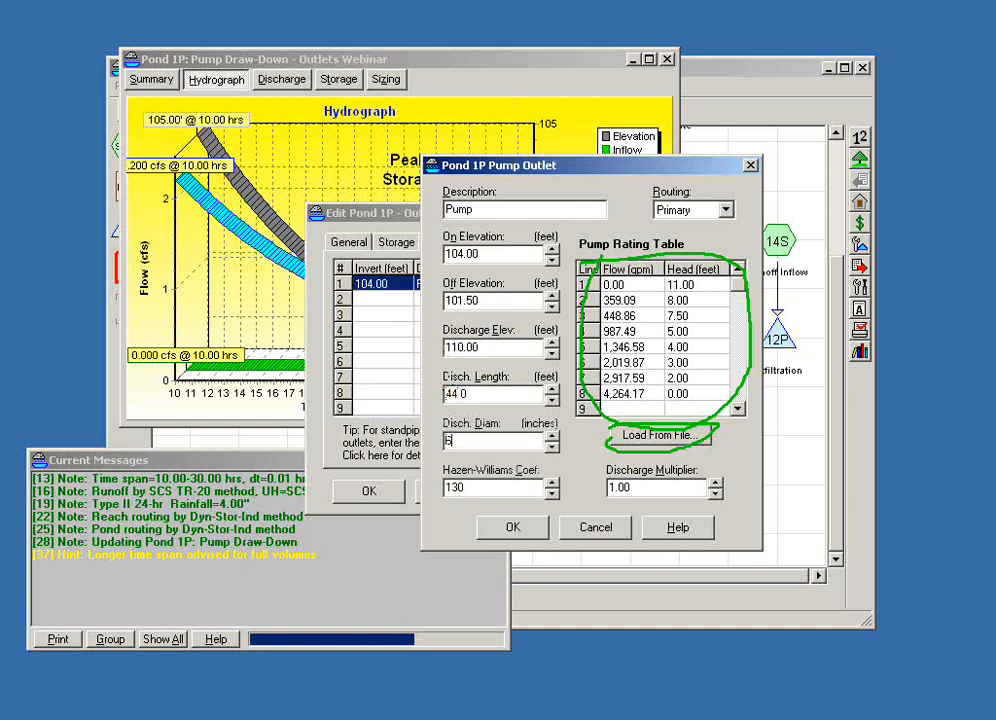
{"action": "type", "text": ".0"}
{"action": "key", "text": "Tab"}
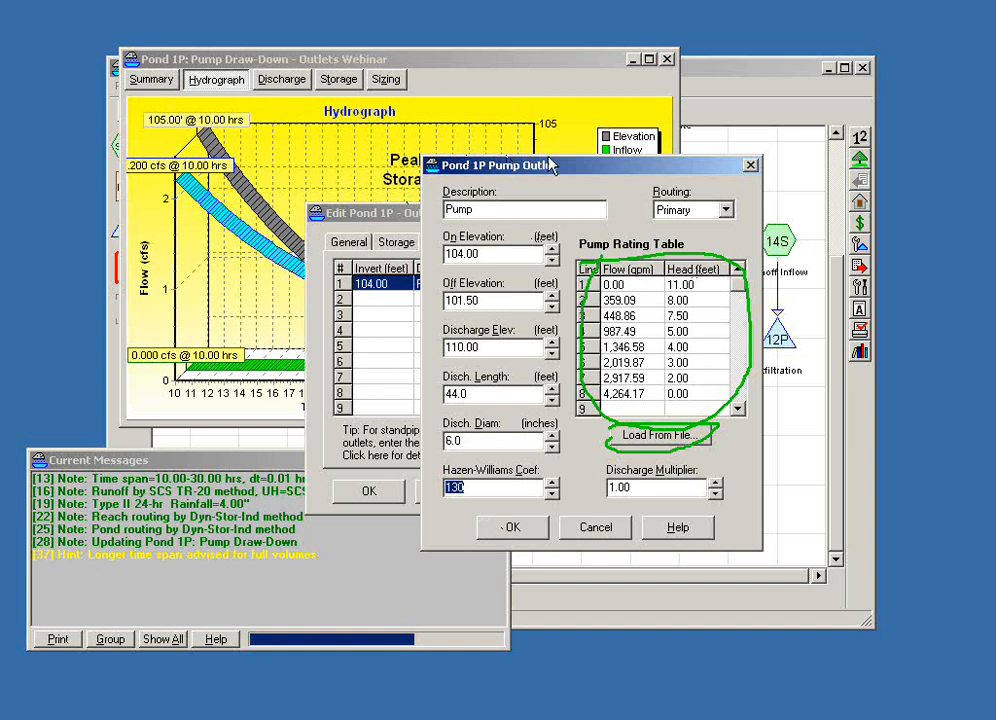
{"action": "left_click", "coordinate": [596, 527]}
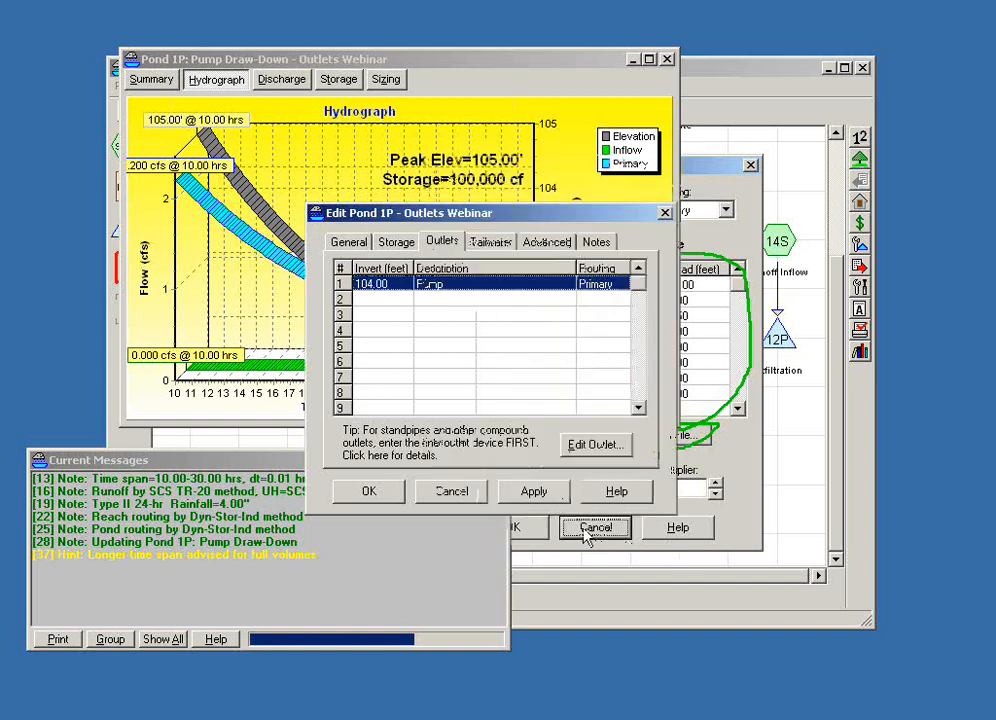
{"action": "left_click", "coordinate": [451, 491]}
{"action": "left_click", "coordinate": [668, 58]}
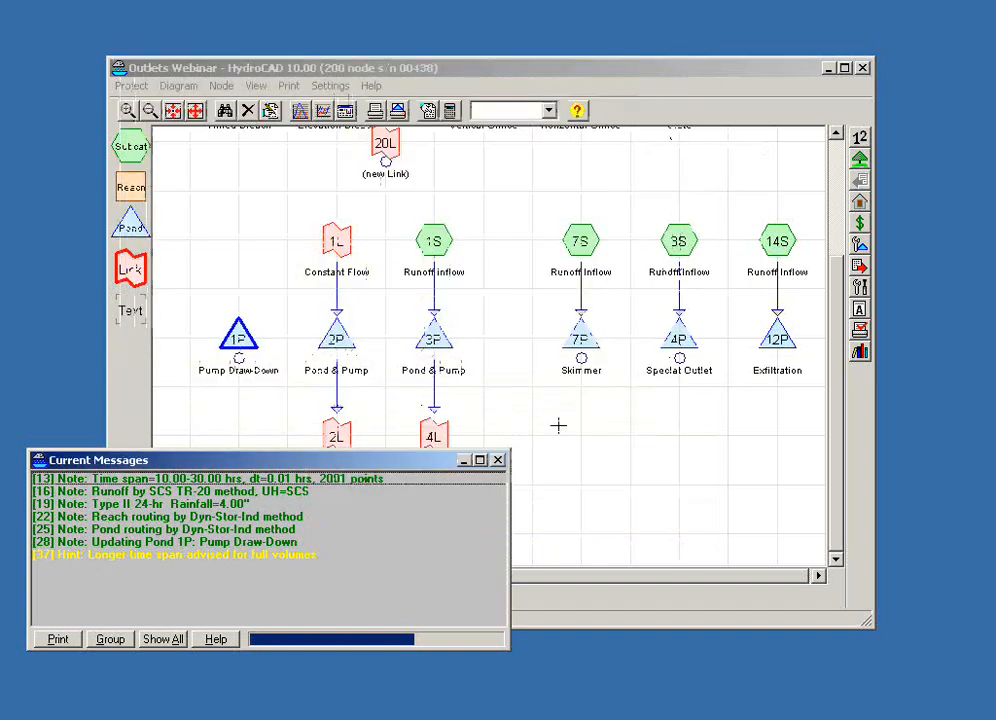
- Show the hydrograph of the Pond & Pump pond fed by the Constant Flow link, and close its report
{"action": "left_click", "coordinate": [337, 336]}
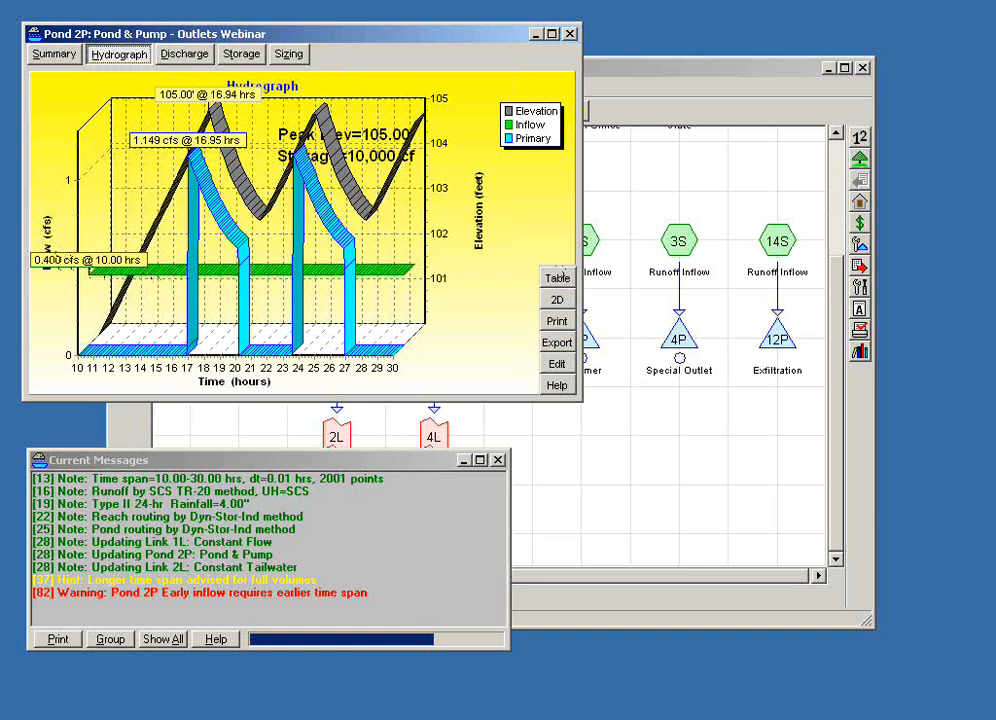
{"action": "left_click", "coordinate": [563, 274]}
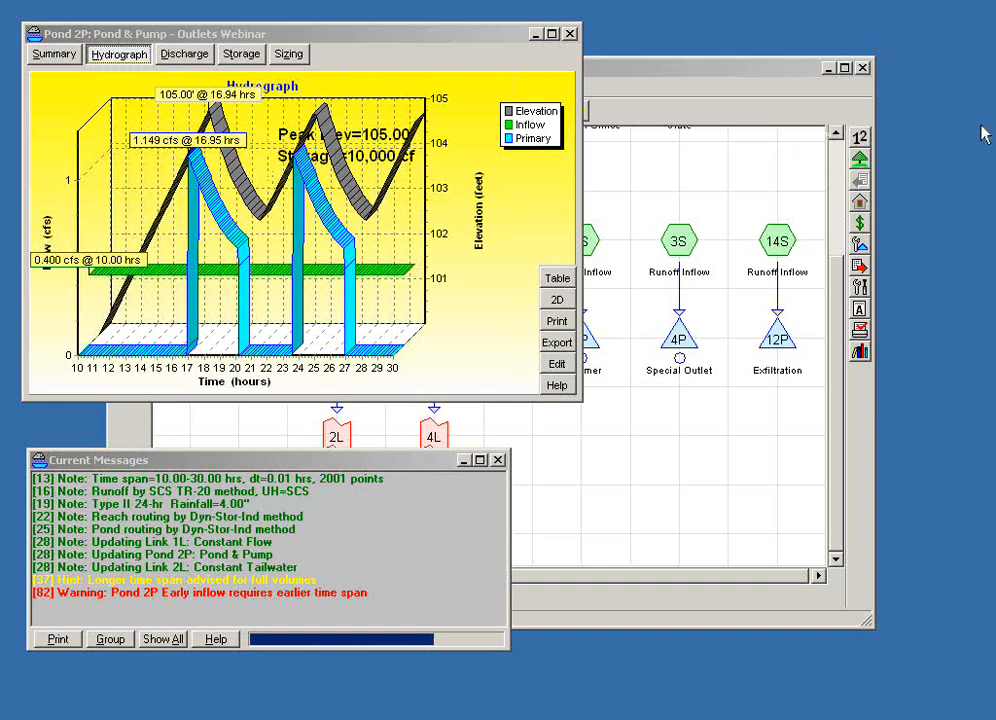
{"action": "left_click", "coordinate": [568, 33]}
{"action": "left_click", "coordinate": [618, 516]}
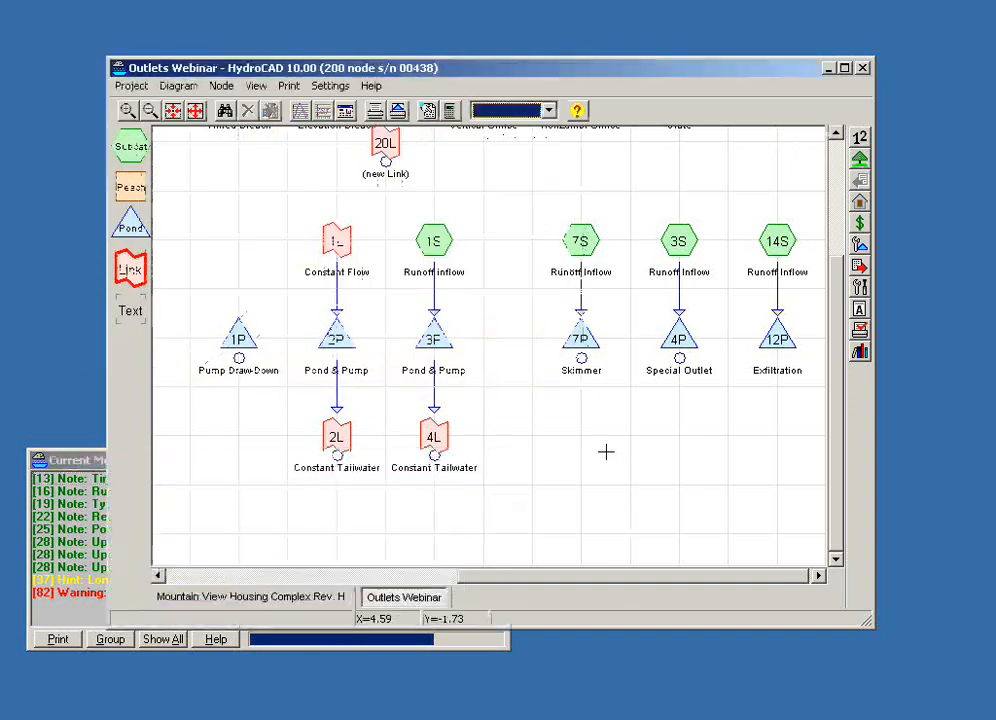
- Examine the enlarged hydrograph of Pond & Pump pond 3P fed by runoff inflow, and close its report
{"action": "double_click", "coordinate": [433, 337]}
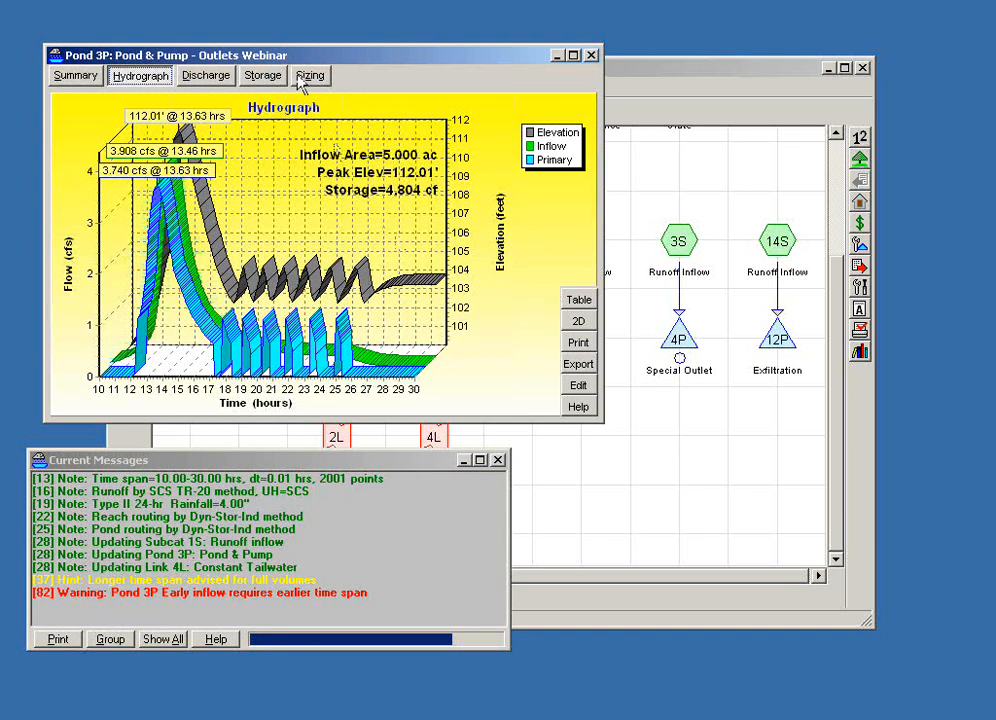
{"action": "left_click_drag", "start_coordinate": [248, 53], "coordinate": [501, 45]}
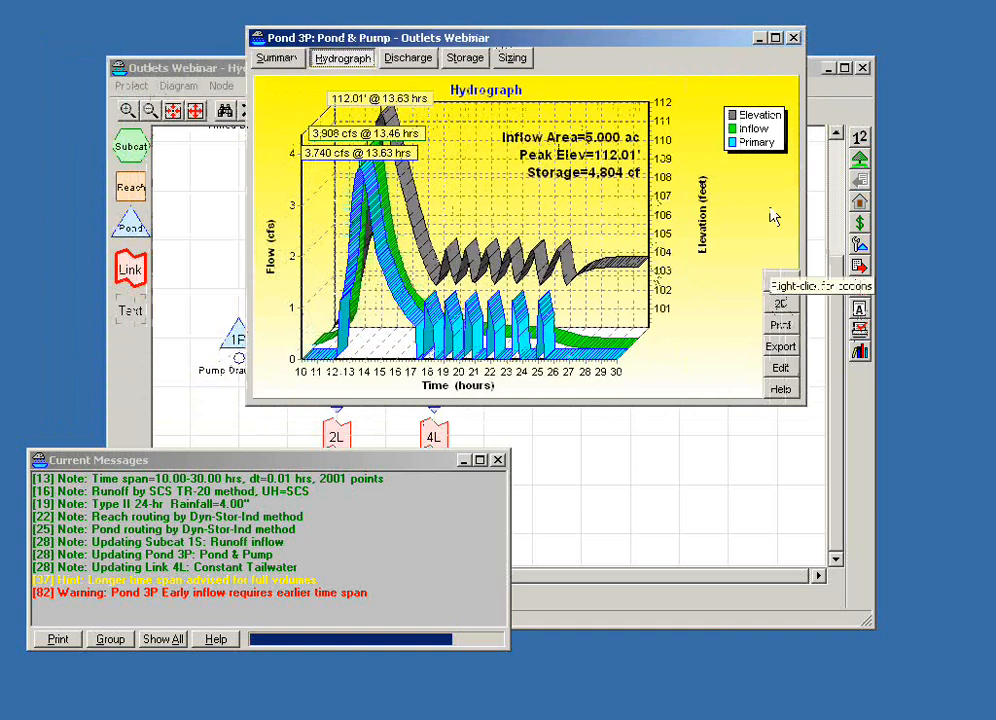
{"action": "left_click", "coordinate": [775, 38]}
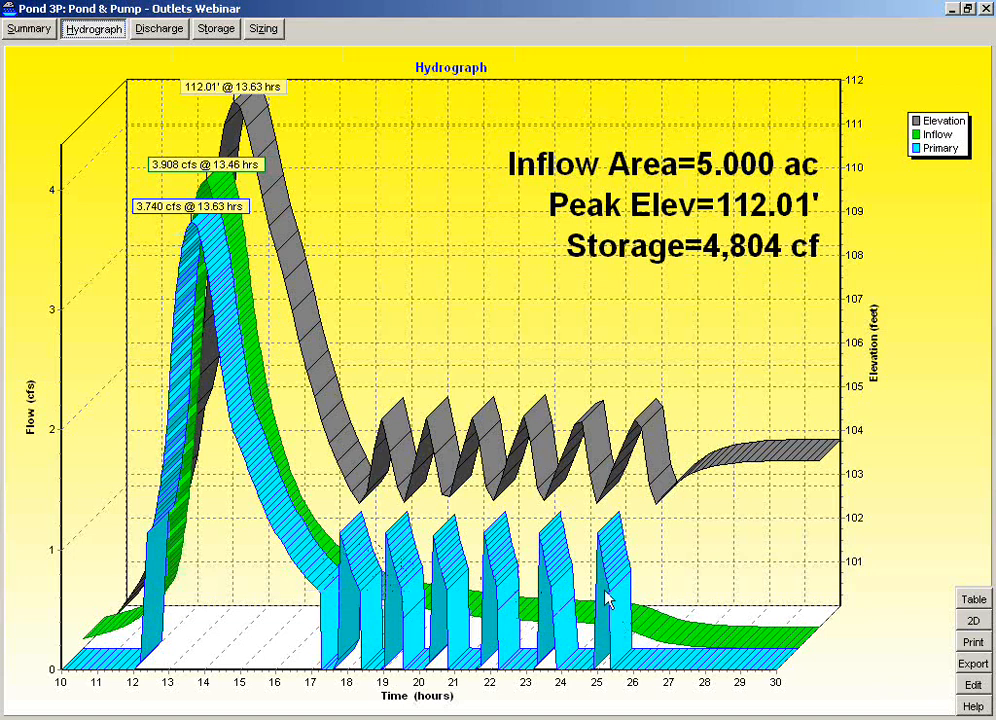
{"action": "left_click", "coordinate": [968, 9]}
{"action": "left_click", "coordinate": [791, 38]}
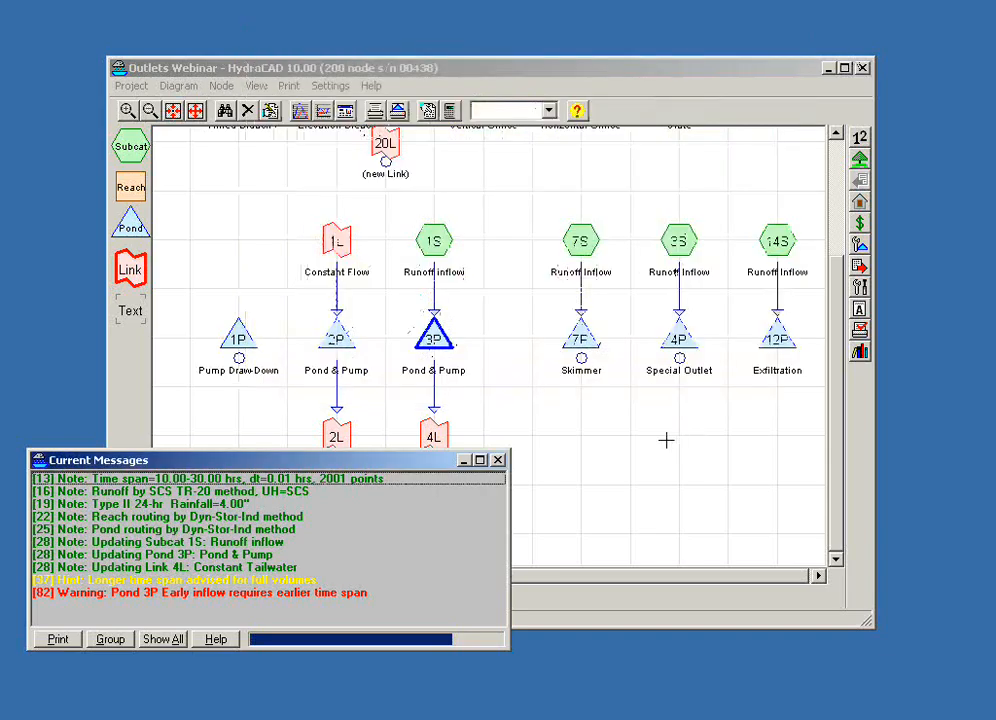
- Show the Skimmer pond's hydrograph enlarged and in 2D, and return its report window to normal size
{"action": "left_click_drag", "start_coordinate": [690, 450], "coordinate": [509, 448]}
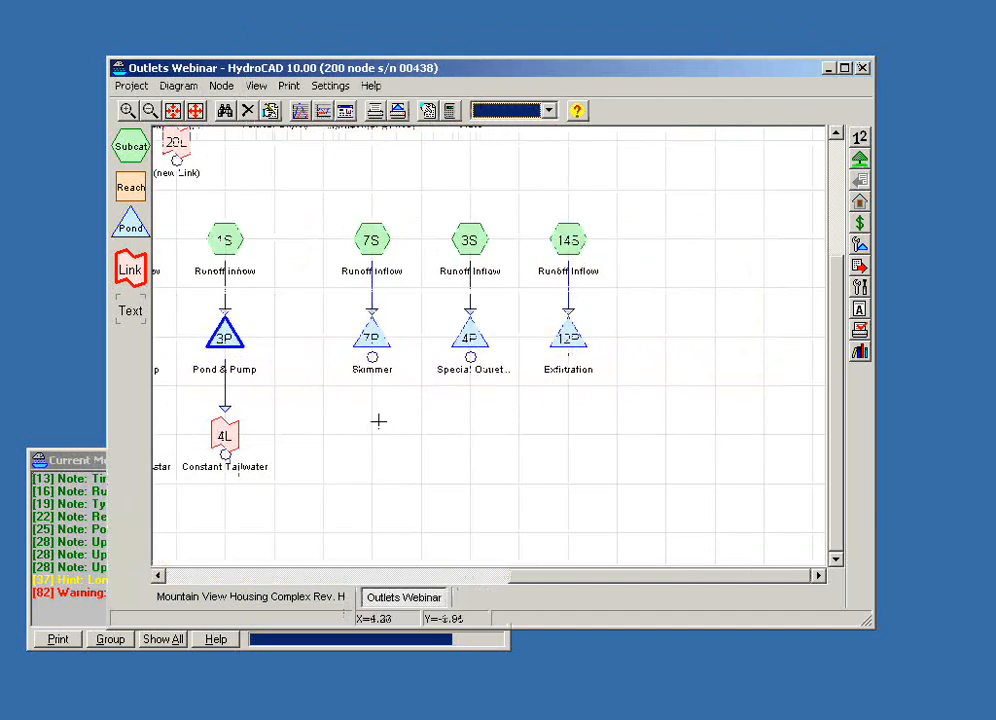
{"action": "left_click_drag", "start_coordinate": [376, 424], "coordinate": [396, 464]}
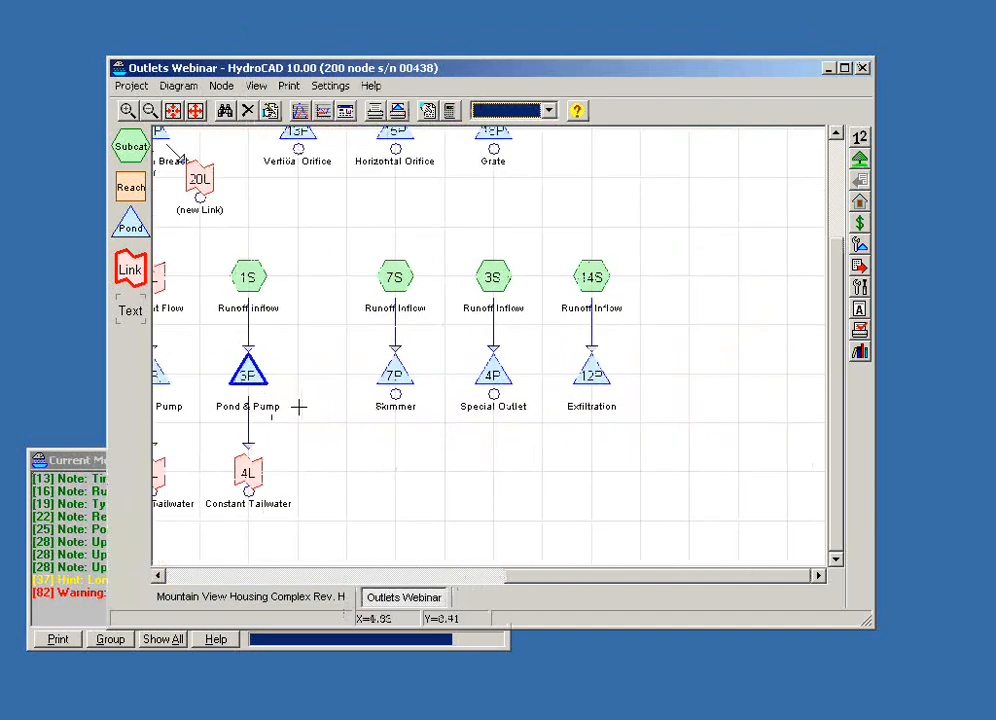
{"action": "double_click", "coordinate": [390, 375]}
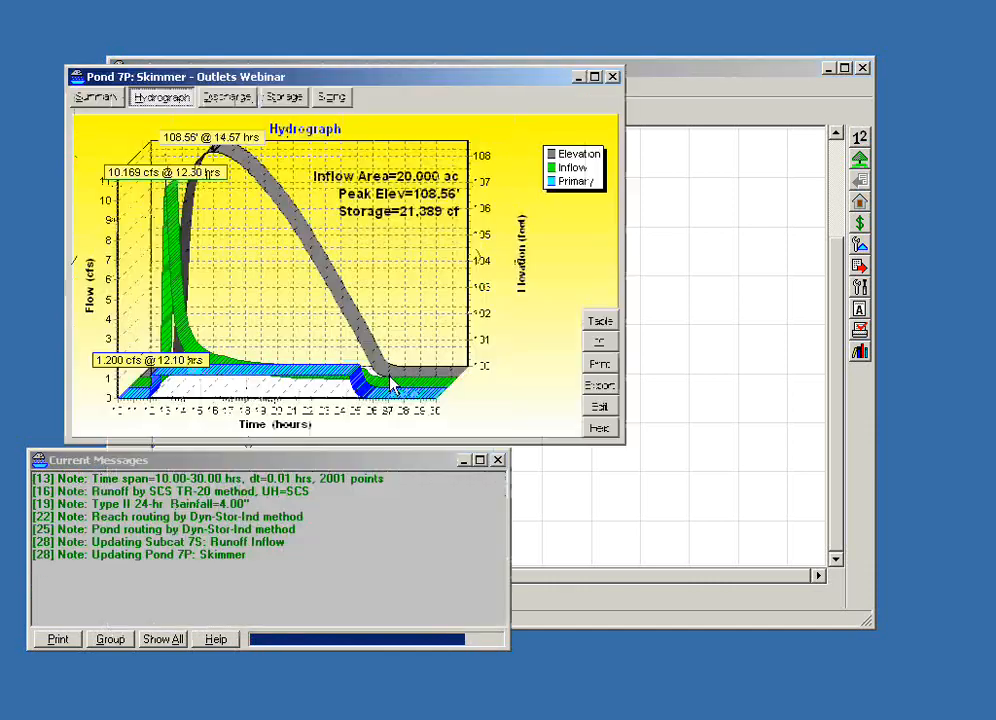
{"action": "left_click", "coordinate": [593, 77]}
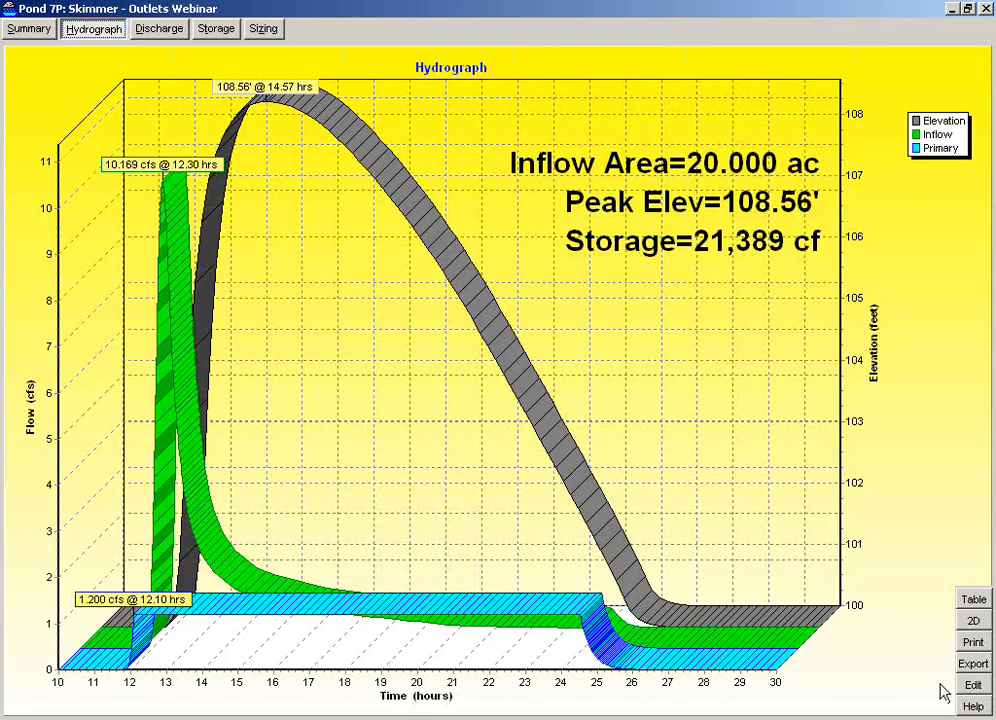
{"action": "left_click", "coordinate": [968, 621]}
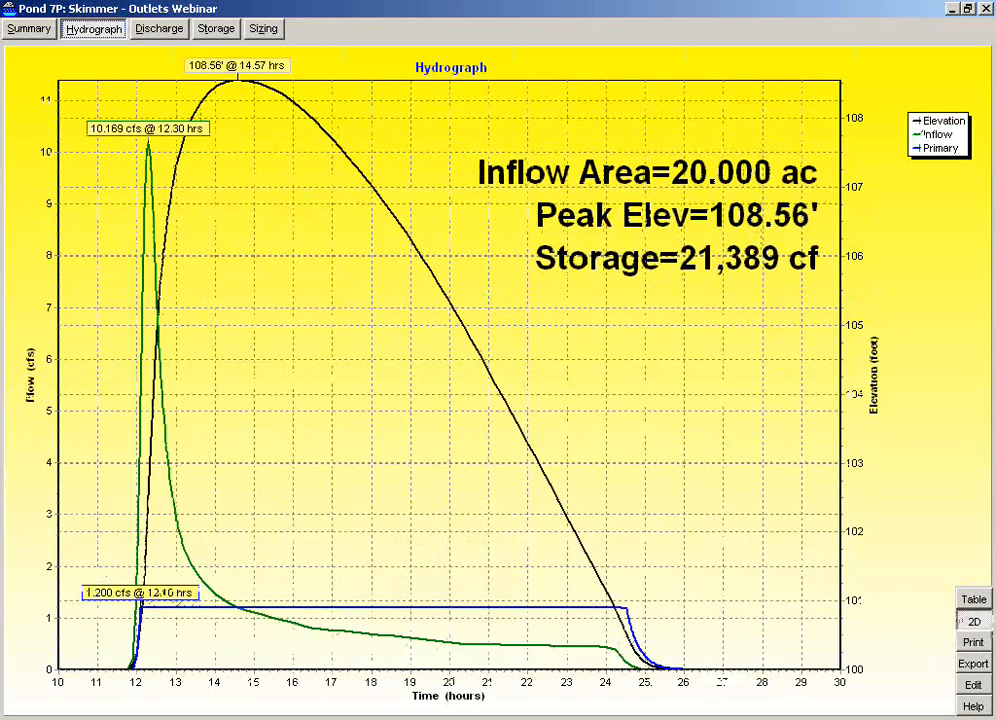
{"action": "key", "text": "alt+Tab"}
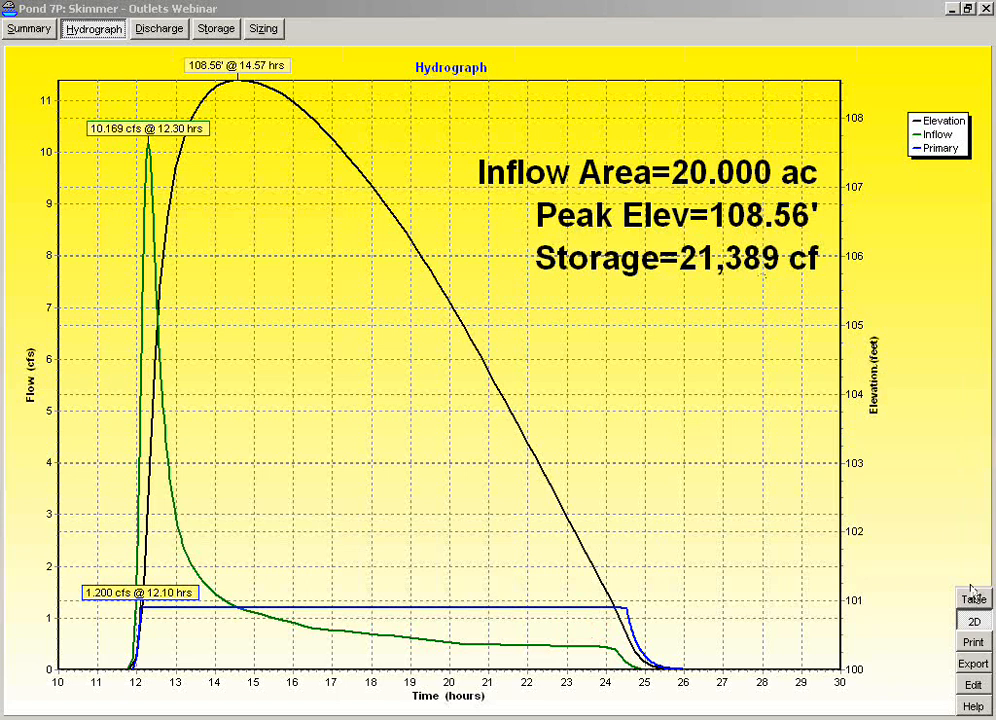
{"action": "left_click", "coordinate": [968, 8]}
- Review the Skimmer outlet's invert elevation, phase-in depth and full flow, and leave the pond without saving
{"action": "left_click", "coordinate": [596, 469]}
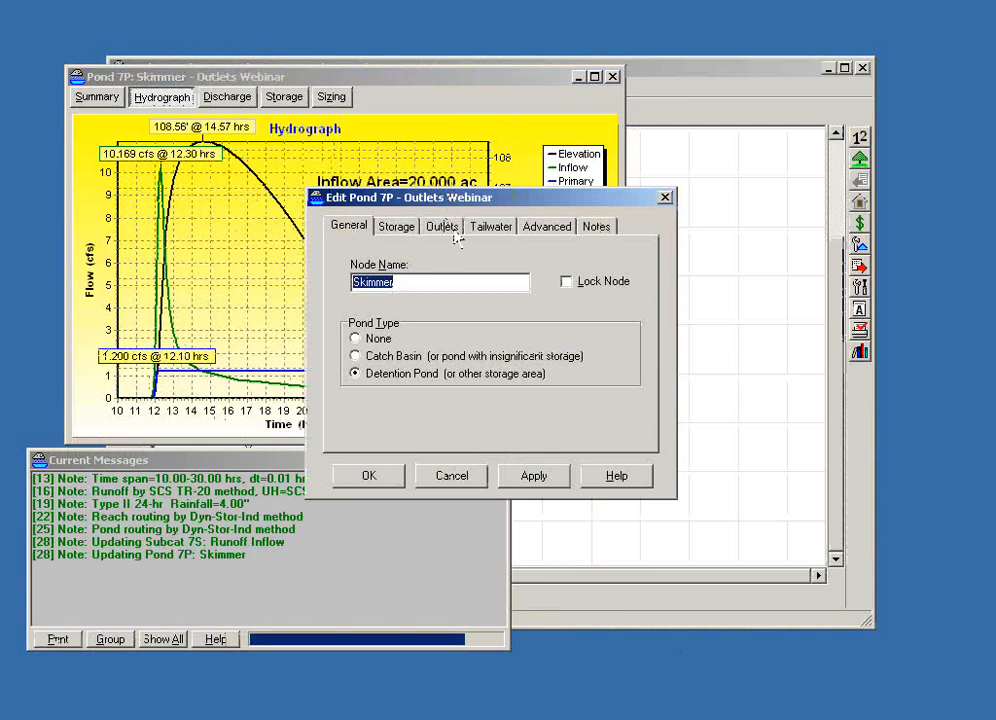
{"action": "left_click", "coordinate": [443, 227]}
{"action": "double_click", "coordinate": [443, 272]}
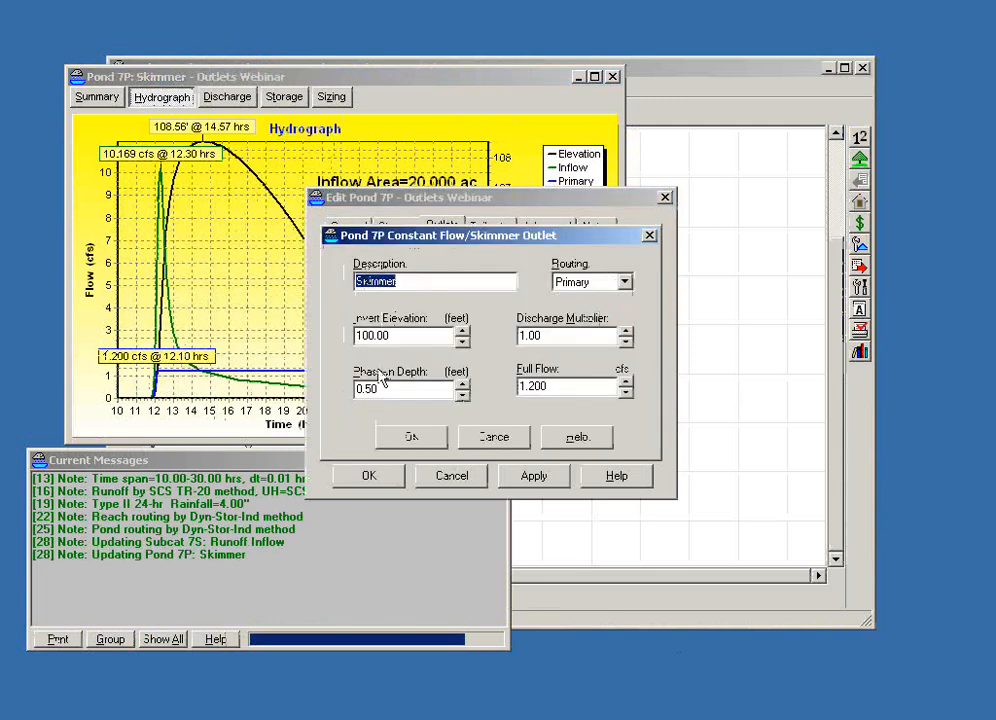
{"action": "left_click", "coordinate": [412, 337]}
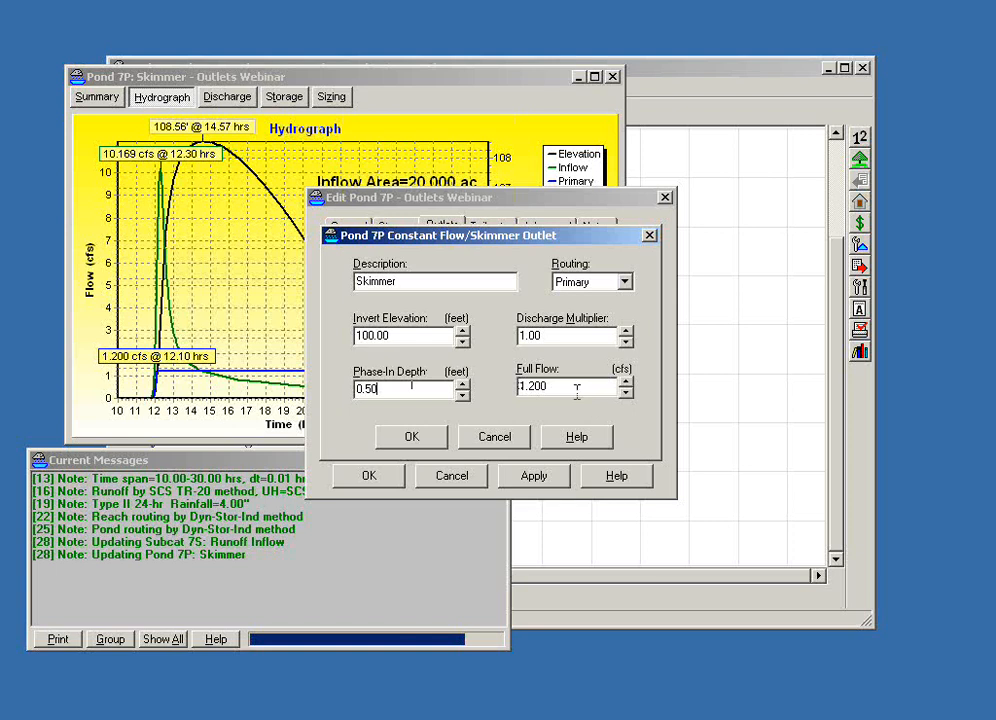
{"action": "left_click_drag", "start_coordinate": [574, 391], "coordinate": [497, 395]}
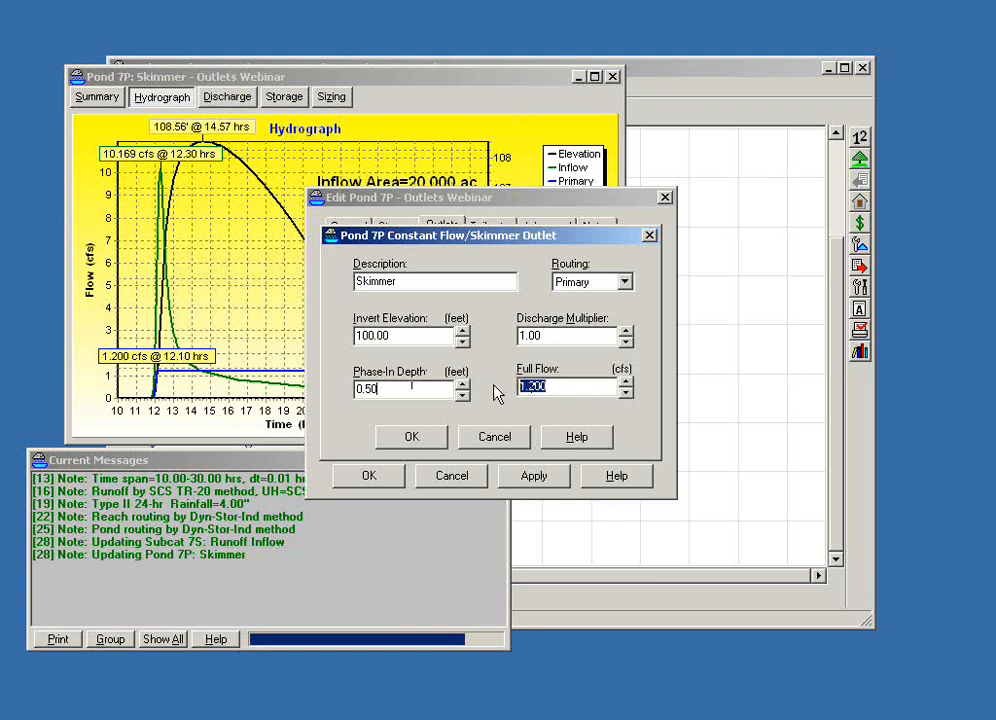
{"action": "left_click", "coordinate": [502, 443]}
{"action": "left_click", "coordinate": [440, 476]}
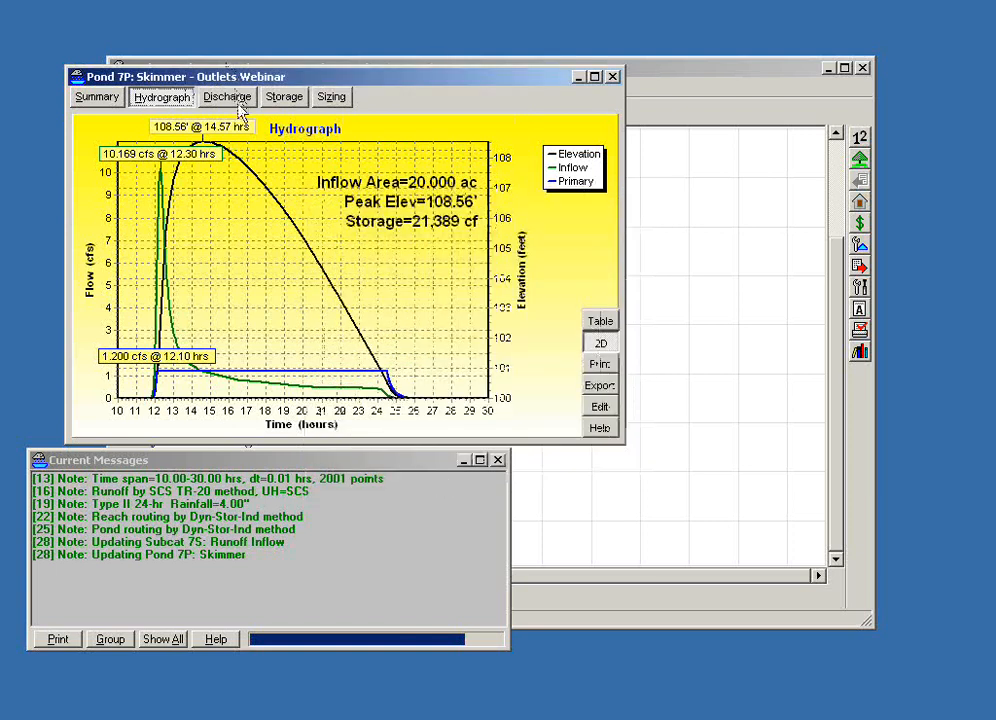
- Examine the Skimmer pond's stage-discharge curve and hydrograph in 3D, and close its report
{"action": "left_click", "coordinate": [230, 98]}
{"action": "left_click", "coordinate": [600, 343]}
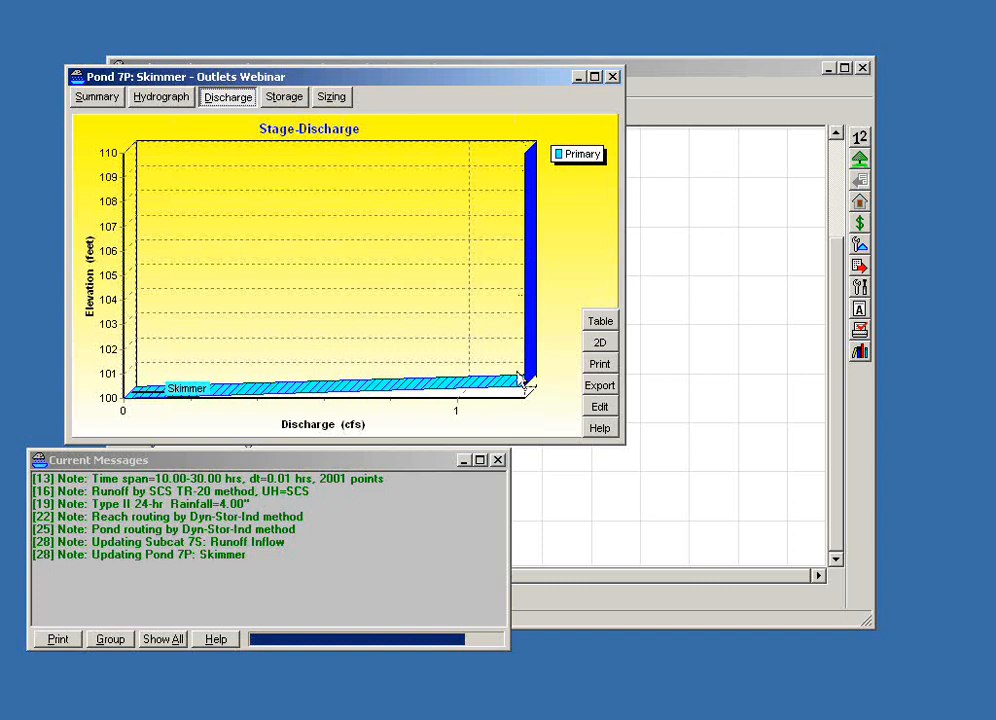
{"action": "left_click", "coordinate": [158, 100]}
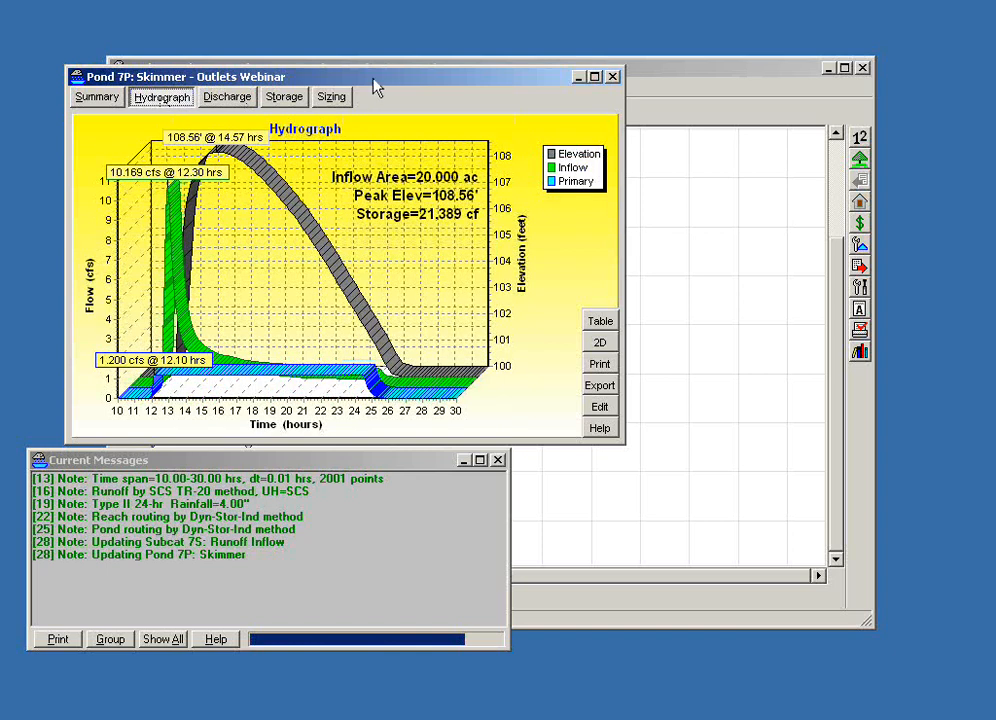
{"action": "left_click_drag", "start_coordinate": [374, 86], "coordinate": [379, 126]}
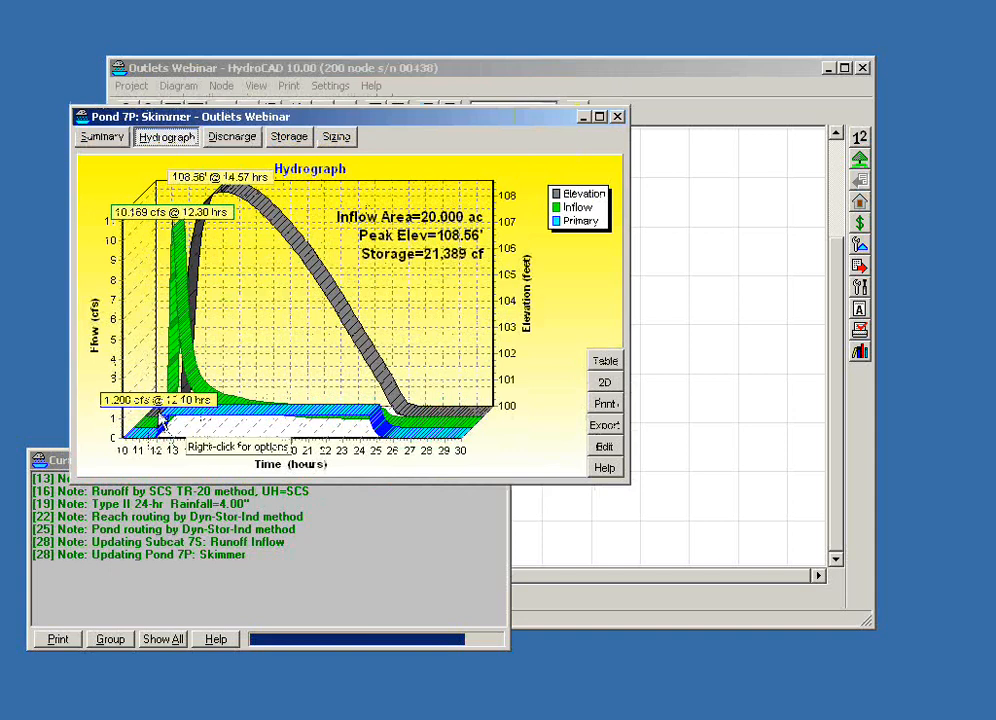
{"action": "left_click", "coordinate": [617, 116]}
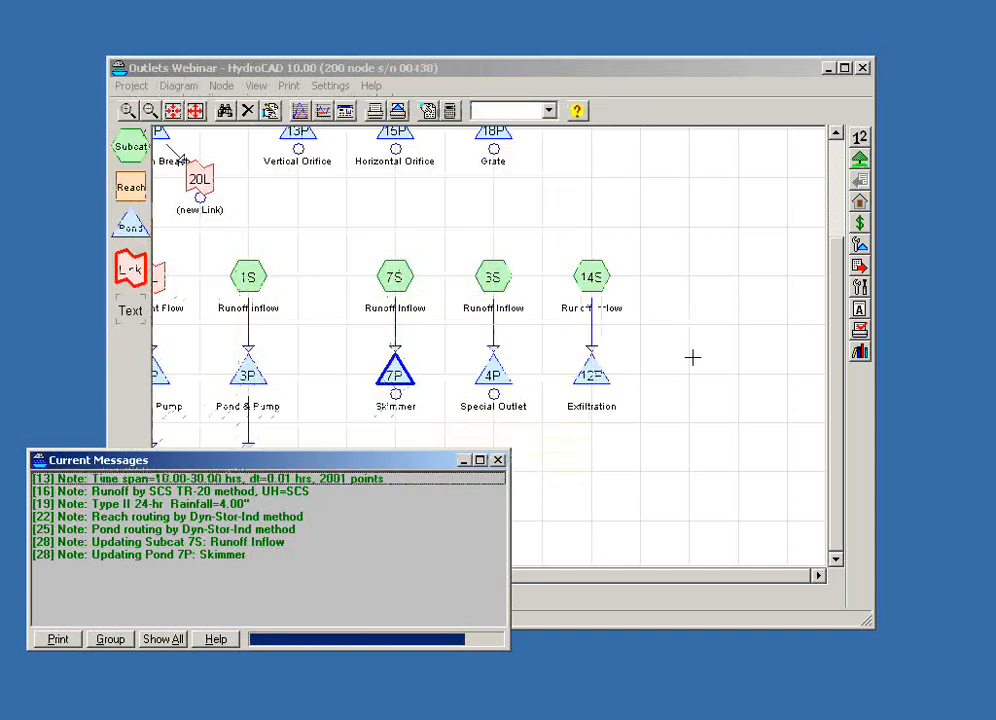
{"action": "left_click", "coordinate": [680, 439]}
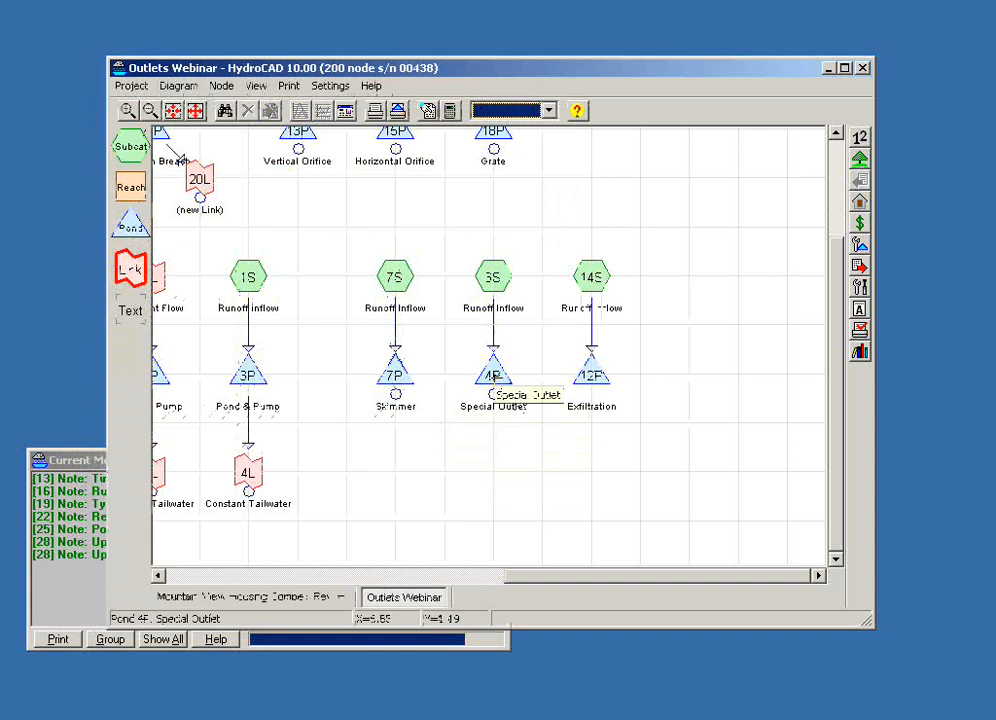
- Review the head-discharge table of the Special Outlet pond's custom outlet, and close the pond without saving
{"action": "double_click", "coordinate": [493, 376]}
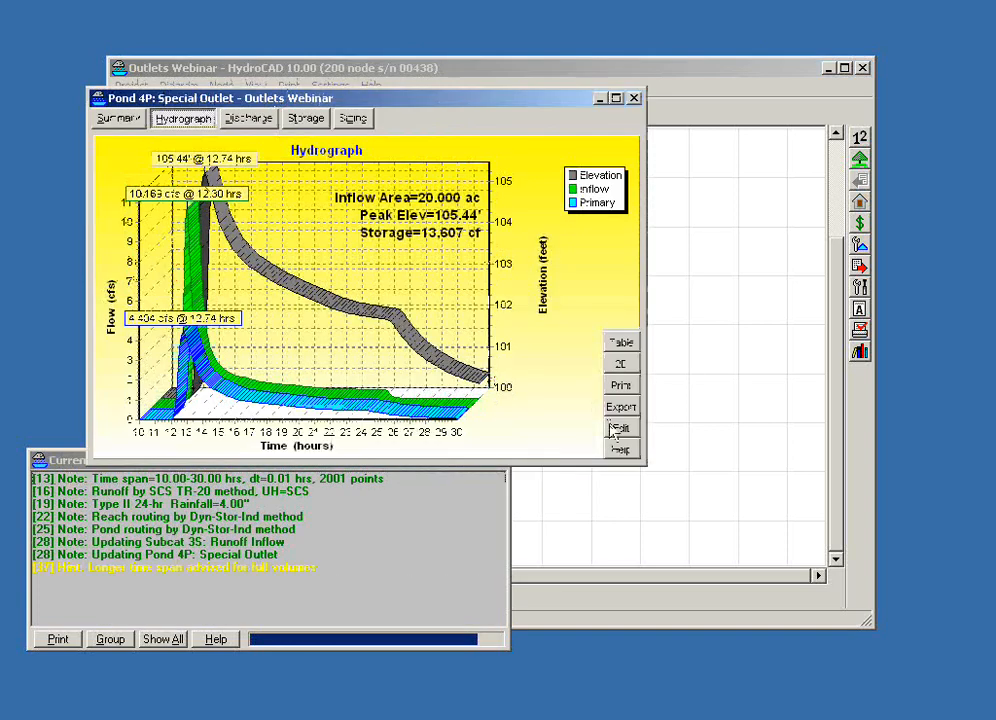
{"action": "left_click", "coordinate": [617, 428]}
{"action": "left_click", "coordinate": [442, 226]}
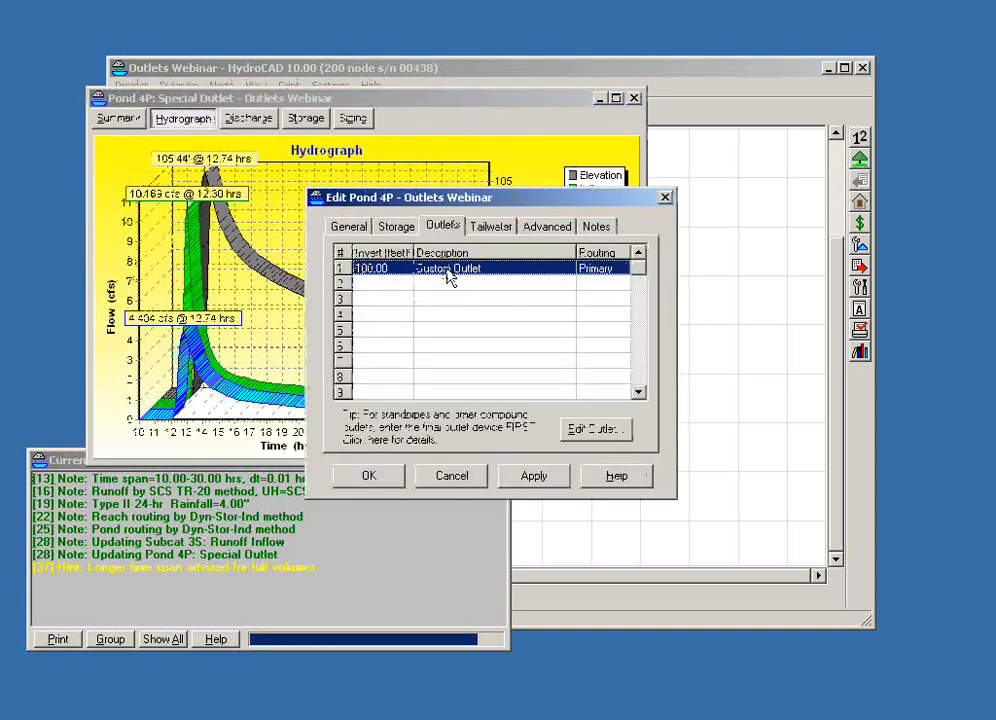
{"action": "double_click", "coordinate": [449, 270]}
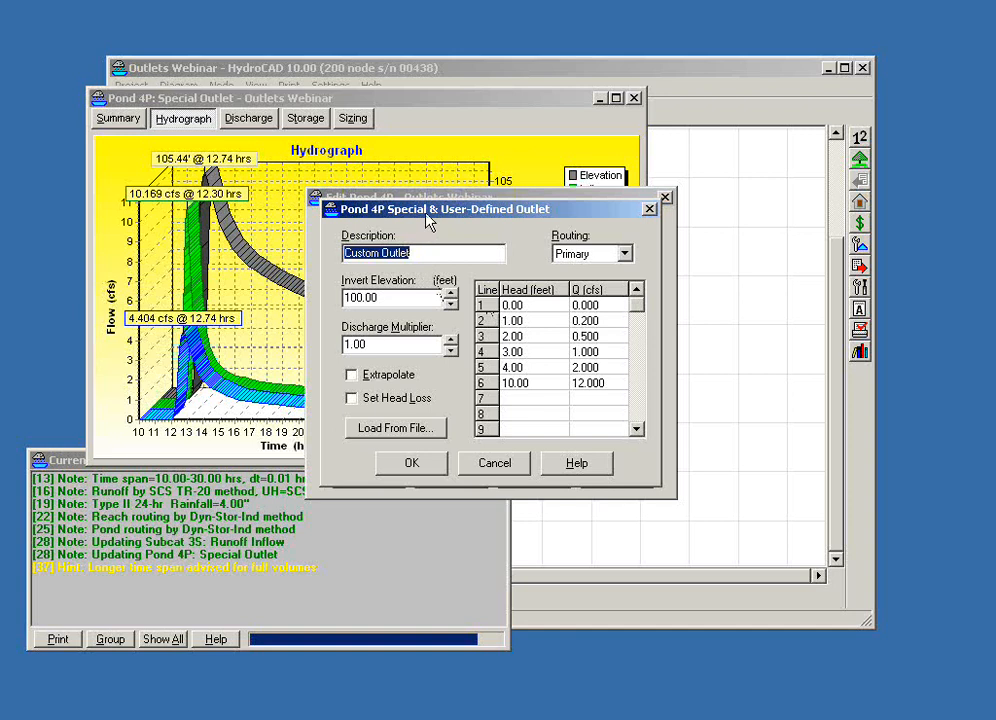
{"action": "left_click", "coordinate": [510, 463]}
{"action": "left_click", "coordinate": [462, 477]}
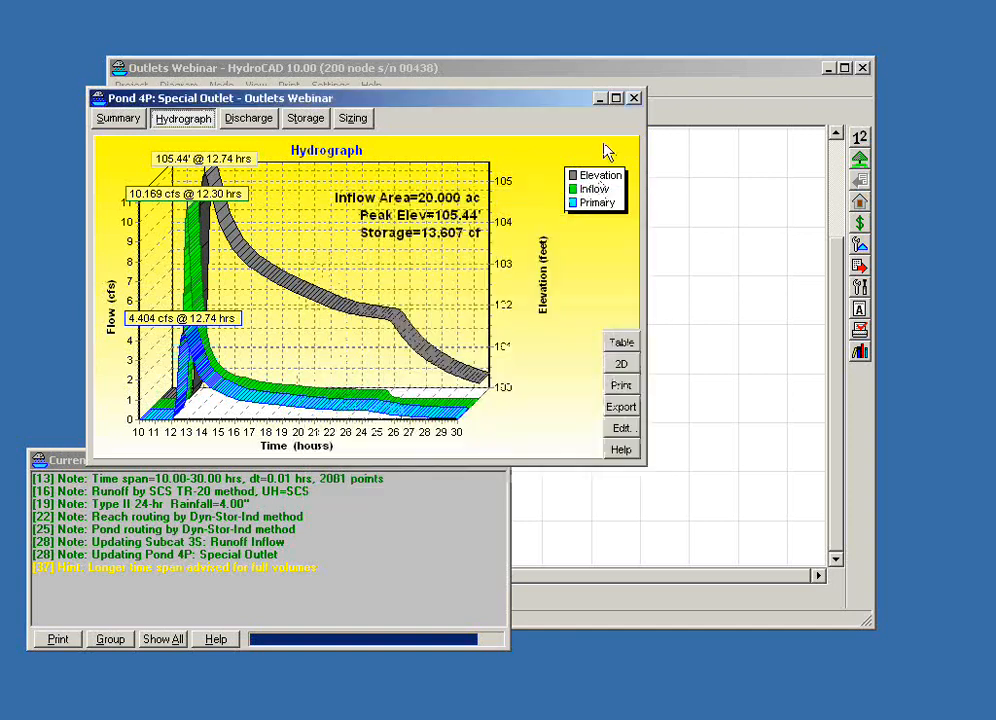
{"action": "left_click", "coordinate": [634, 98]}
{"action": "left_click", "coordinate": [705, 283]}
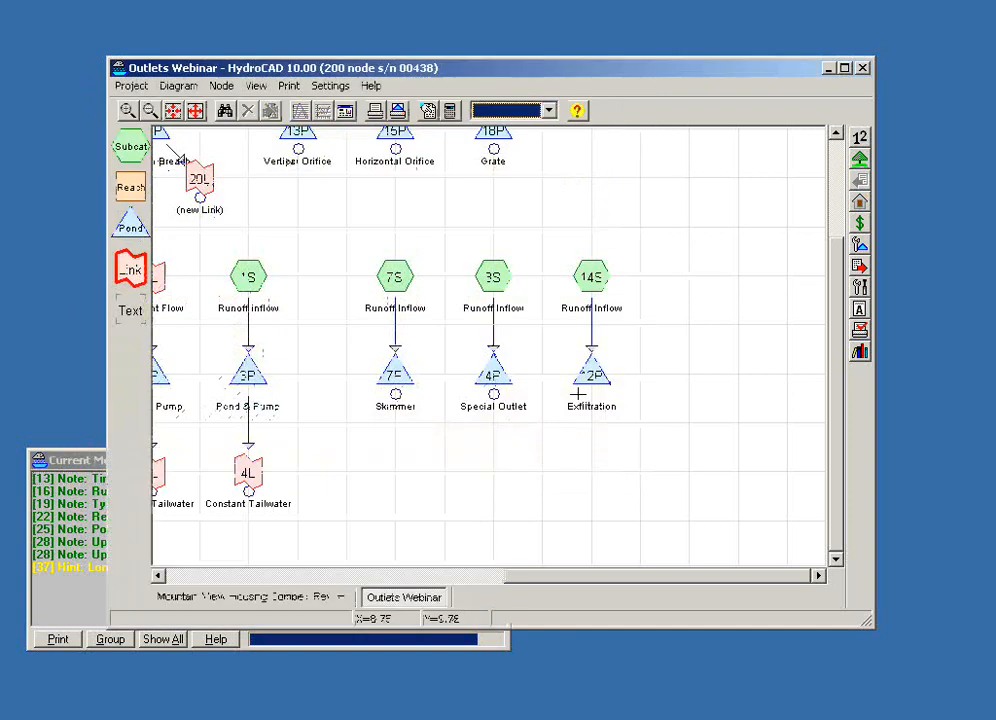
- Show the Exfiltration pond's hydrograph
{"action": "left_click", "coordinate": [588, 378]}
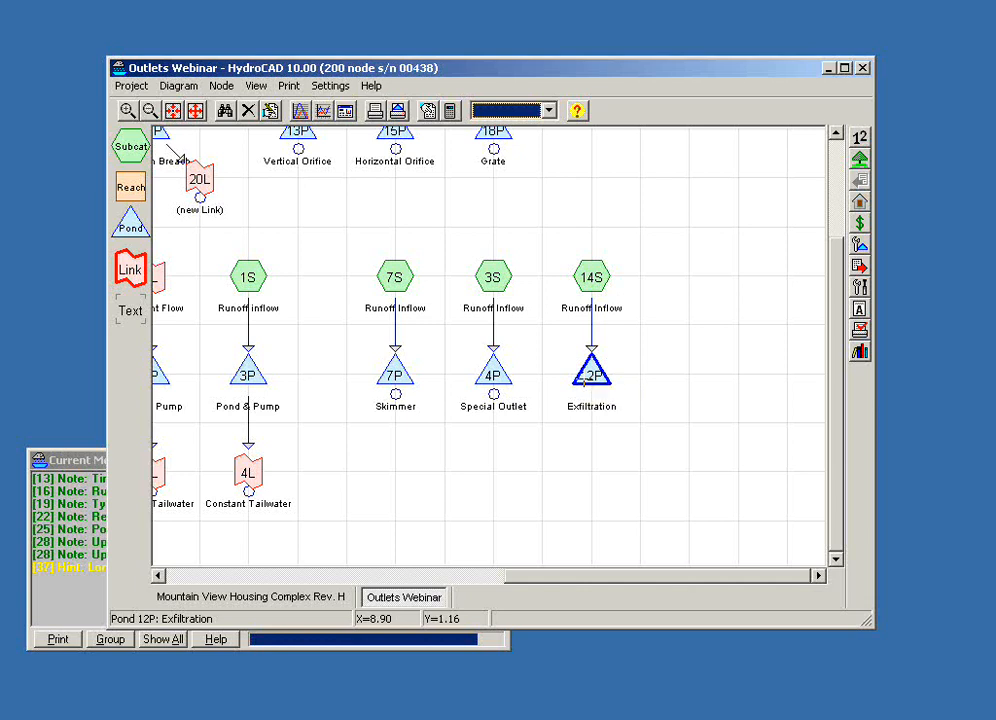
{"action": "double_click", "coordinate": [584, 380]}
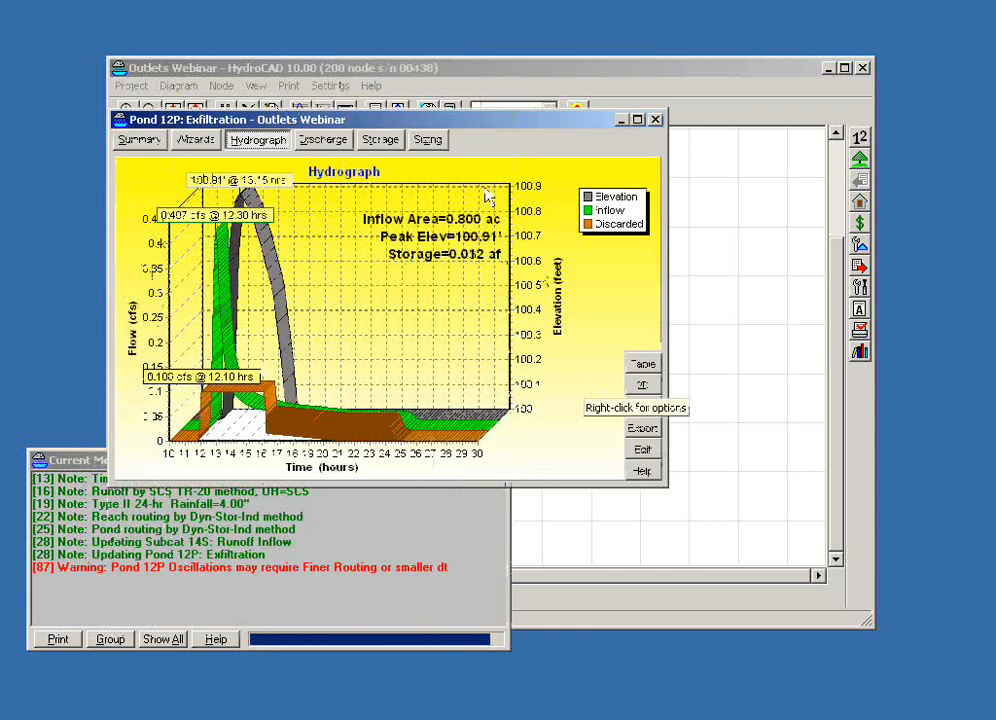
{"action": "left_click_drag", "start_coordinate": [451, 127], "coordinate": [474, 127]}
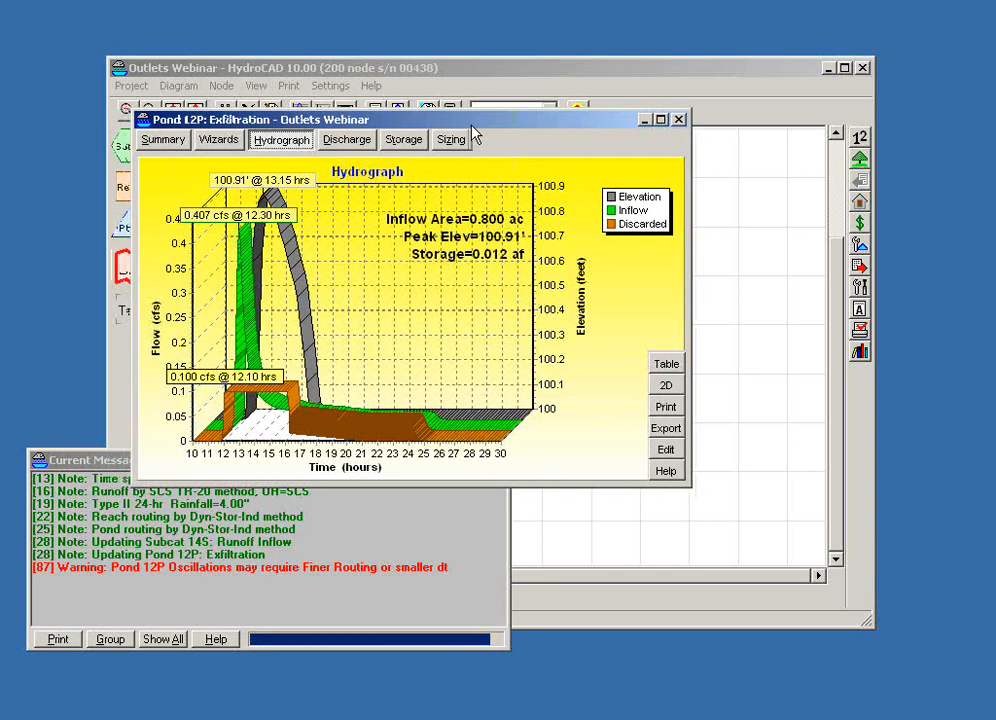
- Review the Exfiltration outlet's Constant Flow, Constant Velocity and Conductivity options, and leave the pond without saving
{"action": "left_click", "coordinate": [665, 449]}
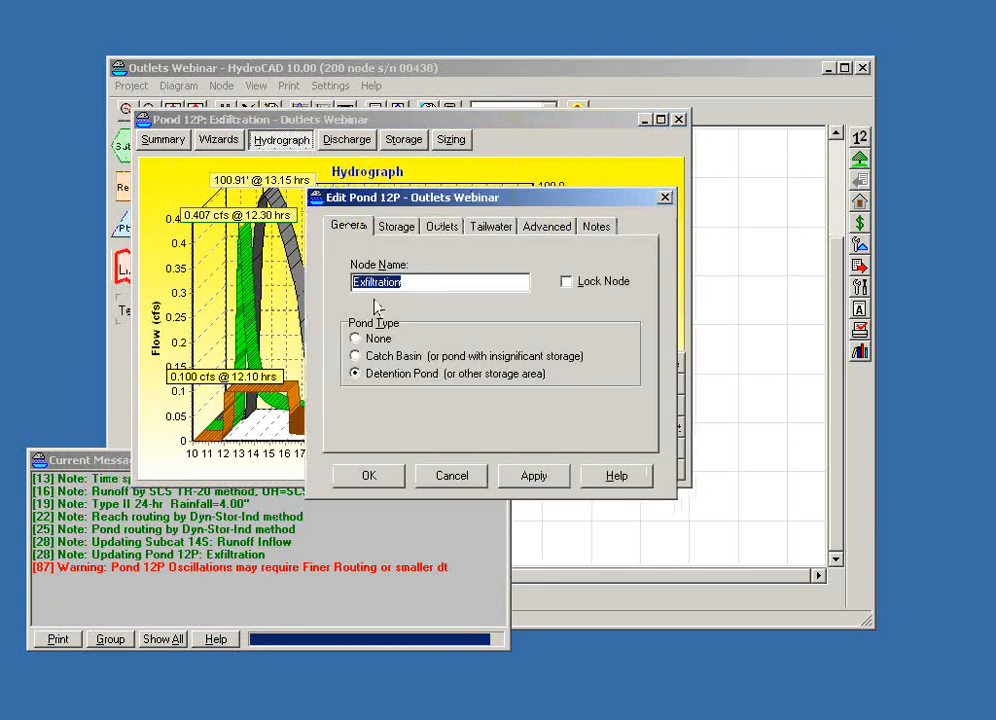
{"action": "left_click_drag", "start_coordinate": [386, 201], "coordinate": [504, 276]}
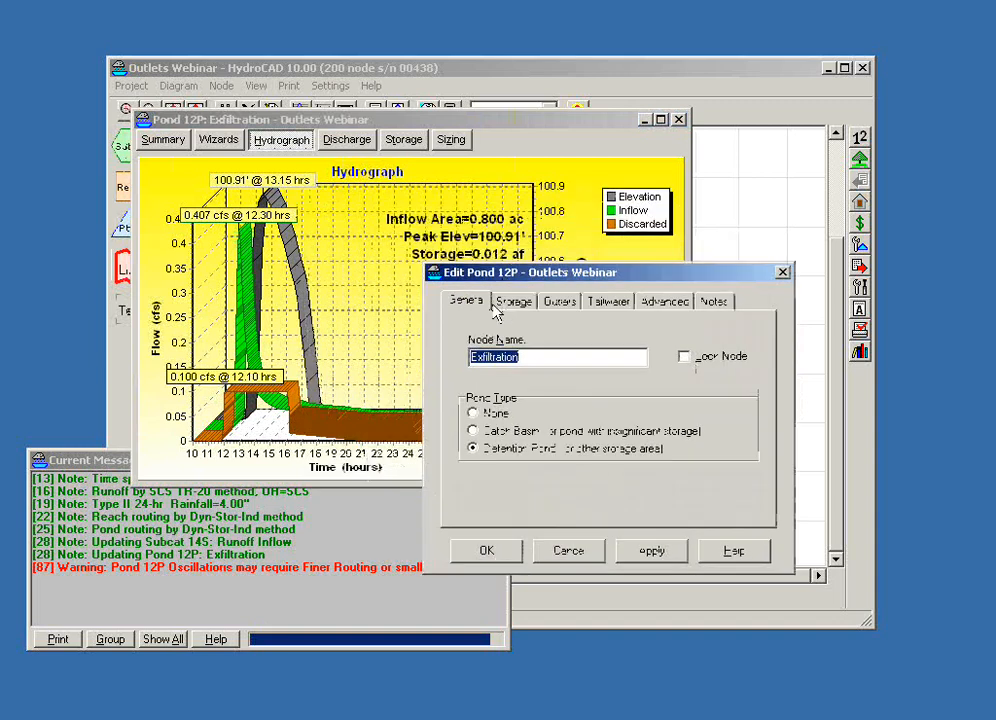
{"action": "left_click", "coordinate": [558, 301]}
{"action": "double_click", "coordinate": [560, 345]}
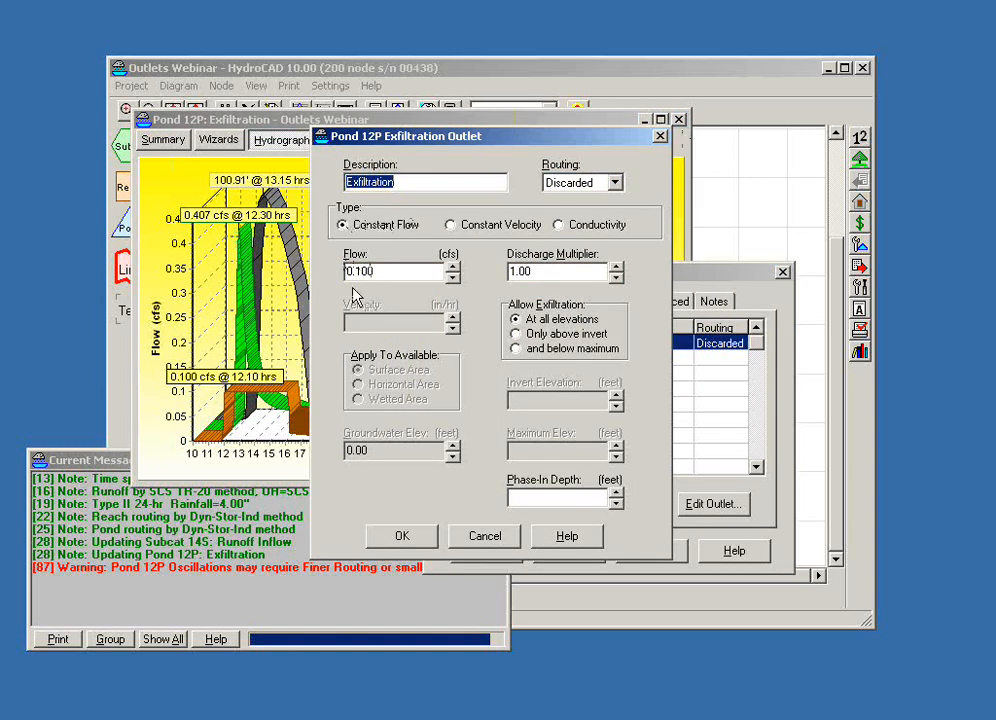
{"action": "left_click", "coordinate": [451, 229]}
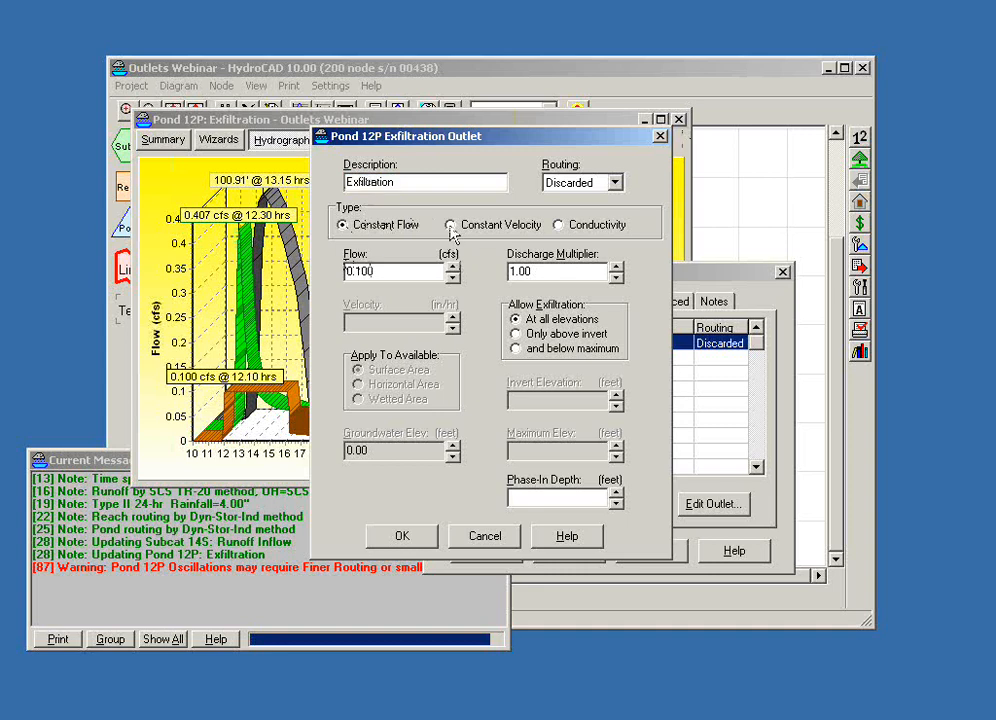
{"action": "left_click", "coordinate": [405, 321]}
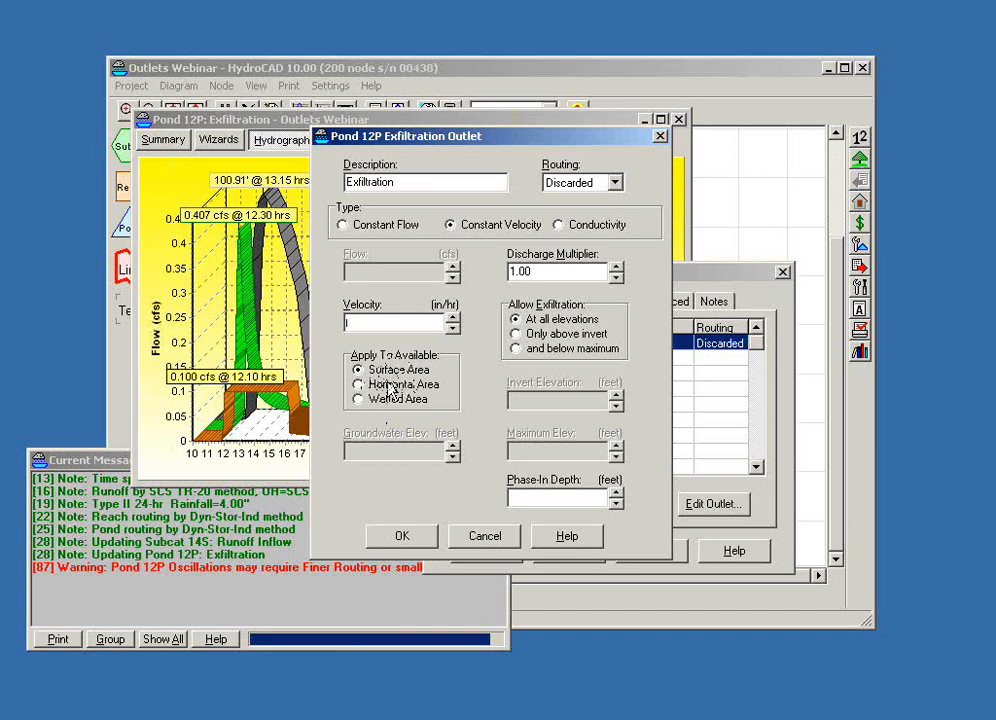
{"action": "left_click", "coordinate": [561, 228]}
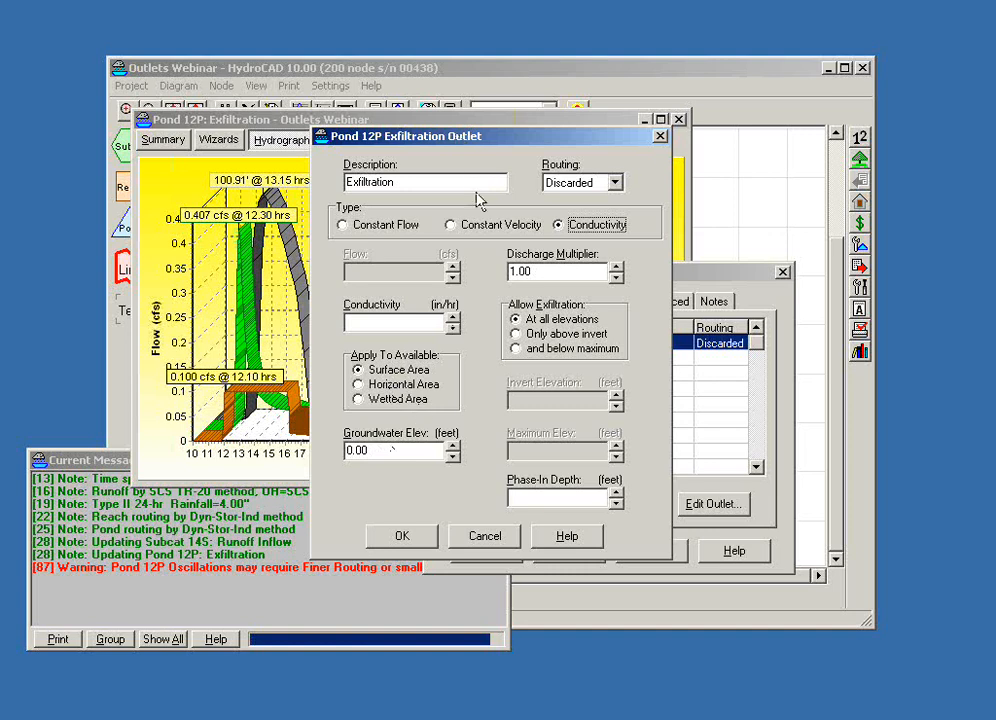
{"action": "left_click", "coordinate": [455, 225]}
{"action": "left_click", "coordinate": [343, 226]}
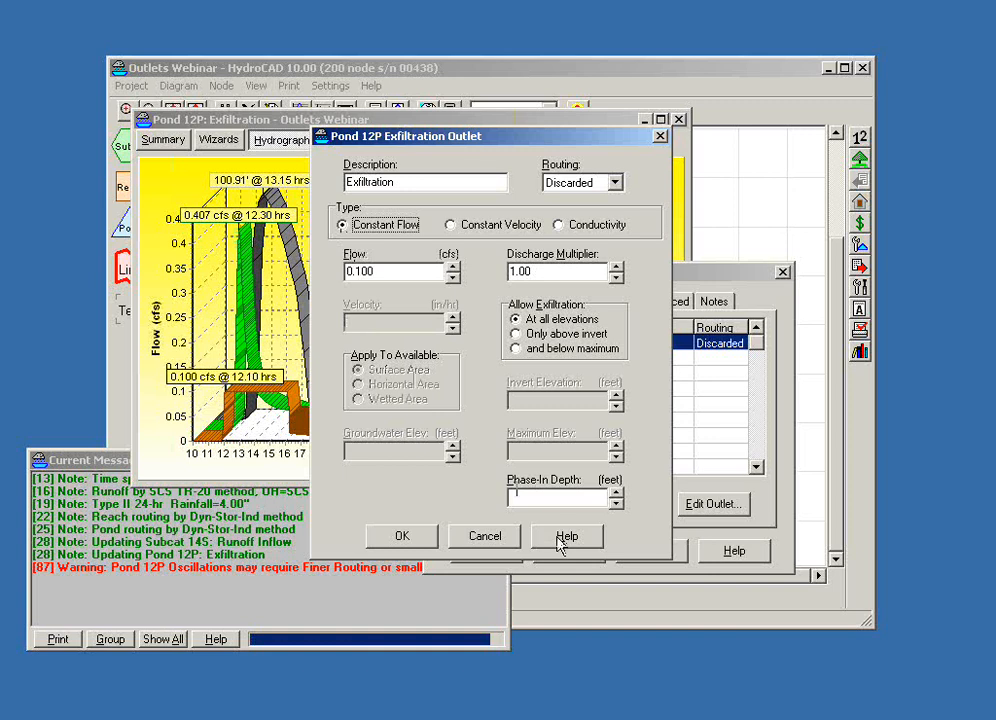
{"action": "left_click", "coordinate": [661, 136]}
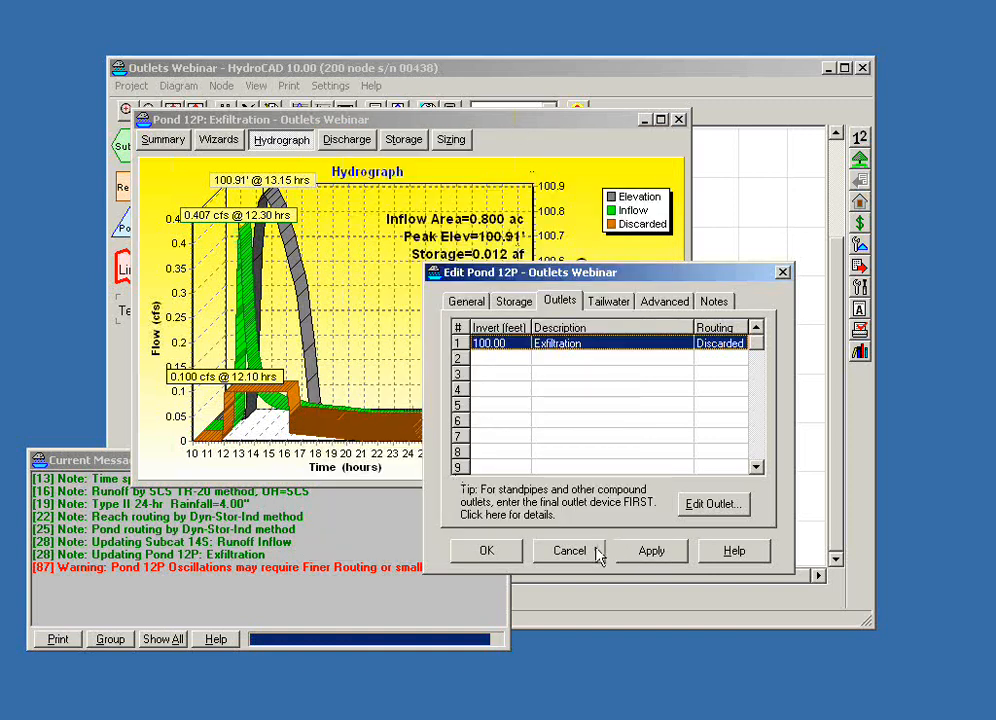
{"action": "left_click", "coordinate": [545, 553]}
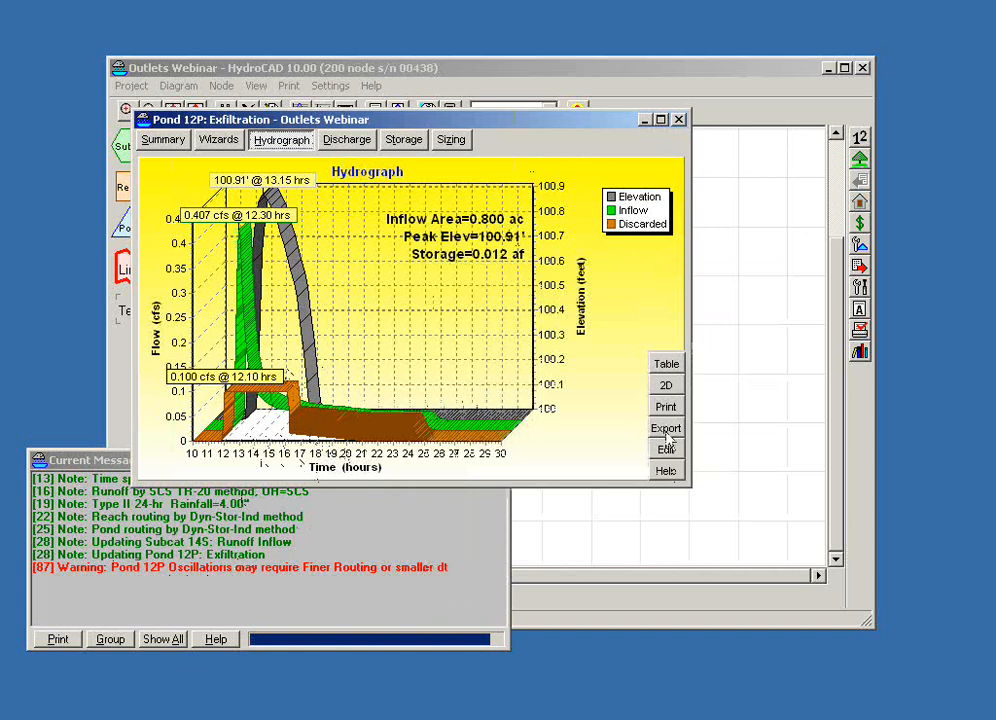
- Display the Exfiltration hydrograph in 2D, set the exfiltration outlet's phase-in depth to 0.01 feet, and close the pond report and messages
{"action": "left_click", "coordinate": [665, 386]}
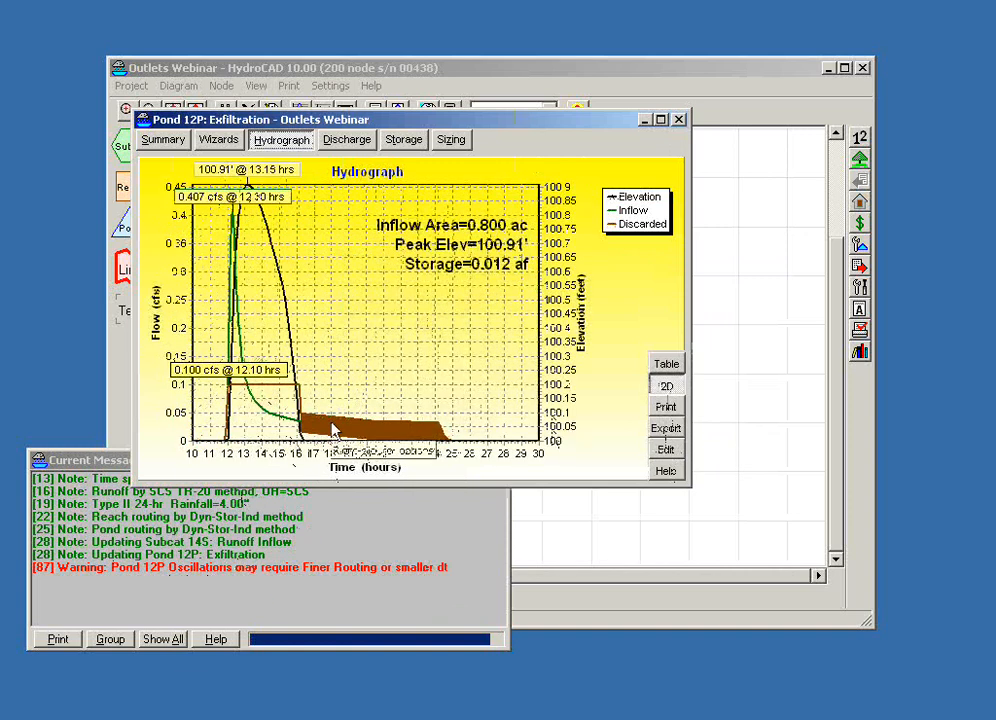
{"action": "left_click", "coordinate": [666, 449]}
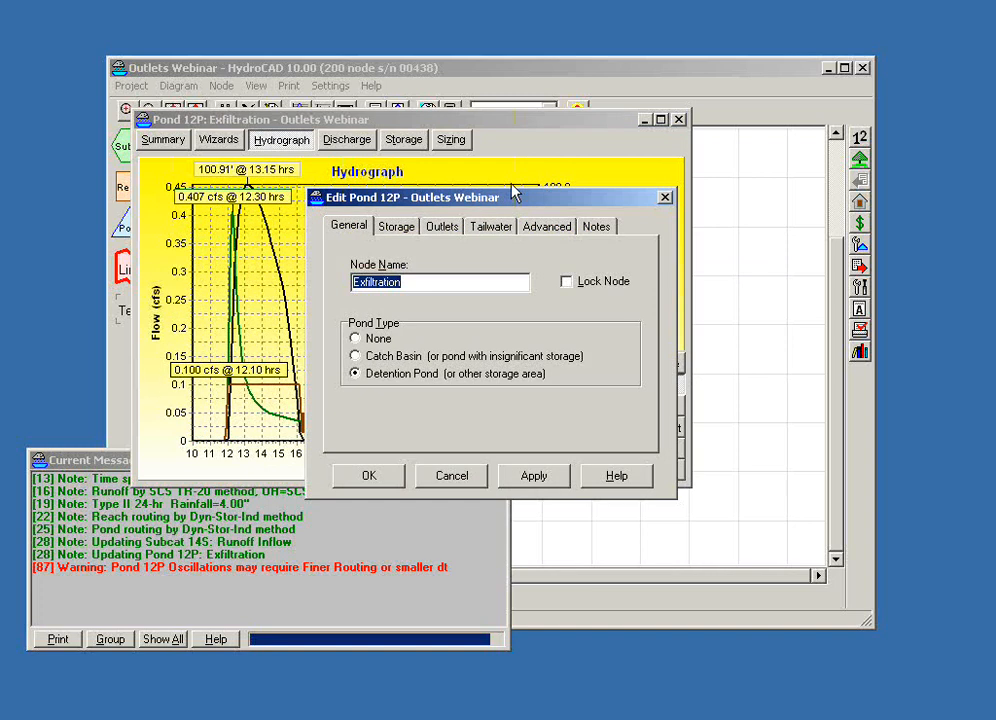
{"action": "left_click_drag", "start_coordinate": [515, 193], "coordinate": [605, 228]}
{"action": "left_click", "coordinate": [533, 261]}
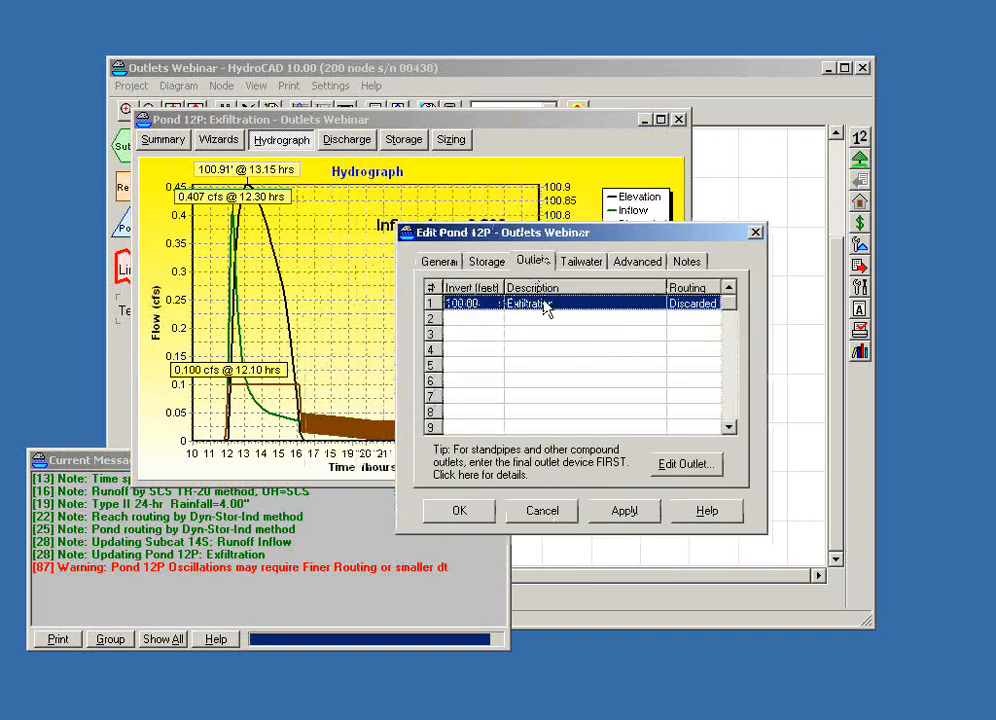
{"action": "double_click", "coordinate": [546, 308]}
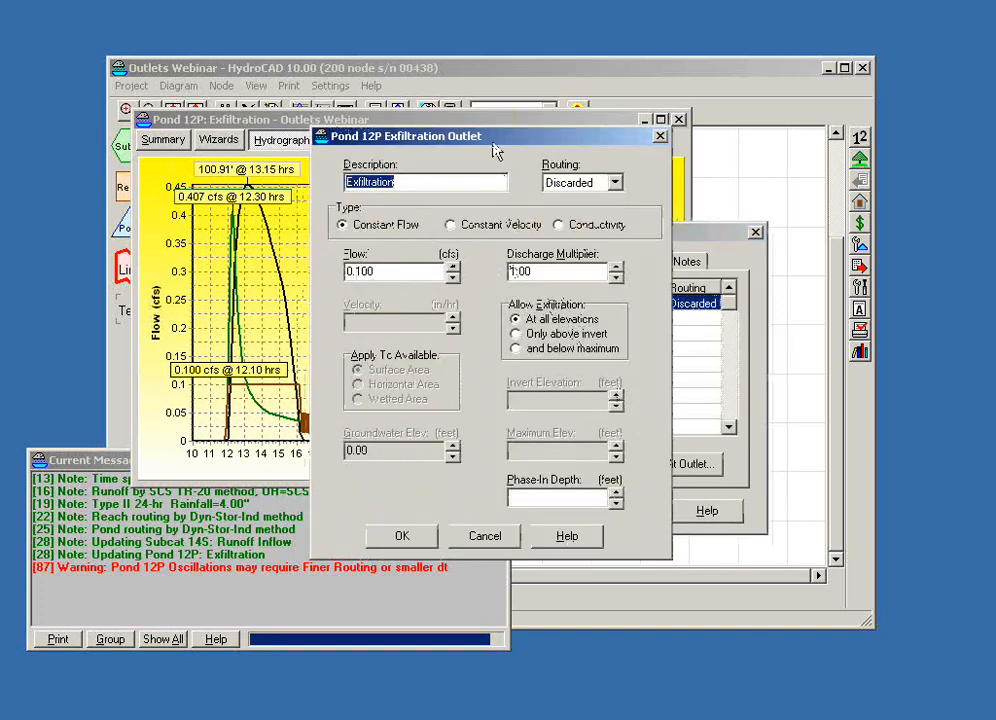
{"action": "left_click_drag", "start_coordinate": [494, 150], "coordinate": [588, 164]}
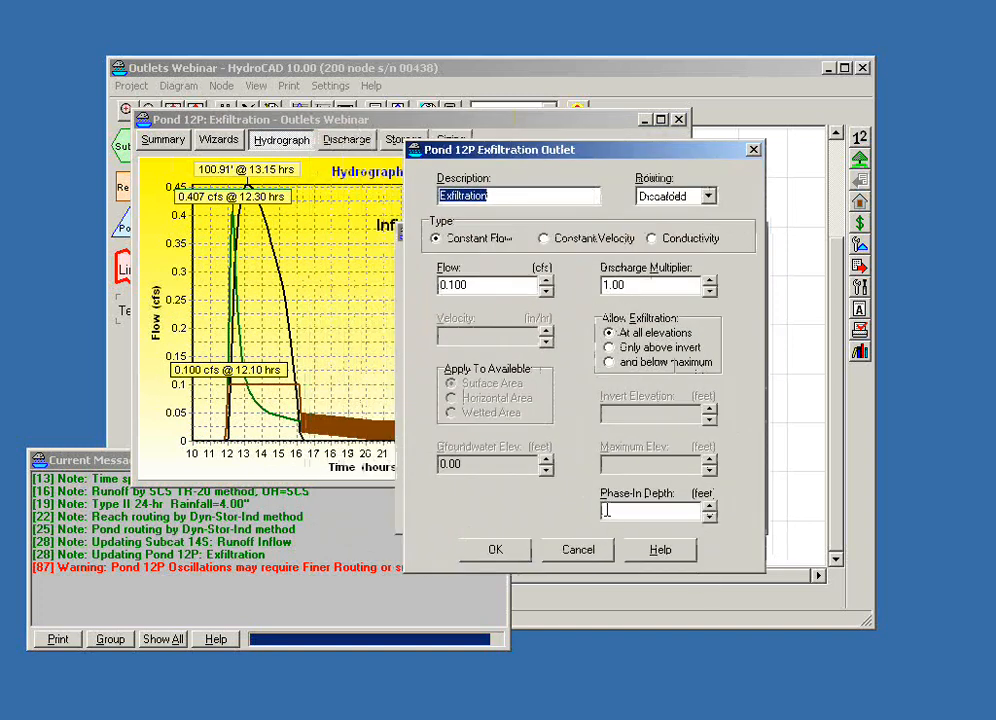
{"action": "left_click", "coordinate": [631, 510]}
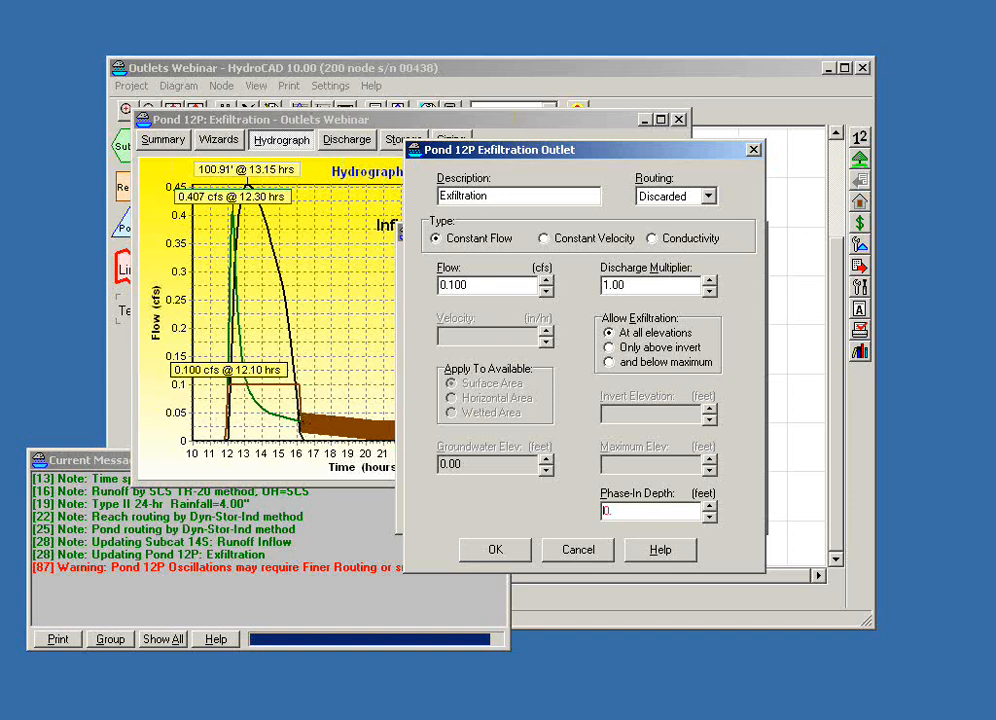
{"action": "left_click", "coordinate": [662, 510]}
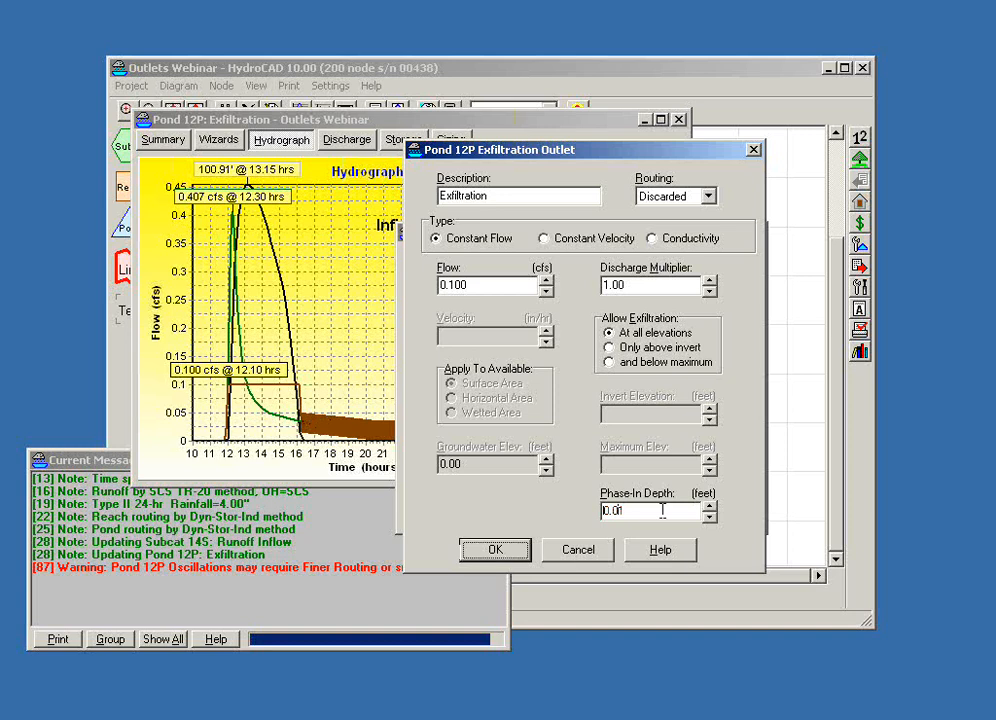
{"action": "left_click", "coordinate": [493, 548]}
{"action": "left_click", "coordinate": [460, 512]}
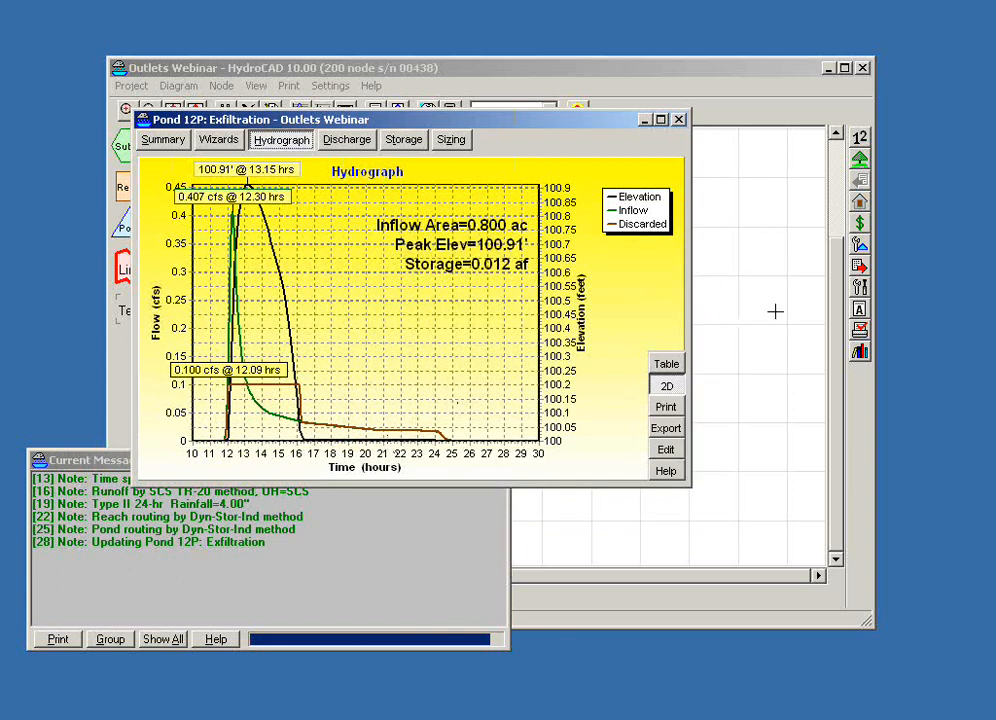
{"action": "left_click", "coordinate": [679, 119]}
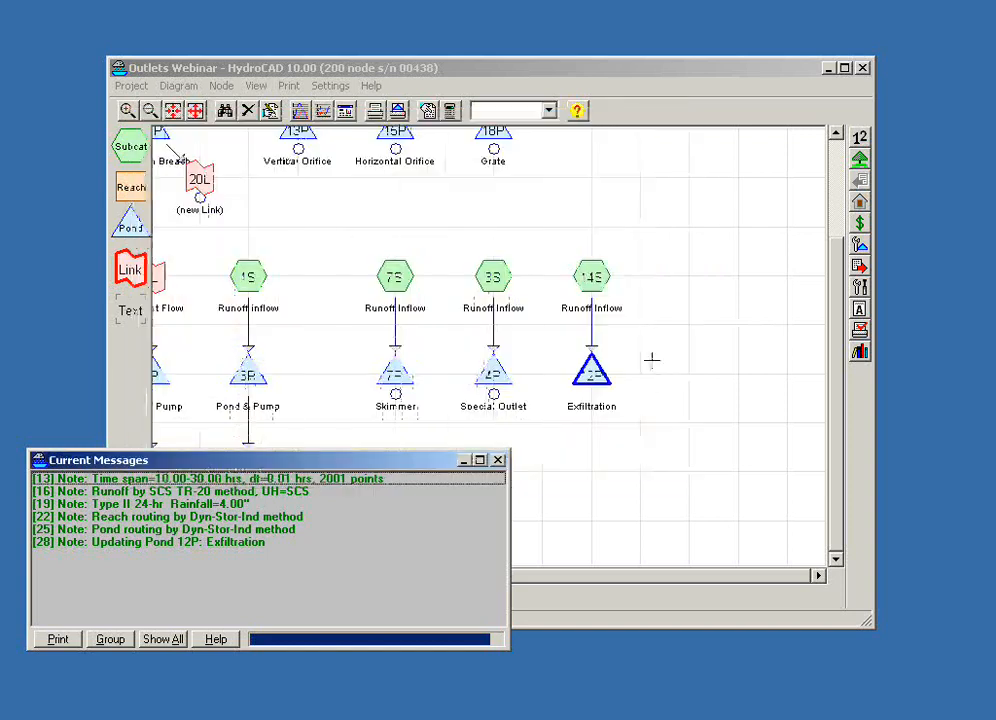
{"action": "left_click", "coordinate": [498, 461]}
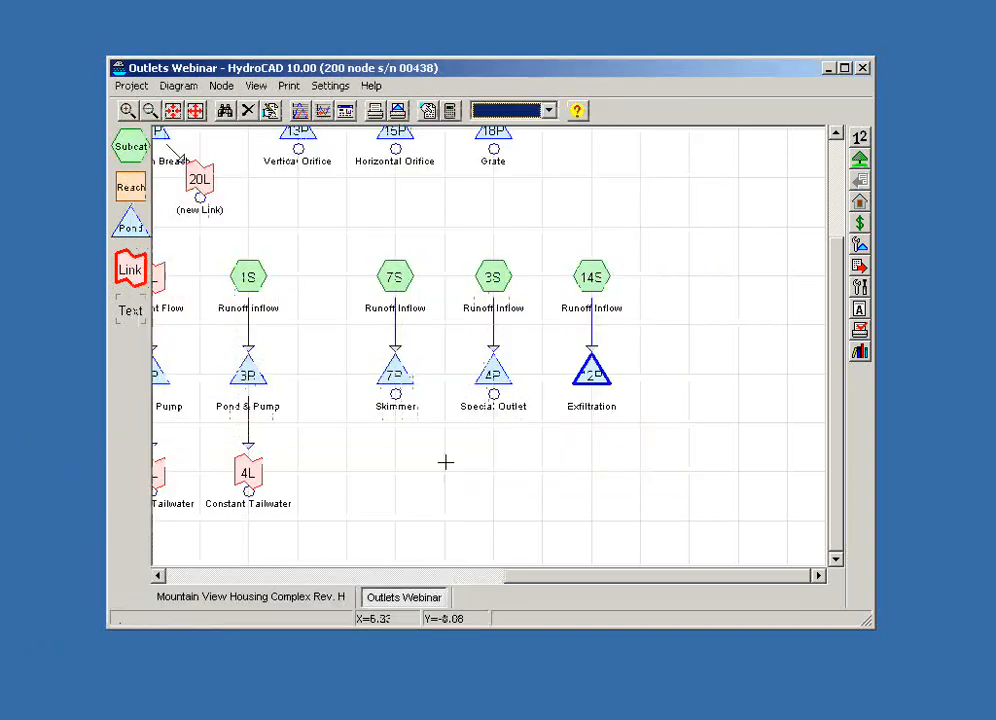
- Read the riser outlet modeling instructions on the Sample Pond #1 web page, and close the browser
{"action": "left_click_drag", "start_coordinate": [445, 462], "coordinate": [689, 389]}
{"action": "scroll", "coordinate": [689, 389], "scroll_direction": "down", "scroll_amount": 2}
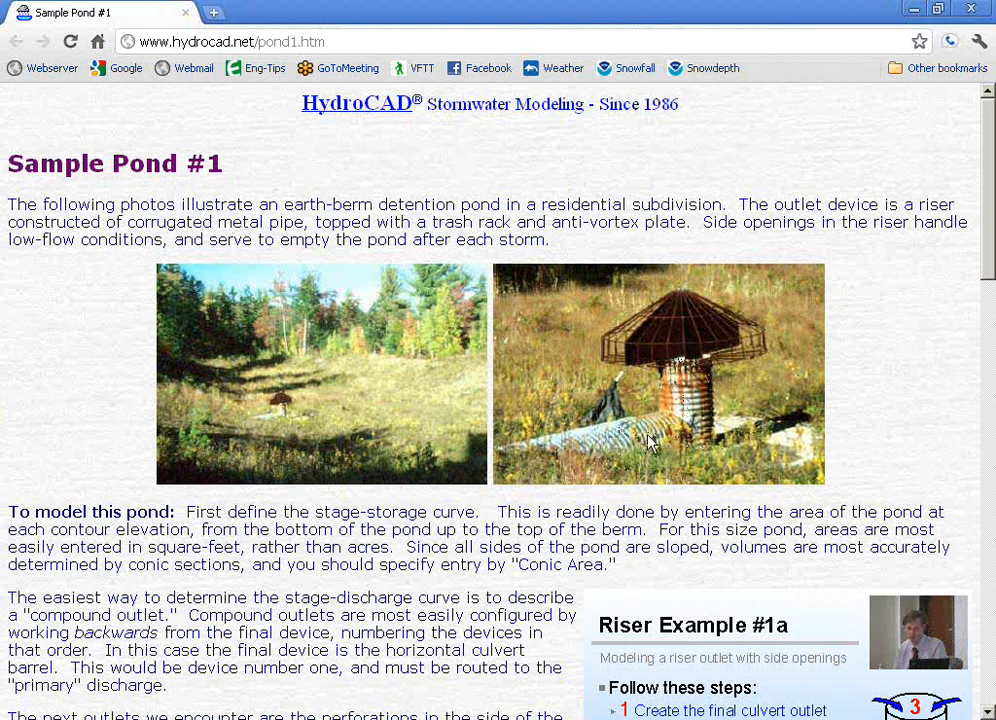
{"action": "scroll", "coordinate": [651, 443], "scroll_direction": "down", "scroll_amount": 4}
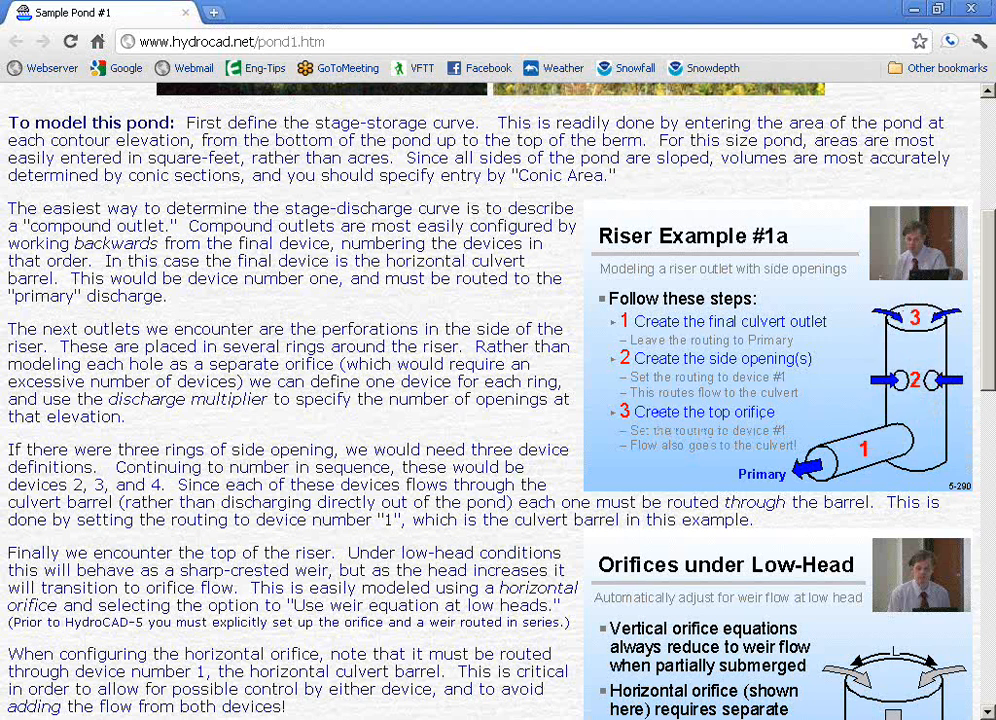
{"action": "left_click", "coordinate": [968, 10]}
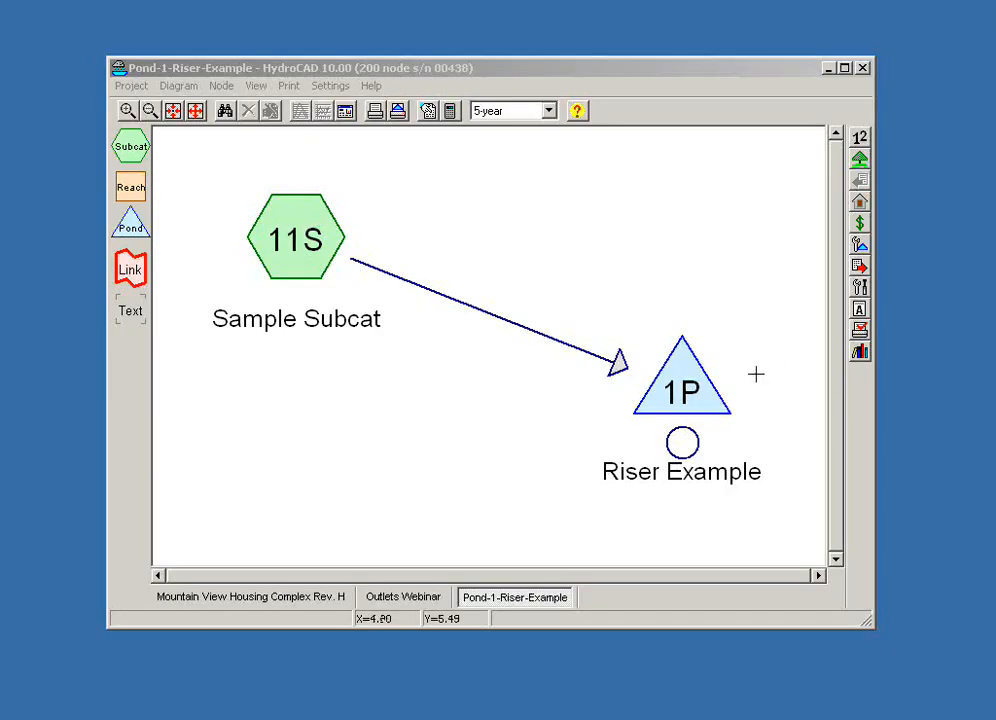
- Examine the Riser Example pond's outlets, trace the Device 1 routing to the culvert barrel with arrows, and leave without saving
{"action": "right_click", "coordinate": [674, 391]}
{"action": "left_click", "coordinate": [677, 396]}
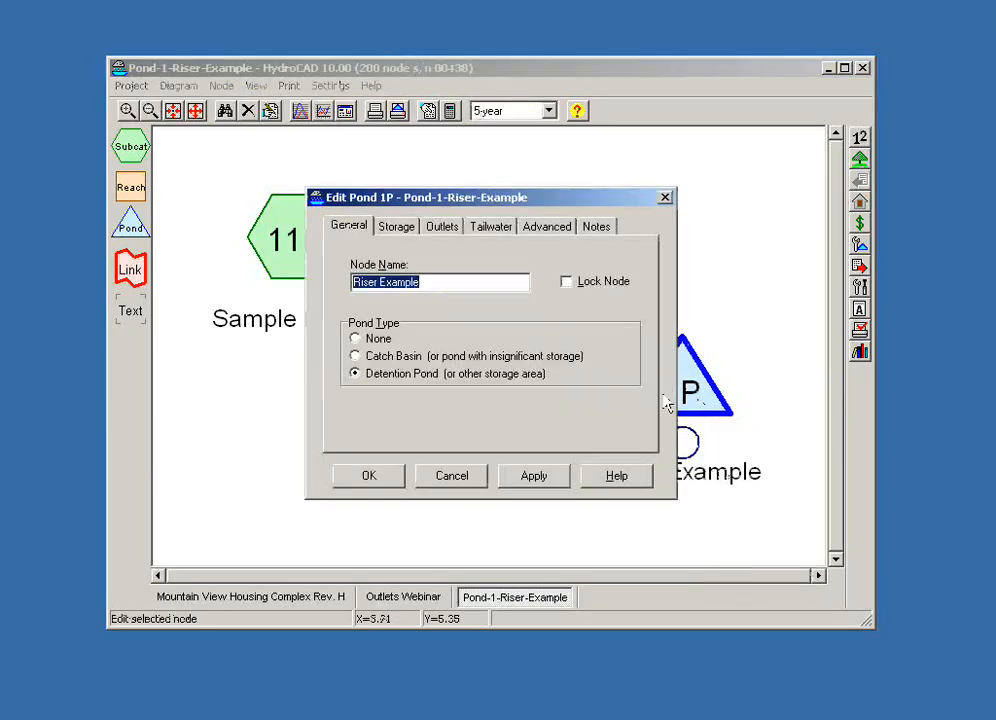
{"action": "left_click", "coordinate": [438, 228]}
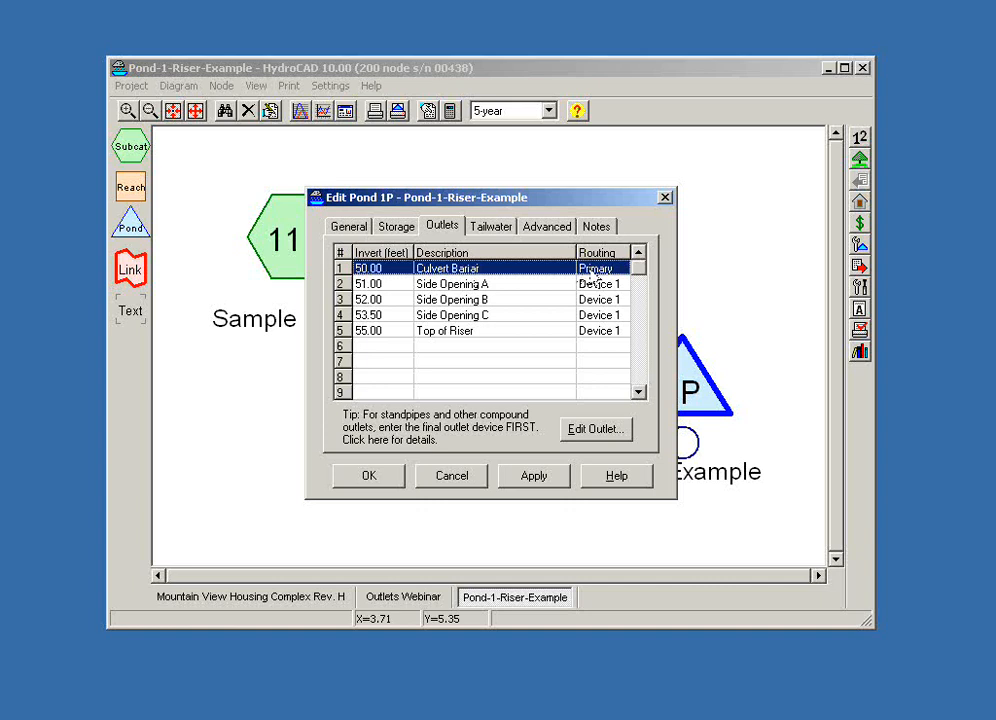
{"action": "left_click", "coordinate": [500, 285]}
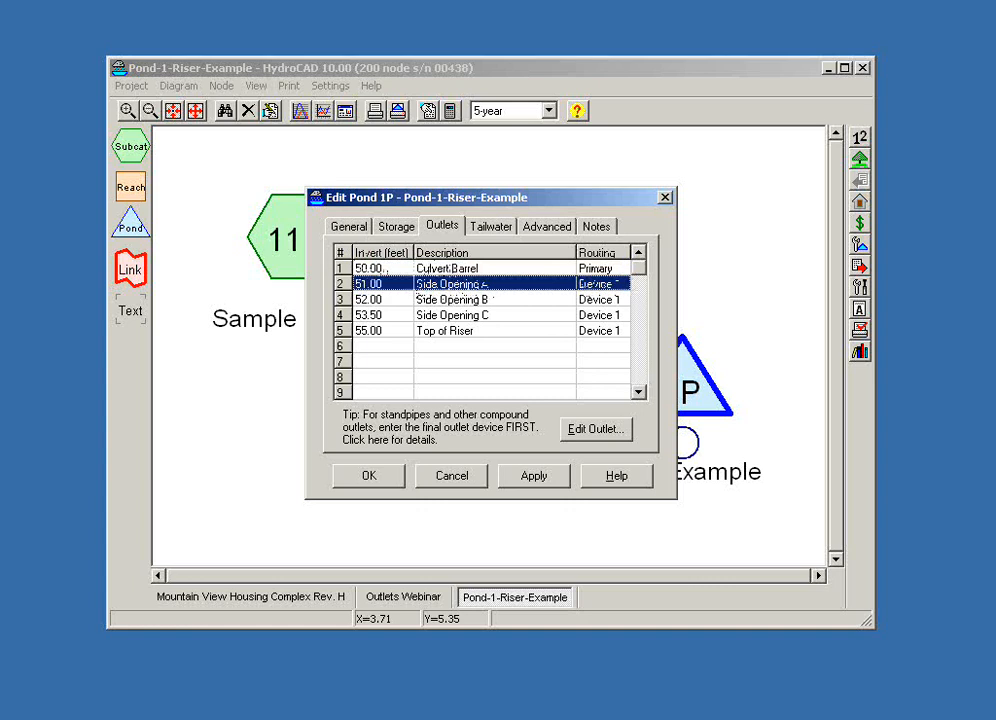
{"action": "double_click", "coordinate": [606, 285]}
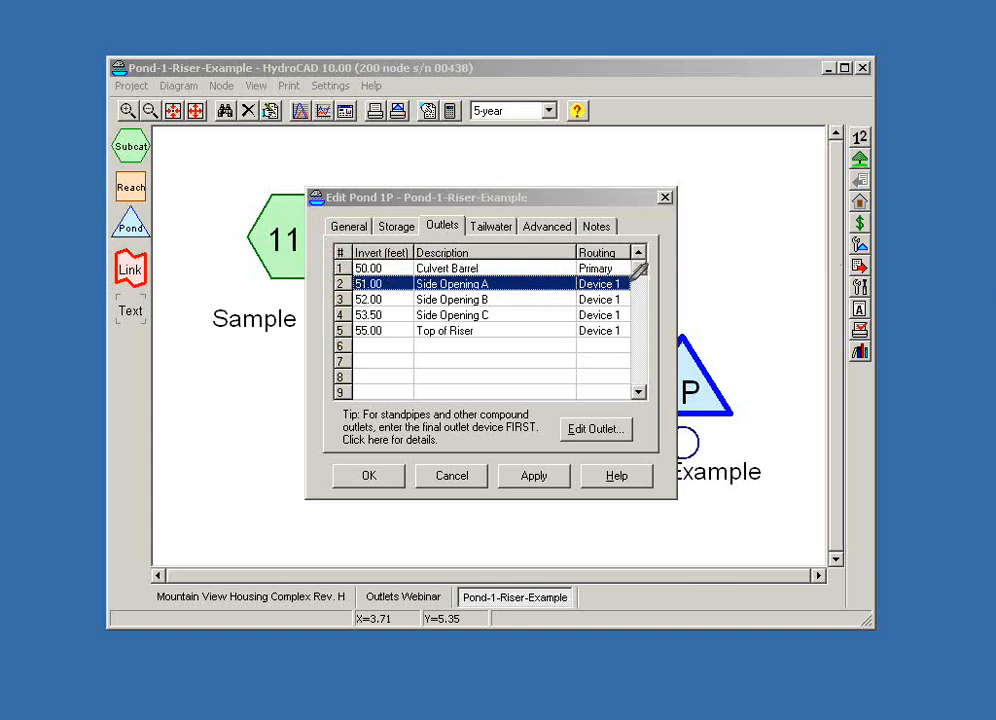
{"action": "mouse_move", "coordinate": [648, 274]}
{"action": "left_mouse_down"}
{"action": "mouse_move", "coordinate": [640, 206]}
{"action": "mouse_move", "coordinate": [327, 172]}
{"action": "mouse_move", "coordinate": [338, 240]}
{"action": "mouse_move", "coordinate": [352, 255]}
{"action": "mouse_move", "coordinate": [344, 264]}
{"action": "left_mouse_up"}
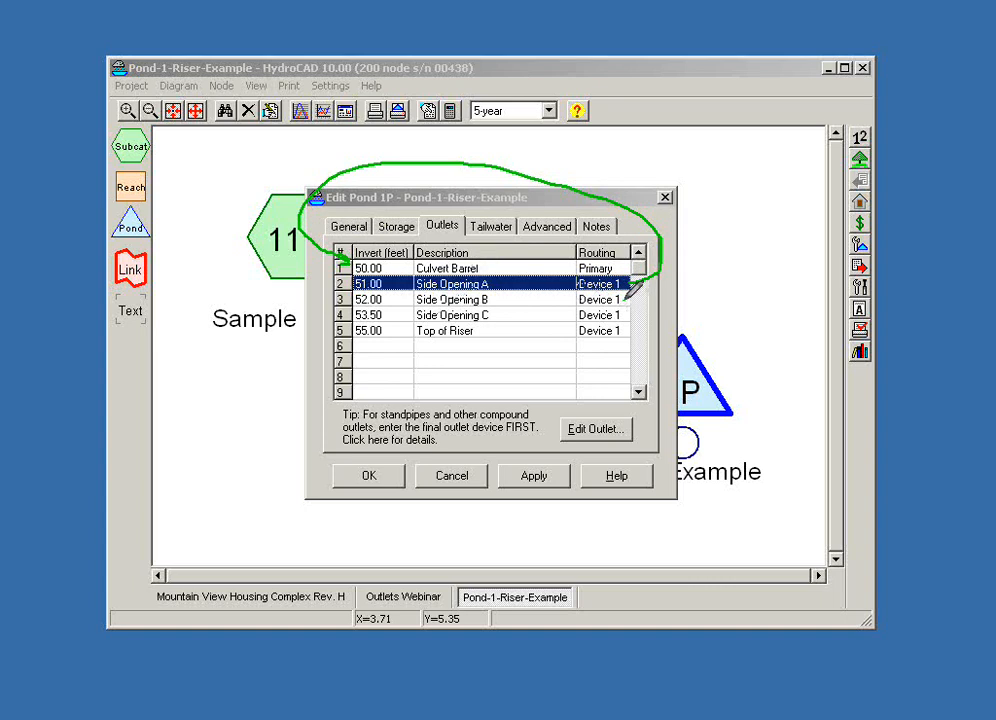
{"action": "left_click_drag", "start_coordinate": [655, 272], "coordinate": [626, 299]}
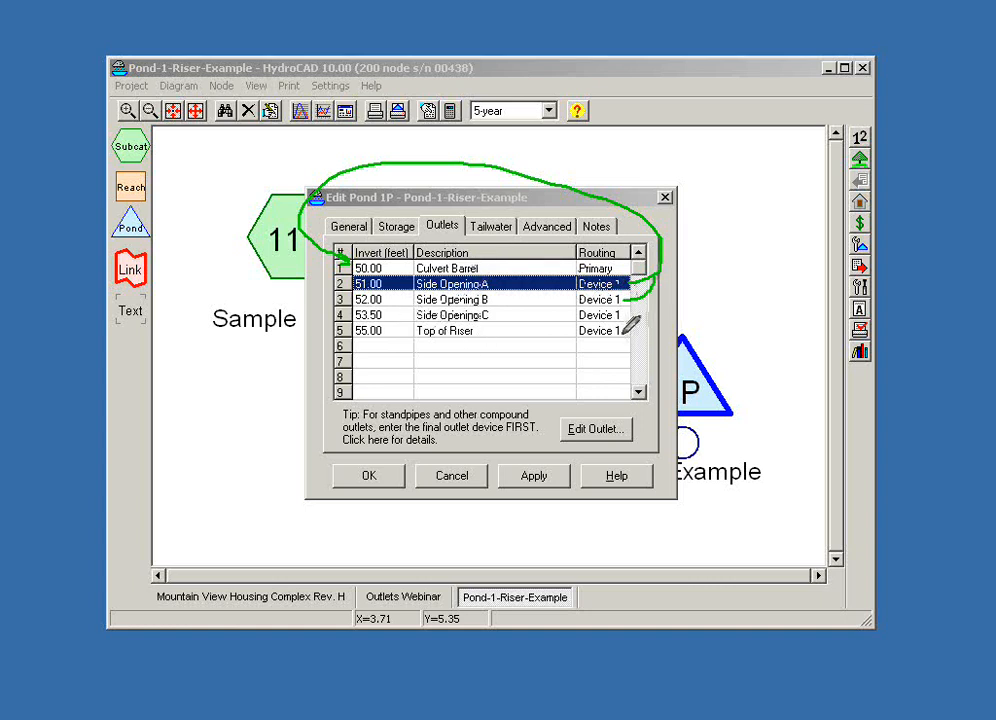
{"action": "mouse_move", "coordinate": [622, 335]}
{"action": "left_mouse_down"}
{"action": "mouse_move", "coordinate": [641, 324]}
{"action": "mouse_move", "coordinate": [651, 290]}
{"action": "left_mouse_up"}
{"action": "left_click", "coordinate": [452, 476]}
- Examine the Riser Example pond's stage-discharge curve full screen, then restore its report window and move it aside
{"action": "left_click", "coordinate": [698, 400]}
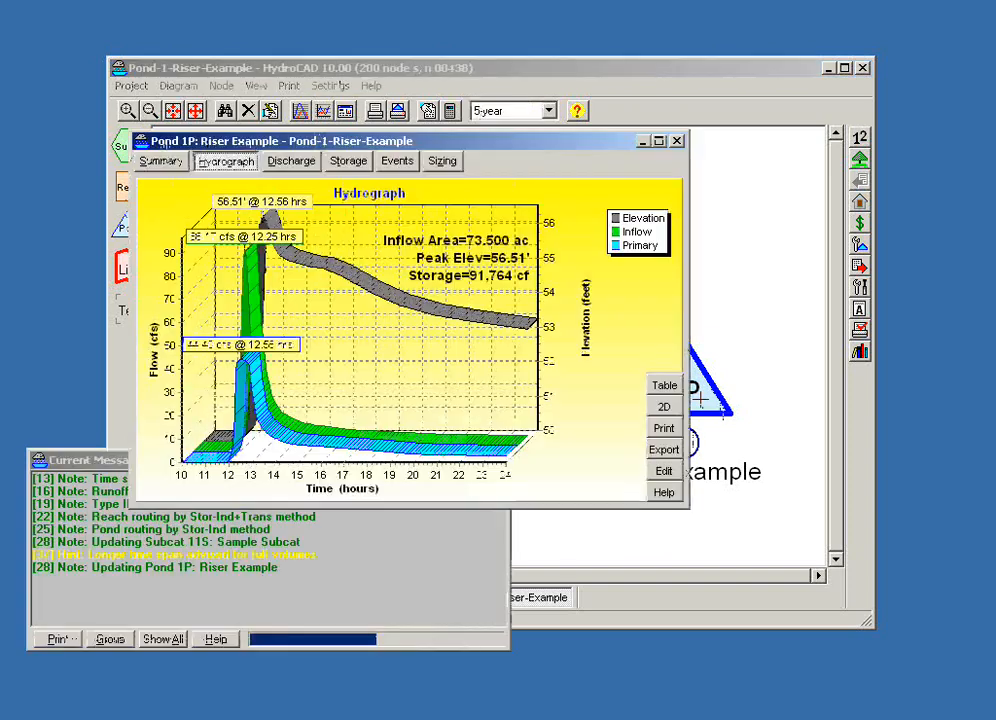
{"action": "left_click", "coordinate": [293, 164]}
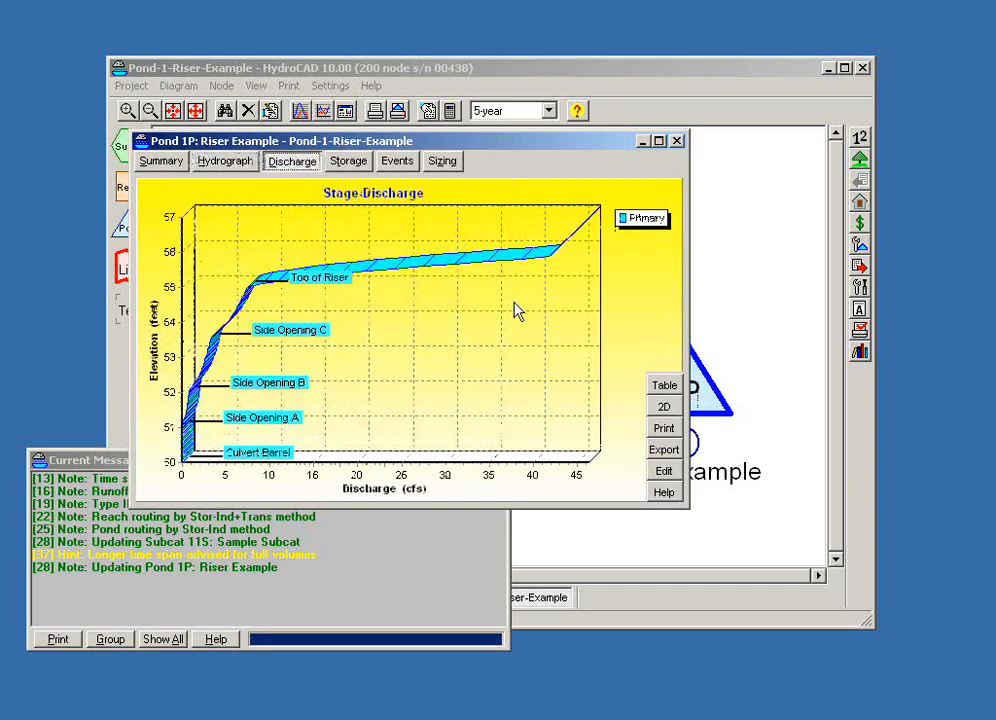
{"action": "left_click", "coordinate": [659, 140]}
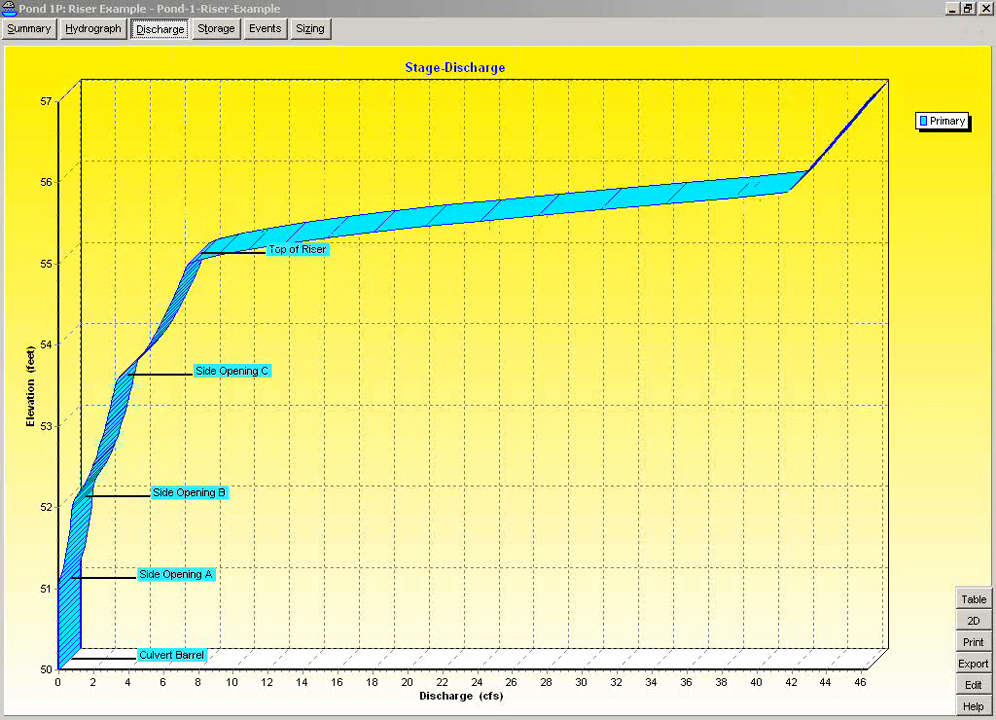
{"action": "left_click", "coordinate": [967, 8]}
{"action": "left_click_drag", "start_coordinate": [618, 145], "coordinate": [565, 210]}
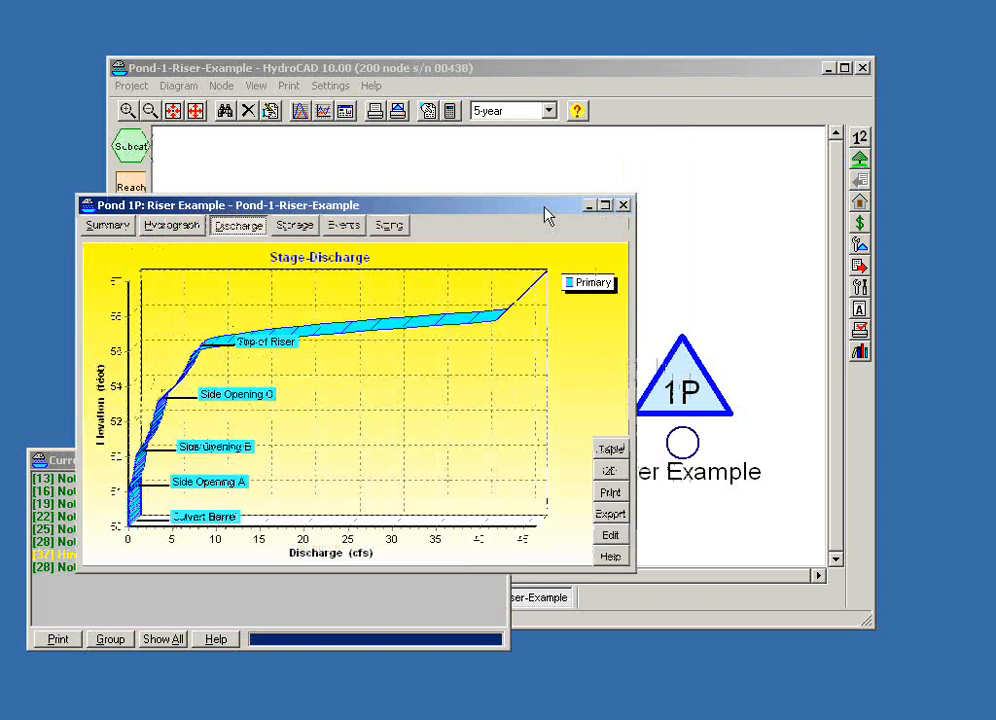
- Check the pond routing method in the calculation settings, and leave the settings without saving
{"action": "left_click", "coordinate": [449, 112]}
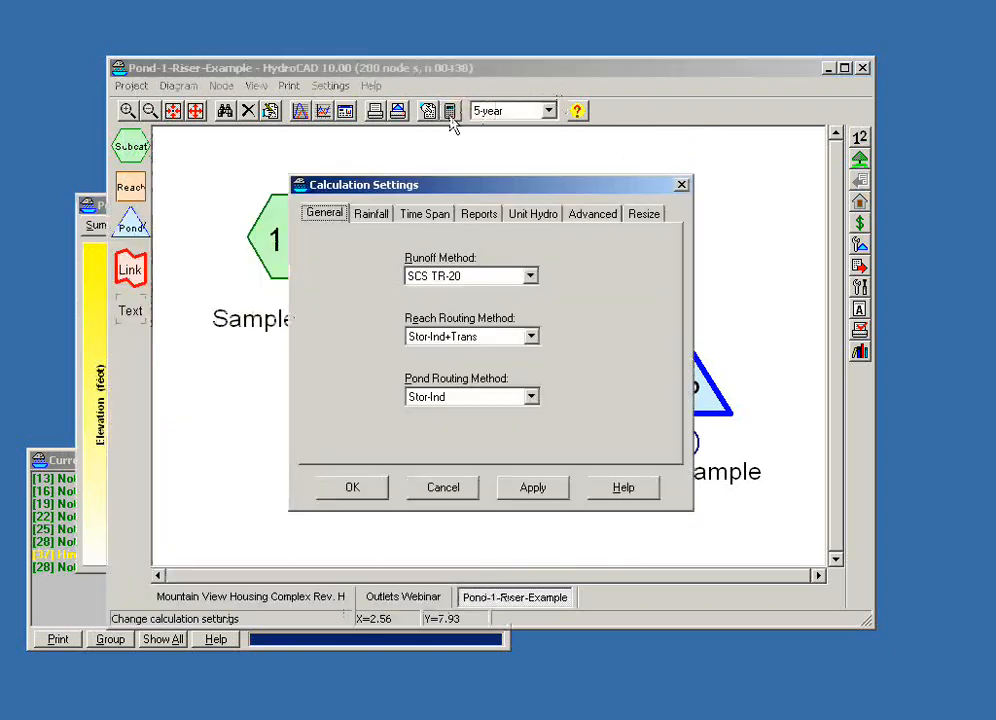
{"action": "left_click", "coordinate": [531, 398]}
{"action": "left_click", "coordinate": [531, 398]}
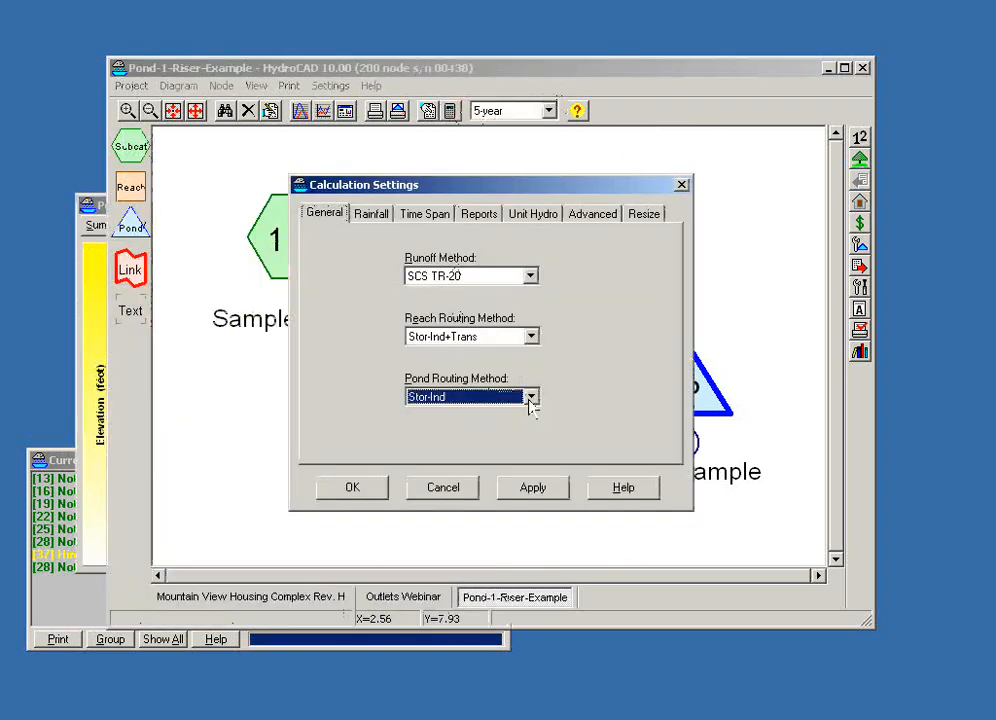
{"action": "left_click_drag", "start_coordinate": [518, 189], "coordinate": [391, 103]}
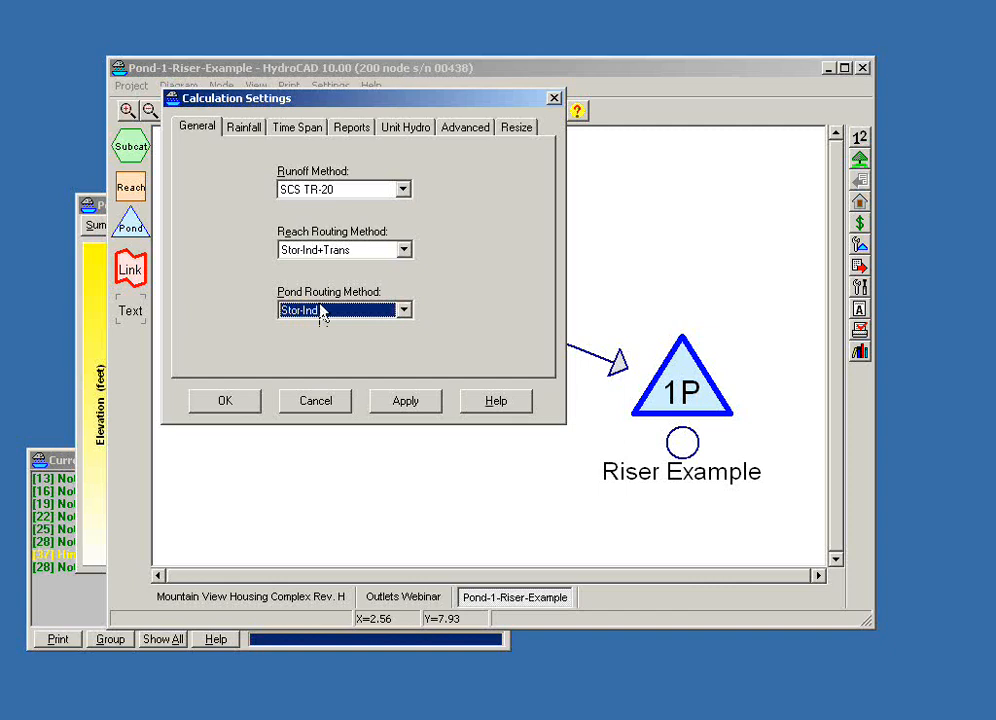
{"action": "left_click", "coordinate": [327, 404]}
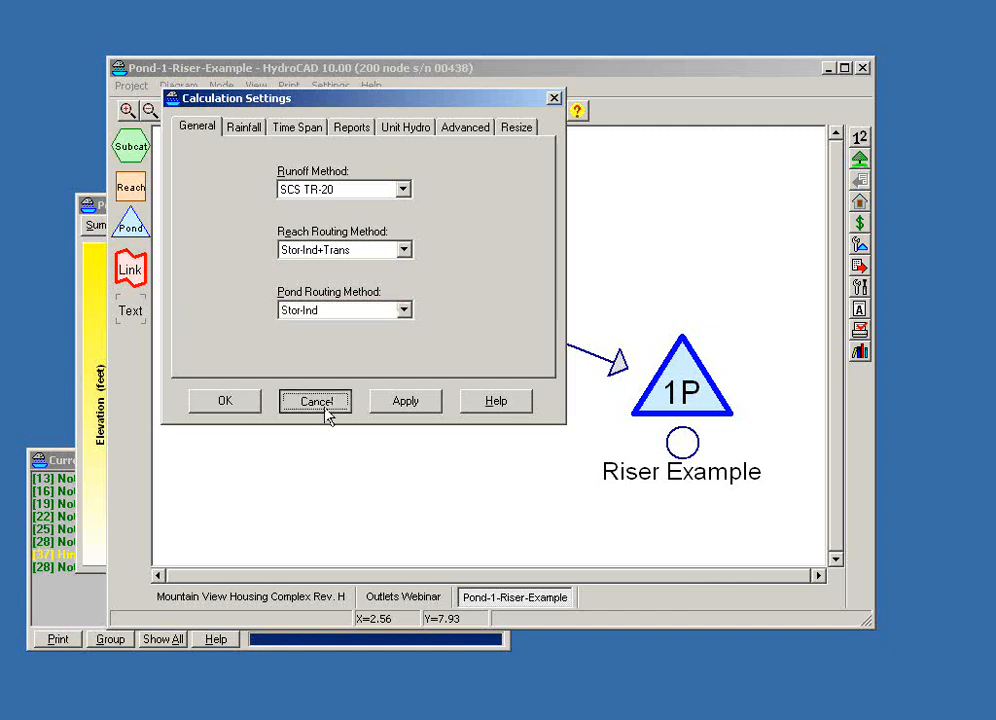
{"action": "left_click", "coordinate": [334, 402]}
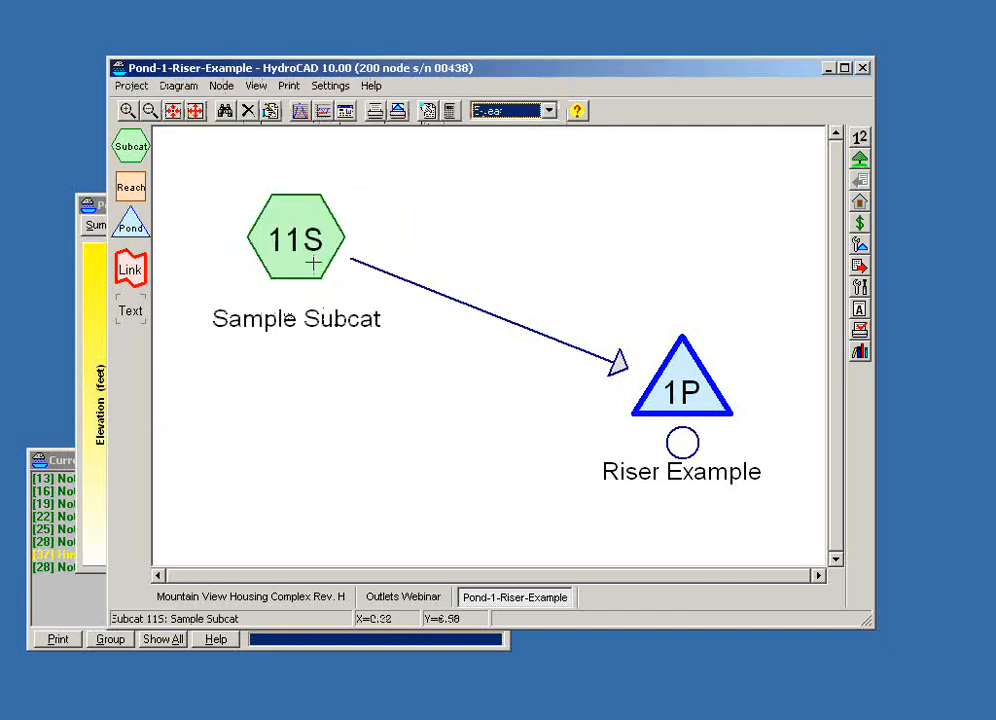
{"action": "left_click_drag", "start_coordinate": [348, 70], "coordinate": [378, 78]}
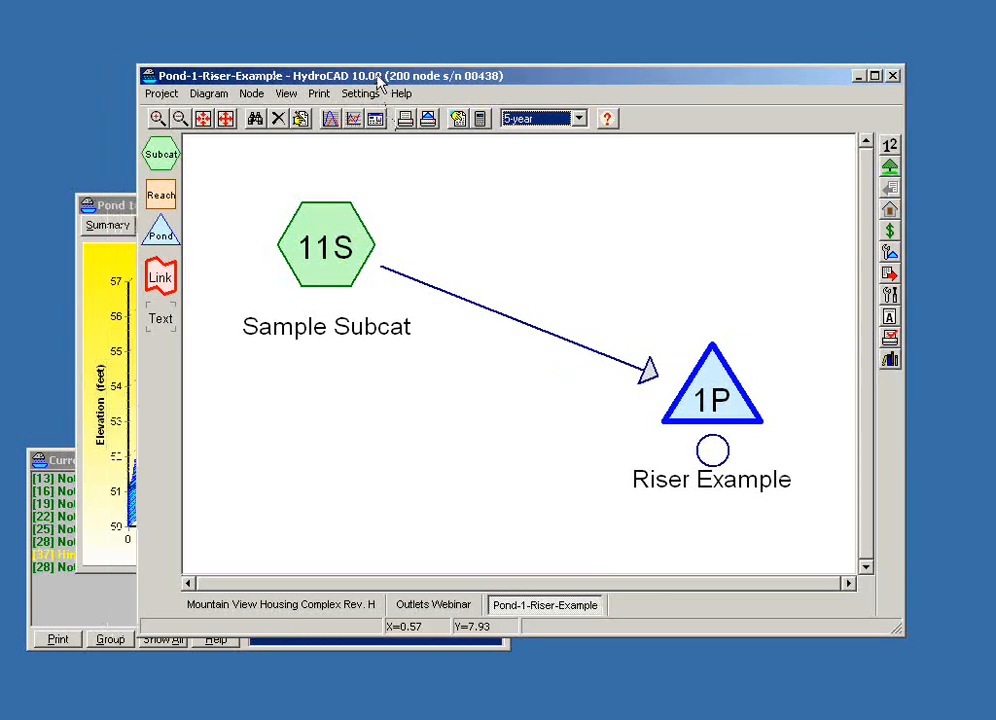